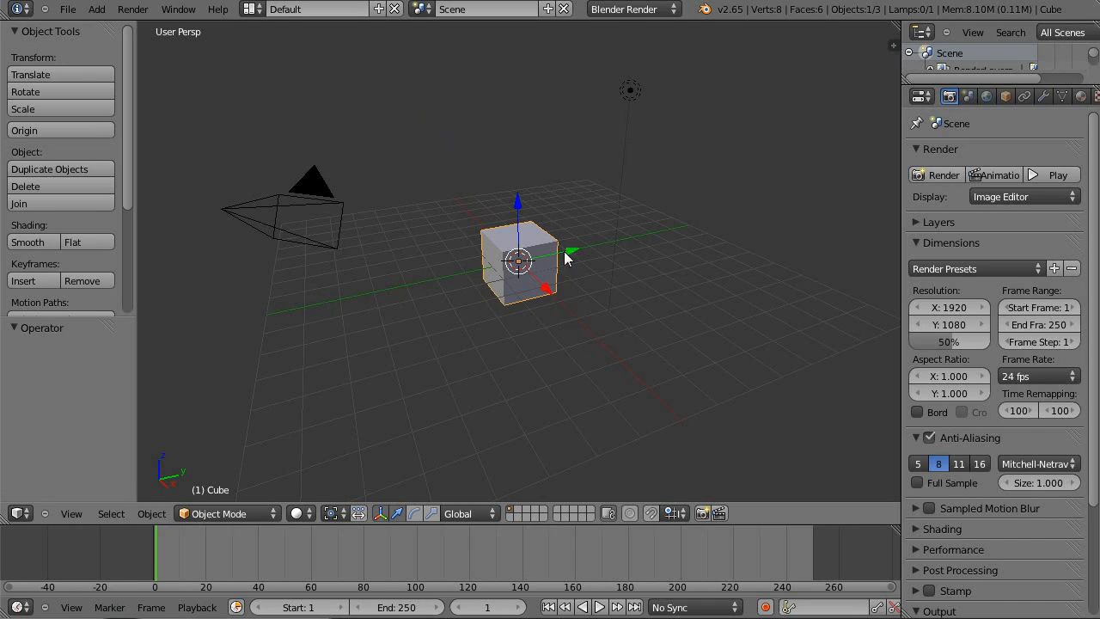
- Enter Edit Mode on the default cube and select the four vertices of its bottom face
{"action": "middle_click_drag", "start_coordinate": [517, 288], "coordinate": [542, 277]}
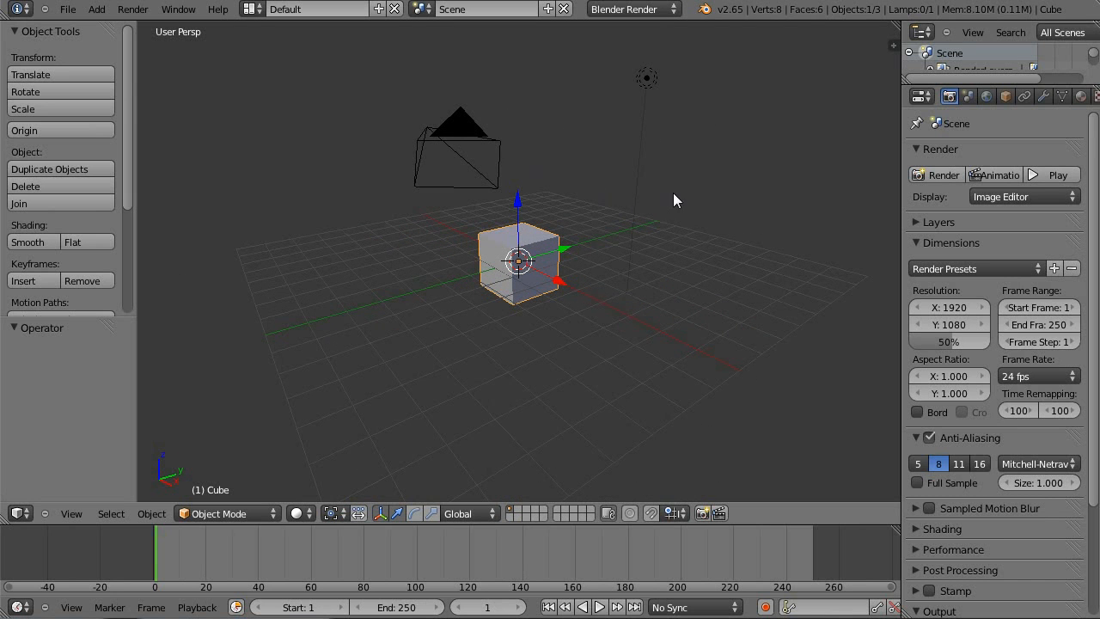
{"action": "middle_click_drag", "start_coordinate": [690, 126], "coordinate": [585, 242]}
{"action": "middle_click_drag", "start_coordinate": [484, 286], "coordinate": [569, 315]}
{"action": "key", "text": "Tab"}
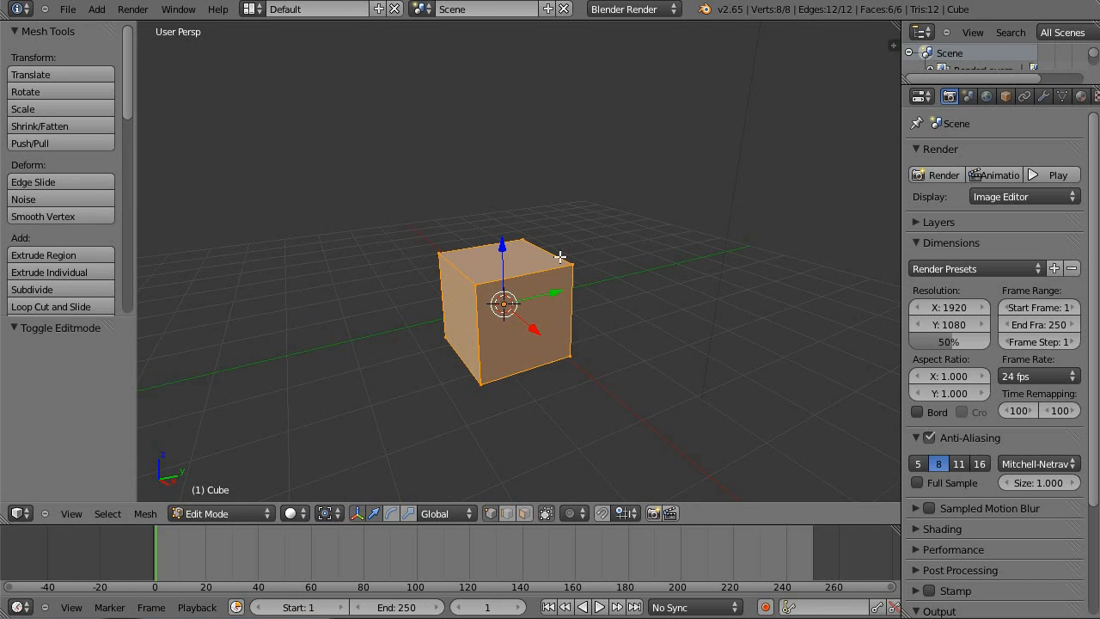
{"action": "middle_click_drag", "start_coordinate": [534, 290], "coordinate": [556, 207]}
{"action": "right_click", "coordinate": [438, 365]}
{"action": "right_click", "coordinate": [580, 361], "text": "shift"}
{"action": "right_click", "coordinate": [518, 396], "text": "shift"}
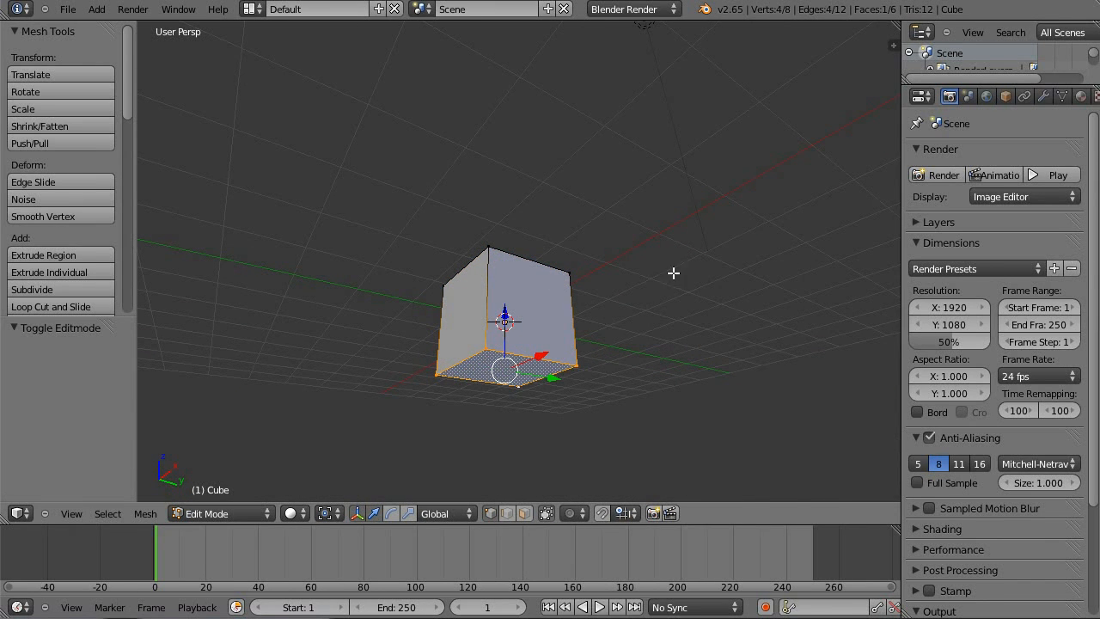
- Start the Screencast Keys display and hide the view properties again
{"action": "key", "text": "n"}
{"action": "scroll", "coordinate": [805, 342], "scroll_direction": "down", "scroll_amount": 4}
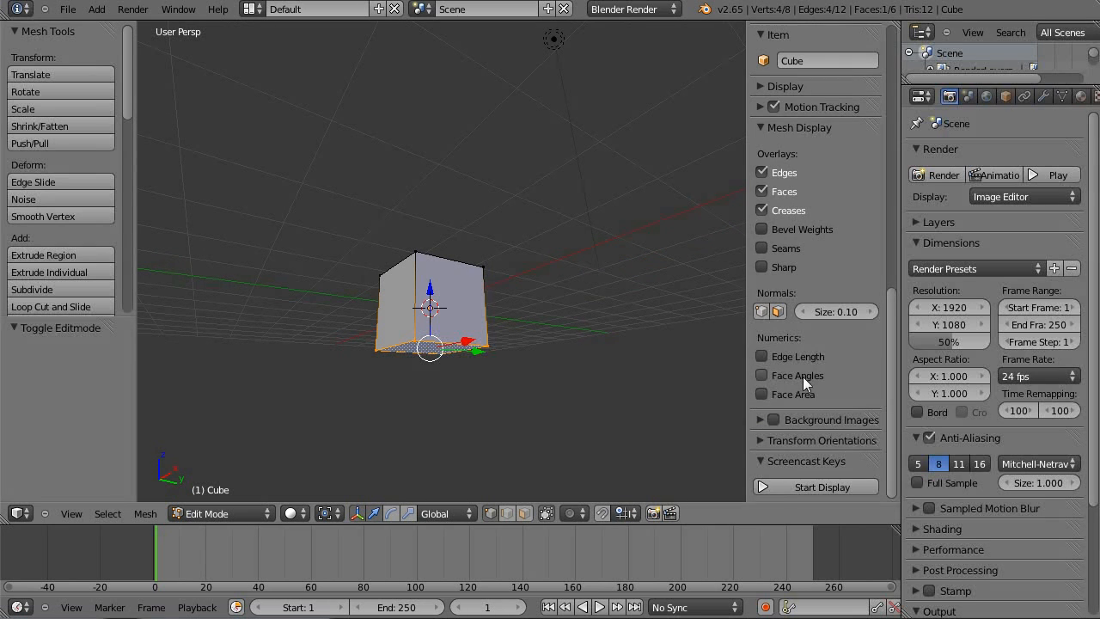
{"action": "left_click", "coordinate": [796, 487]}
{"action": "key", "text": "n"}
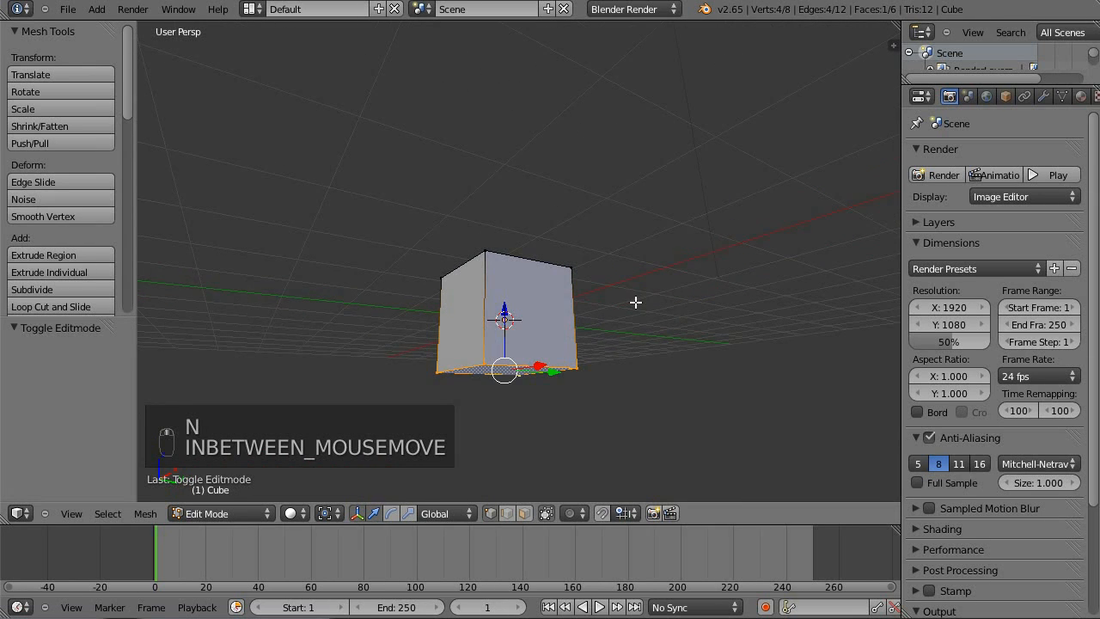
- Reselect the cube's bottom four vertices and raise them about 1.776 units along Z to form a thin slab
{"action": "key", "text": "a"}
{"action": "right_click", "coordinate": [486, 359], "text": "shift"}
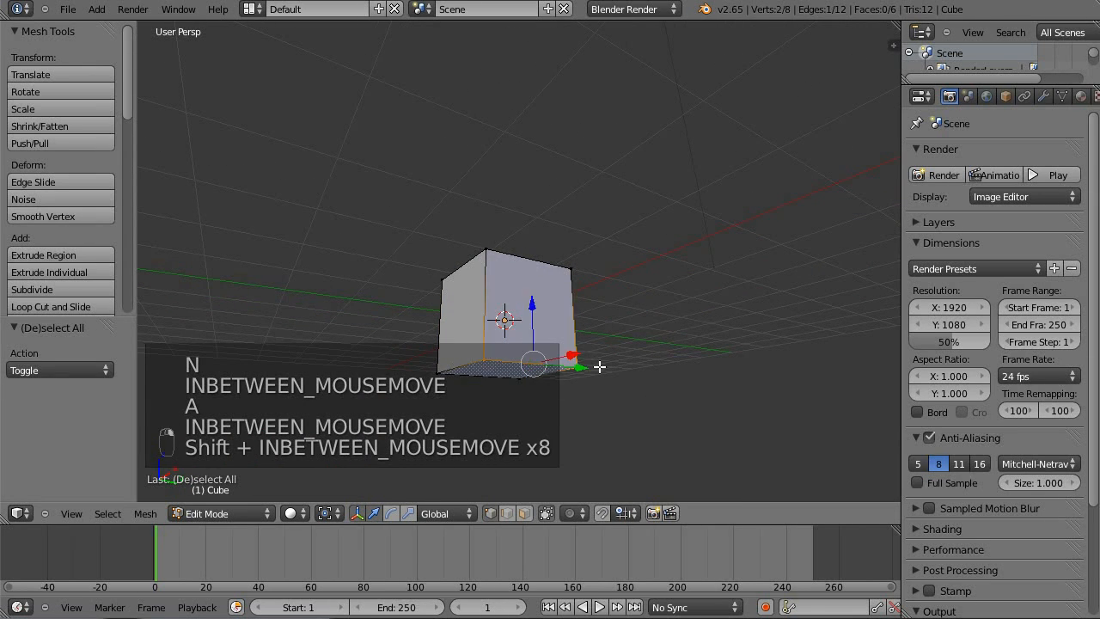
{"action": "middle_click_drag", "start_coordinate": [569, 270], "coordinate": [602, 335]}
{"action": "key", "text": "g"}
{"action": "key", "text": "z"}
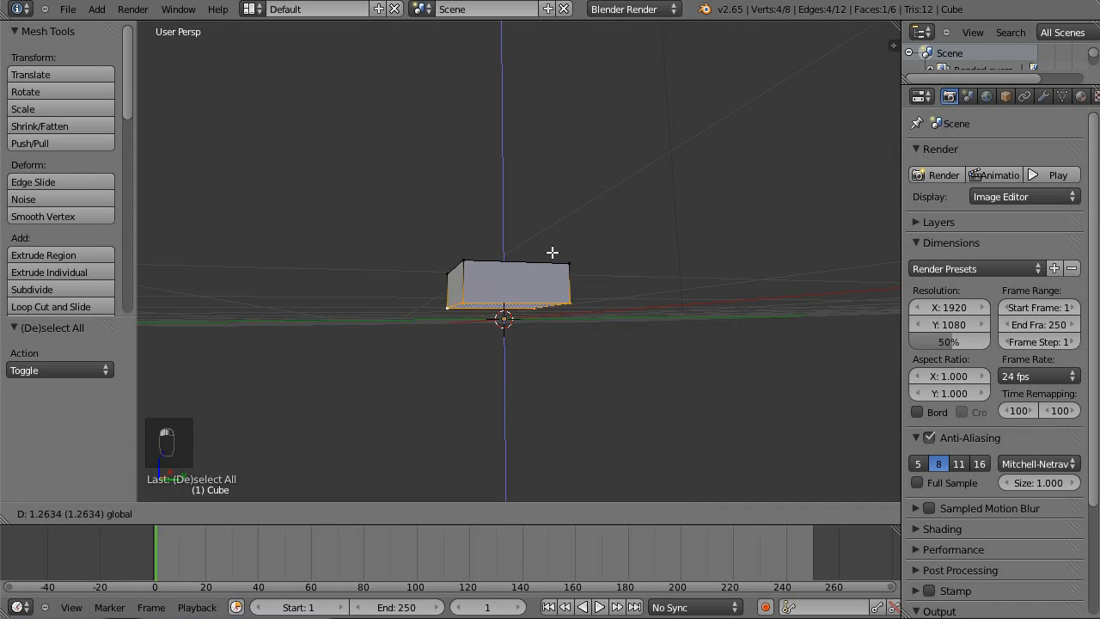
{"action": "left_click", "coordinate": [592, 228]}
- Raise the slab's bottom face another 0.063 units or so along Z and set the view to orthographic projection
{"action": "middle_click_drag", "start_coordinate": [548, 276], "coordinate": [528, 305]}
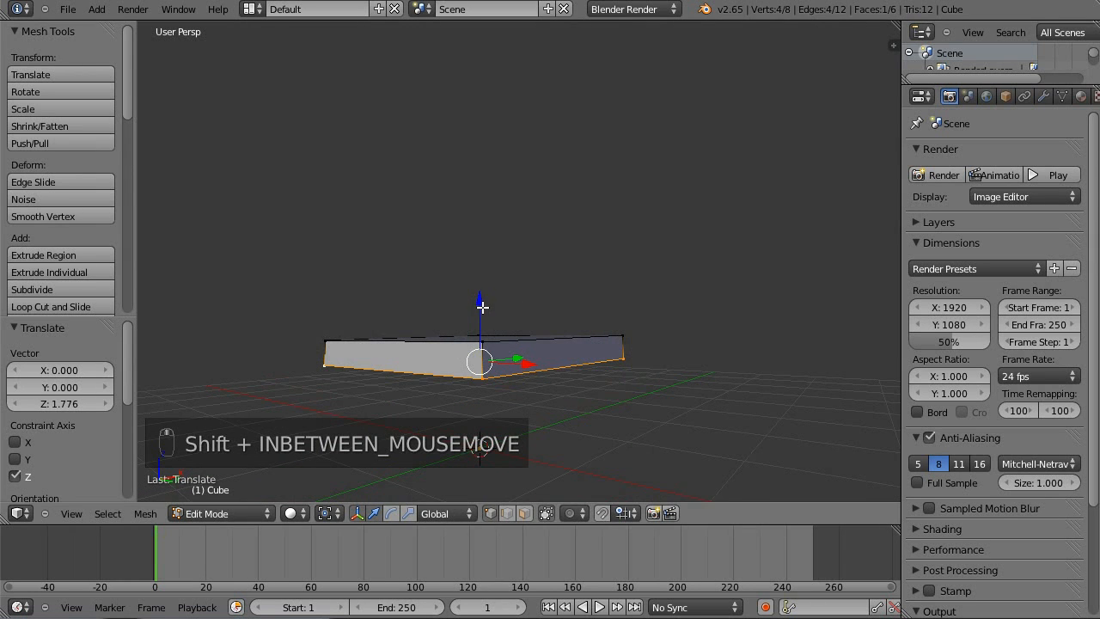
{"action": "key", "text": "g"}
{"action": "key", "text": "z"}
{"action": "left_click", "coordinate": [521, 296]}
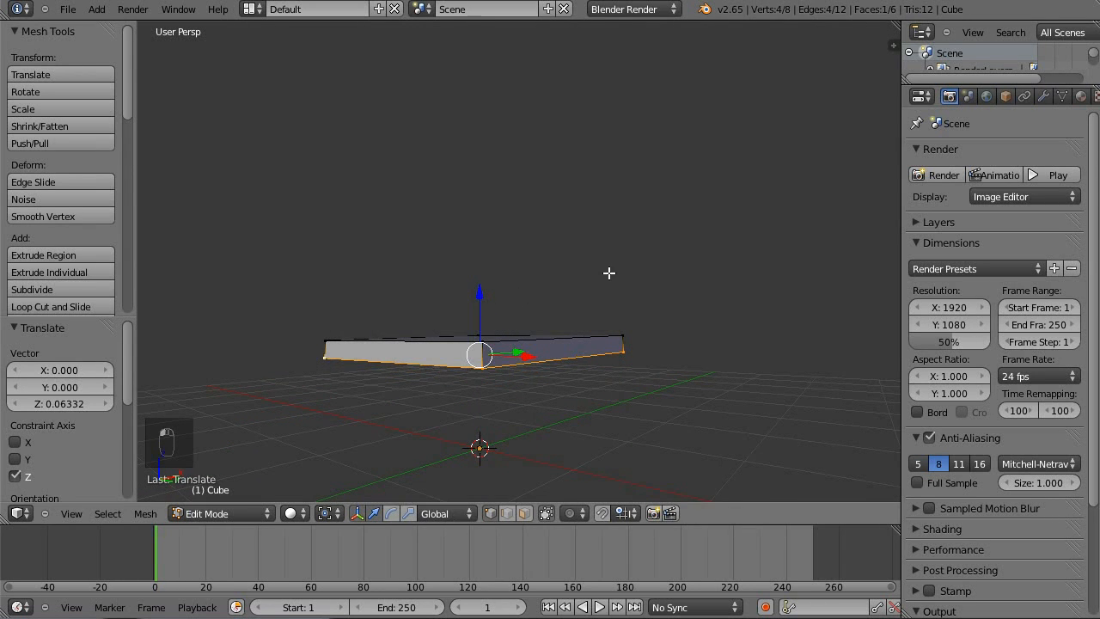
{"action": "key", "text": "KP_5"}
{"action": "middle_click_drag", "start_coordinate": [606, 150], "coordinate": [587, 199]}
{"action": "scroll", "coordinate": [590, 249], "scroll_direction": "up", "scroll_amount": 4}
{"action": "middle_click_drag", "start_coordinate": [596, 327], "coordinate": [711, 177], "text": "shift"}
{"action": "middle_click_drag", "start_coordinate": [711, 176], "coordinate": [470, 218]}
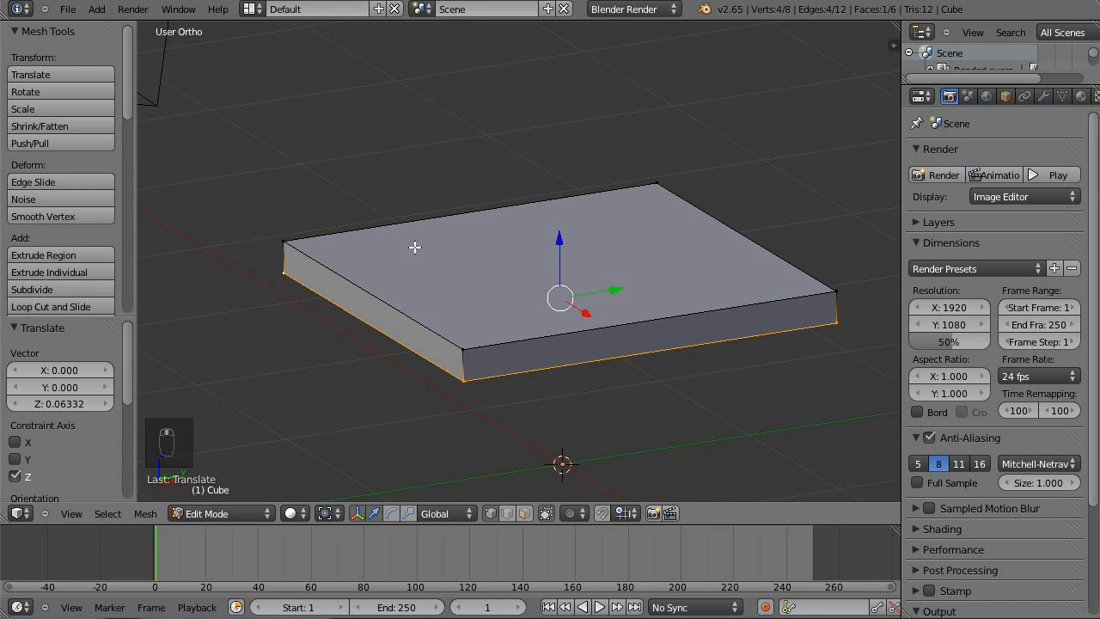
- Select the whole slab and, in top view, stretch it along global Y by a factor of about 1.31
{"action": "key", "text": "a"}
{"action": "middle_click_drag", "start_coordinate": [611, 190], "coordinate": [625, 235]}
{"action": "key", "text": "a"}
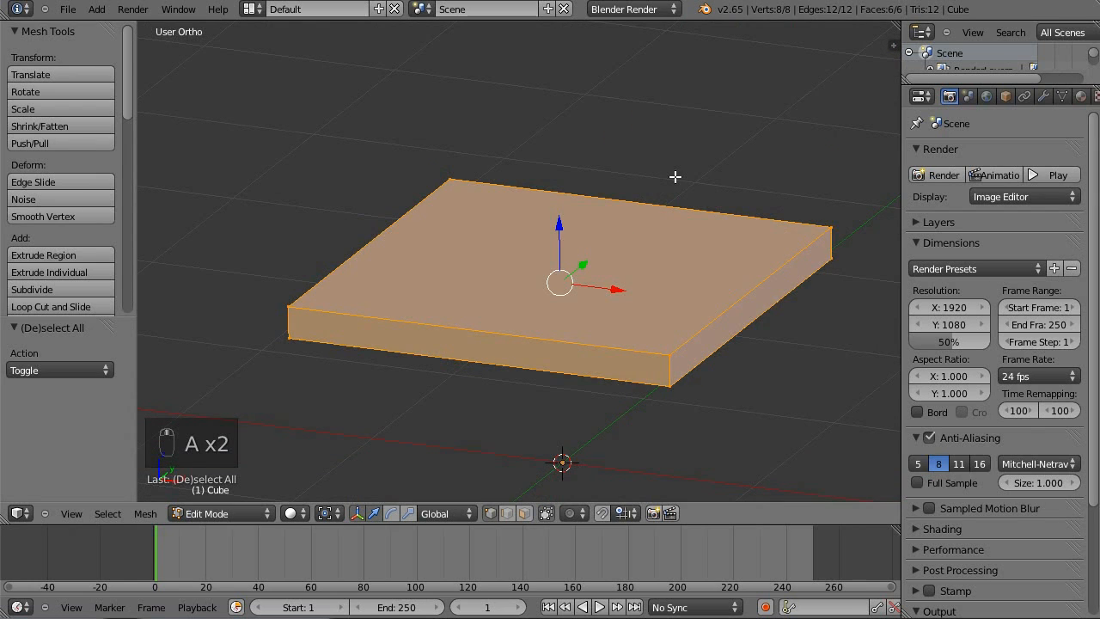
{"action": "key", "text": "KP_7"}
{"action": "scroll", "coordinate": [816, 267], "scroll_direction": "down", "scroll_amount": 3}
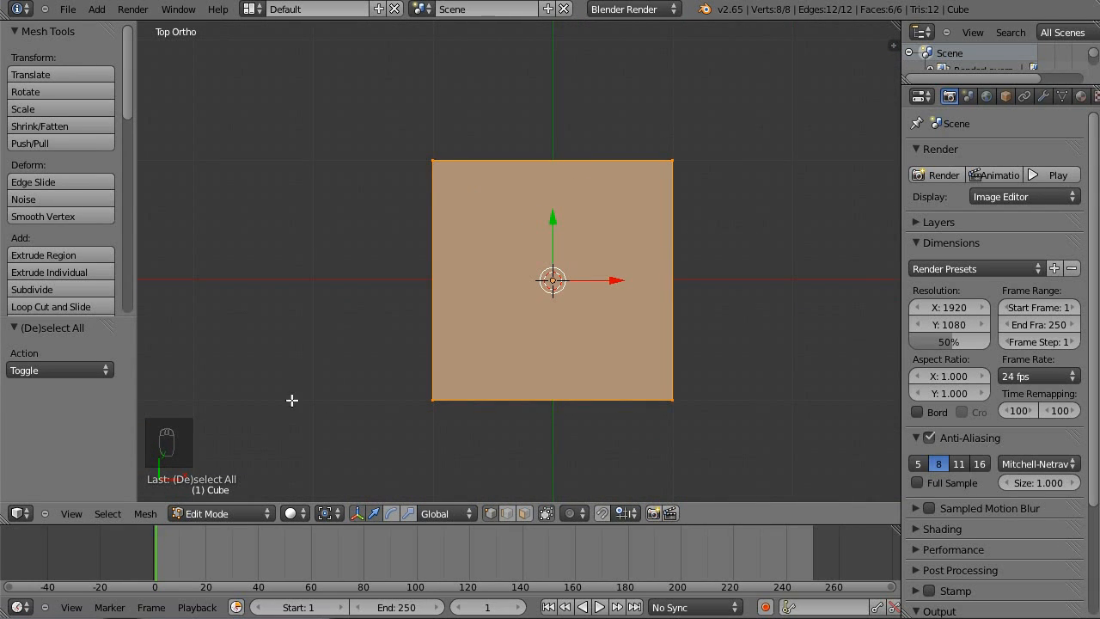
{"action": "key", "text": "s"}
{"action": "key", "text": "y"}
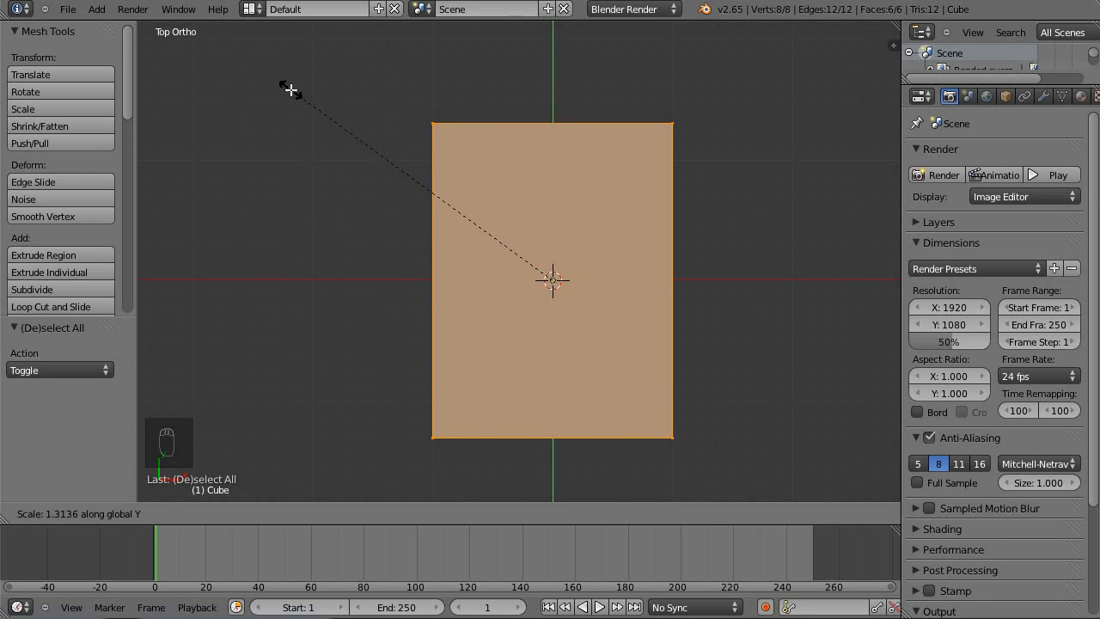
{"action": "left_click", "coordinate": [286, 89]}
- Deselect the slab's mesh, return to Object Mode and deselect the tabletop object
{"action": "middle_click_drag", "start_coordinate": [665, 314], "coordinate": [624, 197]}
{"action": "key", "text": "a"}
{"action": "middle_click_drag", "start_coordinate": [570, 238], "coordinate": [616, 204]}
{"action": "middle_click_drag", "start_coordinate": [674, 231], "coordinate": [606, 237]}
{"action": "middle_click_drag", "start_coordinate": [602, 282], "coordinate": [621, 249]}
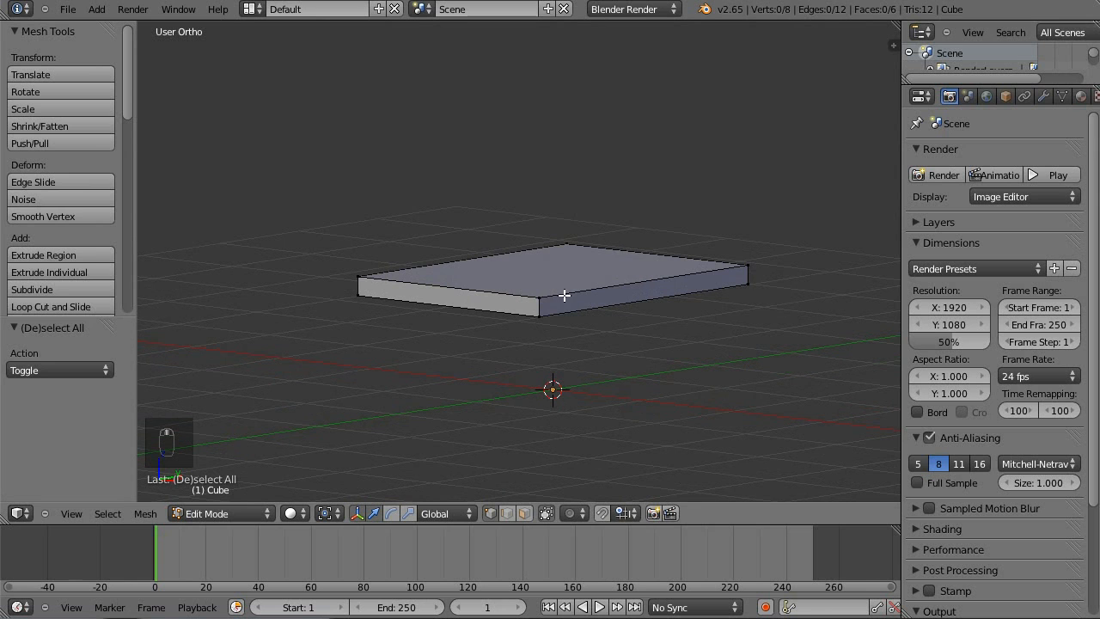
{"action": "key", "text": "Tab"}
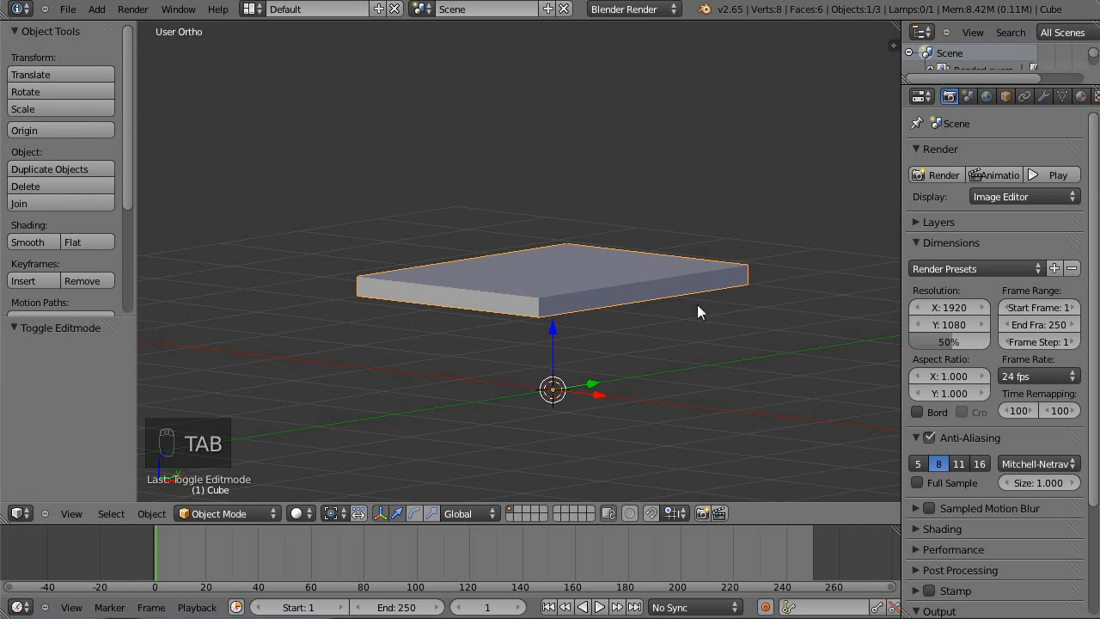
{"action": "middle_click_drag", "start_coordinate": [631, 225], "coordinate": [577, 197]}
{"action": "key", "text": "a"}
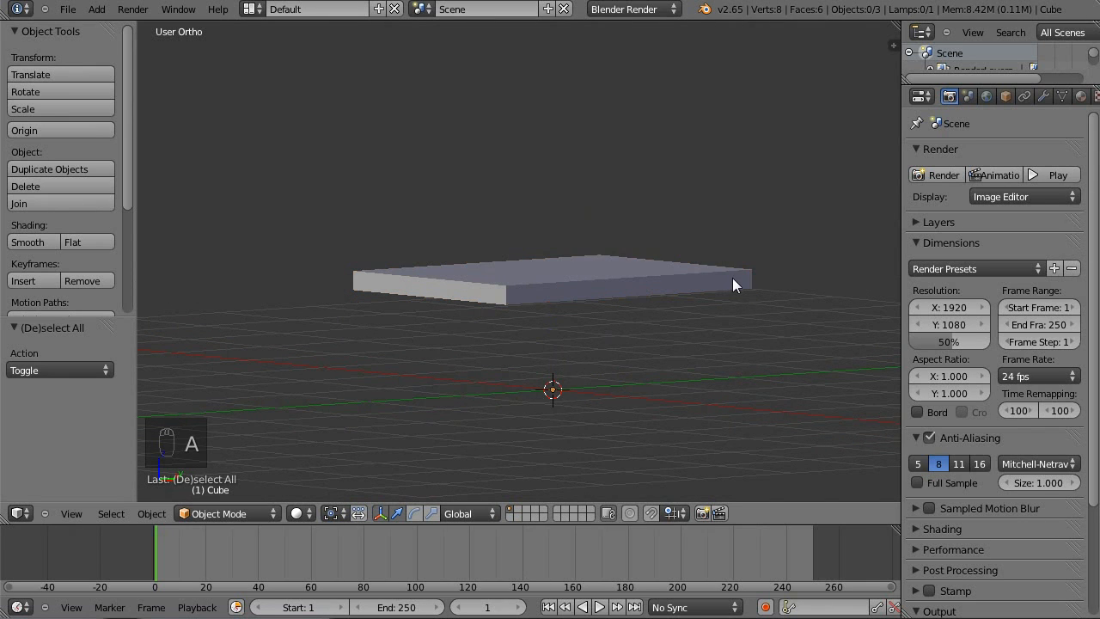
- Add a new cube mesh and scale it in Edit Mode to about 0.07 of its size
{"action": "key", "text": "shift+a"}
{"action": "mouse_move", "coordinate": [668, 261]}
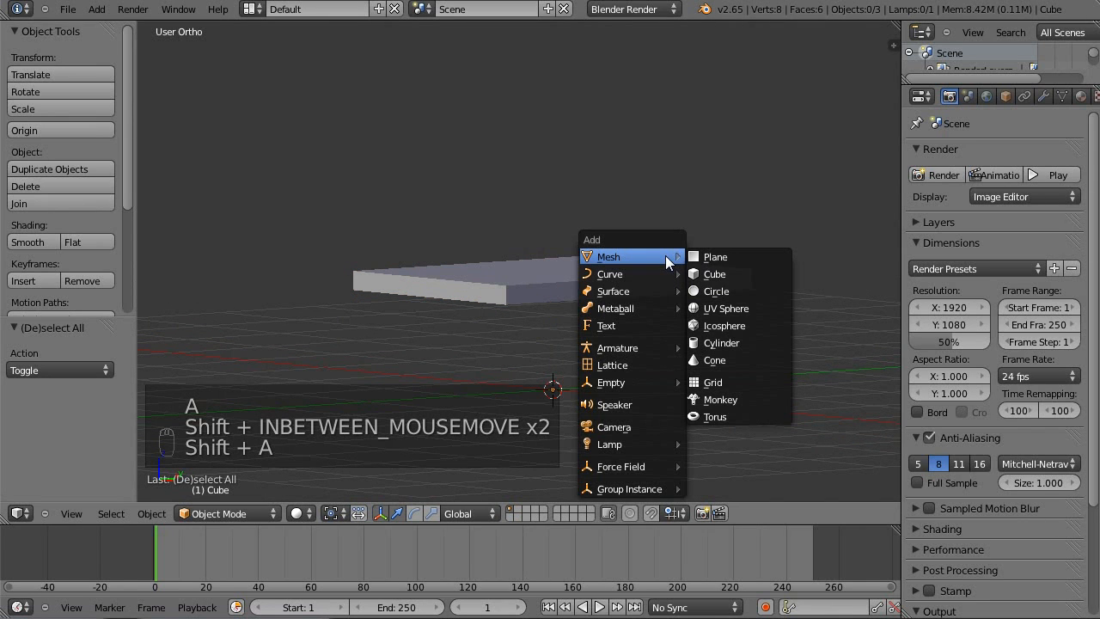
{"action": "left_click", "coordinate": [730, 273]}
{"action": "middle_click_drag", "start_coordinate": [526, 158], "coordinate": [668, 238]}
{"action": "key", "text": "Tab"}
{"action": "middle_click_drag", "start_coordinate": [607, 117], "coordinate": [651, 166]}
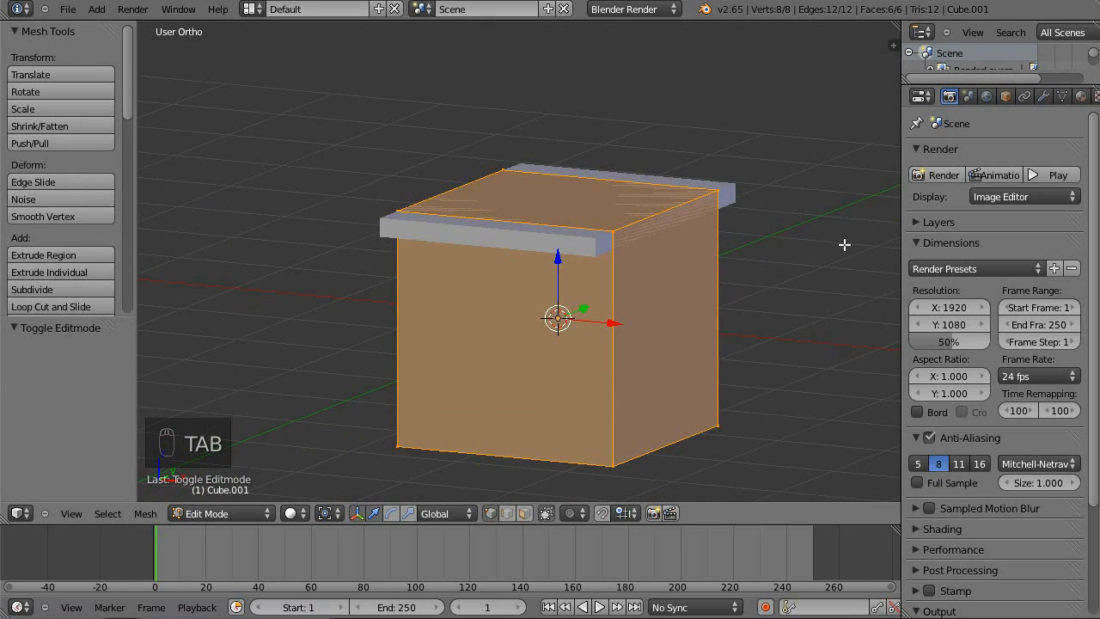
{"action": "key", "text": "s"}
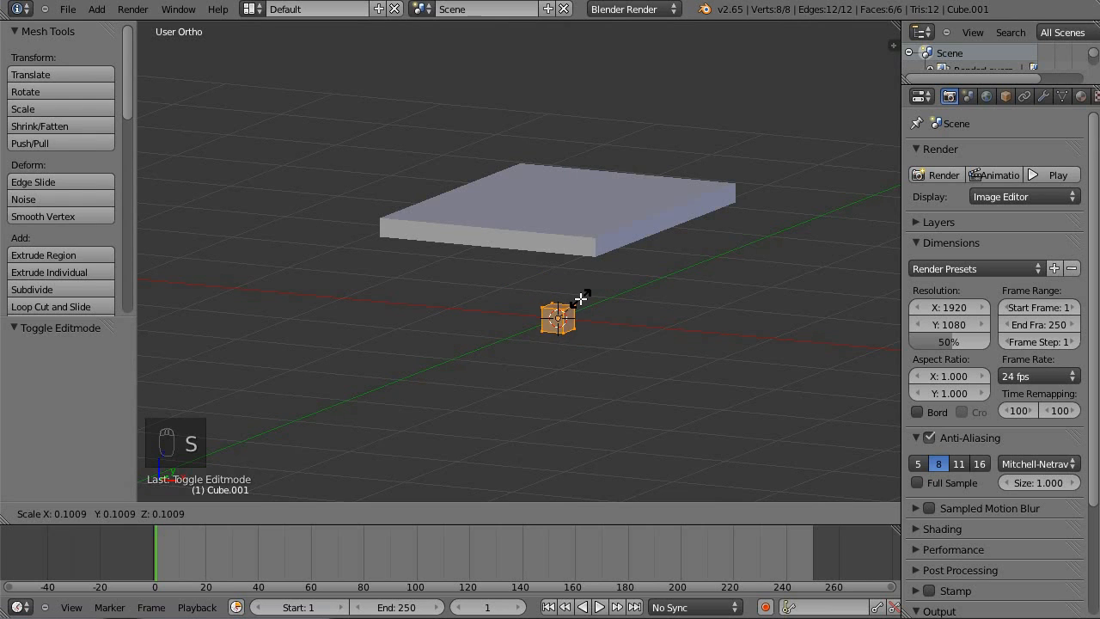
{"action": "left_click", "coordinate": [574, 305]}
- Show the scene as wireframe in top view and enable snapping with Increment as the snap element
{"action": "middle_click_drag", "start_coordinate": [574, 305], "coordinate": [575, 263]}
{"action": "key", "text": "z"}
{"action": "mouse_move", "coordinate": [628, 187]}
{"action": "middle_mouse_down"}
{"action": "mouse_move", "coordinate": [653, 317]}
{"action": "mouse_move", "coordinate": [668, 259]}
{"action": "middle_mouse_up"}
{"action": "key", "text": "KP_7"}
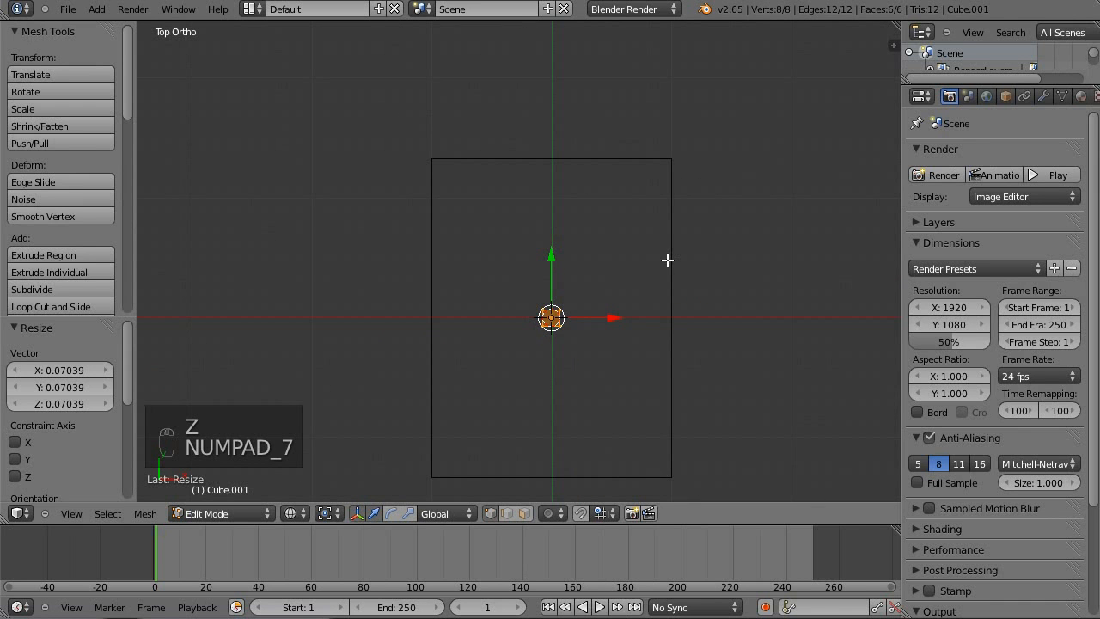
{"action": "middle_click_drag", "start_coordinate": [641, 214], "coordinate": [630, 269], "text": "shift"}
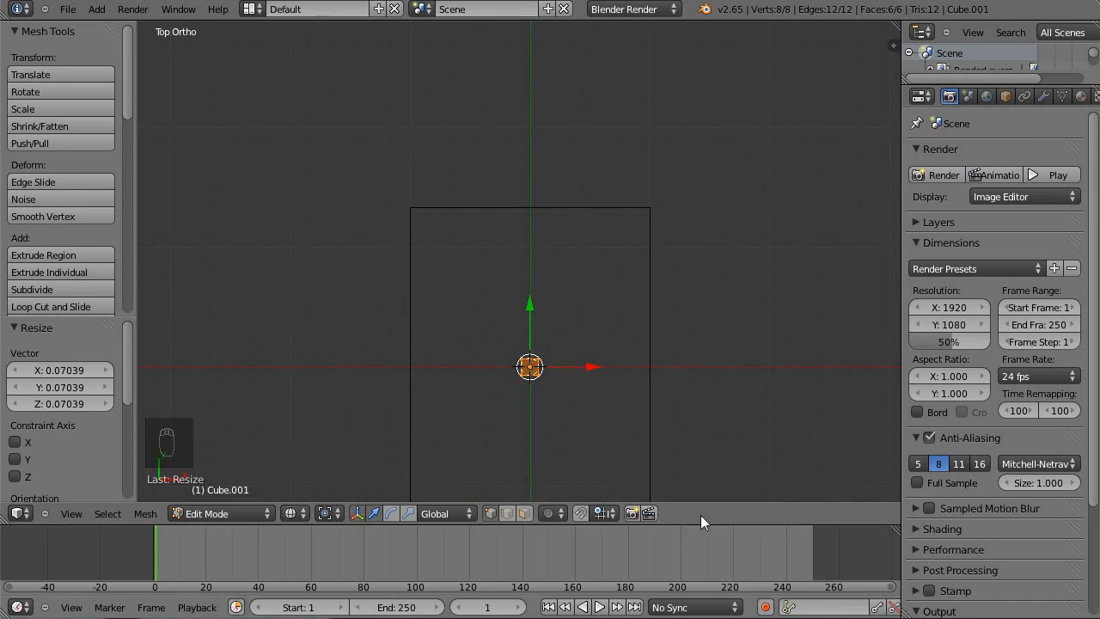
{"action": "left_click", "coordinate": [582, 513]}
{"action": "left_click", "coordinate": [607, 514]}
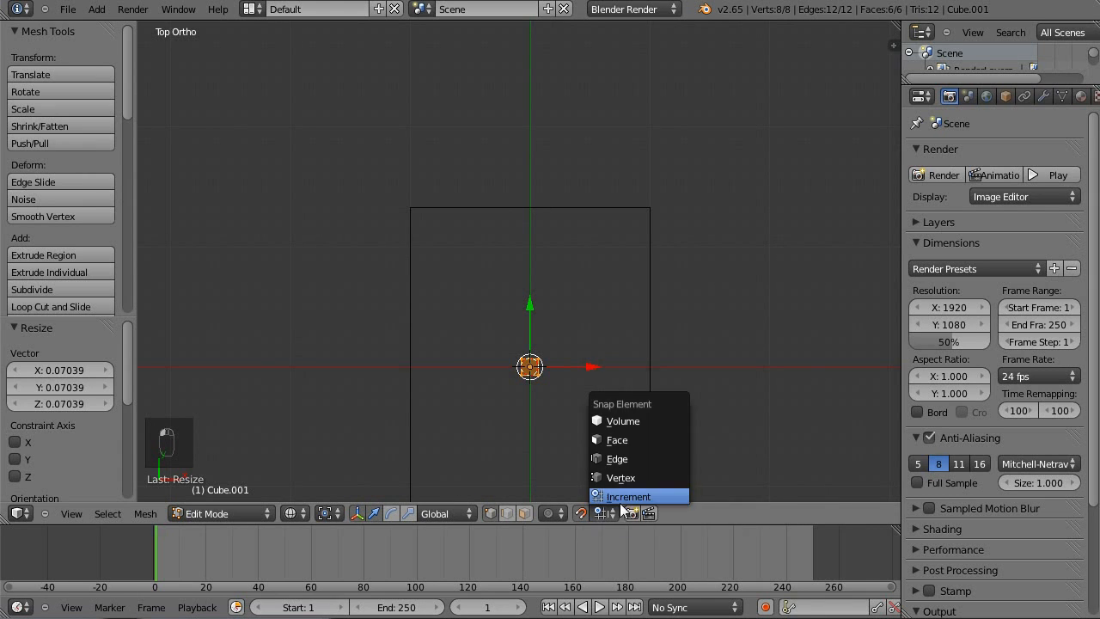
{"action": "left_click", "coordinate": [624, 496]}
- In Object Mode, move the small cube 0.8 along X and 1.1 along Y, near the tabletop's corner
{"action": "scroll", "coordinate": [520, 334], "scroll_direction": "up", "scroll_amount": 4}
{"action": "middle_click_drag", "start_coordinate": [615, 436], "coordinate": [618, 399], "text": "shift"}
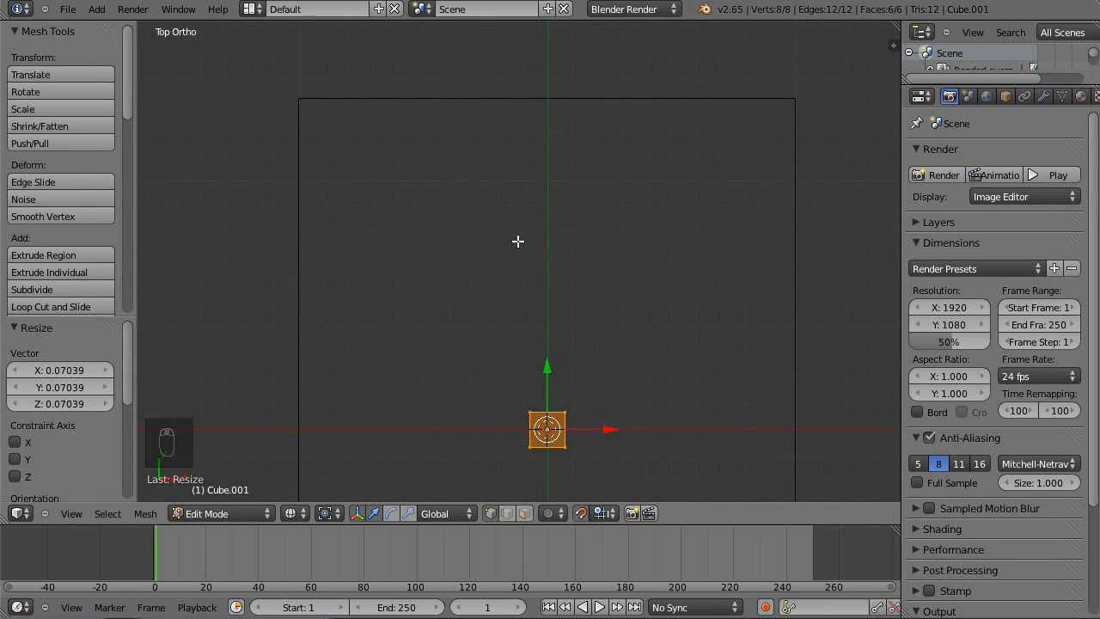
{"action": "key", "text": "Tab"}
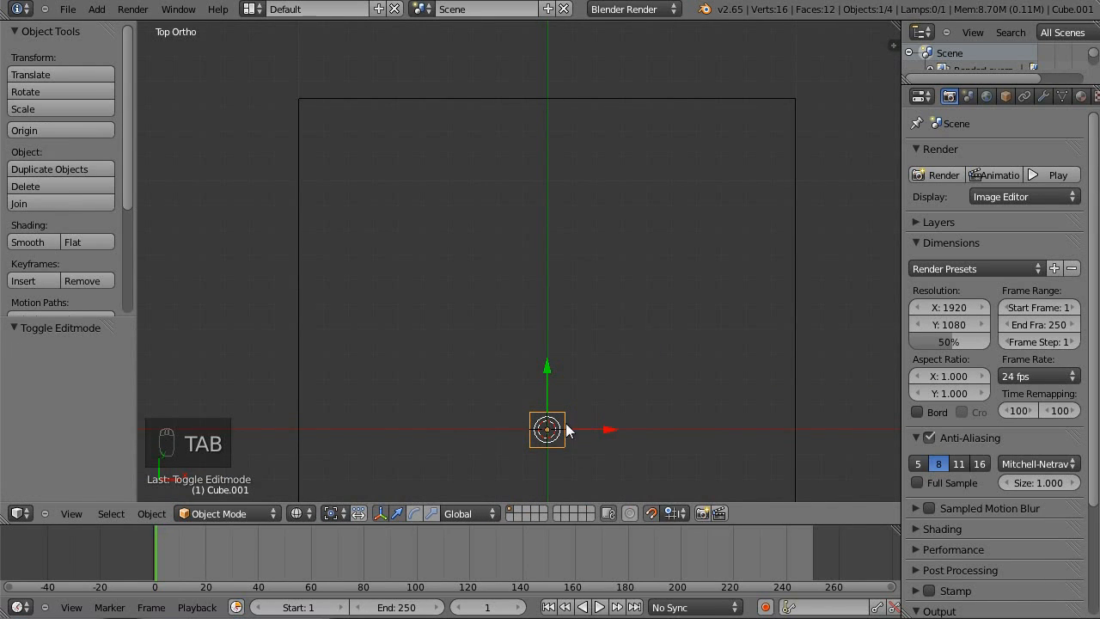
{"action": "key", "text": "g"}
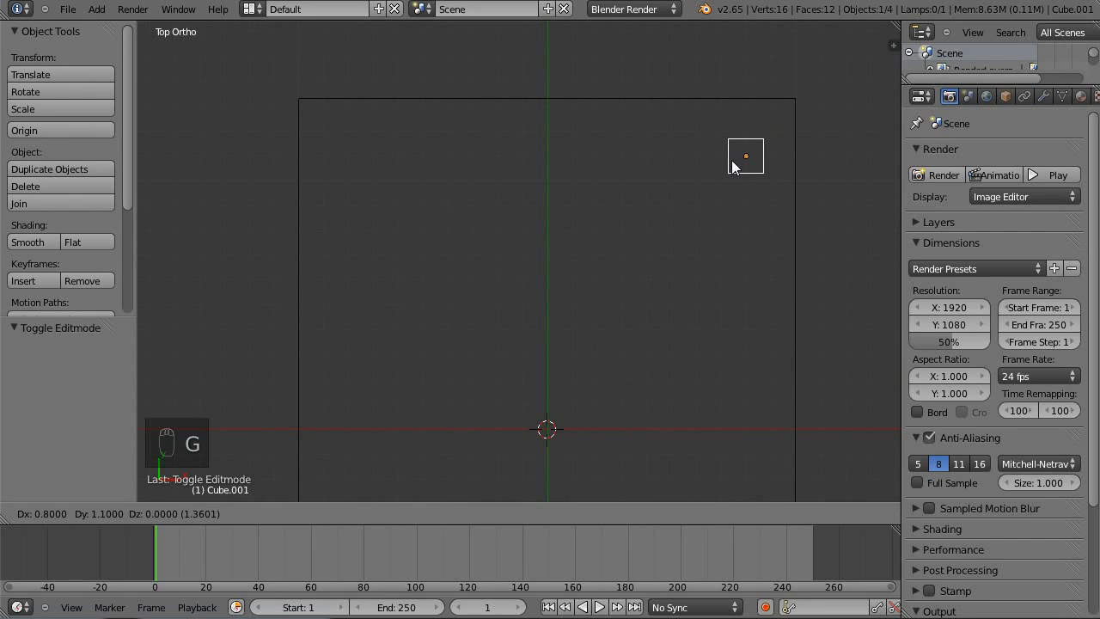
{"action": "left_click", "coordinate": [732, 166]}
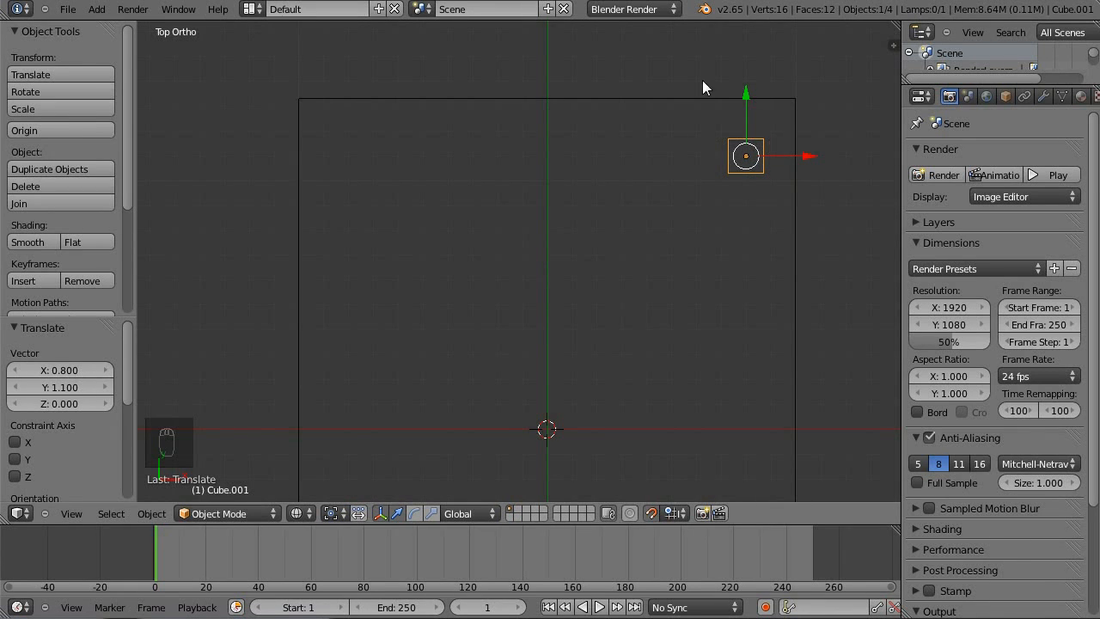
- Select the small cube's top four vertices in Edit Mode and raise them along Z into the tabletop's thickness to form a leg
{"action": "middle_click_drag", "start_coordinate": [697, 212], "coordinate": [623, 230], "text": "shift"}
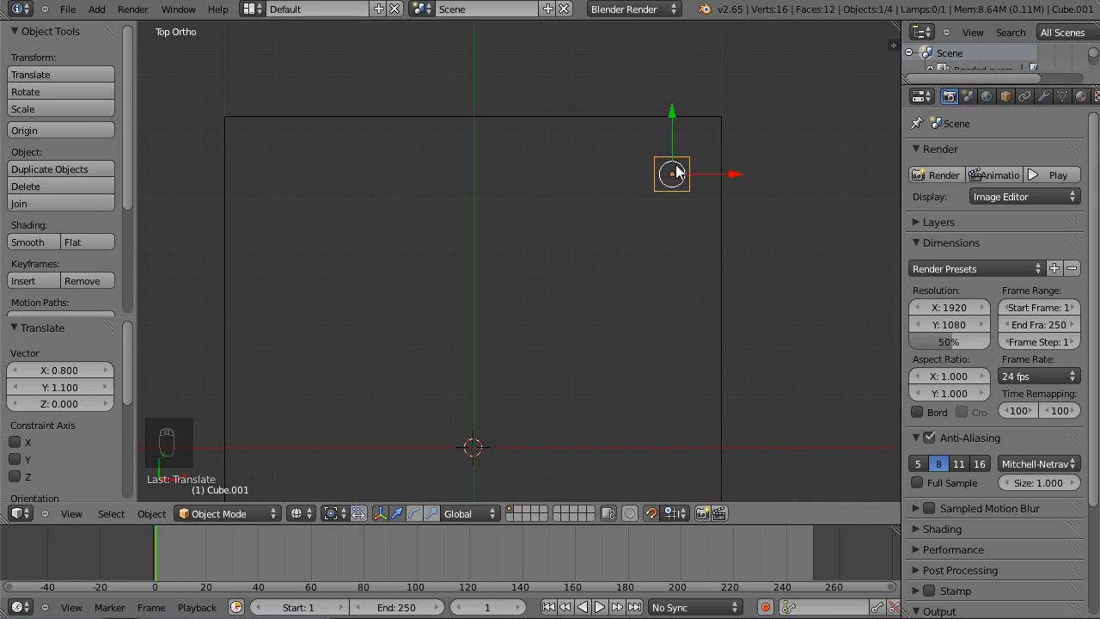
{"action": "middle_click_drag", "start_coordinate": [629, 169], "coordinate": [604, 260], "text": "shift"}
{"action": "scroll", "coordinate": [612, 249], "scroll_direction": "down", "scroll_amount": 2}
{"action": "middle_click_drag", "start_coordinate": [641, 346], "coordinate": [704, 279]}
{"action": "middle_click_drag", "start_coordinate": [750, 318], "coordinate": [705, 292], "text": "shift"}
{"action": "key", "text": "Tab"}
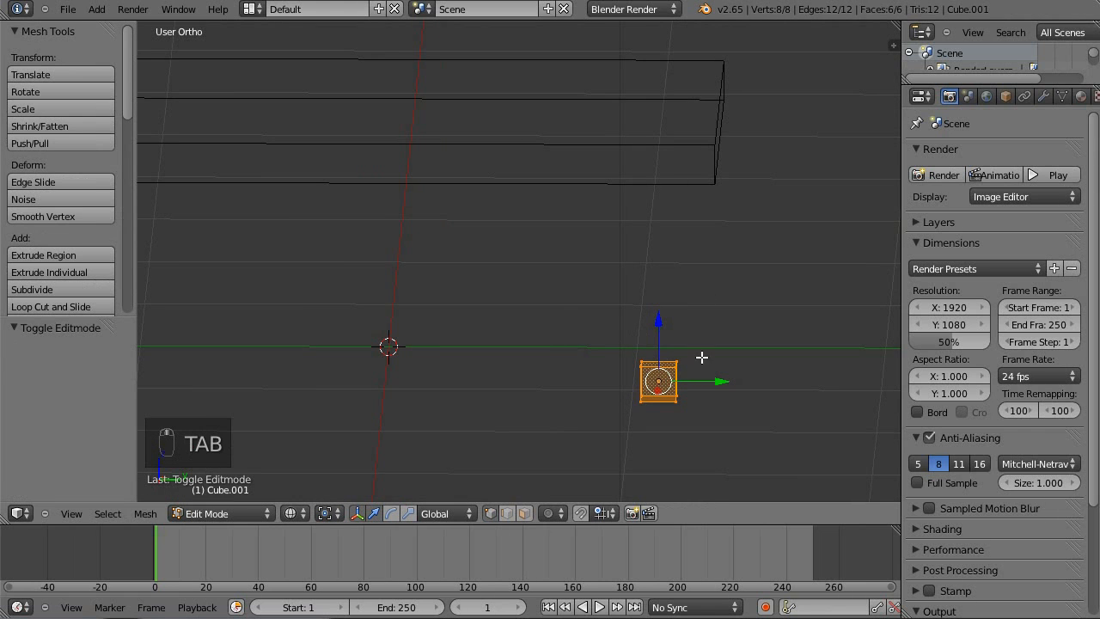
{"action": "key", "text": "a"}
{"action": "key", "text": "a"}
{"action": "key", "text": "b"}
{"action": "left_click_drag", "start_coordinate": [596, 330], "coordinate": [730, 384]}
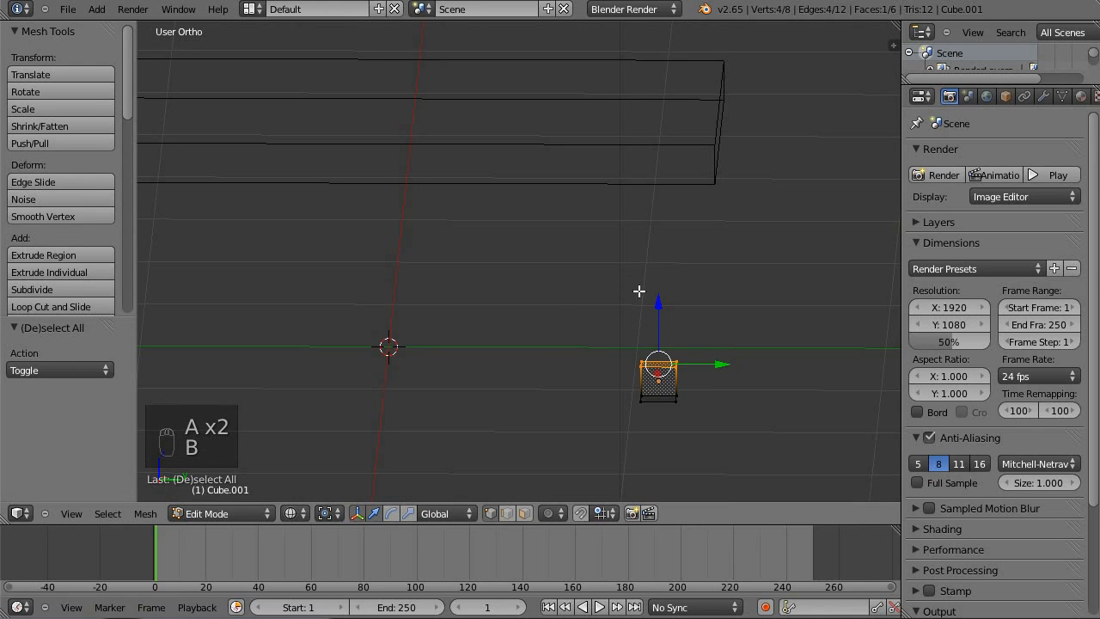
{"action": "left_click_drag", "start_coordinate": [658, 305], "coordinate": [776, 113]}
{"action": "middle_click_drag", "start_coordinate": [777, 113], "coordinate": [573, 209]}
{"action": "left_click_drag", "start_coordinate": [664, 108], "coordinate": [672, 103]}
{"action": "middle_click_drag", "start_coordinate": [674, 112], "coordinate": [749, 174]}
{"action": "left_click_drag", "start_coordinate": [659, 101], "coordinate": [681, 87]}
{"action": "middle_click_drag", "start_coordinate": [682, 87], "coordinate": [662, 336]}
- Select the leg's bottom four vertices and lower them about 0.228 units along Z to lengthen the leg
{"action": "key", "text": "KP_3"}
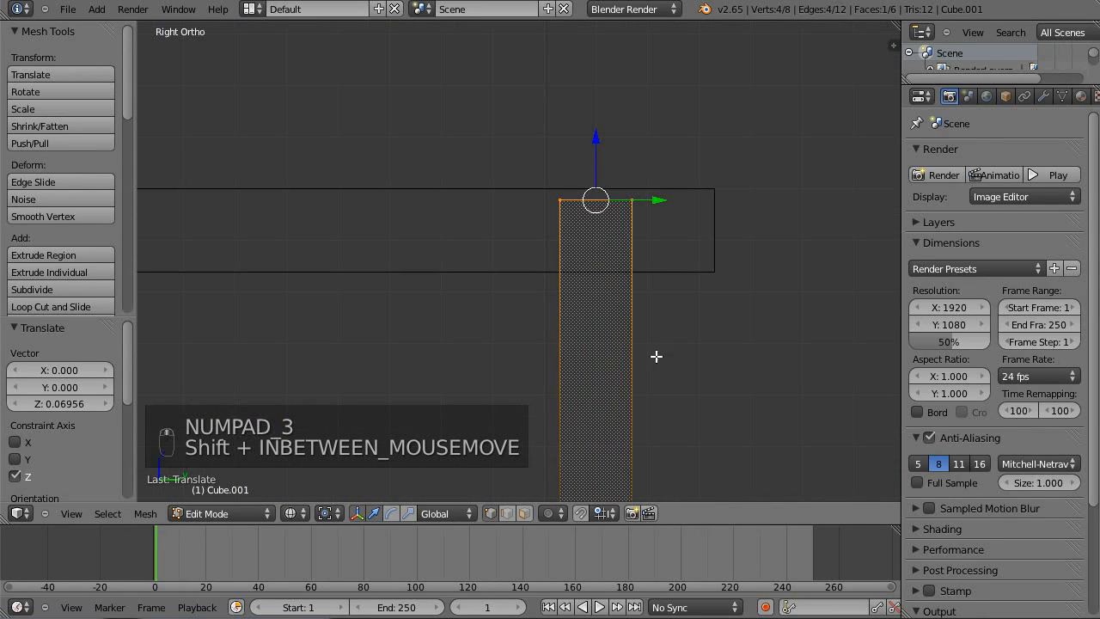
{"action": "middle_click_drag", "start_coordinate": [661, 402], "coordinate": [656, 291], "text": "shift"}
{"action": "scroll", "coordinate": [623, 331], "scroll_direction": "down", "scroll_amount": 5}
{"action": "middle_click_drag", "start_coordinate": [695, 457], "coordinate": [731, 328], "text": "shift"}
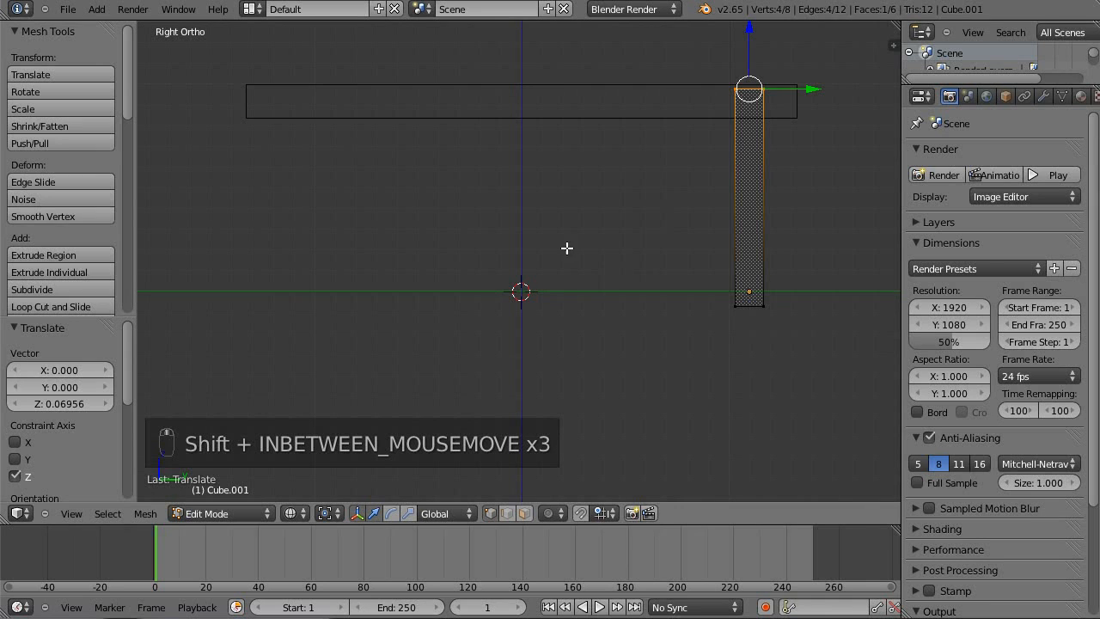
{"action": "middle_click_drag", "start_coordinate": [641, 256], "coordinate": [693, 267]}
{"action": "key", "text": "a"}
{"action": "key", "text": "b"}
{"action": "key", "text": "b"}
{"action": "left_click_drag", "start_coordinate": [682, 258], "coordinate": [798, 371]}
{"action": "key", "text": "KP_3"}
{"action": "left_click_drag", "start_coordinate": [737, 248], "coordinate": [749, 300]}
{"action": "middle_click_drag", "start_coordinate": [749, 300], "coordinate": [729, 210]}
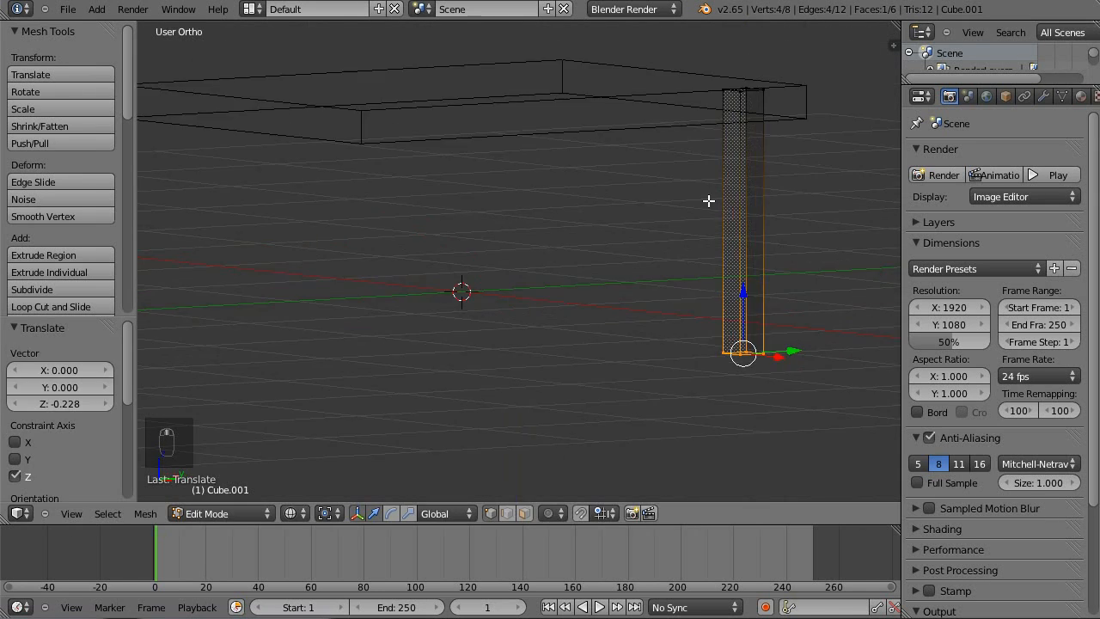
- Return to Object Mode, deselect the leg and switch the scene back to solid shading
{"action": "middle_click_drag", "start_coordinate": [685, 169], "coordinate": [647, 213], "text": "shift"}
{"action": "key", "text": "a"}
{"action": "key", "text": "a"}
{"action": "key", "text": "Tab"}
{"action": "key", "text": "a"}
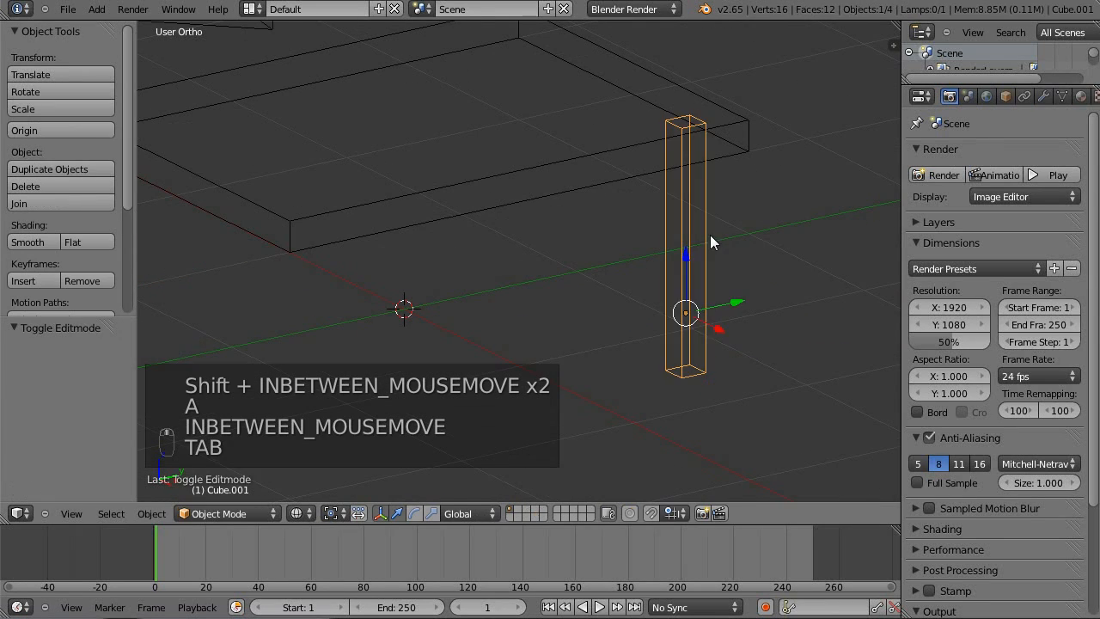
{"action": "mouse_move", "coordinate": [774, 272]}
{"action": "middle_mouse_down"}
{"action": "mouse_move", "coordinate": [725, 305]}
{"action": "mouse_move", "coordinate": [768, 270]}
{"action": "mouse_move", "coordinate": [690, 268]}
{"action": "mouse_move", "coordinate": [744, 259]}
{"action": "mouse_move", "coordinate": [670, 238]}
{"action": "mouse_move", "coordinate": [715, 235]}
{"action": "mouse_move", "coordinate": [734, 205]}
{"action": "mouse_move", "coordinate": [758, 195]}
{"action": "mouse_move", "coordinate": [631, 218]}
{"action": "mouse_move", "coordinate": [857, 195]}
{"action": "middle_mouse_up"}
{"action": "key", "text": "z"}
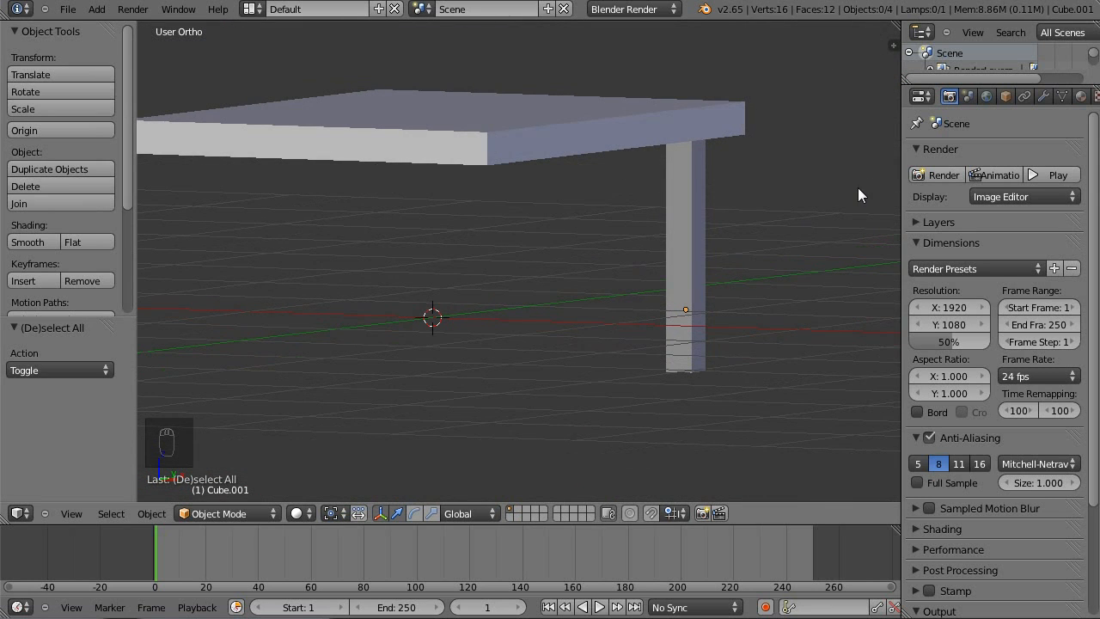
{"action": "middle_click_drag", "start_coordinate": [596, 243], "coordinate": [664, 226]}
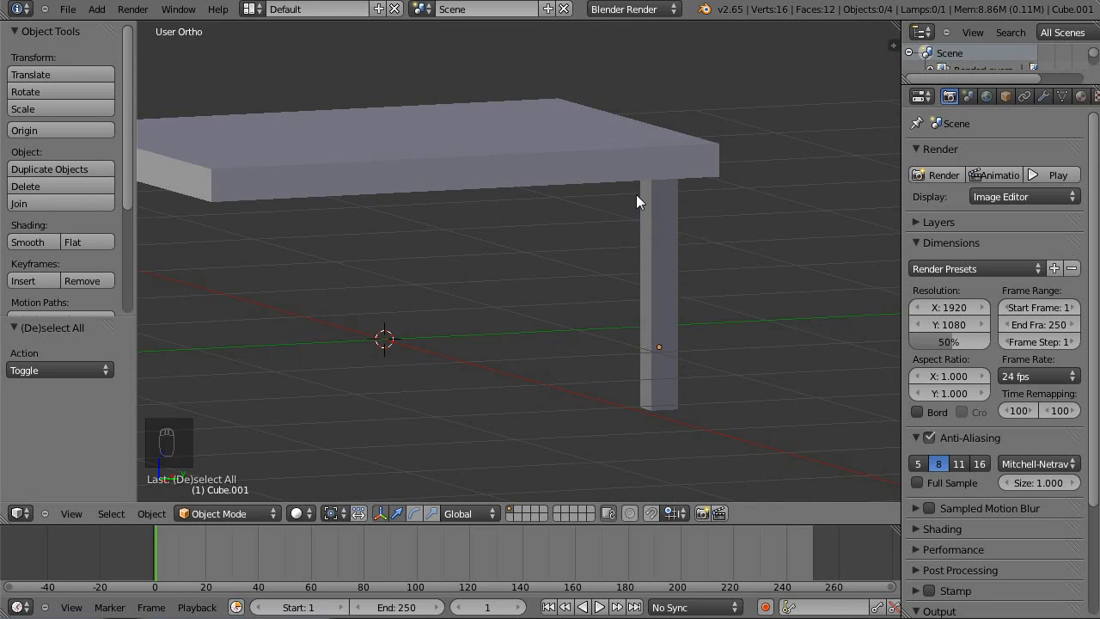
- Enter Edit Mode on the leg and add a horizontal loop cut around its upper part, slightly below the tabletop
{"action": "middle_click_drag", "start_coordinate": [699, 254], "coordinate": [658, 235]}
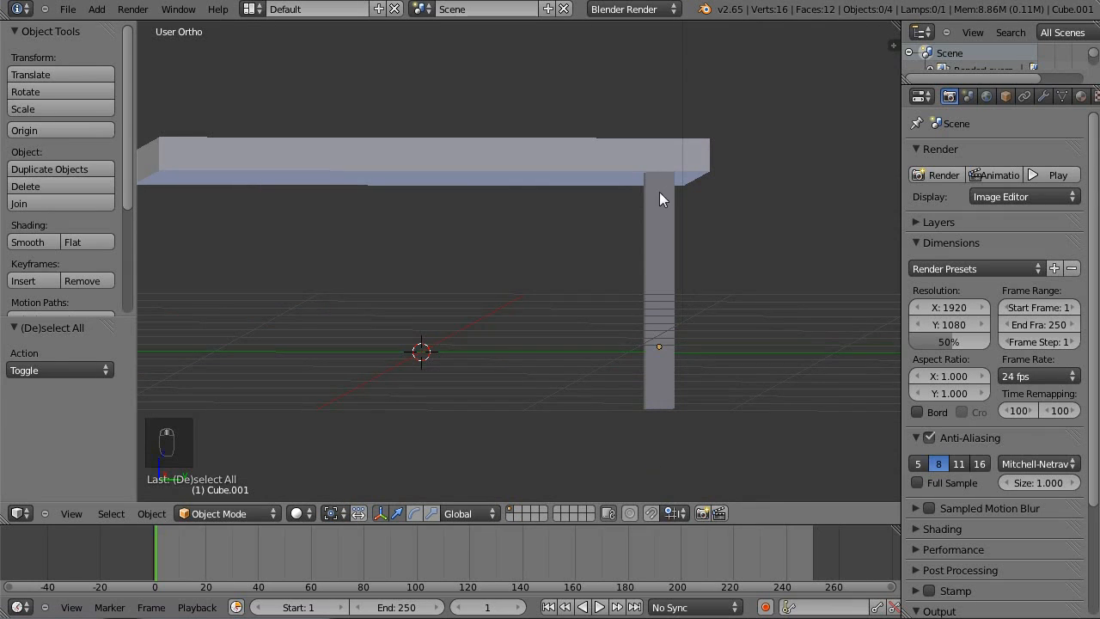
{"action": "middle_click_drag", "start_coordinate": [680, 399], "coordinate": [624, 213]}
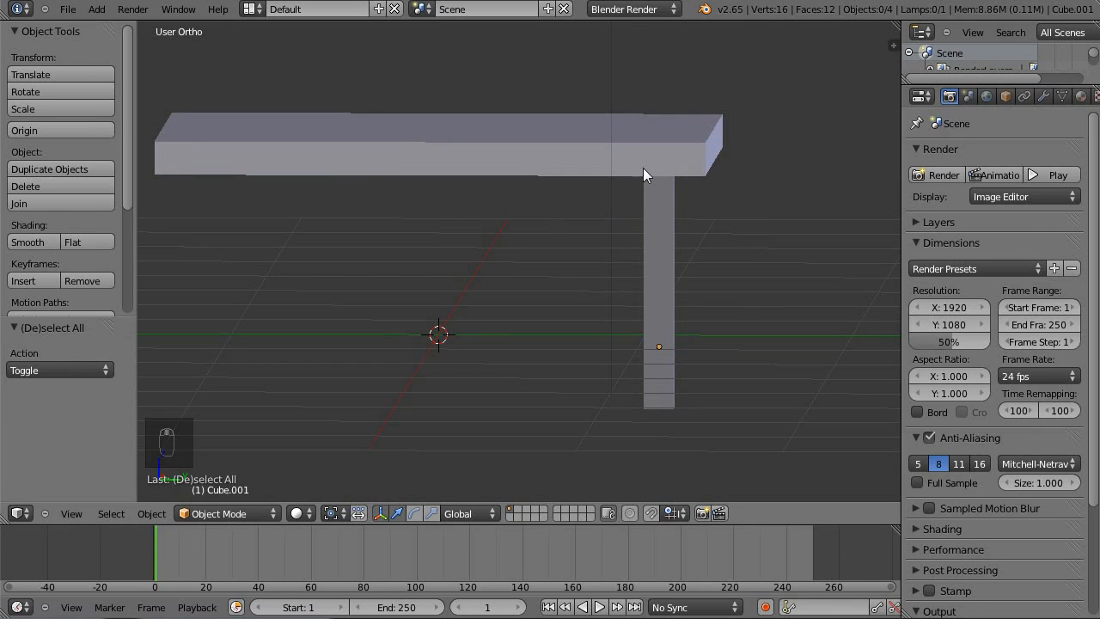
{"action": "middle_click_drag", "start_coordinate": [695, 249], "coordinate": [679, 214]}
{"action": "key", "text": "Tab"}
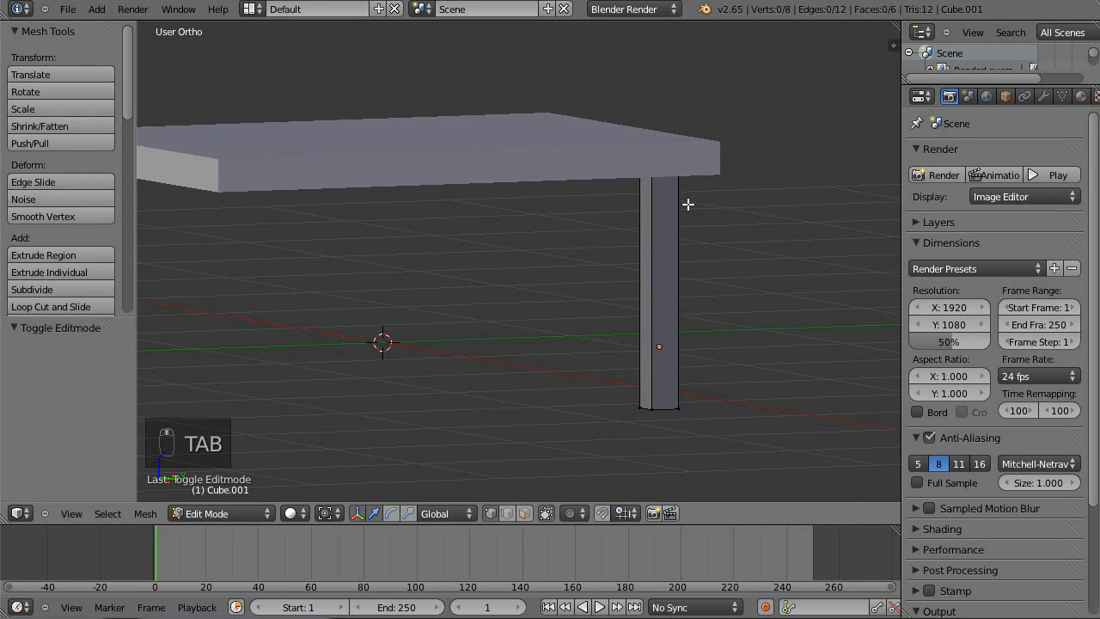
{"action": "middle_click_drag", "start_coordinate": [597, 187], "coordinate": [619, 172], "text": "shift"}
{"action": "middle_click_drag", "start_coordinate": [711, 215], "coordinate": [679, 243]}
{"action": "scroll", "coordinate": [758, 228], "scroll_direction": "up", "scroll_amount": 3}
{"action": "middle_click_drag", "start_coordinate": [758, 229], "coordinate": [748, 287]}
{"action": "key", "text": "ctrl+r"}
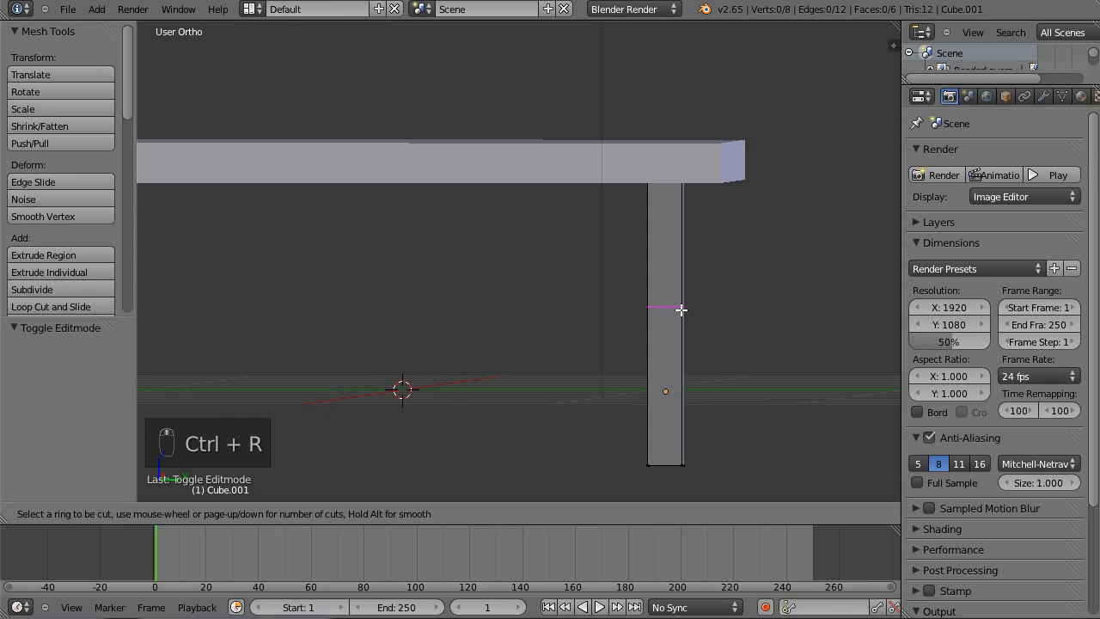
{"action": "left_click", "coordinate": [681, 309]}
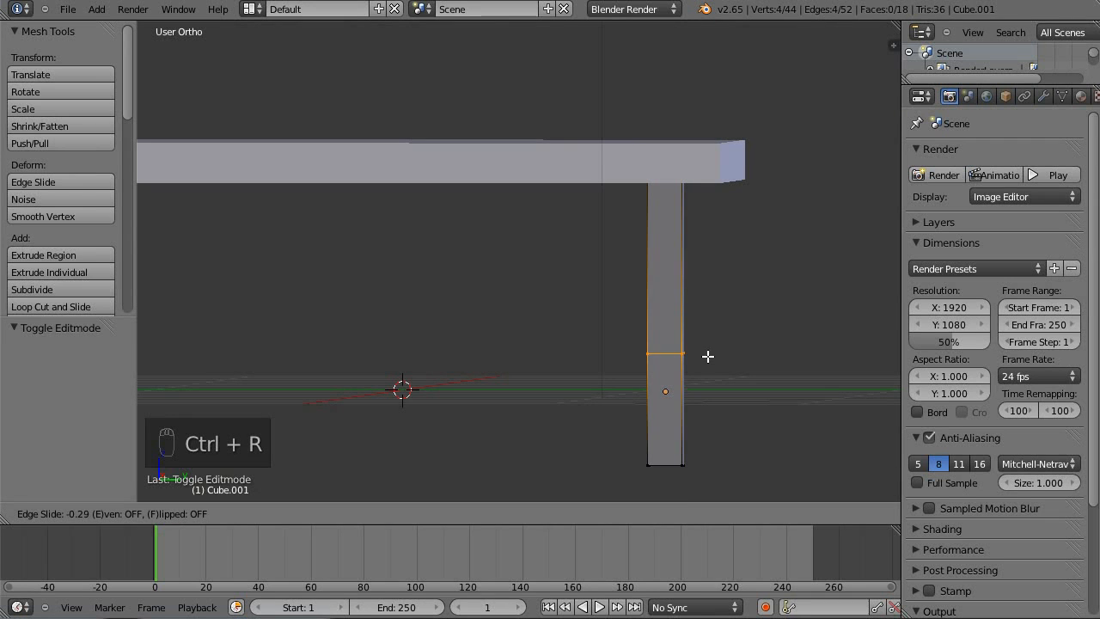
{"action": "left_click", "coordinate": [705, 240]}
- Lower the leg's new horizontal edge loop about 0.052 units along Z
{"action": "mouse_move", "coordinate": [705, 240]}
{"action": "middle_mouse_down"}
{"action": "mouse_move", "coordinate": [741, 226]}
{"action": "mouse_move", "coordinate": [684, 307]}
{"action": "mouse_move", "coordinate": [698, 267]}
{"action": "mouse_move", "coordinate": [688, 270]}
{"action": "mouse_move", "coordinate": [705, 263]}
{"action": "mouse_move", "coordinate": [692, 226]}
{"action": "middle_mouse_up"}
{"action": "middle_click_drag", "start_coordinate": [710, 343], "coordinate": [724, 320], "text": "shift"}
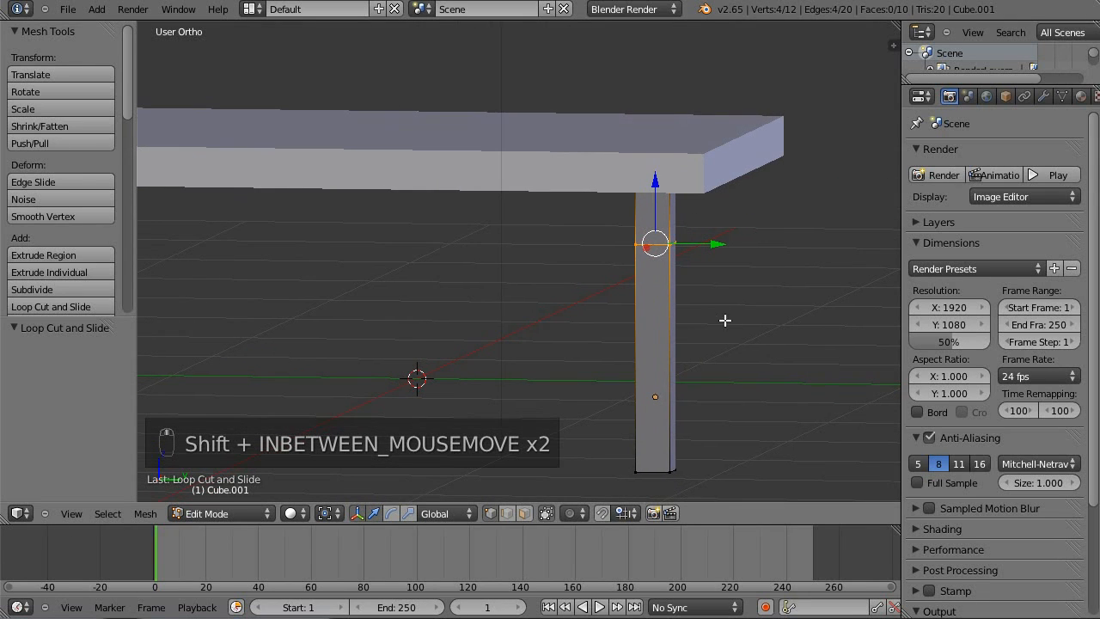
{"action": "middle_click_drag", "start_coordinate": [668, 211], "coordinate": [666, 225]}
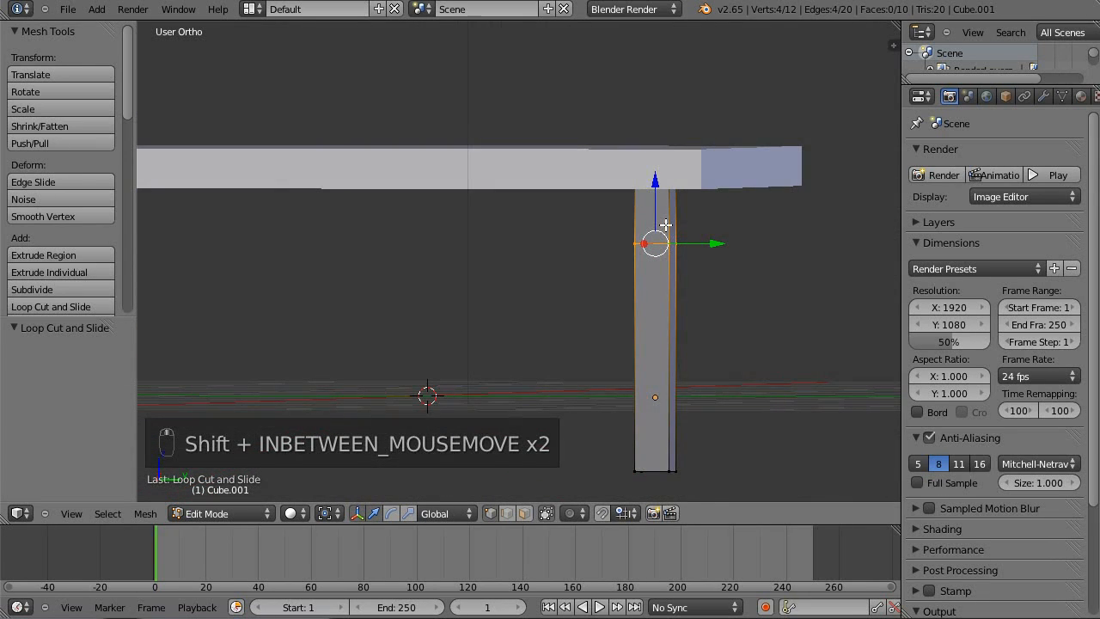
{"action": "left_click_drag", "start_coordinate": [653, 191], "coordinate": [655, 204]}
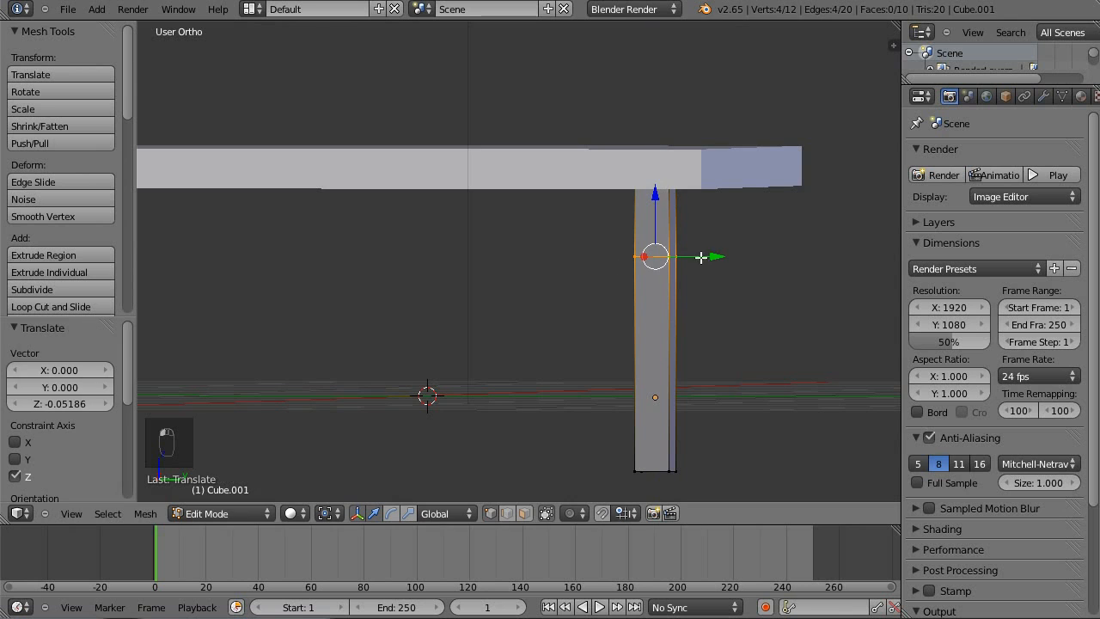
- Add a second horizontal loop cut around the leg, slid up to just below the first one, and deselect it
{"action": "middle_click_drag", "start_coordinate": [721, 234], "coordinate": [635, 185]}
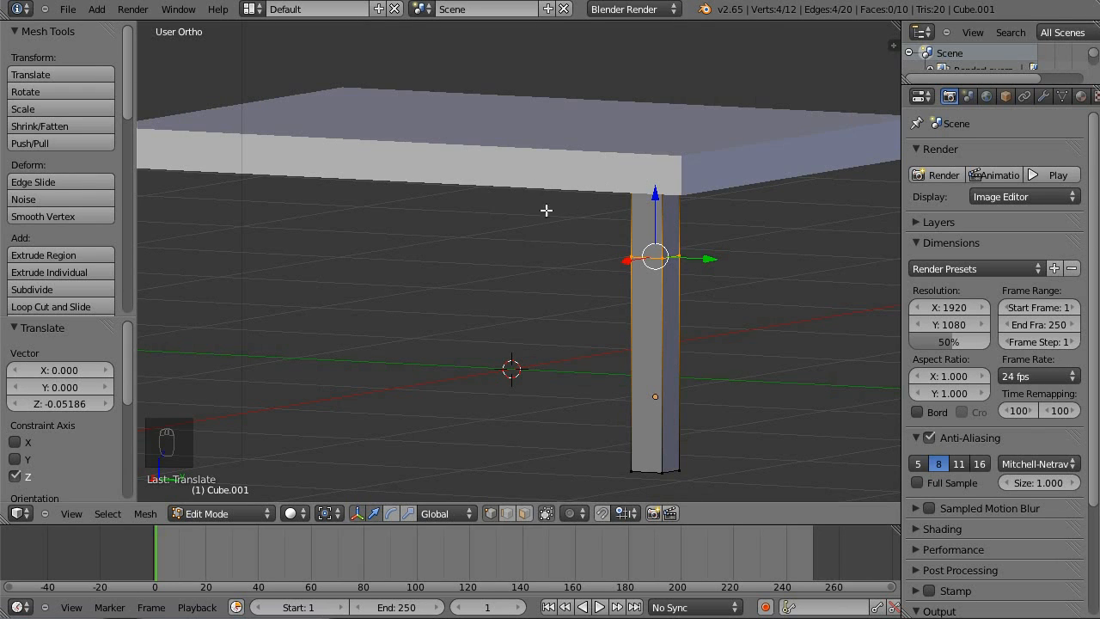
{"action": "middle_click_drag", "start_coordinate": [609, 246], "coordinate": [561, 281], "text": "shift"}
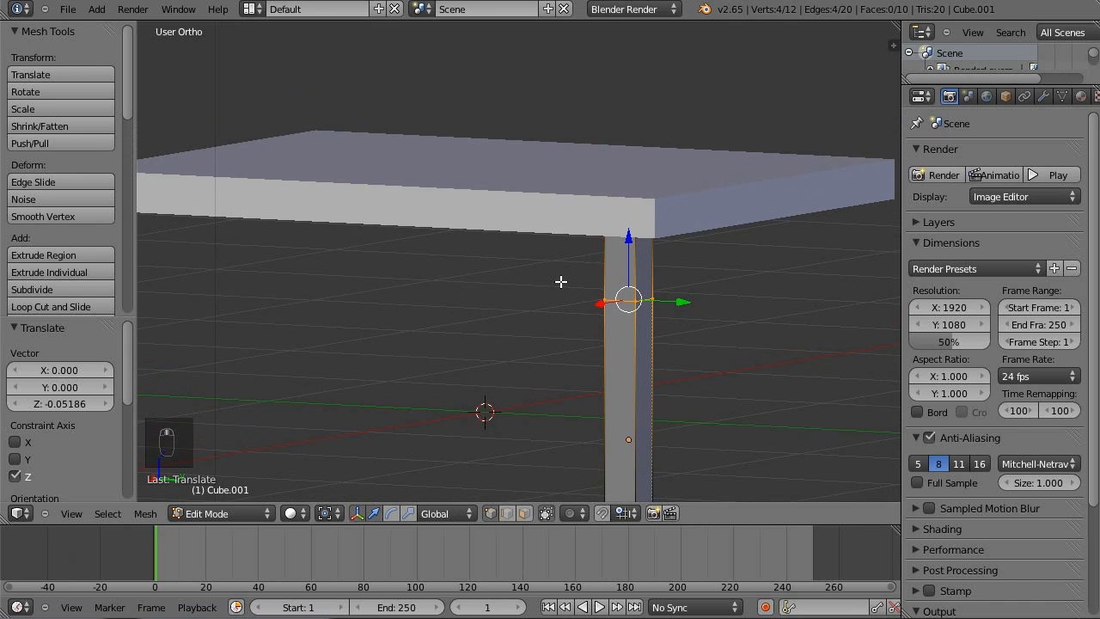
{"action": "middle_click_drag", "start_coordinate": [677, 344], "coordinate": [627, 278]}
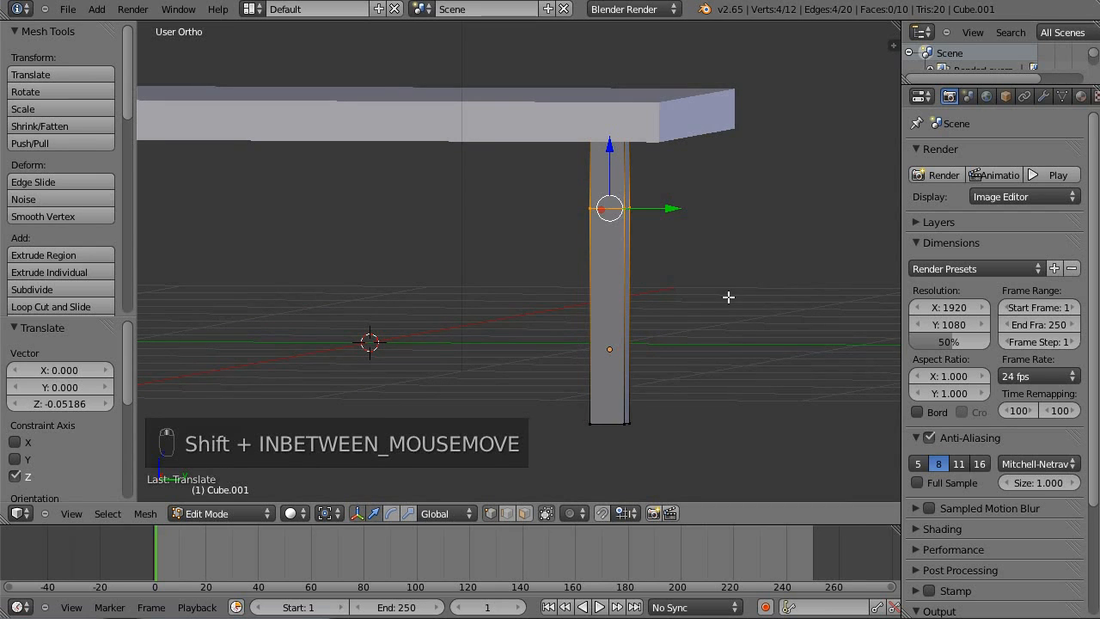
{"action": "middle_click_drag", "start_coordinate": [688, 296], "coordinate": [693, 230]}
{"action": "scroll", "coordinate": [682, 233], "scroll_direction": "up", "scroll_amount": 4}
{"action": "scroll", "coordinate": [682, 233], "scroll_direction": "down", "scroll_amount": 1}
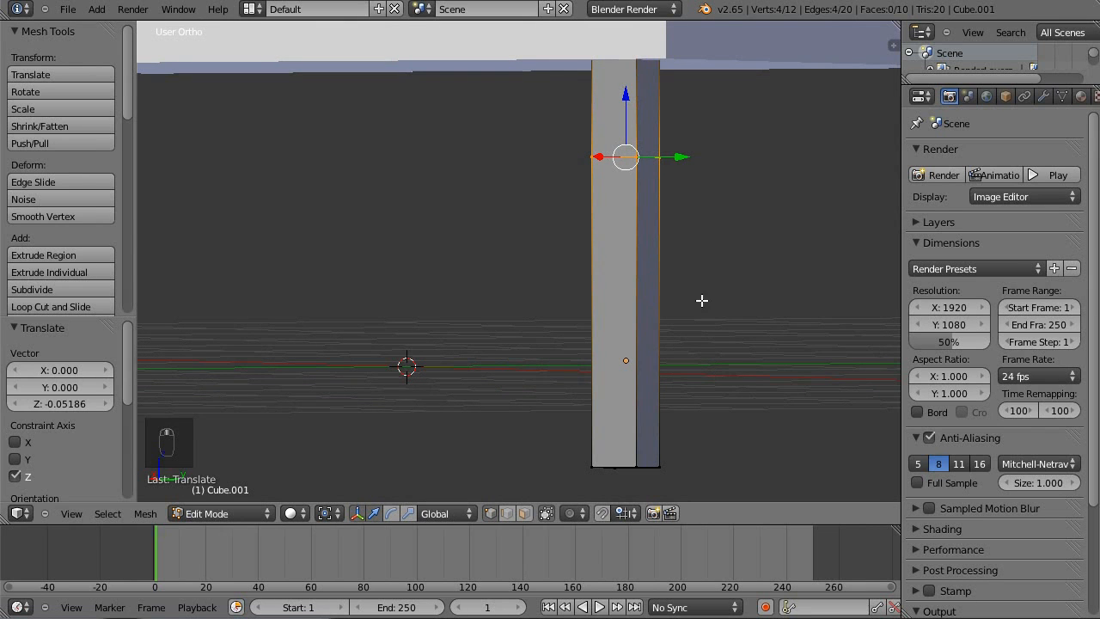
{"action": "key", "text": "a"}
{"action": "key", "text": "ctrl+r"}
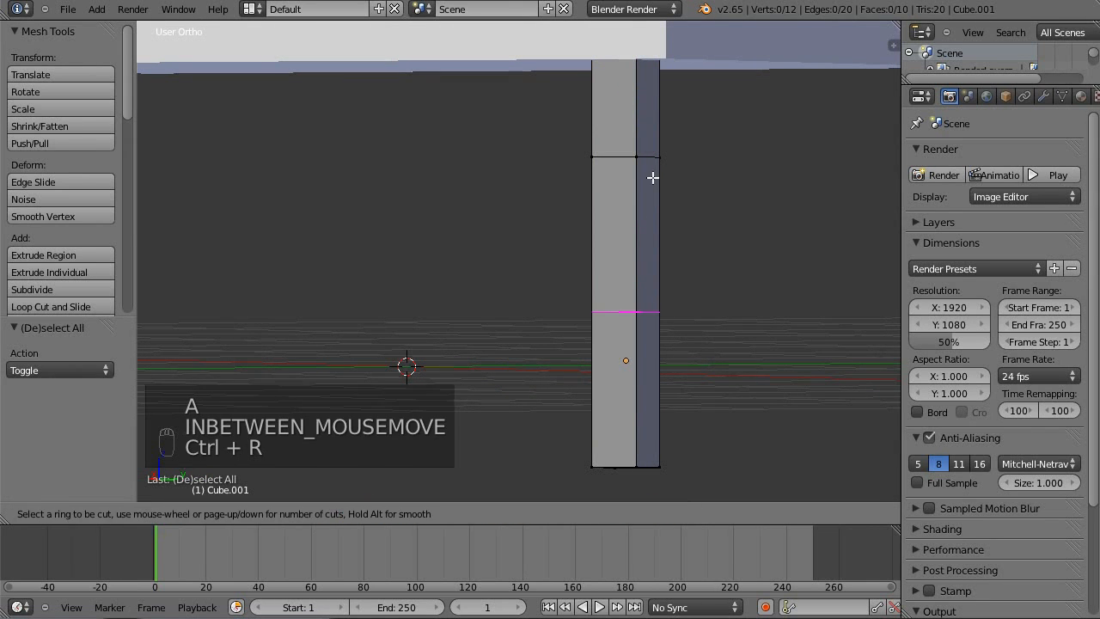
{"action": "left_click", "coordinate": [654, 177]}
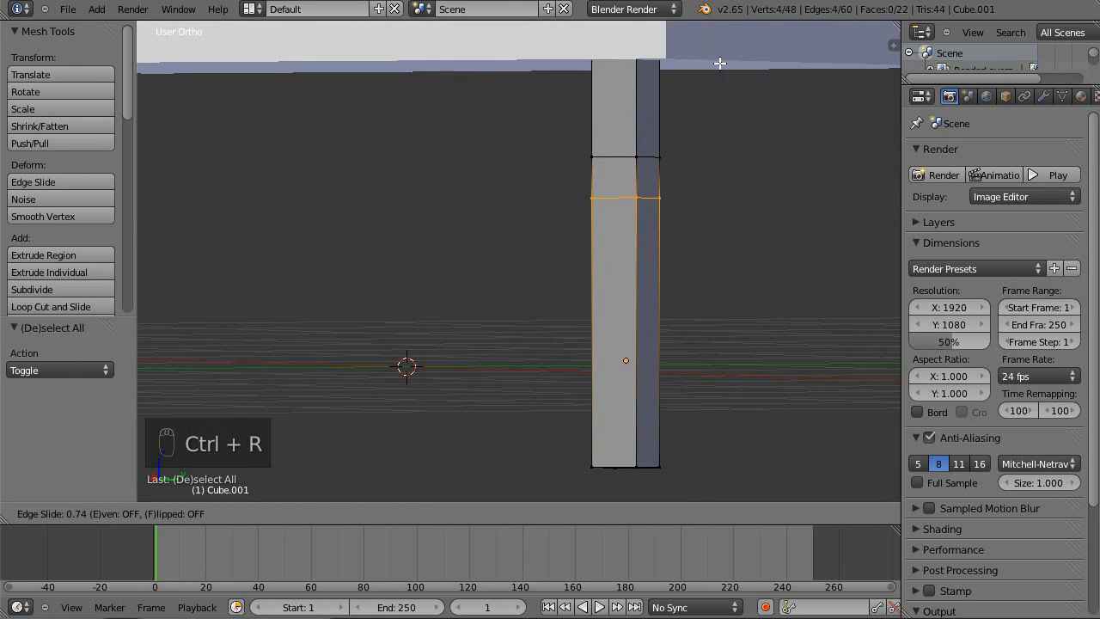
{"action": "left_click", "coordinate": [732, 35]}
{"action": "key", "text": "a"}
- Add two centred vertical loop cuts along the leg, one through each pair of opposite sides, and clear the selection
{"action": "middle_click_drag", "start_coordinate": [729, 166], "coordinate": [738, 149], "text": "shift"}
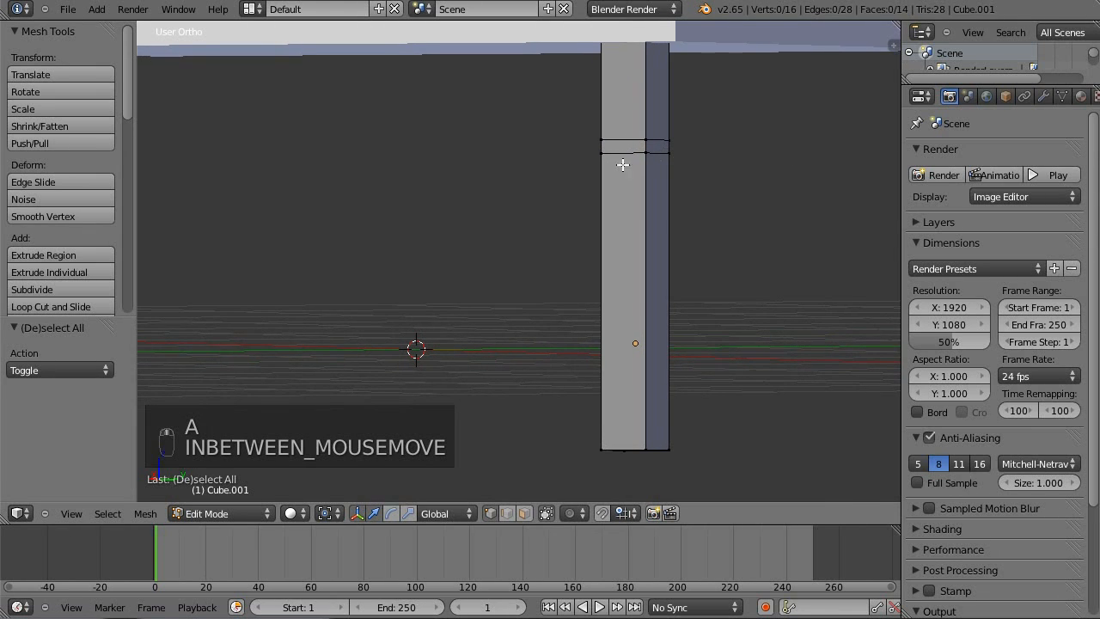
{"action": "key", "text": "ctrl+r"}
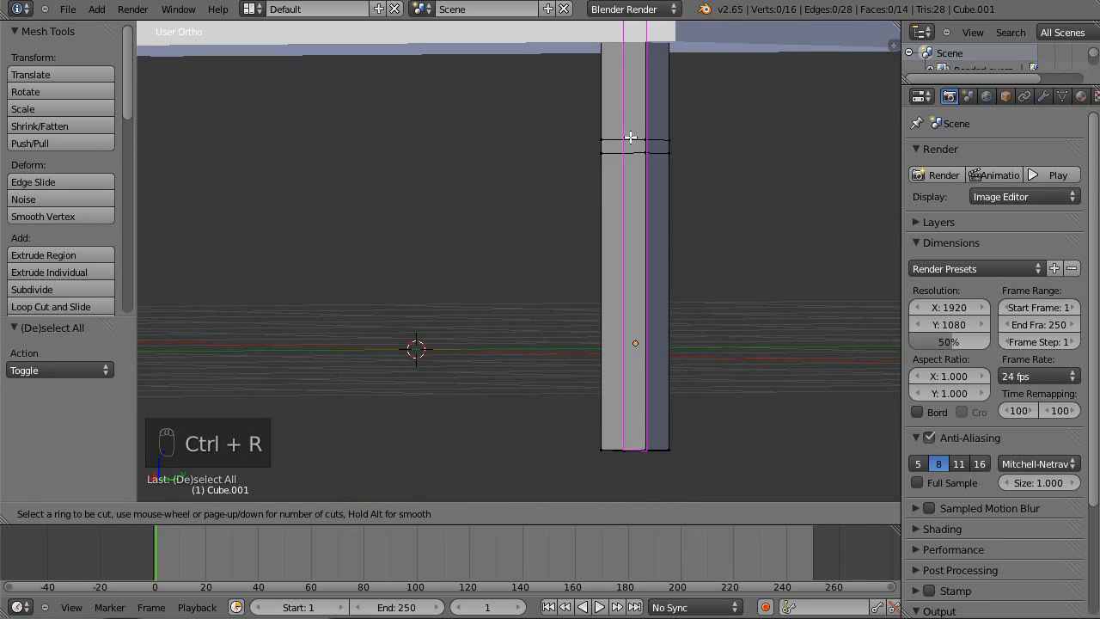
{"action": "left_click", "coordinate": [630, 136]}
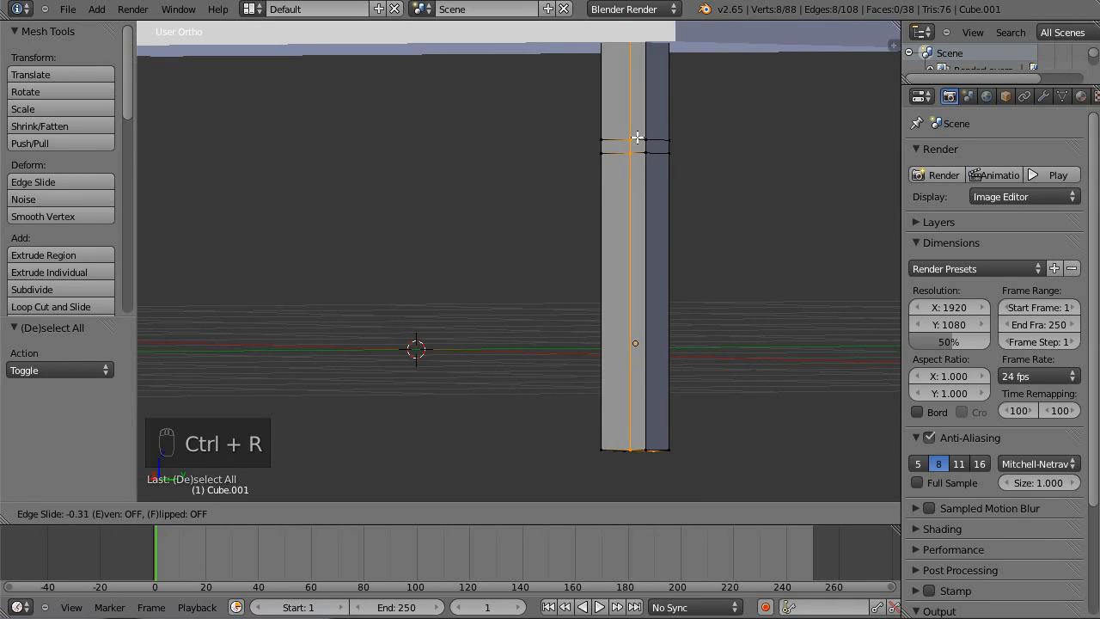
{"action": "right_click", "coordinate": [634, 124]}
{"action": "middle_click_drag", "start_coordinate": [634, 125], "coordinate": [696, 138]}
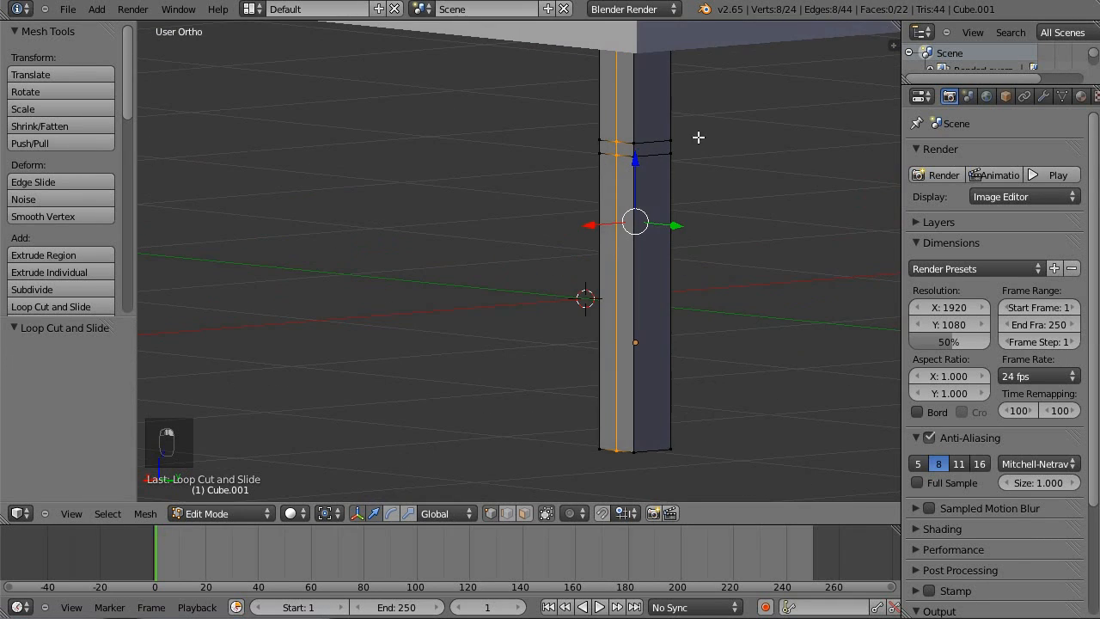
{"action": "middle_click_drag", "start_coordinate": [657, 256], "coordinate": [628, 206]}
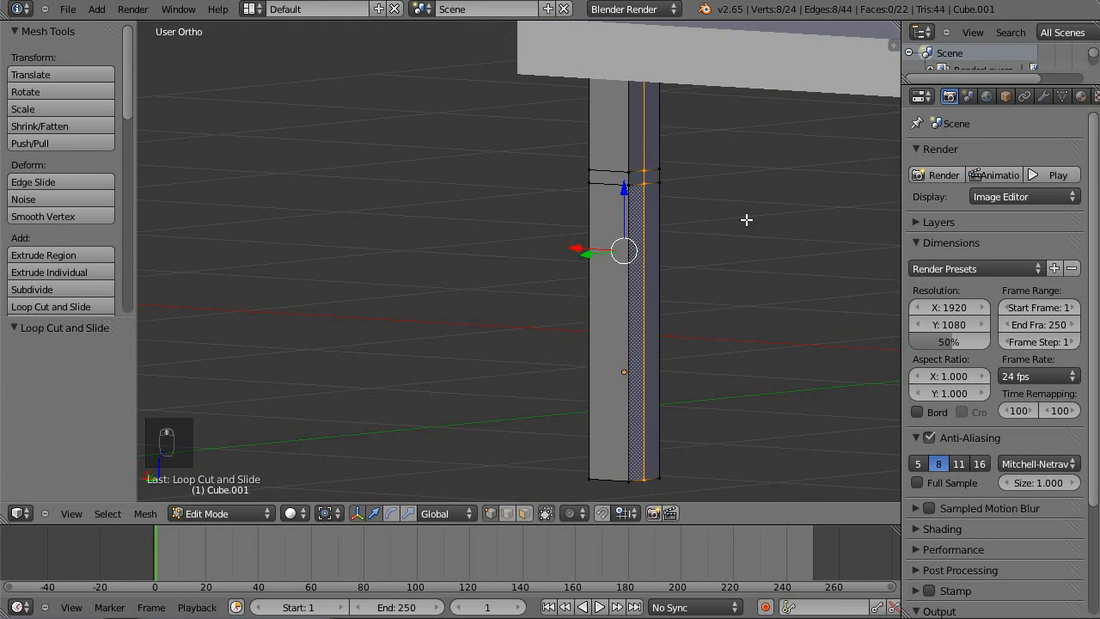
{"action": "key", "text": "a"}
{"action": "key", "text": "ctrl+r"}
{"action": "left_click", "coordinate": [602, 177]}
{"action": "right_click", "coordinate": [582, 177]}
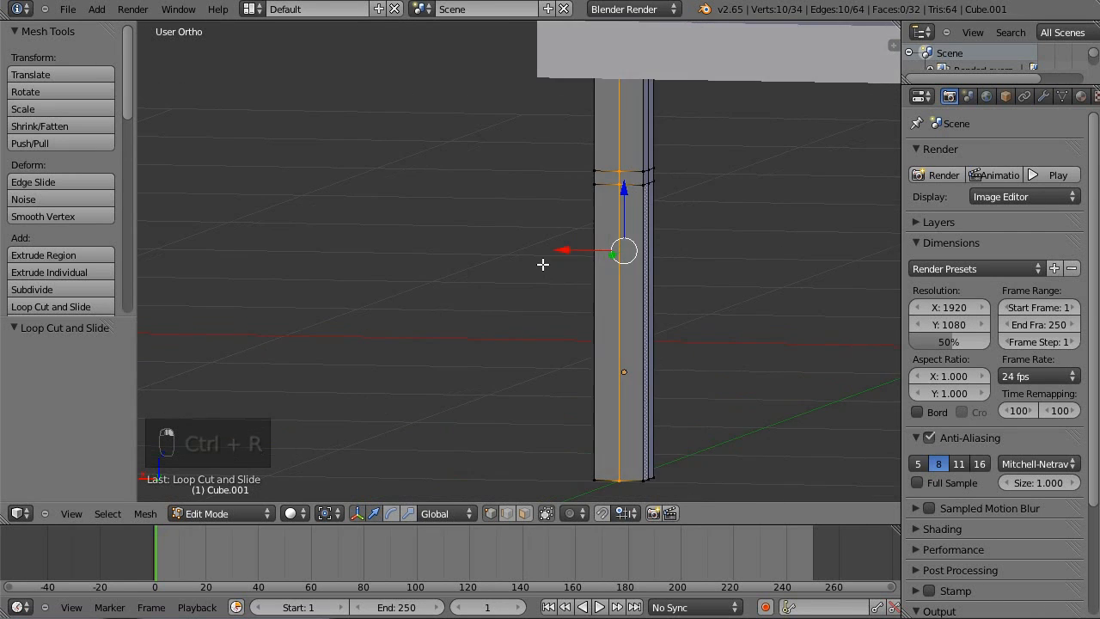
{"action": "key", "text": "a"}
- Select the middle vertices on all four sides of the leg, at the lower horizontal loop and at the bottom end
{"action": "right_click", "coordinate": [607, 184]}
{"action": "right_click", "coordinate": [606, 476], "text": "shift"}
{"action": "right_click", "coordinate": [646, 478], "text": "shift"}
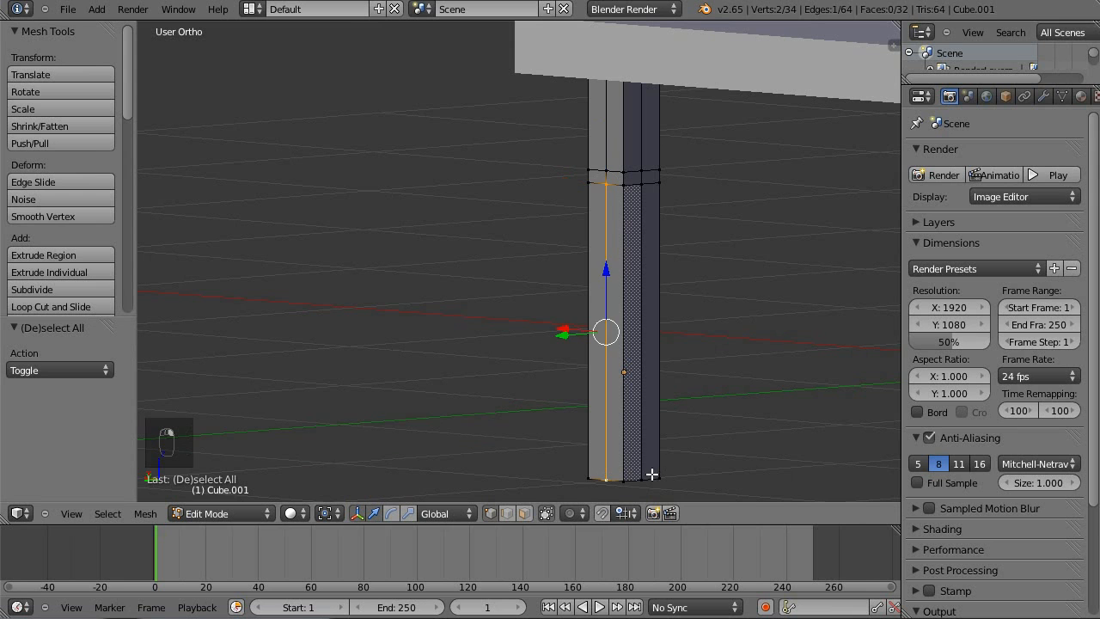
{"action": "right_click", "coordinate": [641, 189], "text": "shift"}
{"action": "mouse_move", "coordinate": [643, 190]}
{"action": "middle_mouse_down"}
{"action": "mouse_move", "coordinate": [721, 240]}
{"action": "mouse_move", "coordinate": [638, 191]}
{"action": "middle_mouse_up"}
{"action": "right_click", "coordinate": [593, 190], "text": "shift"}
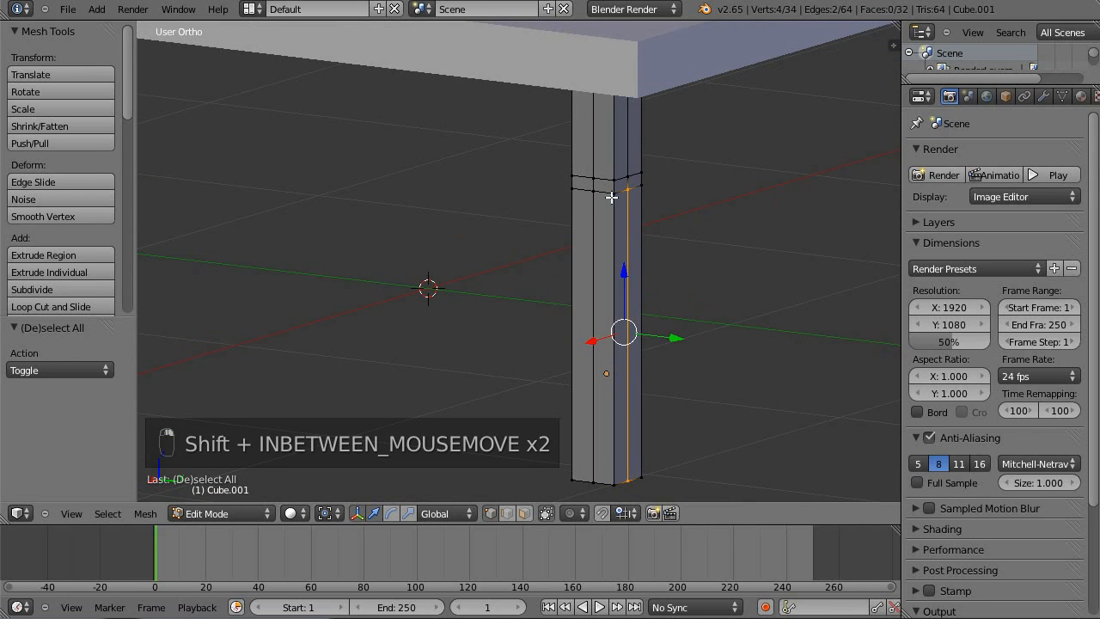
{"action": "right_click", "coordinate": [592, 482], "text": "shift"}
{"action": "middle_click_drag", "start_coordinate": [543, 328], "coordinate": [690, 310]}
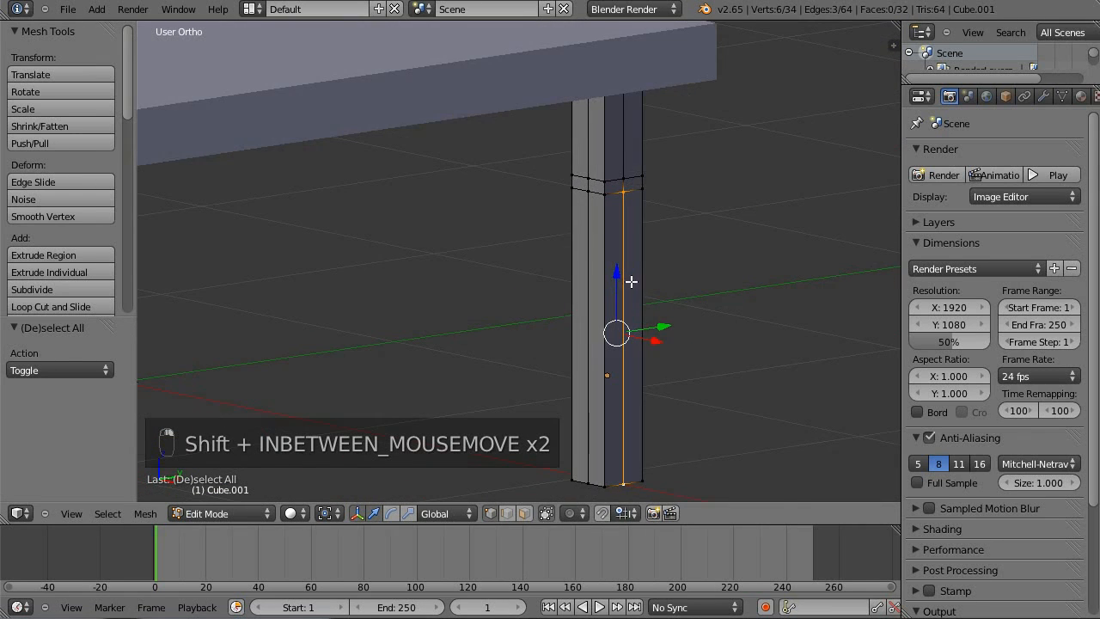
{"action": "right_click", "coordinate": [595, 195], "text": "shift"}
{"action": "right_click", "coordinate": [591, 474], "text": "shift"}
{"action": "middle_click_drag", "start_coordinate": [550, 339], "coordinate": [478, 343]}
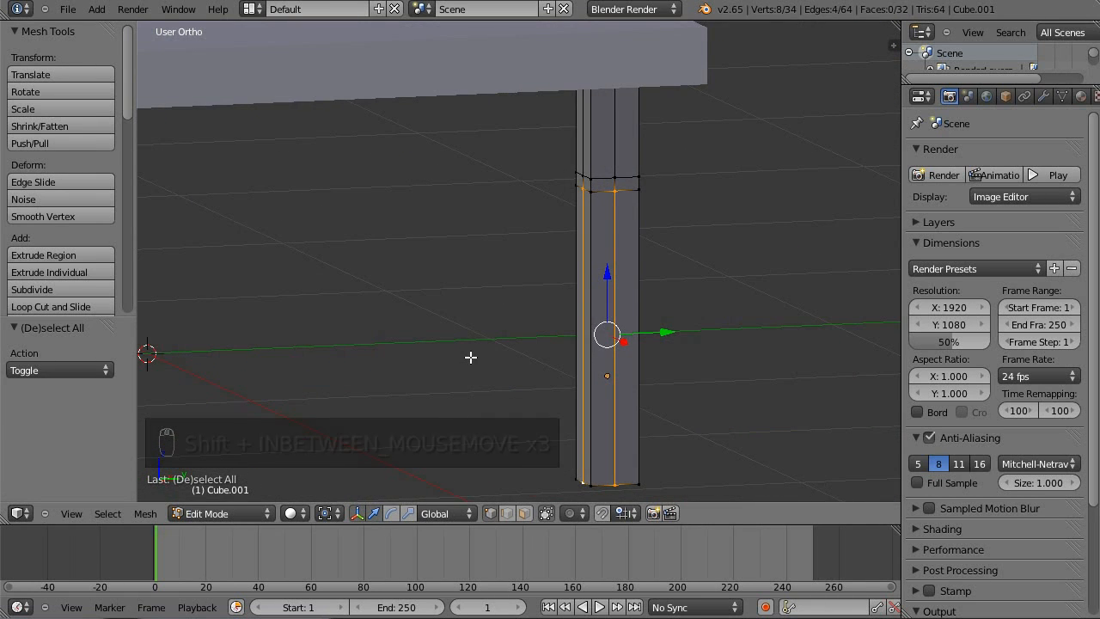
- In wireframe top view, scale the eight selected mid-side vertices outward by about 1.368 to round the leg's lower part
{"action": "key", "text": "KP_7"}
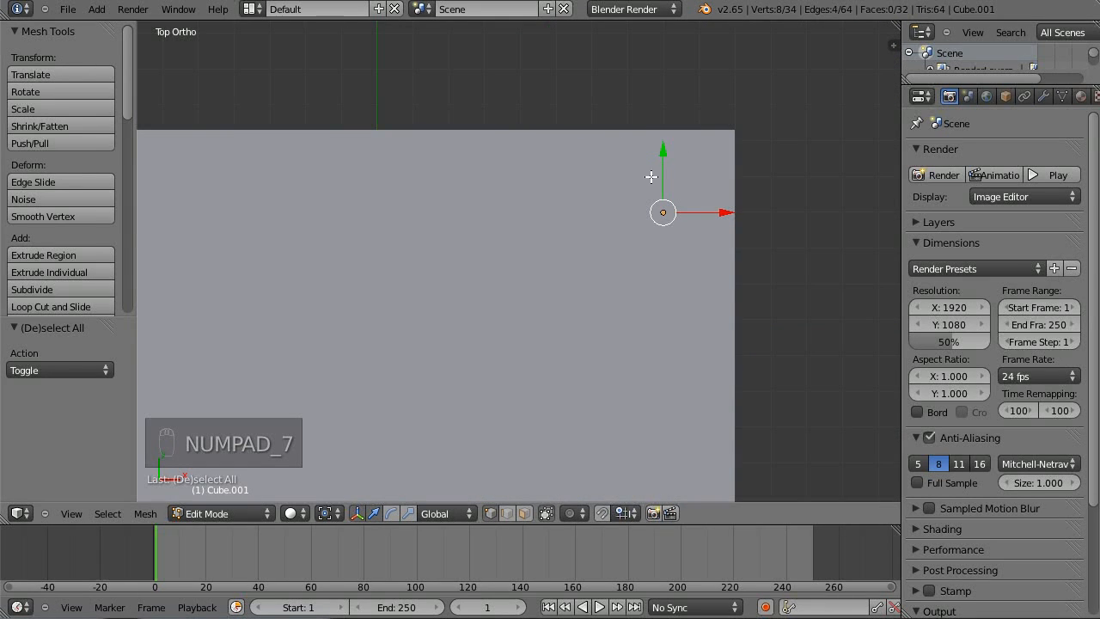
{"action": "key", "text": "z"}
{"action": "middle_click_drag", "start_coordinate": [672, 170], "coordinate": [511, 152], "text": "shift"}
{"action": "scroll", "coordinate": [509, 199], "scroll_direction": "up", "scroll_amount": 4}
{"action": "middle_click_drag", "start_coordinate": [553, 119], "coordinate": [582, 250], "text": "shift"}
{"action": "scroll", "coordinate": [584, 250], "scroll_direction": "up", "scroll_amount": 7}
{"action": "scroll", "coordinate": [557, 216], "scroll_direction": "down", "scroll_amount": 1}
{"action": "middle_click_drag", "start_coordinate": [563, 191], "coordinate": [579, 221], "text": "shift"}
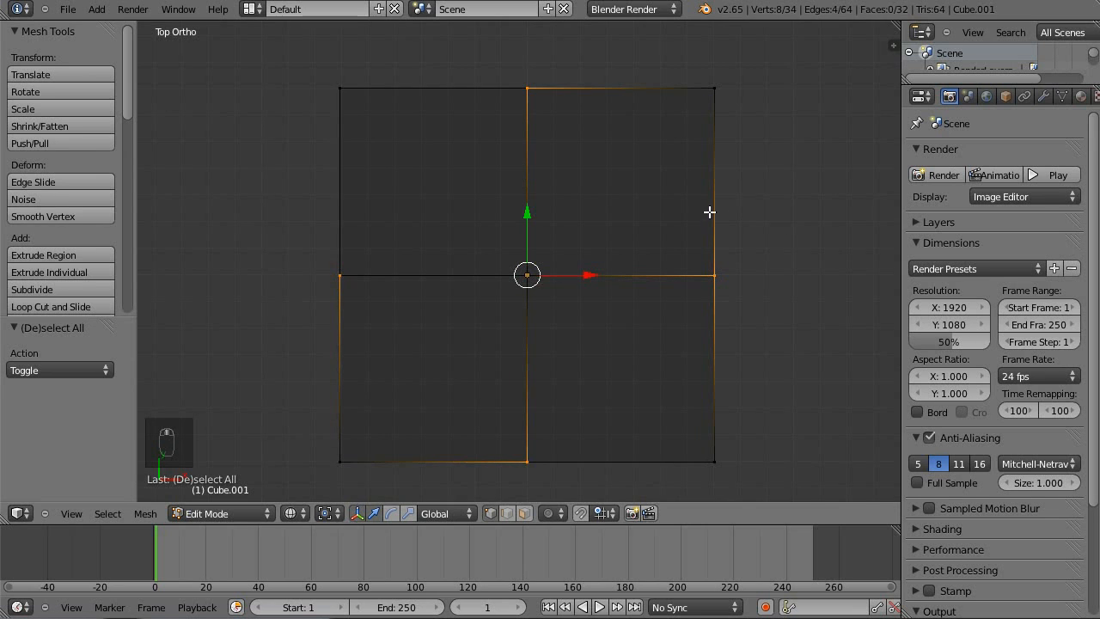
{"action": "key", "text": "s"}
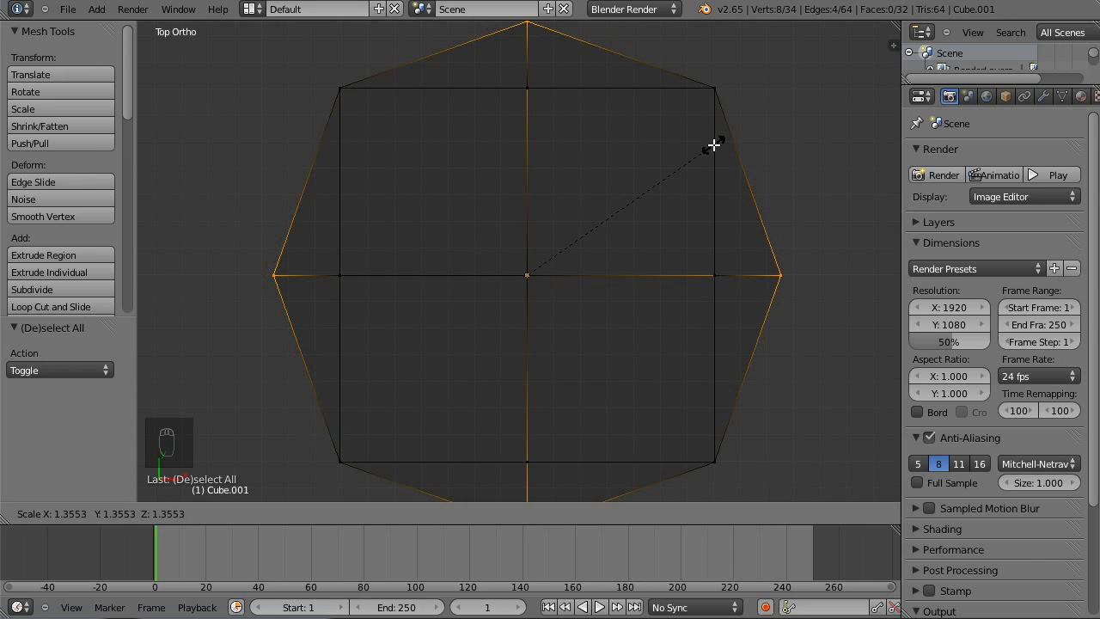
{"action": "left_click", "coordinate": [716, 145]}
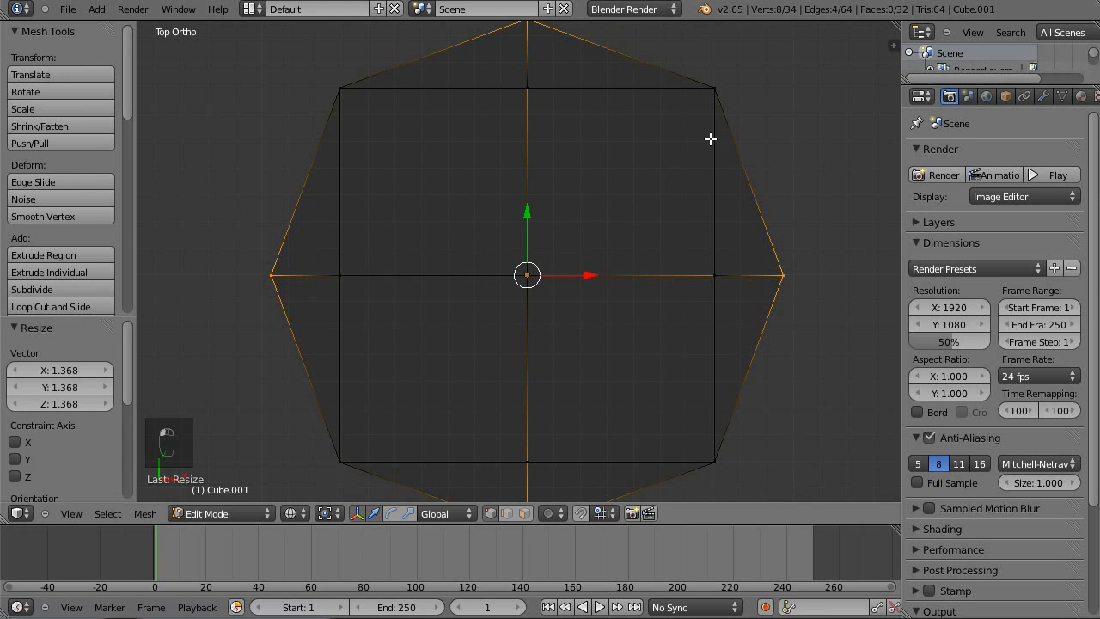
- Deselect the vertices, return to Object Mode in wireframe and select the leg
{"action": "scroll", "coordinate": [714, 207], "scroll_direction": "down", "scroll_amount": 3}
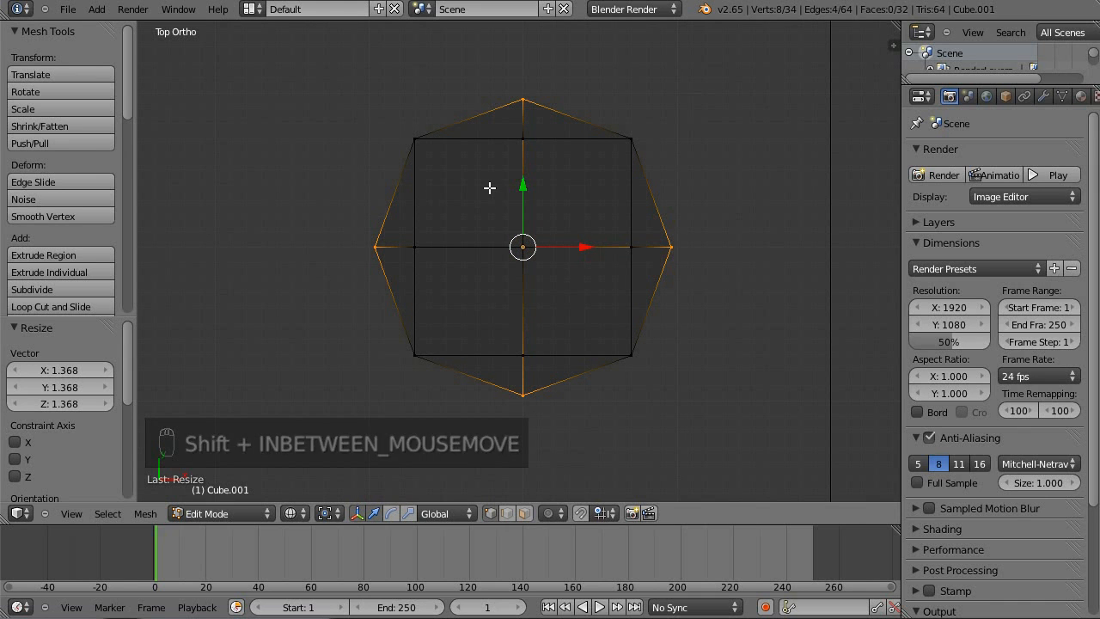
{"action": "key", "text": "a"}
{"action": "key", "text": "Tab"}
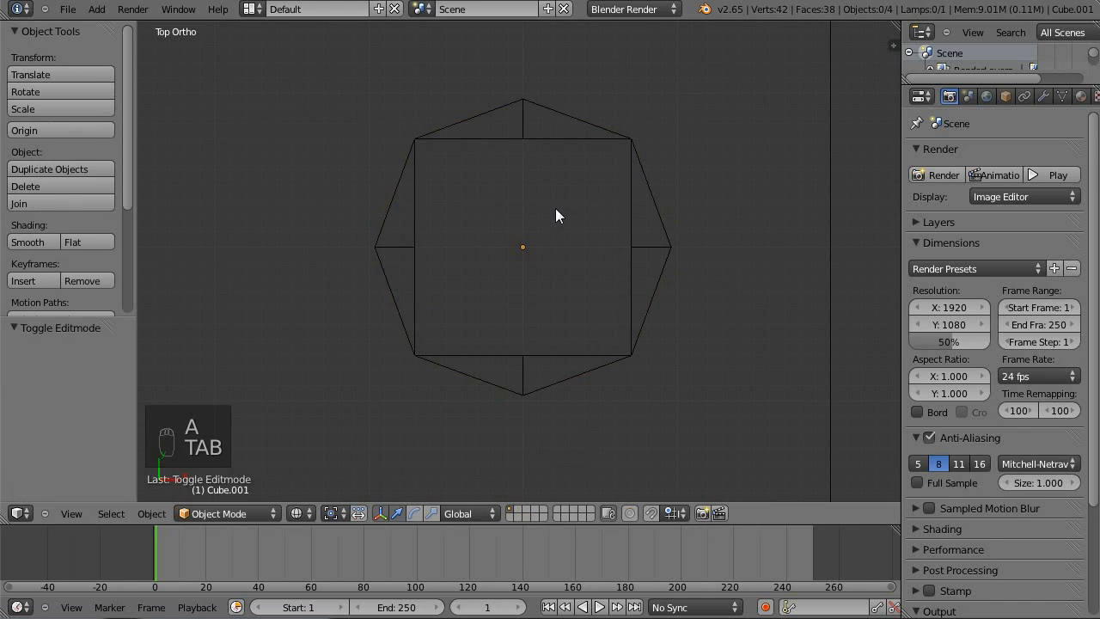
{"action": "key", "text": "z"}
{"action": "key", "text": "z"}
{"action": "key", "text": "shift+a"}
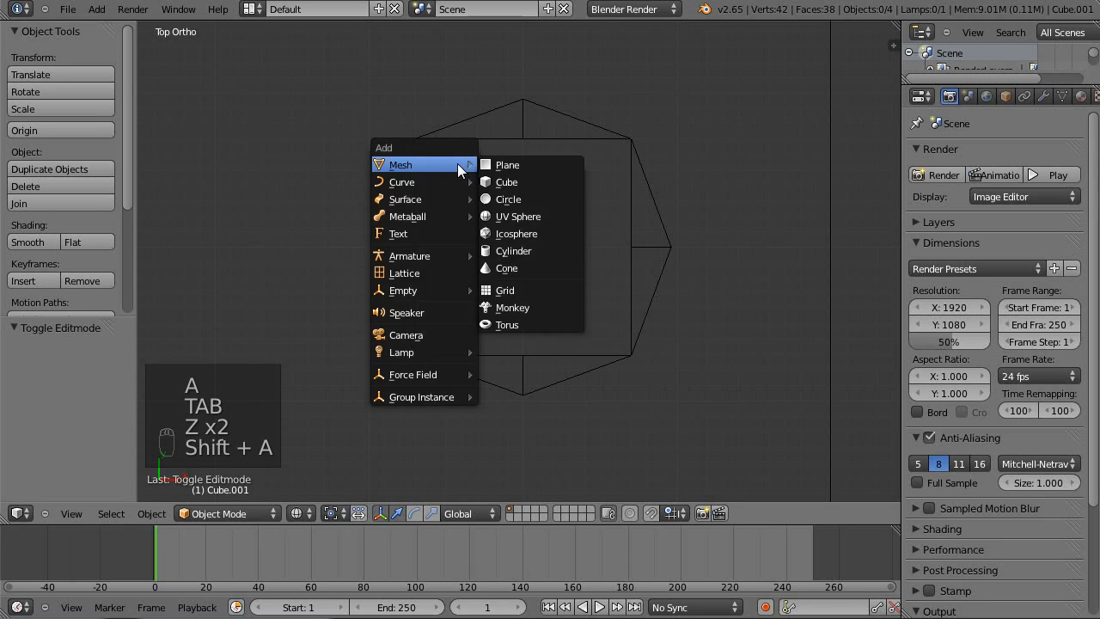
{"action": "right_click", "coordinate": [650, 213]}
{"action": "key", "text": "shift+a"}
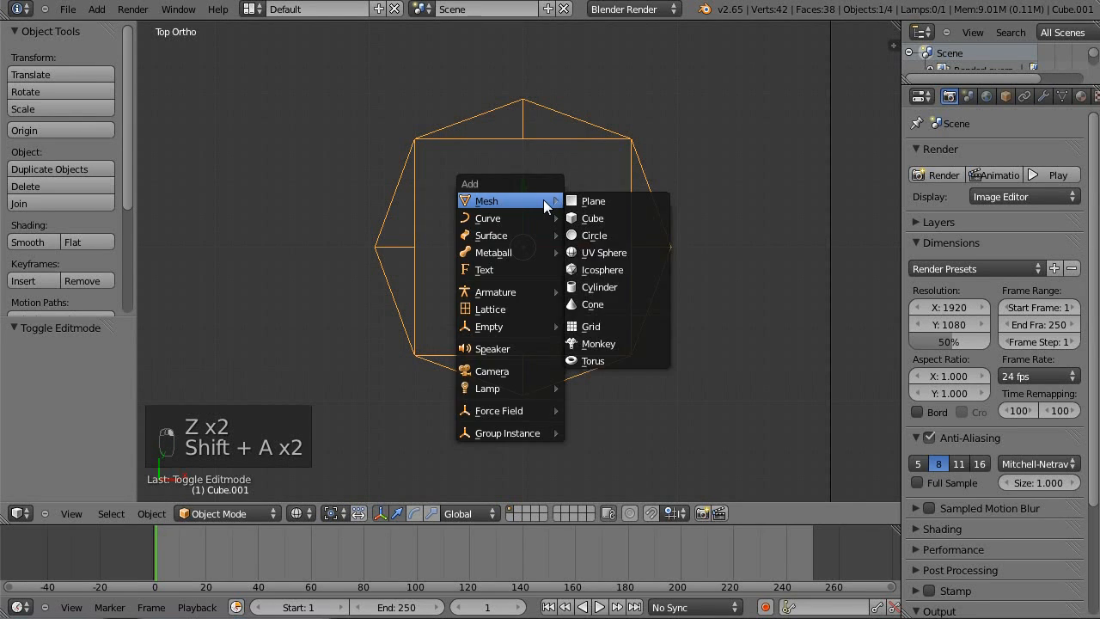
{"action": "key", "text": "ctrl+s"}
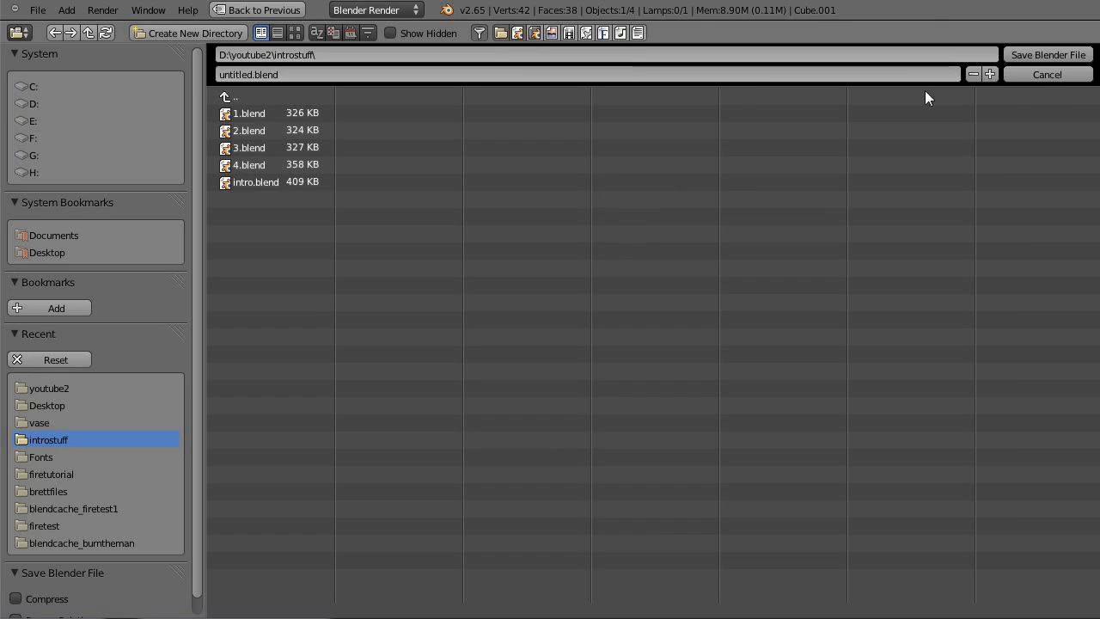
{"action": "left_click", "coordinate": [1046, 75]}
- Snap the 3D cursor to the active leg's origin
{"action": "key", "text": "shift+s"}
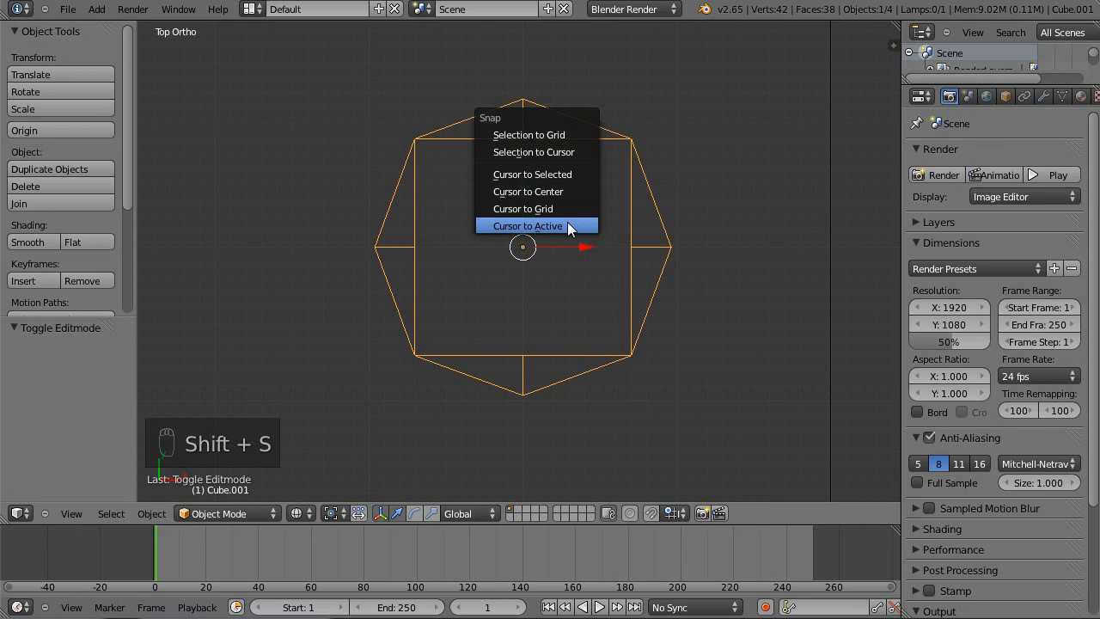
{"action": "left_click", "coordinate": [567, 226]}
{"action": "middle_click_drag", "start_coordinate": [608, 214], "coordinate": [578, 176]}
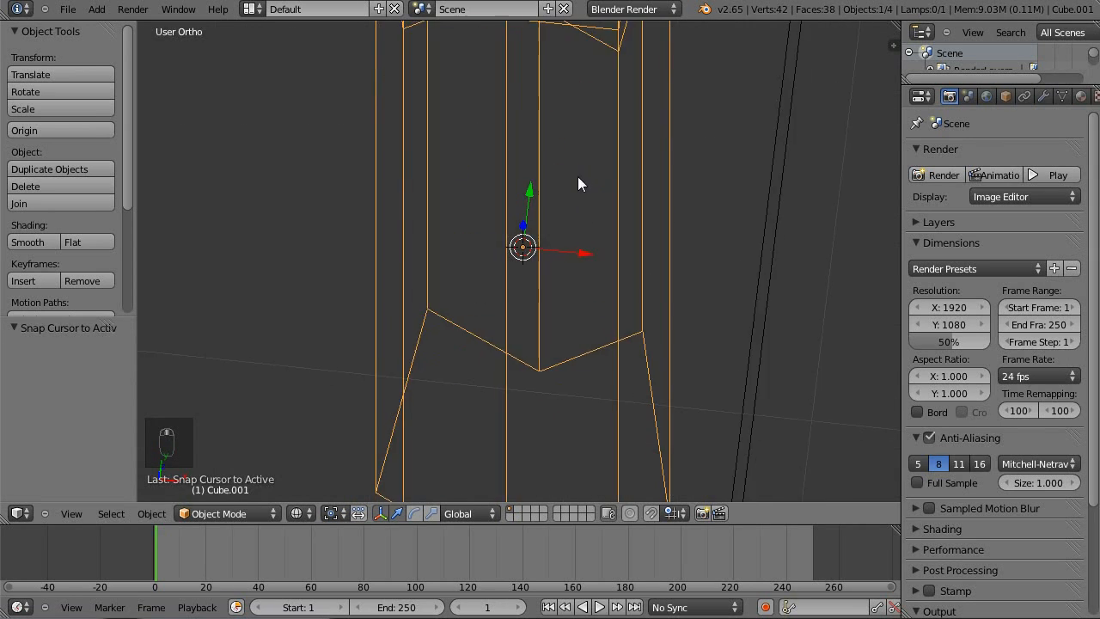
- Add a mesh circle with 8 vertices at the 3D cursor inside the leg
{"action": "key", "text": "shift+a"}
{"action": "mouse_move", "coordinate": [557, 179]}
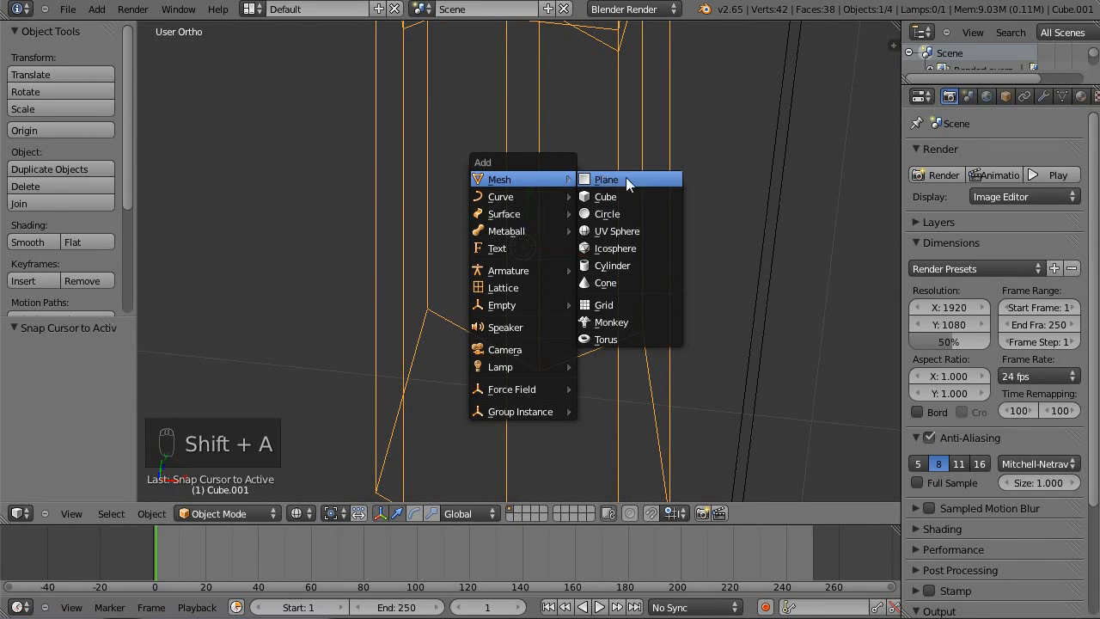
{"action": "left_click", "coordinate": [609, 214]}
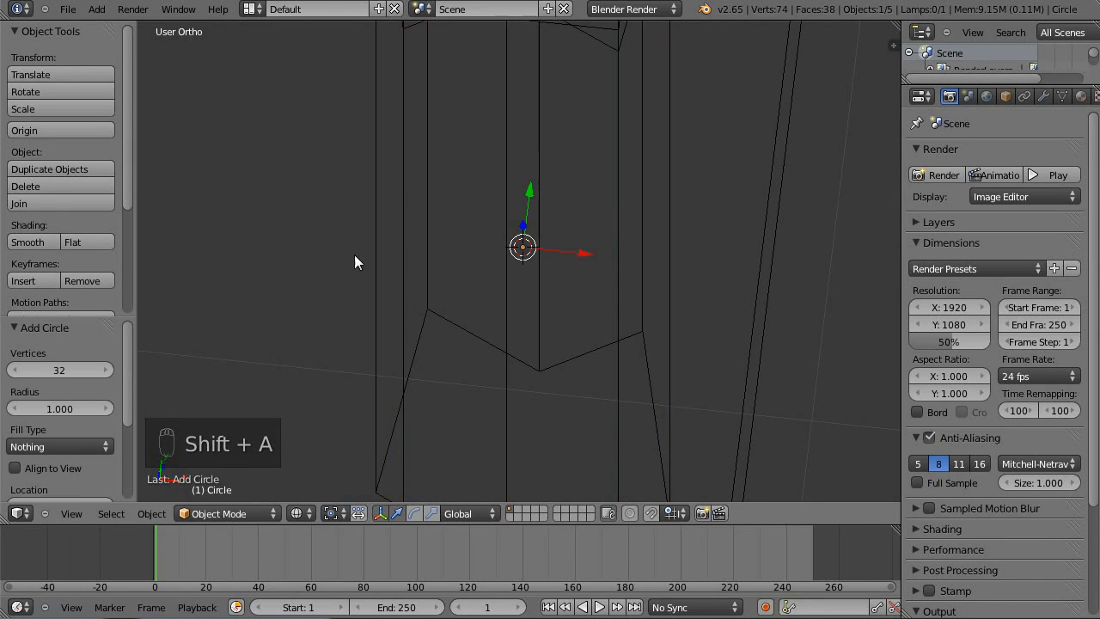
{"action": "left_click_drag", "start_coordinate": [65, 370], "coordinate": [54, 370]}
{"action": "left_click", "coordinate": [55, 370]}
{"action": "type", "text": "8"}
{"action": "key", "text": "Return"}
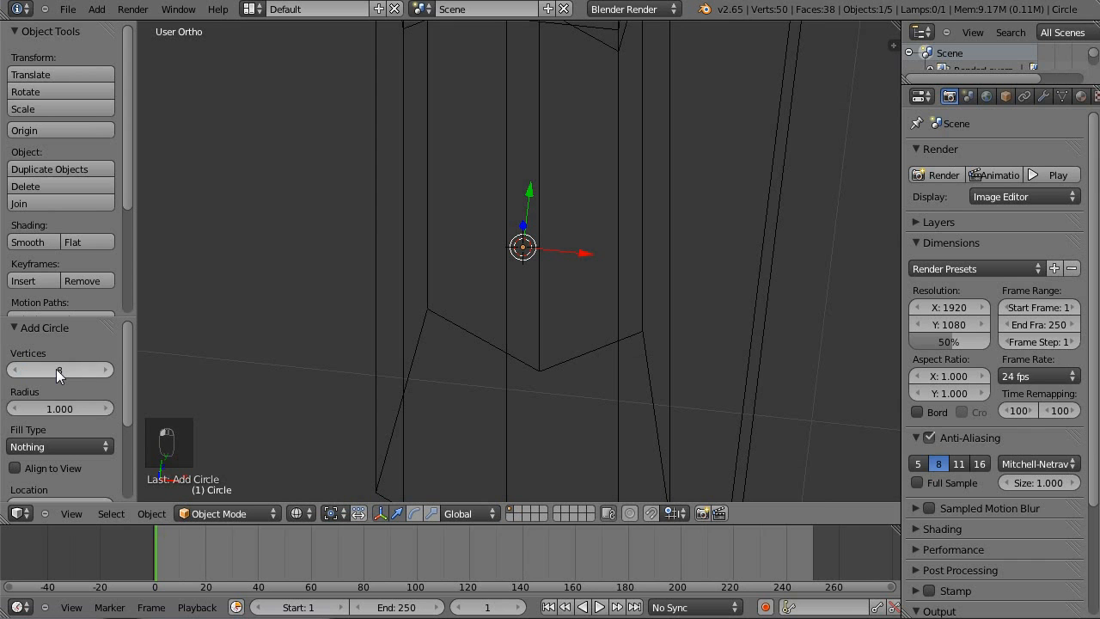
- In top view, select the circle and scale it down by about 0.108 to slightly larger than the leg's outline
{"action": "key", "text": "KP_7"}
{"action": "right_click", "coordinate": [431, 258]}
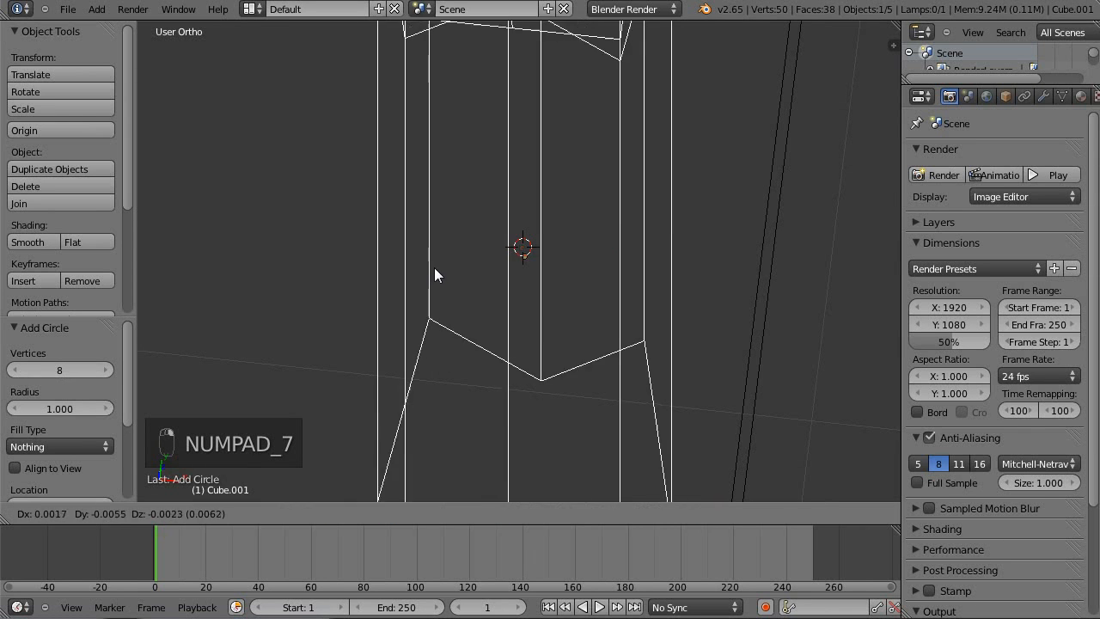
{"action": "key", "text": "KP_7"}
{"action": "scroll", "coordinate": [602, 258], "scroll_direction": "down", "scroll_amount": 8}
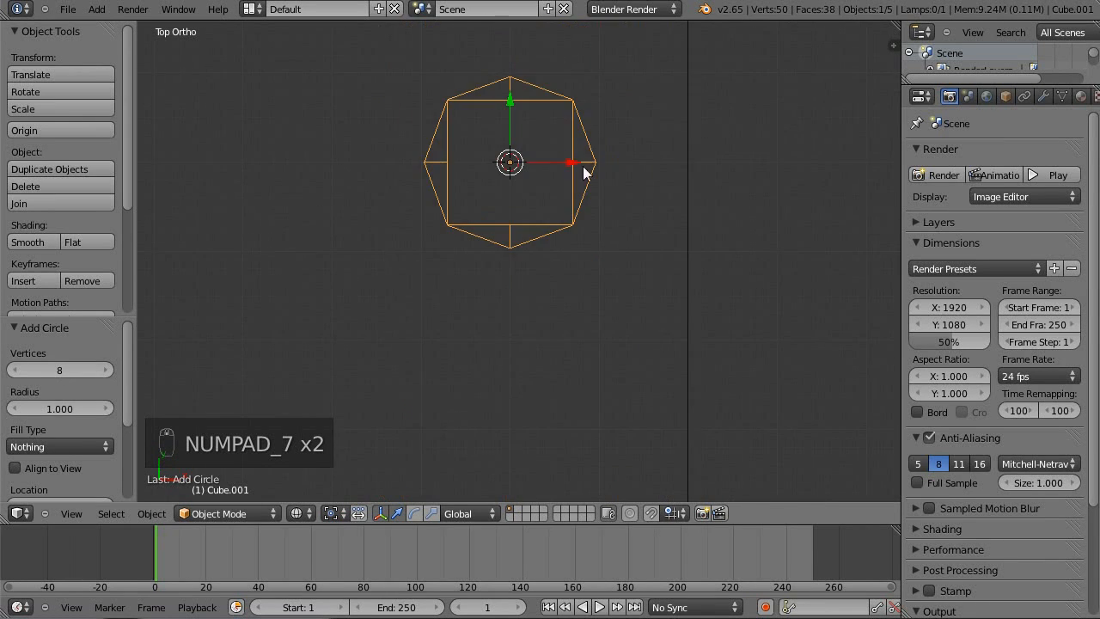
{"action": "scroll", "coordinate": [612, 283], "scroll_direction": "down", "scroll_amount": 3}
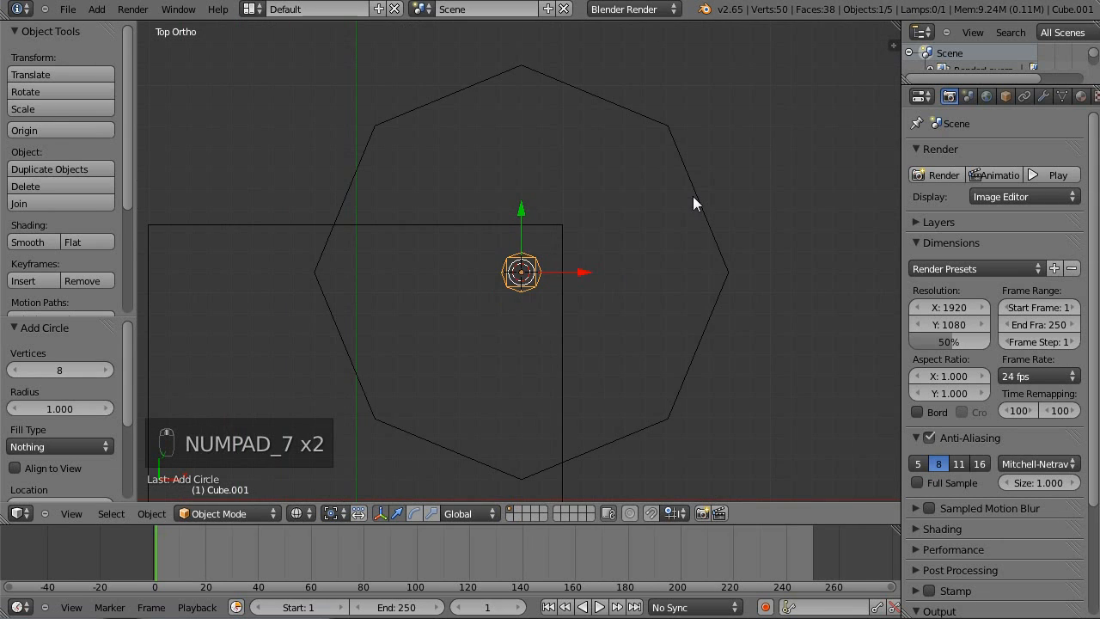
{"action": "right_click", "coordinate": [746, 181]}
{"action": "key", "text": "s"}
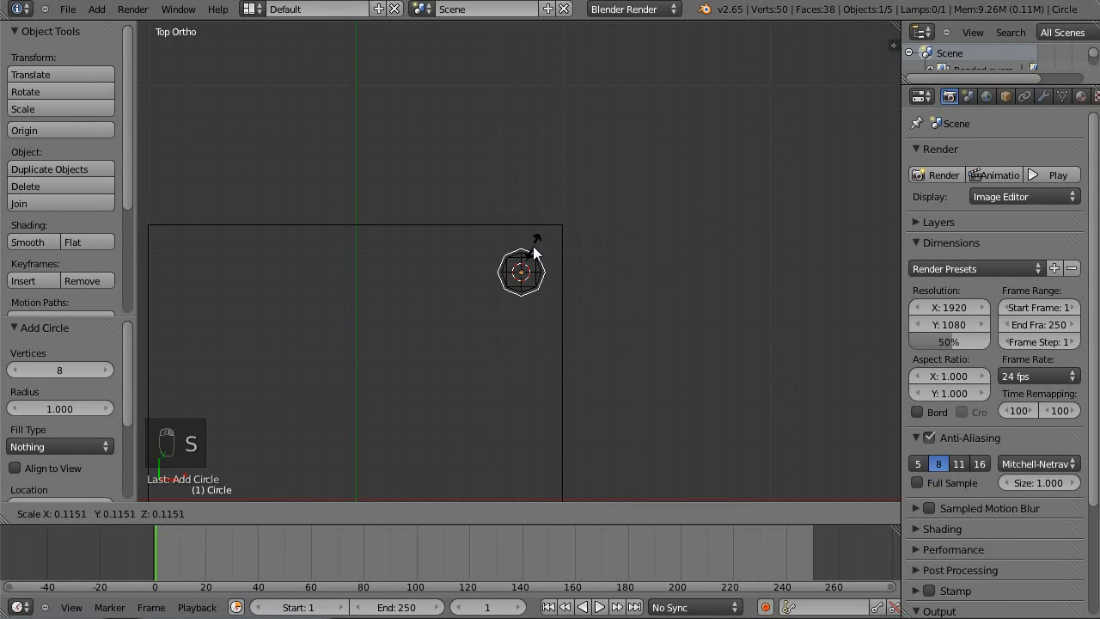
{"action": "left_click", "coordinate": [533, 247]}
- Scale the circle by about 0.908 to bring it close to the leg's octagonal outline
{"action": "scroll", "coordinate": [533, 250], "scroll_direction": "up", "scroll_amount": 4}
{"action": "scroll", "coordinate": [577, 220], "scroll_direction": "up", "scroll_amount": 3}
{"action": "middle_click_drag", "start_coordinate": [620, 248], "coordinate": [567, 150], "text": "shift"}
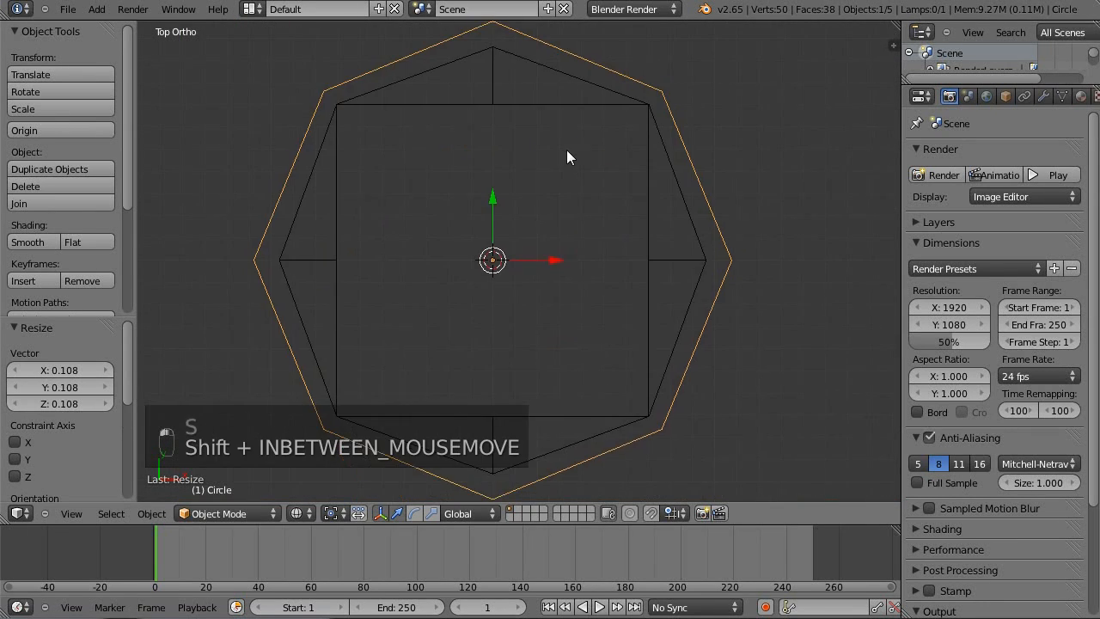
{"action": "key", "text": "s"}
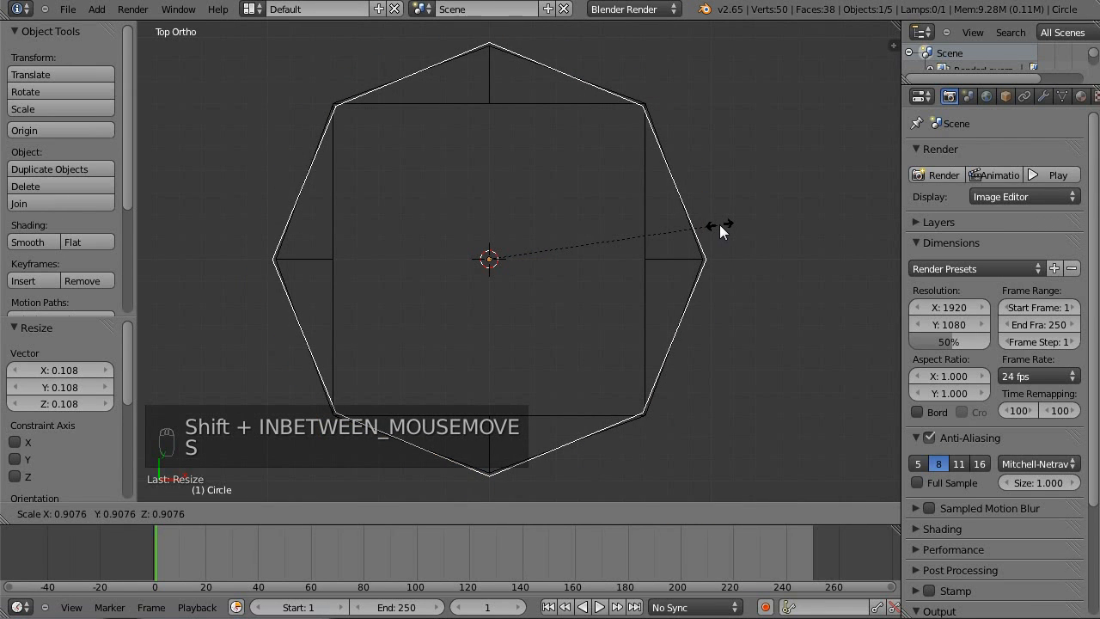
{"action": "left_click", "coordinate": [720, 225]}
- Fine-tune the circle by scaling it about 0.983 so its tips meet the leg's mid-side vertices
{"action": "middle_click_drag", "start_coordinate": [543, 154], "coordinate": [505, 266], "text": "shift"}
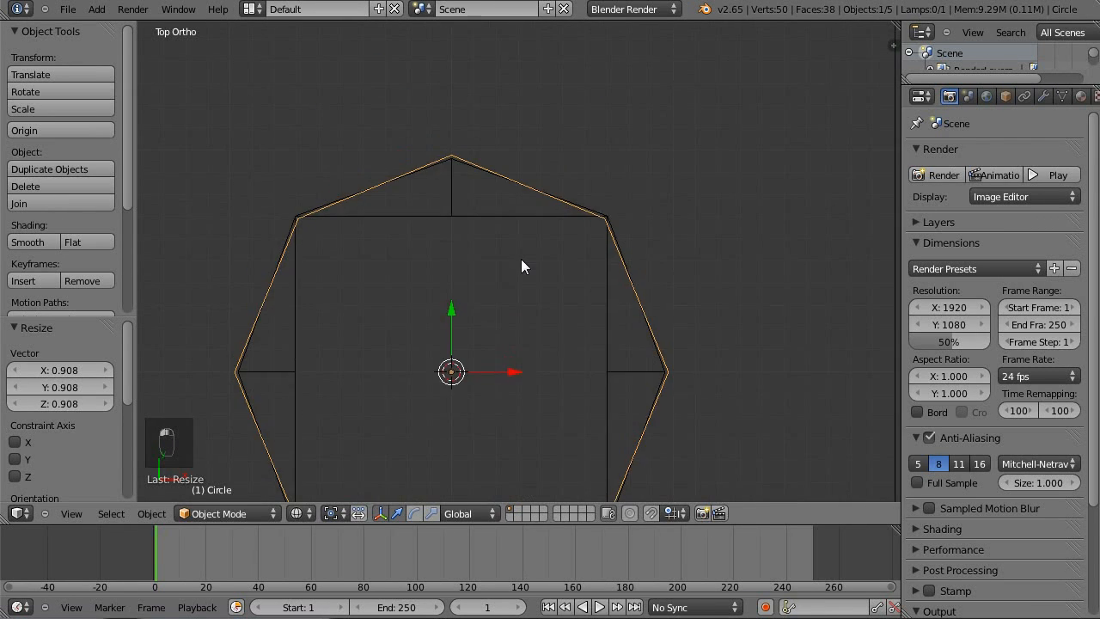
{"action": "scroll", "coordinate": [506, 267], "scroll_direction": "up", "scroll_amount": 5}
{"action": "middle_click_drag", "start_coordinate": [473, 51], "coordinate": [619, 275], "text": "shift"}
{"action": "scroll", "coordinate": [618, 275], "scroll_direction": "up", "scroll_amount": 2}
{"action": "key", "text": "s"}
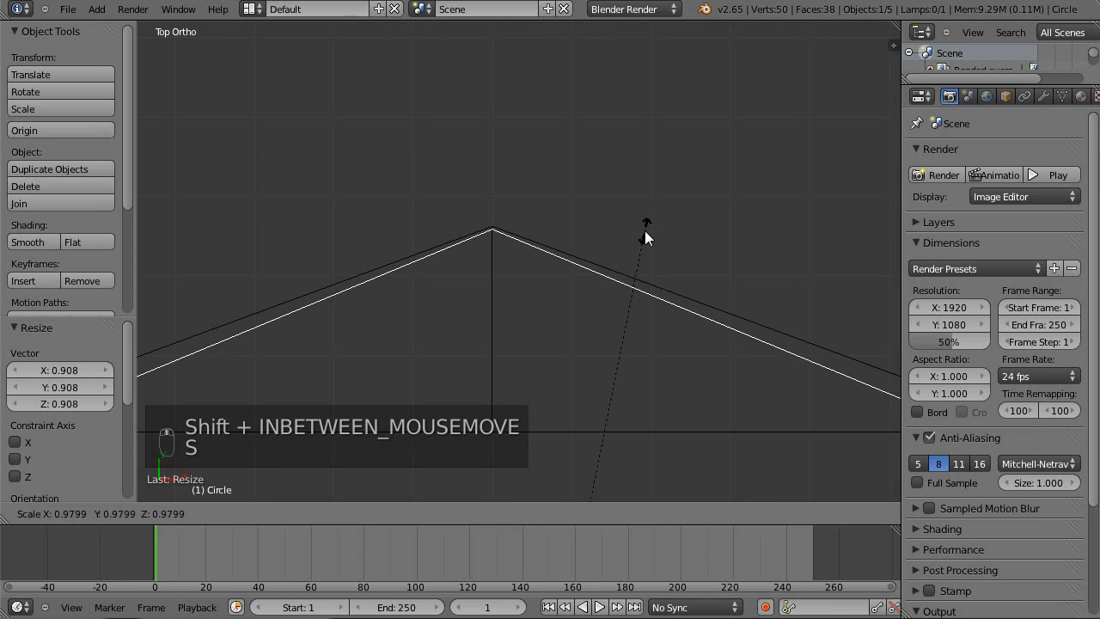
{"action": "left_click", "coordinate": [646, 229]}
{"action": "scroll", "coordinate": [652, 305], "scroll_direction": "down", "scroll_amount": 4}
{"action": "middle_click_drag", "start_coordinate": [736, 362], "coordinate": [714, 222], "text": "shift"}
{"action": "scroll", "coordinate": [723, 351], "scroll_direction": "down", "scroll_amount": 2}
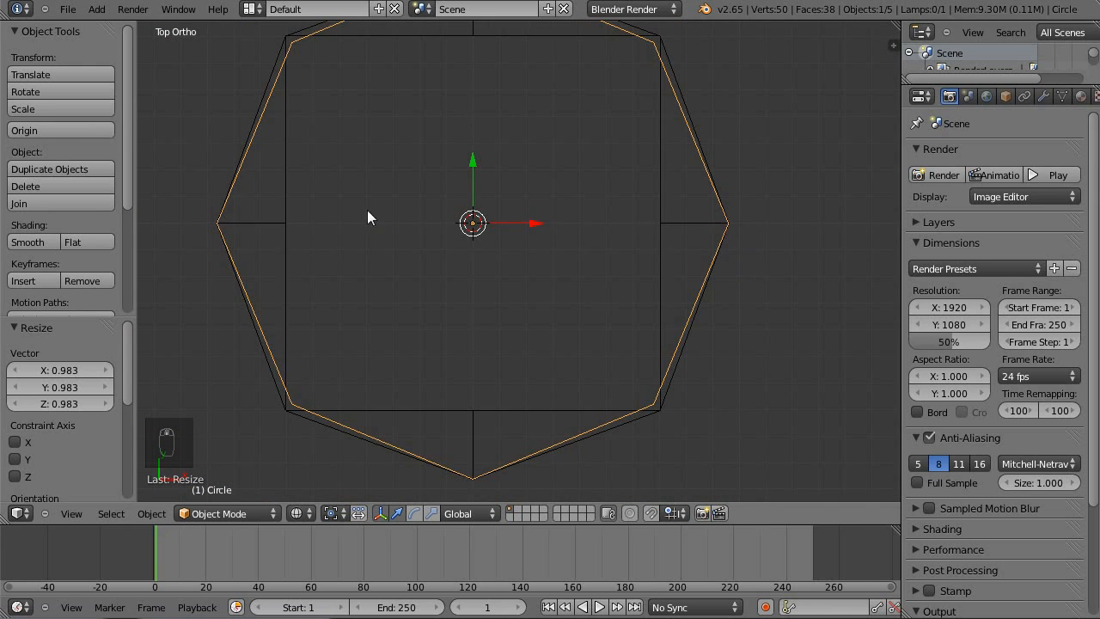
- Select the leg and enter Edit Mode
{"action": "middle_click_drag", "start_coordinate": [203, 159], "coordinate": [453, 352], "text": "shift"}
{"action": "right_click", "coordinate": [646, 175]}
{"action": "key", "text": "Tab"}
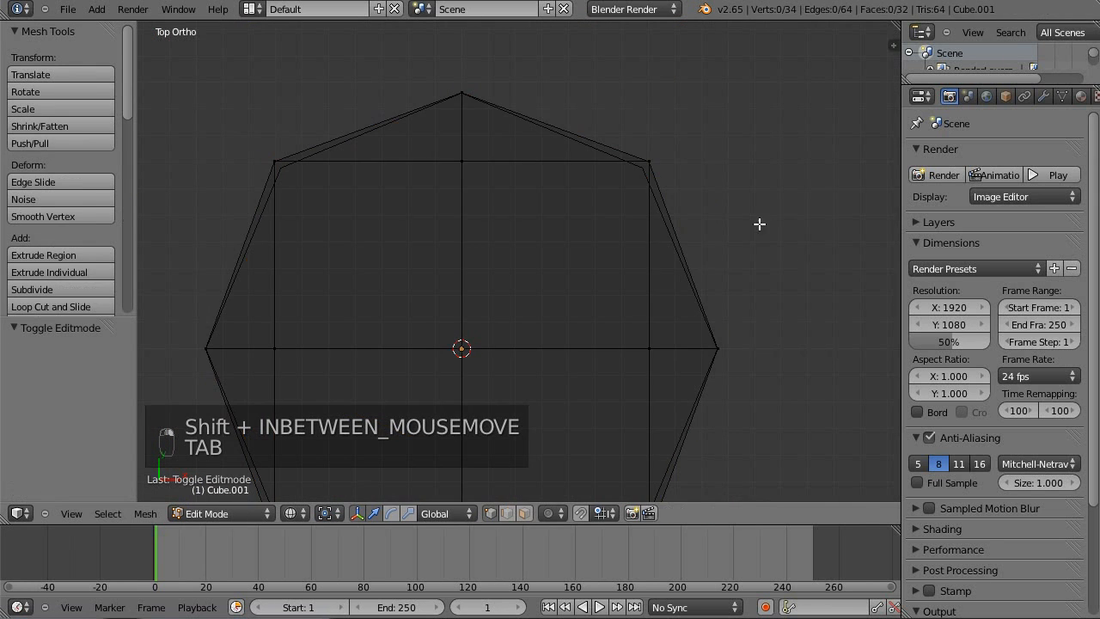
{"action": "scroll", "coordinate": [536, 275], "scroll_direction": "down", "scroll_amount": 2}
{"action": "middle_click_drag", "start_coordinate": [311, 216], "coordinate": [356, 152], "text": "shift"}
{"action": "key", "text": "b"}
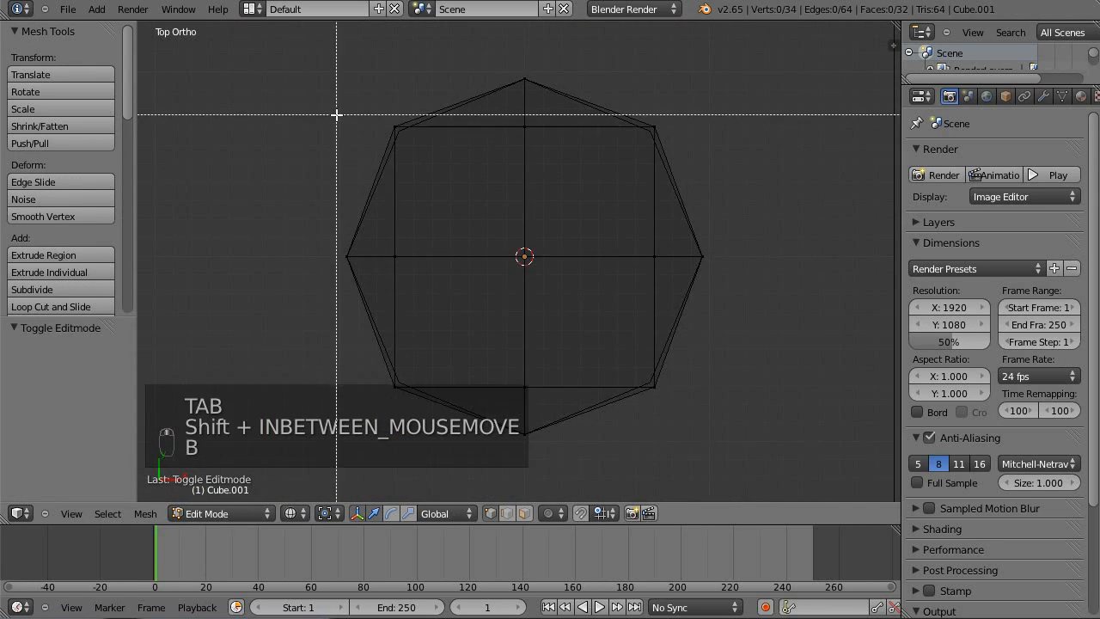
{"action": "left_click_drag", "start_coordinate": [333, 108], "coordinate": [410, 162]}
{"action": "key", "text": "b"}
{"action": "left_click_drag", "start_coordinate": [393, 123], "coordinate": [690, 147]}
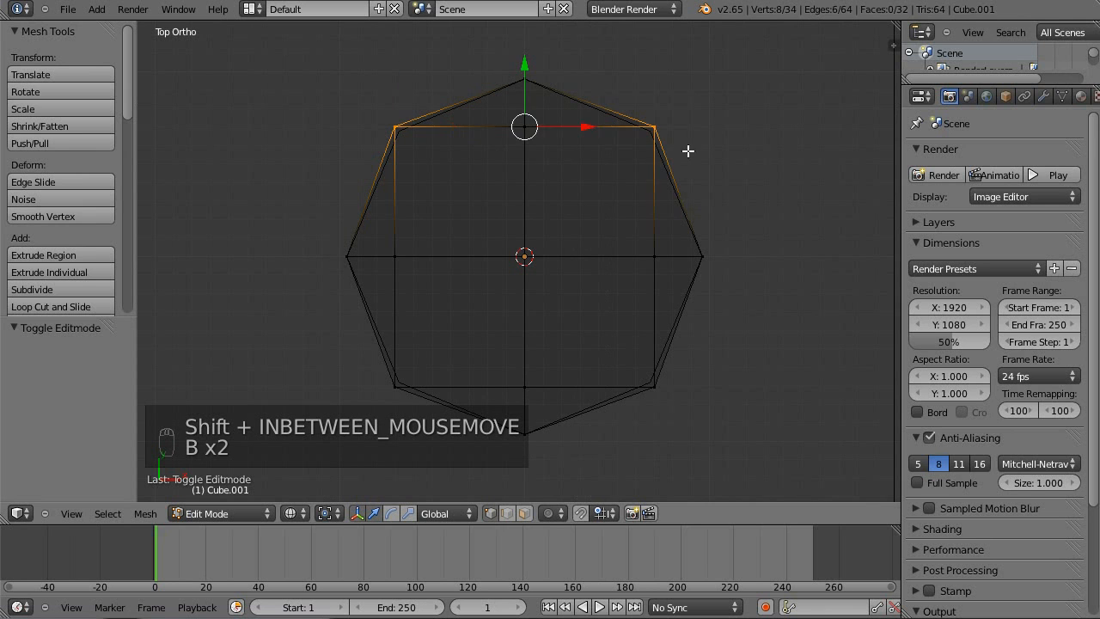
{"action": "key", "text": "b"}
{"action": "left_click_drag", "start_coordinate": [618, 349], "coordinate": [686, 412]}
{"action": "key", "text": "b"}
{"action": "left_click_drag", "start_coordinate": [377, 376], "coordinate": [473, 425]}
{"action": "middle_click_drag", "start_coordinate": [501, 438], "coordinate": [501, 359]}
{"action": "scroll", "coordinate": [501, 358], "scroll_direction": "up", "scroll_amount": 1}
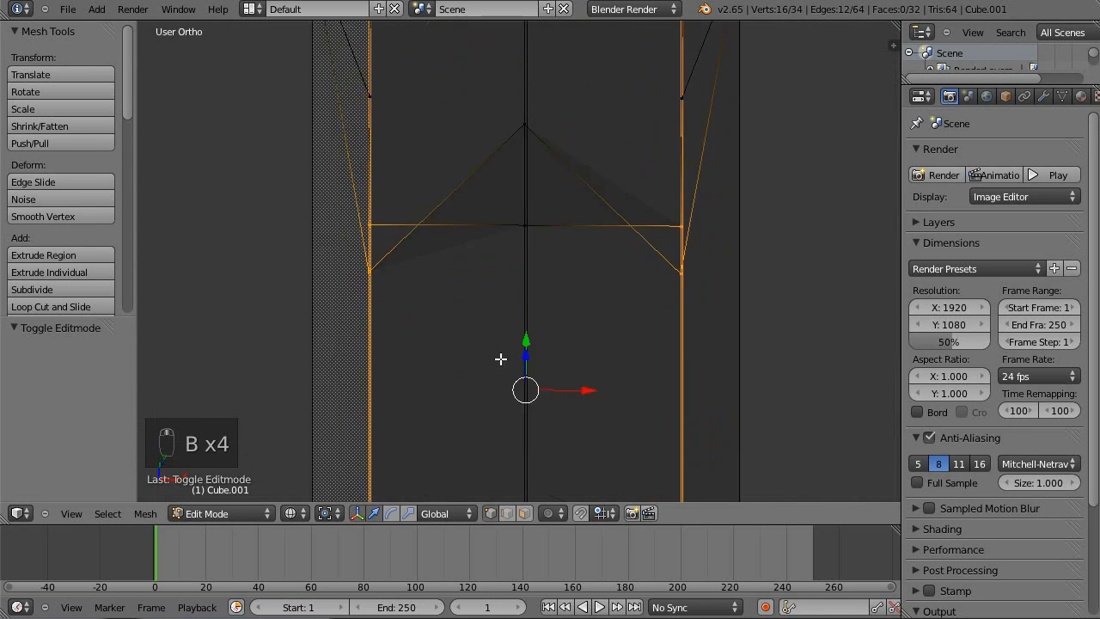
{"action": "scroll", "coordinate": [501, 359], "scroll_direction": "down", "scroll_amount": 5}
{"action": "middle_click_drag", "start_coordinate": [582, 389], "coordinate": [511, 123]}
{"action": "key", "text": "b"}
{"action": "key", "text": "a"}
- Select the eight mid-side vertices at the upper and lower ends of the leg's rounded part and switch to top view
{"action": "scroll", "coordinate": [518, 194], "scroll_direction": "up", "scroll_amount": 3}
{"action": "right_click", "coordinate": [474, 102]}
{"action": "right_click", "coordinate": [587, 78], "text": "shift"}
{"action": "middle_click_drag", "start_coordinate": [684, 417], "coordinate": [651, 283], "text": "shift"}
{"action": "right_click", "coordinate": [654, 250], "text": "shift"}
{"action": "right_click", "coordinate": [657, 191], "text": "shift"}
{"action": "right_click", "coordinate": [544, 198], "text": "shift"}
{"action": "right_click", "coordinate": [557, 253], "text": "shift"}
{"action": "middle_click_drag", "start_coordinate": [626, 88], "coordinate": [678, 366], "text": "shift"}
{"action": "key", "text": "KP_7"}
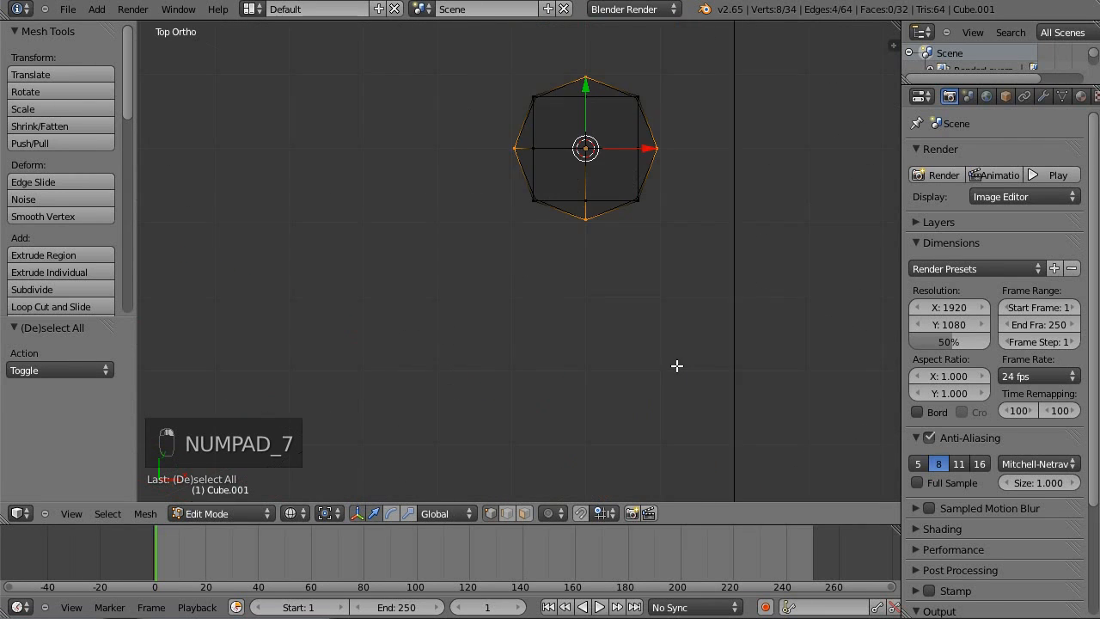
- Scale the eight selected mid-side vertices outward by about 1.025
{"action": "scroll", "coordinate": [677, 366], "scroll_direction": "up", "scroll_amount": 2}
{"action": "middle_click_drag", "start_coordinate": [672, 130], "coordinate": [553, 292], "text": "shift"}
{"action": "scroll", "coordinate": [546, 290], "scroll_direction": "up", "scroll_amount": 5}
{"action": "middle_click_drag", "start_coordinate": [572, 158], "coordinate": [651, 290], "text": "shift"}
{"action": "scroll", "coordinate": [714, 229], "scroll_direction": "up", "scroll_amount": 3}
{"action": "scroll", "coordinate": [754, 209], "scroll_direction": "down", "scroll_amount": 1}
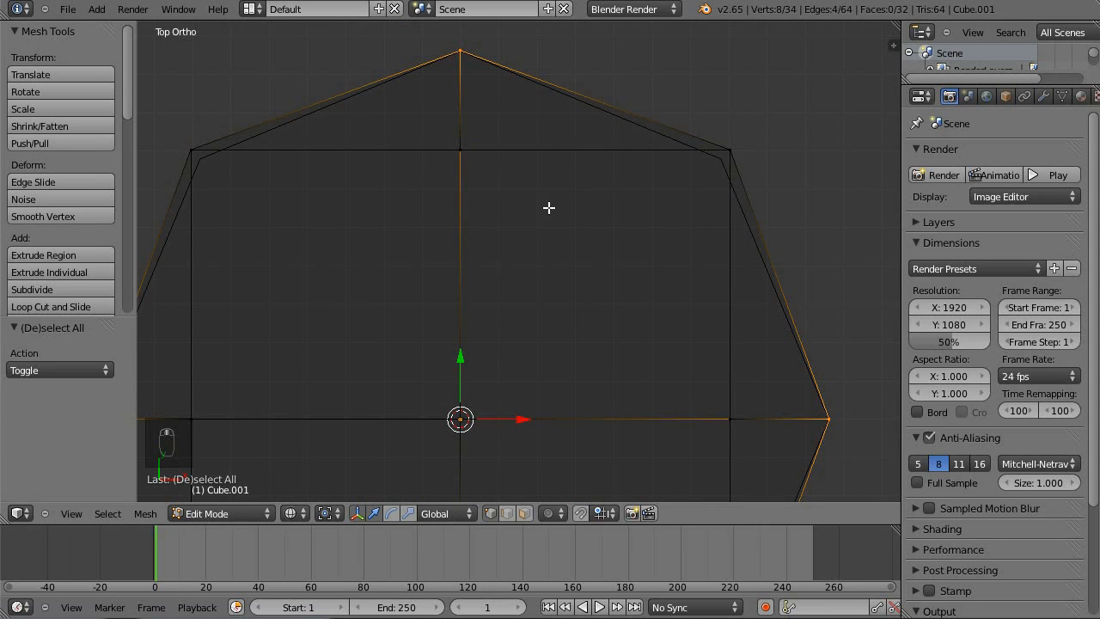
{"action": "key", "text": "f"}
{"action": "key", "text": "ctrl+z"}
{"action": "key", "text": "d"}
{"action": "key", "text": "s"}
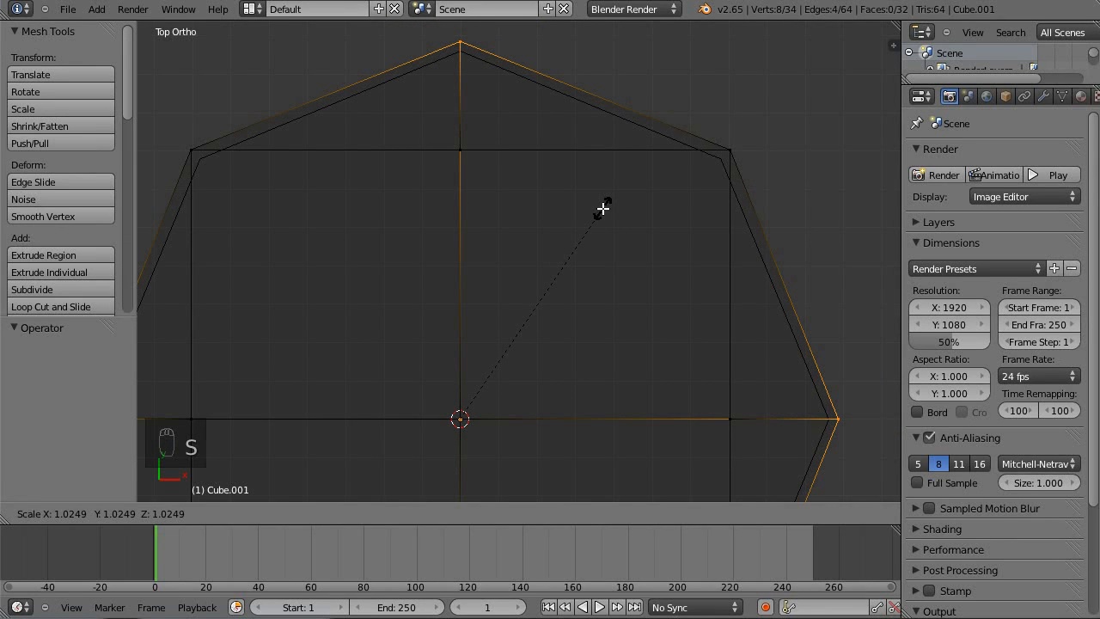
{"action": "left_click", "coordinate": [603, 208]}
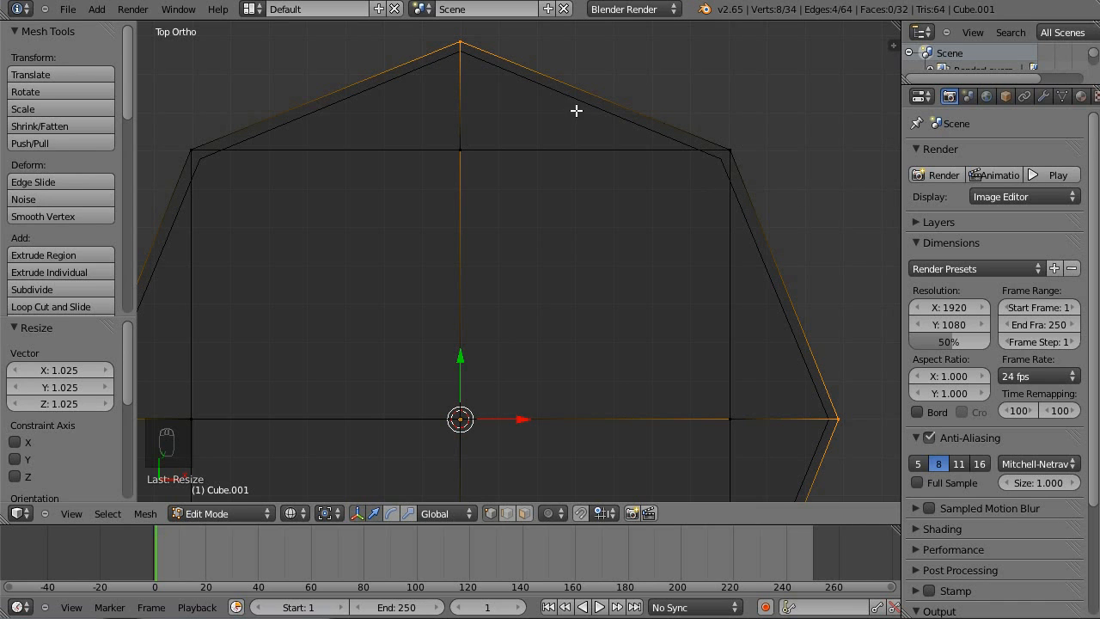
- Return to Object Mode and scale the guide circle by about 1.023 to compare it with the leg's octagon
{"action": "key", "text": "Tab"}
{"action": "key", "text": "s"}
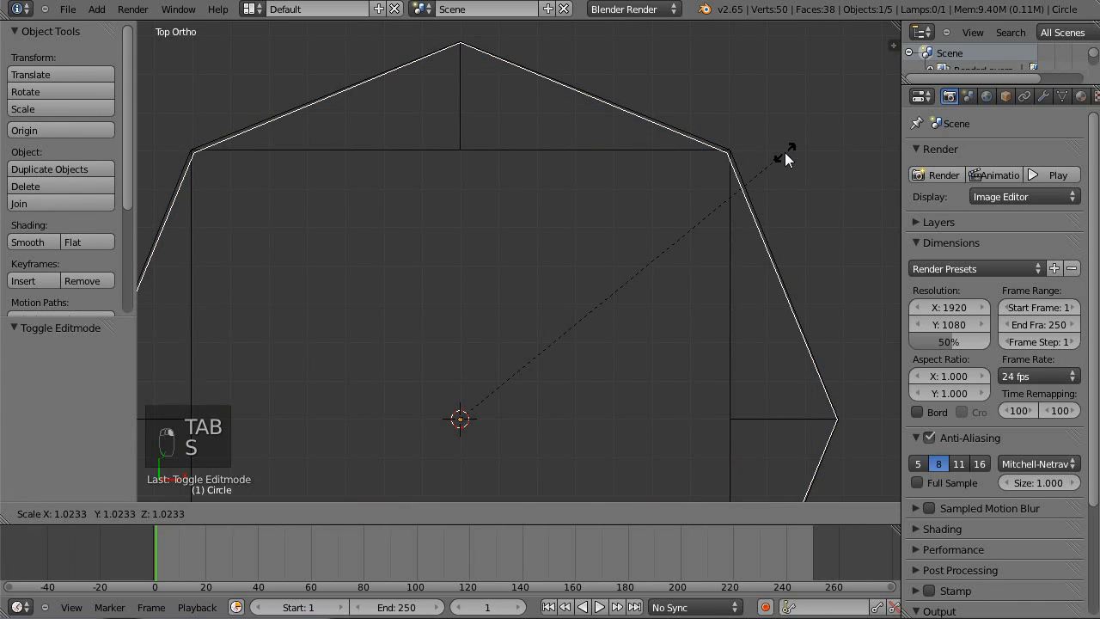
{"action": "left_click", "coordinate": [785, 152]}
- Delete the guide circle
{"action": "scroll", "coordinate": [697, 190], "scroll_direction": "down", "scroll_amount": 4}
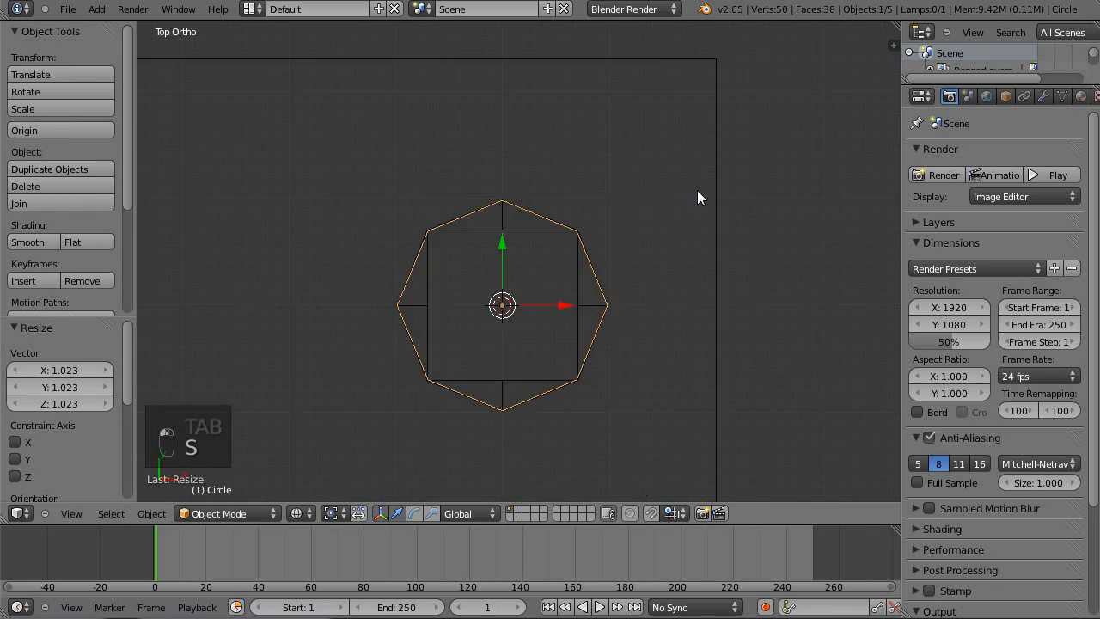
{"action": "key", "text": "x"}
{"action": "left_click", "coordinate": [696, 188]}
- Reopen the leg in Edit Mode and scale the selected mid-side vertices along Z by about 0.726
{"action": "middle_click_drag", "start_coordinate": [656, 237], "coordinate": [528, 116]}
{"action": "right_click", "coordinate": [528, 117]}
{"action": "key", "text": "Tab"}
{"action": "middle_click_drag", "start_coordinate": [570, 189], "coordinate": [544, 181]}
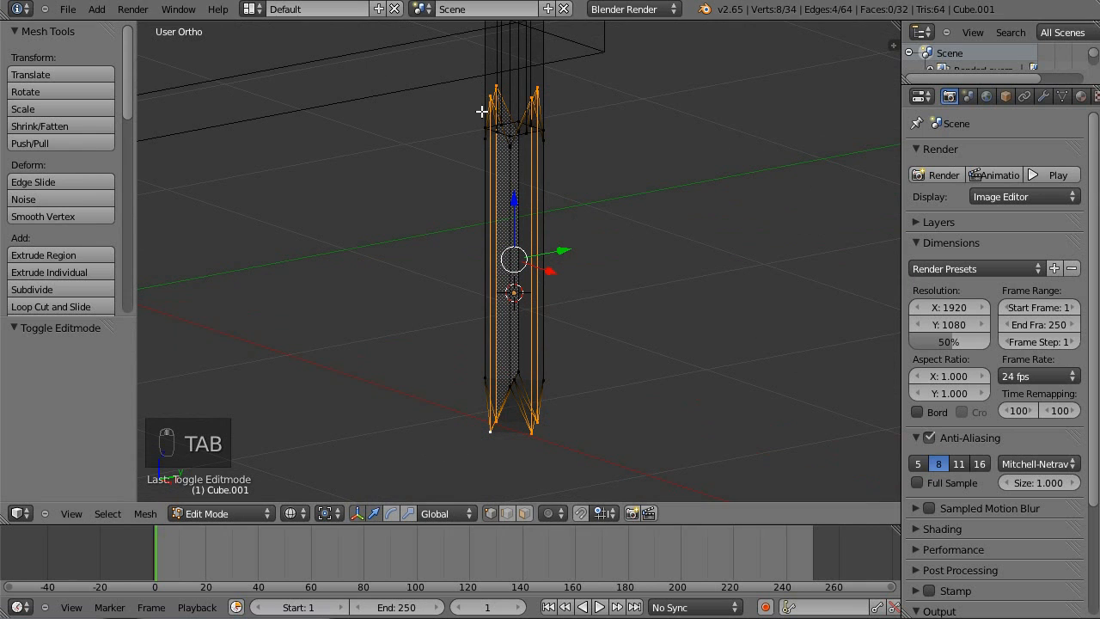
{"action": "middle_click_drag", "start_coordinate": [596, 153], "coordinate": [612, 176], "text": "shift"}
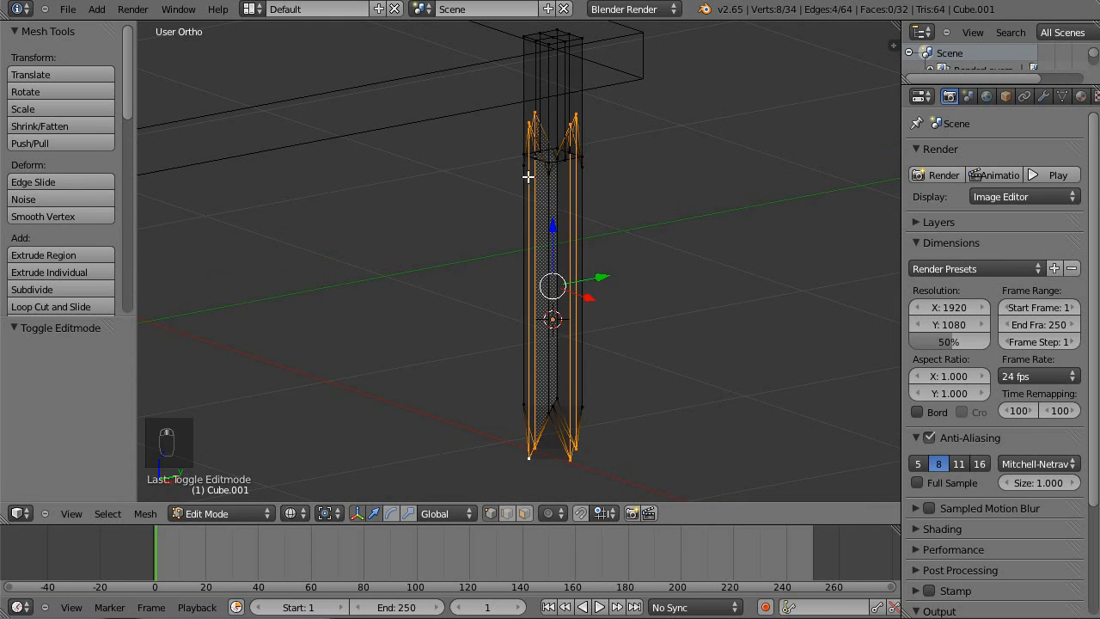
{"action": "mouse_move", "coordinate": [675, 219]}
{"action": "middle_mouse_down"}
{"action": "mouse_move", "coordinate": [594, 201]}
{"action": "mouse_move", "coordinate": [654, 204]}
{"action": "mouse_move", "coordinate": [654, 220]}
{"action": "middle_mouse_up"}
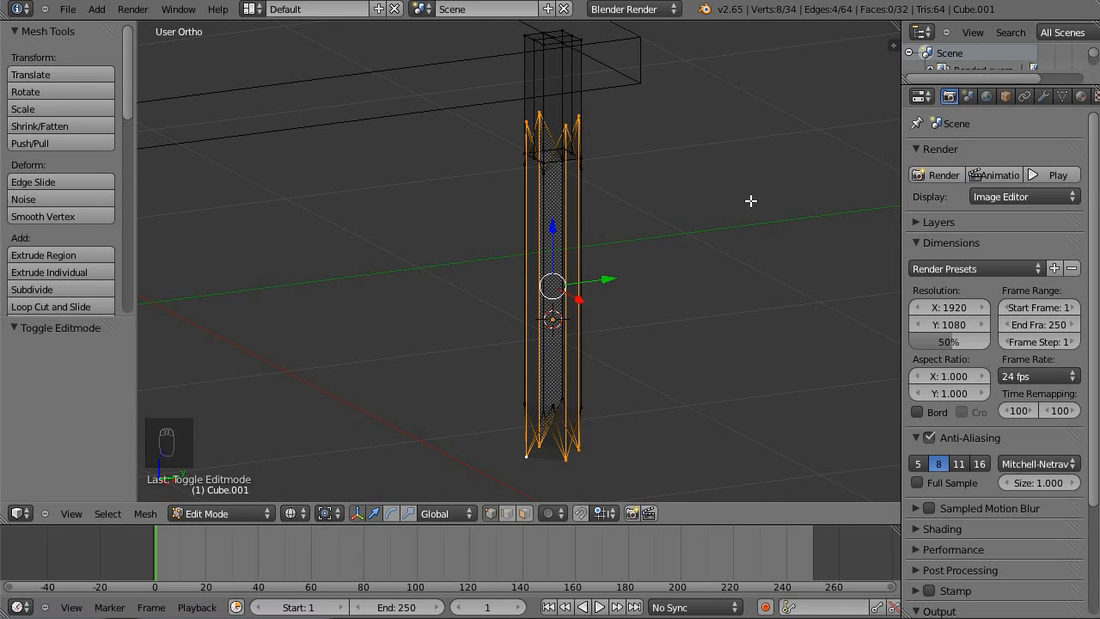
{"action": "key", "text": "s"}
{"action": "key", "text": "z"}
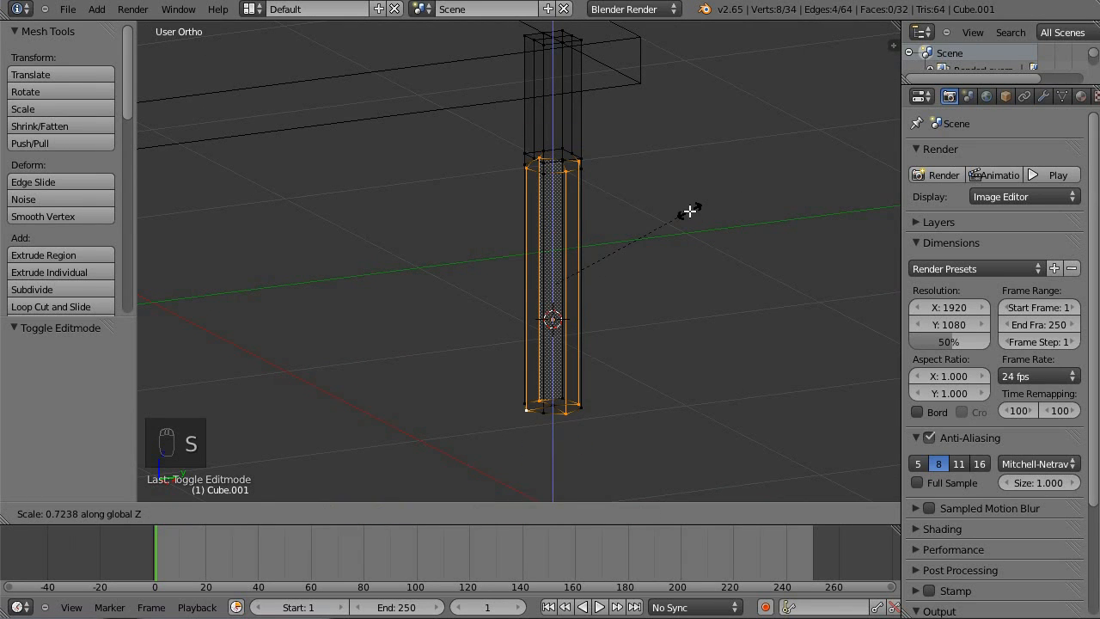
{"action": "left_click", "coordinate": [692, 207]}
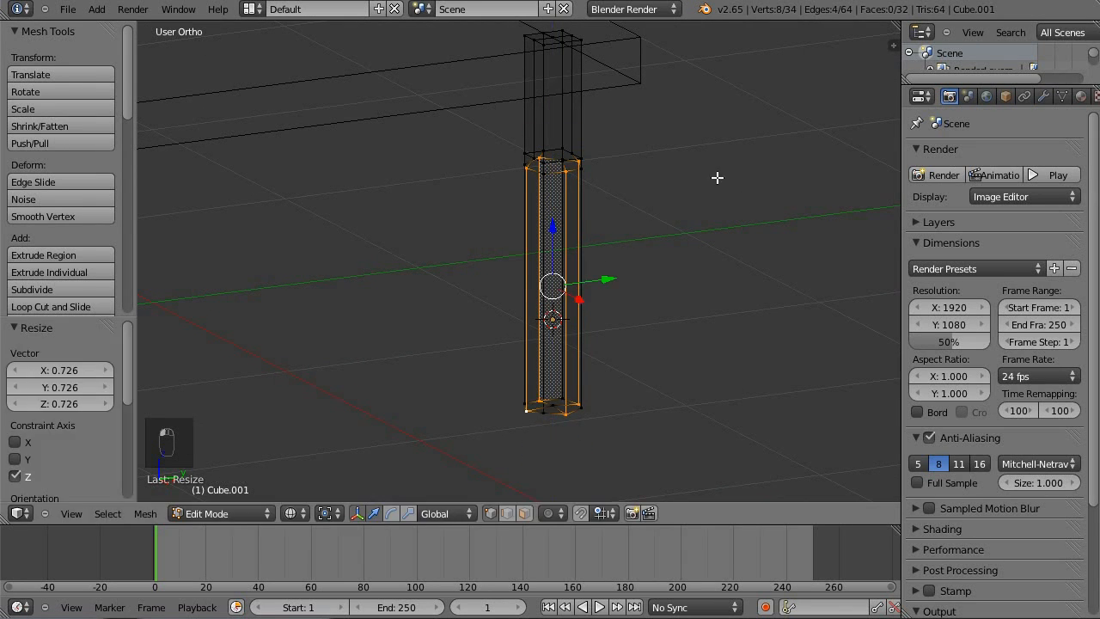
- In right view, scale the mid-side vertices along Z by about 0.984 to level them with the corner vertices
{"action": "key", "text": "KP_3"}
{"action": "scroll", "coordinate": [716, 177], "scroll_direction": "up", "scroll_amount": 4}
{"action": "scroll", "coordinate": [596, 272], "scroll_direction": "up", "scroll_amount": 5}
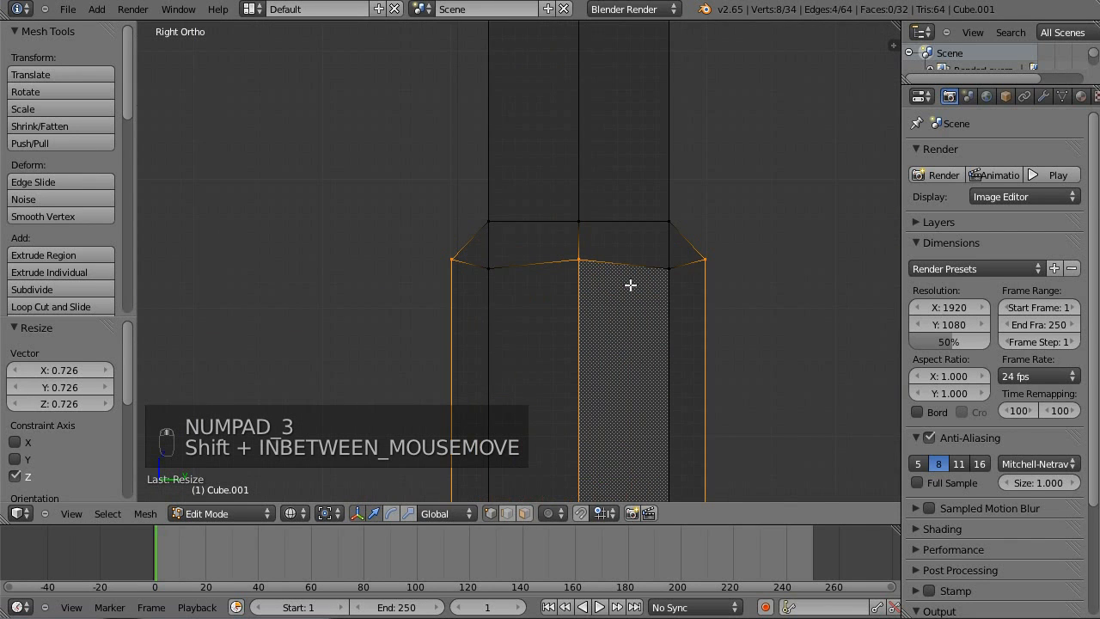
{"action": "key", "text": "s"}
{"action": "key", "text": "z"}
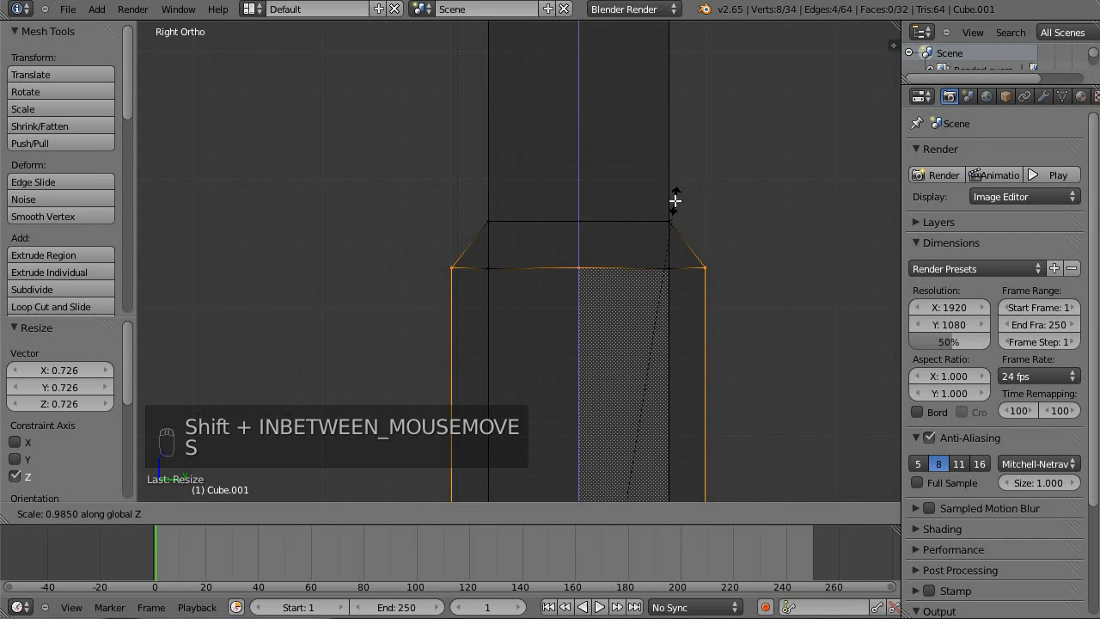
{"action": "left_click", "coordinate": [669, 201]}
{"action": "scroll", "coordinate": [713, 189], "scroll_direction": "down", "scroll_amount": 3}
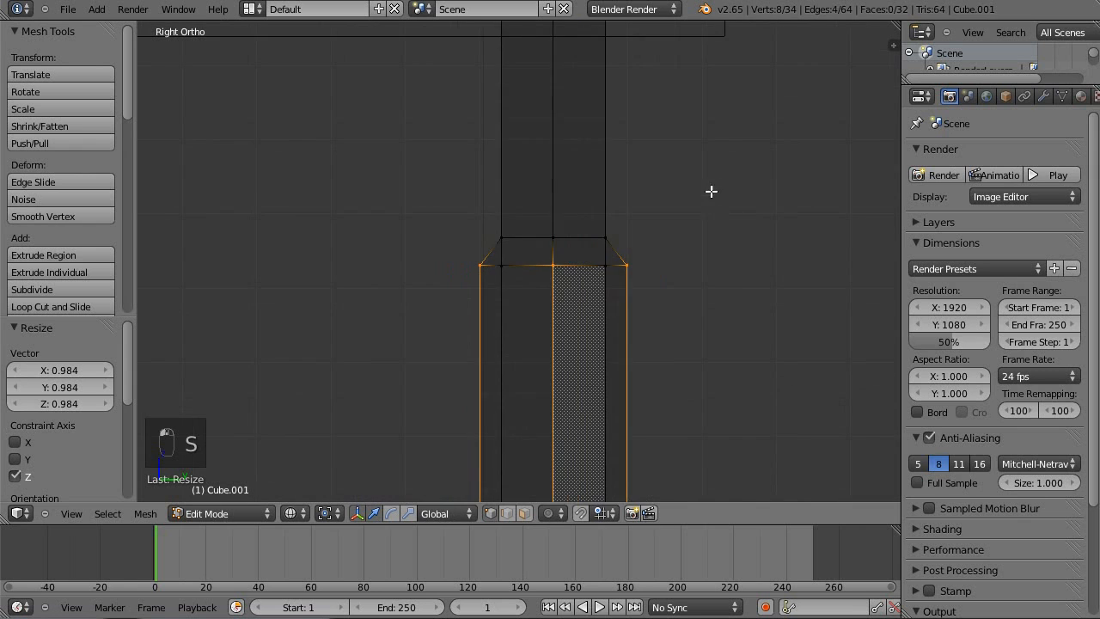
{"action": "scroll", "coordinate": [742, 238], "scroll_direction": "down", "scroll_amount": 5}
- Deselect all the leg's vertices and display the model in solid shading
{"action": "middle_click_drag", "start_coordinate": [717, 381], "coordinate": [699, 275], "text": "shift"}
{"action": "key", "text": "a"}
{"action": "middle_click_drag", "start_coordinate": [612, 224], "coordinate": [606, 267]}
{"action": "middle_click_drag", "start_coordinate": [624, 158], "coordinate": [635, 184]}
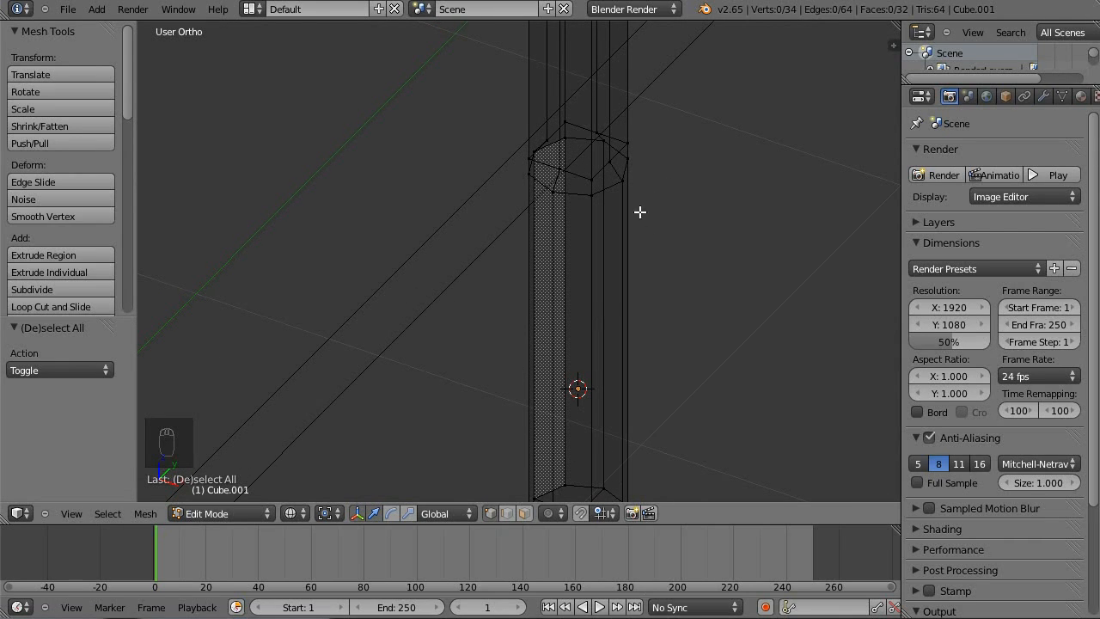
{"action": "middle_click_drag", "start_coordinate": [559, 153], "coordinate": [453, 208]}
{"action": "key", "text": "Tab"}
{"action": "key", "text": "Tab"}
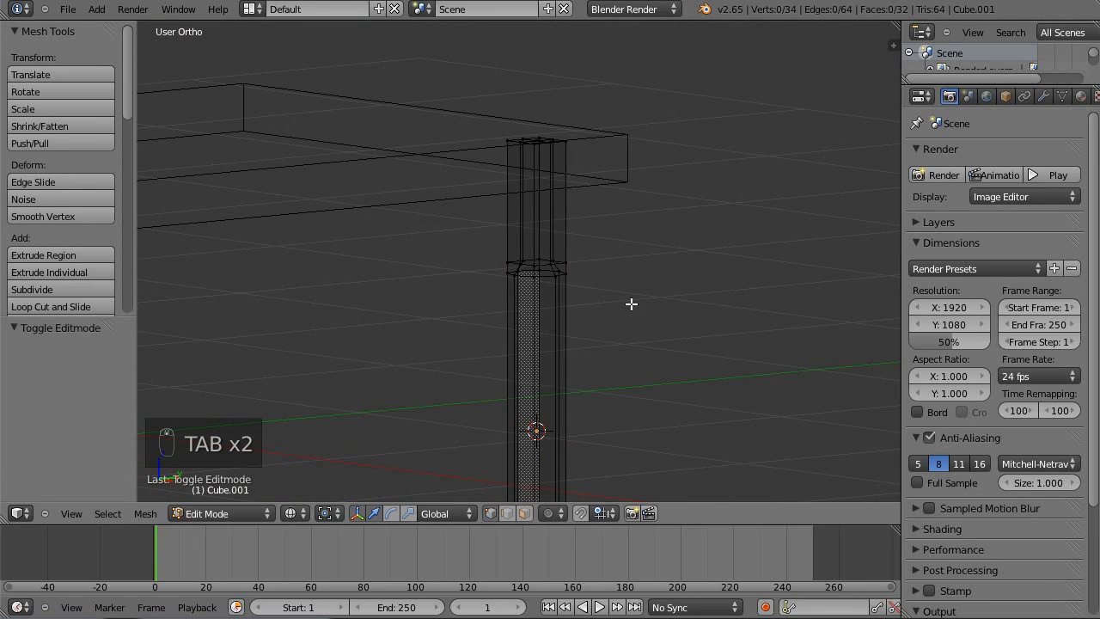
{"action": "key", "text": "a"}
{"action": "key", "text": "a"}
{"action": "key", "text": "a"}
{"action": "key", "text": "z"}
{"action": "key", "text": "a"}
{"action": "middle_click_drag", "start_coordinate": [637, 347], "coordinate": [588, 228], "text": "shift"}
{"action": "scroll", "coordinate": [588, 228], "scroll_direction": "up", "scroll_amount": 4}
{"action": "middle_click_drag", "start_coordinate": [769, 223], "coordinate": [593, 273]}
{"action": "key", "text": "ctrl+r"}
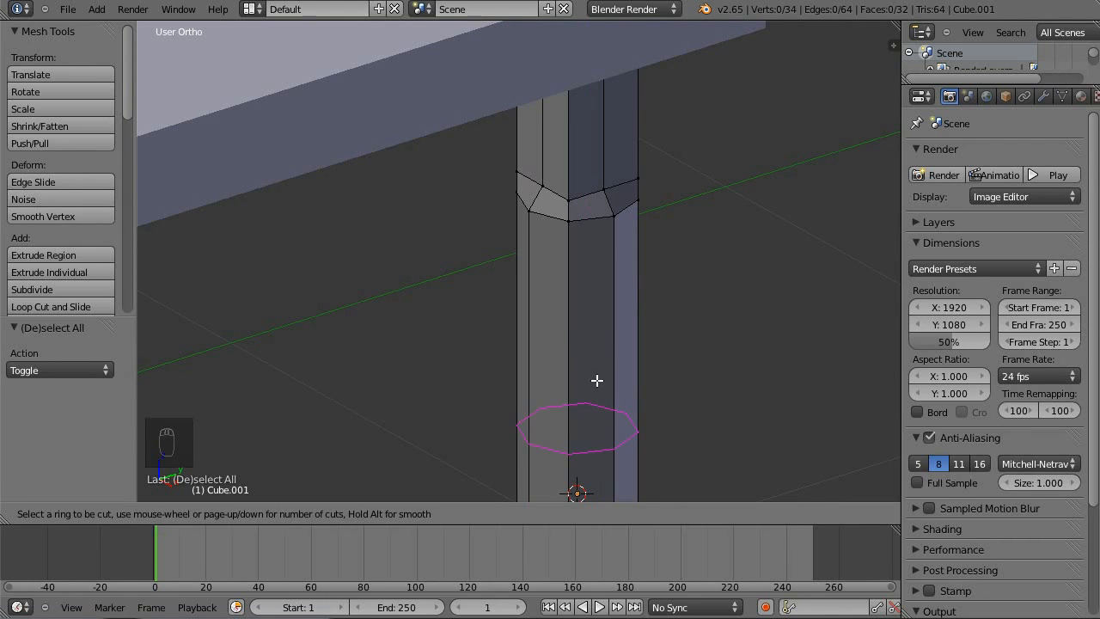
{"action": "left_click", "coordinate": [687, 336]}
{"action": "middle_click_drag", "start_coordinate": [687, 335], "coordinate": [569, 235]}
{"action": "scroll", "coordinate": [609, 248], "scroll_direction": "up", "scroll_amount": 2}
{"action": "scroll", "coordinate": [644, 284], "scroll_direction": "down", "scroll_amount": 4}
{"action": "middle_click_drag", "start_coordinate": [633, 323], "coordinate": [634, 268], "text": "shift"}
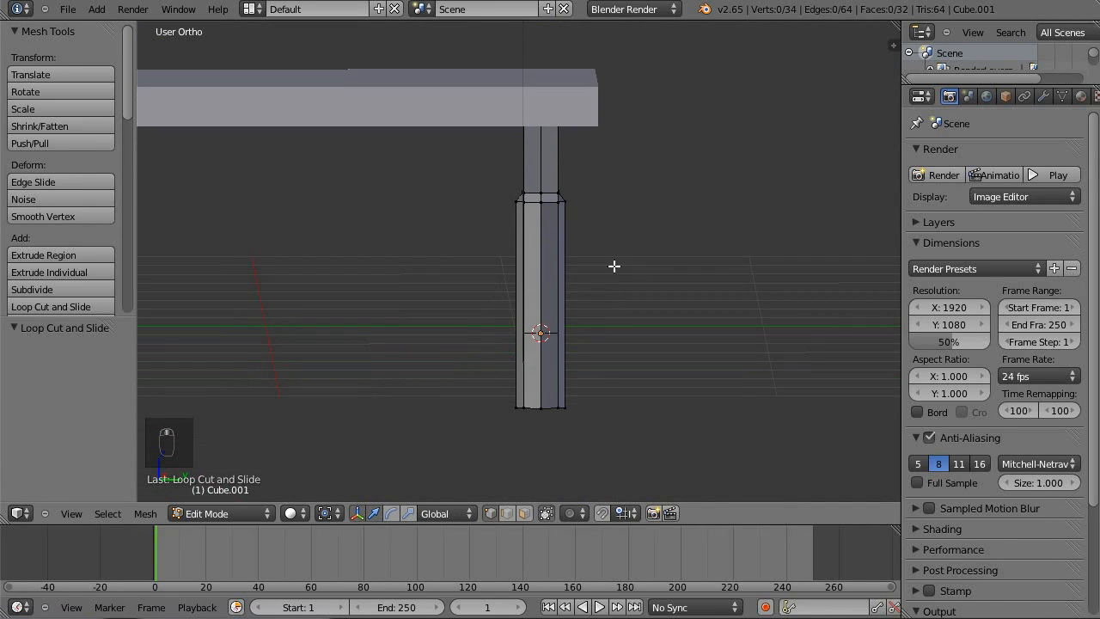
- In wireframe display, box-select the leg's octagonal lower part and switch to right view
{"action": "key", "text": "b"}
{"action": "key", "text": "z"}
{"action": "key", "text": "b"}
{"action": "key", "text": "b"}
{"action": "key", "text": "b"}
{"action": "left_click_drag", "start_coordinate": [494, 197], "coordinate": [682, 409]}
{"action": "key", "text": "KP_3"}
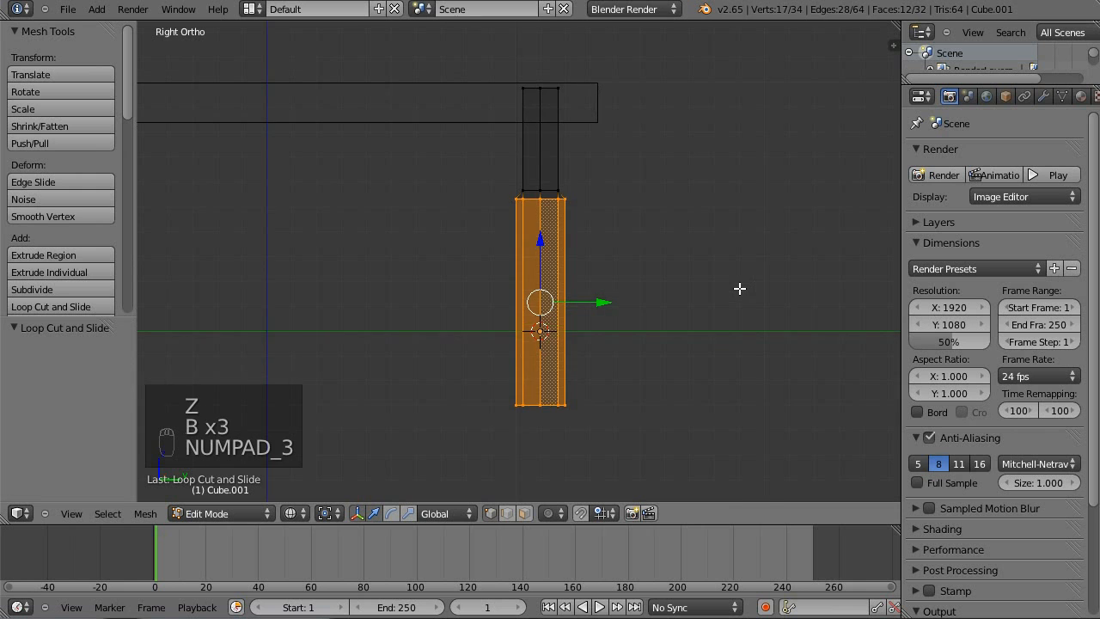
- Scale the leg's selected octagonal lower part by about 0.583 on X and Y, excluding Z
{"action": "scroll", "coordinate": [707, 261], "scroll_direction": "up", "scroll_amount": 2}
{"action": "scroll", "coordinate": [748, 258], "scroll_direction": "down", "scroll_amount": 2}
{"action": "key", "text": "shift+z"}
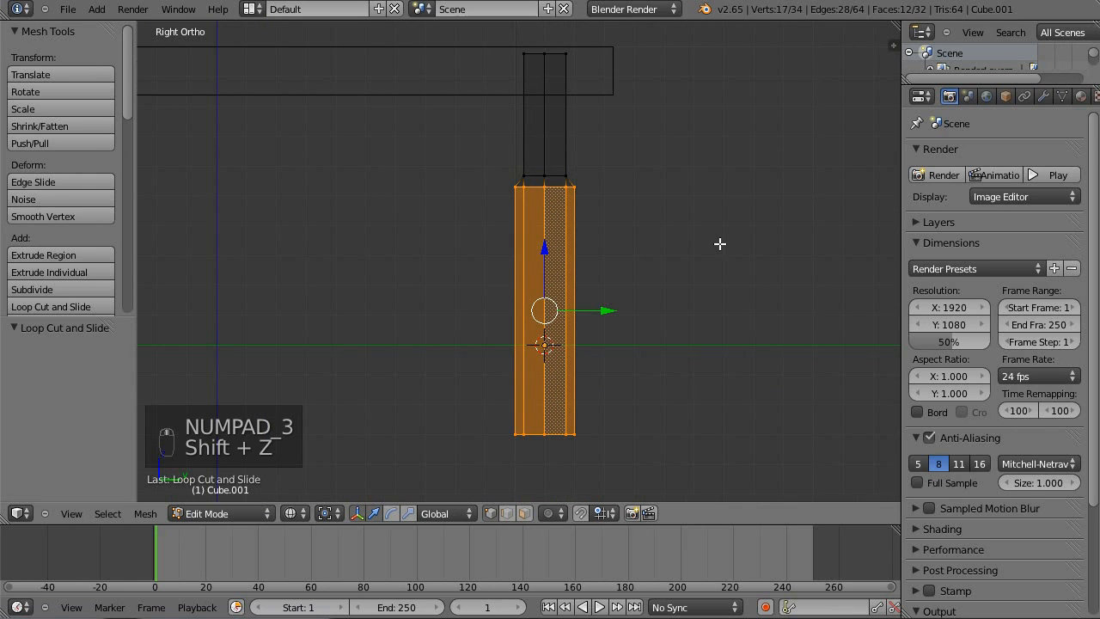
{"action": "key", "text": "s"}
{"action": "key", "text": "shift+z"}
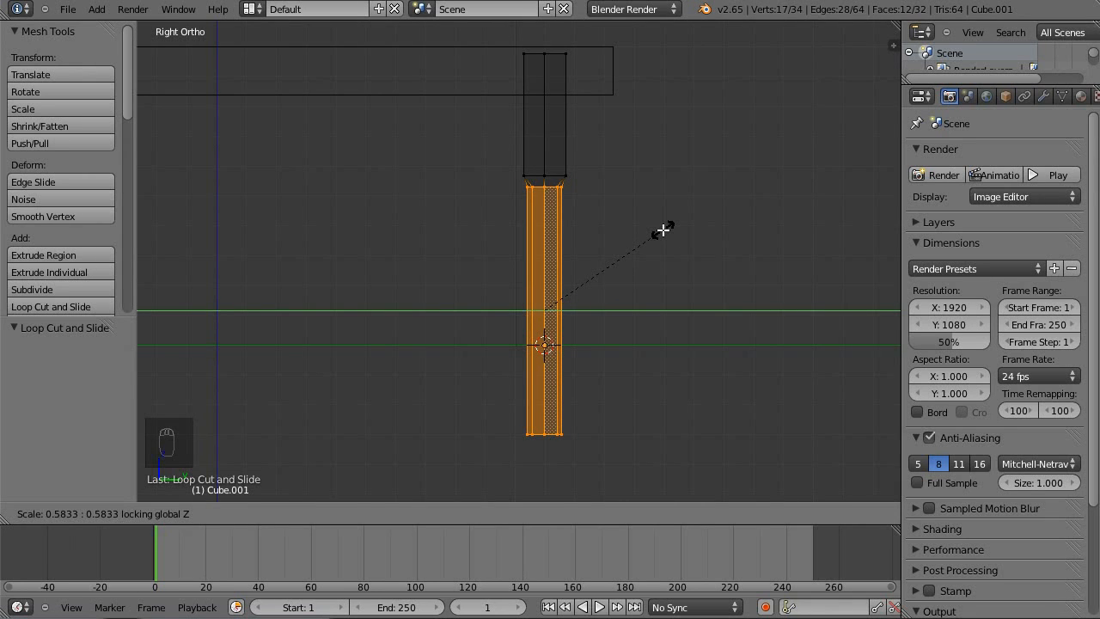
{"action": "left_click", "coordinate": [666, 229]}
- Select only the leg's square upper block and scale it by about 1.58 on X and Y, excluding Z
{"action": "middle_click_drag", "start_coordinate": [599, 91], "coordinate": [552, 239], "text": "shift"}
{"action": "scroll", "coordinate": [545, 246], "scroll_direction": "up", "scroll_amount": 5}
{"action": "scroll", "coordinate": [641, 186], "scroll_direction": "down", "scroll_amount": 3}
{"action": "key", "text": "a"}
{"action": "key", "text": "b"}
{"action": "left_click_drag", "start_coordinate": [385, 111], "coordinate": [648, 354]}
{"action": "key", "text": "s"}
{"action": "key", "text": "shift+z"}
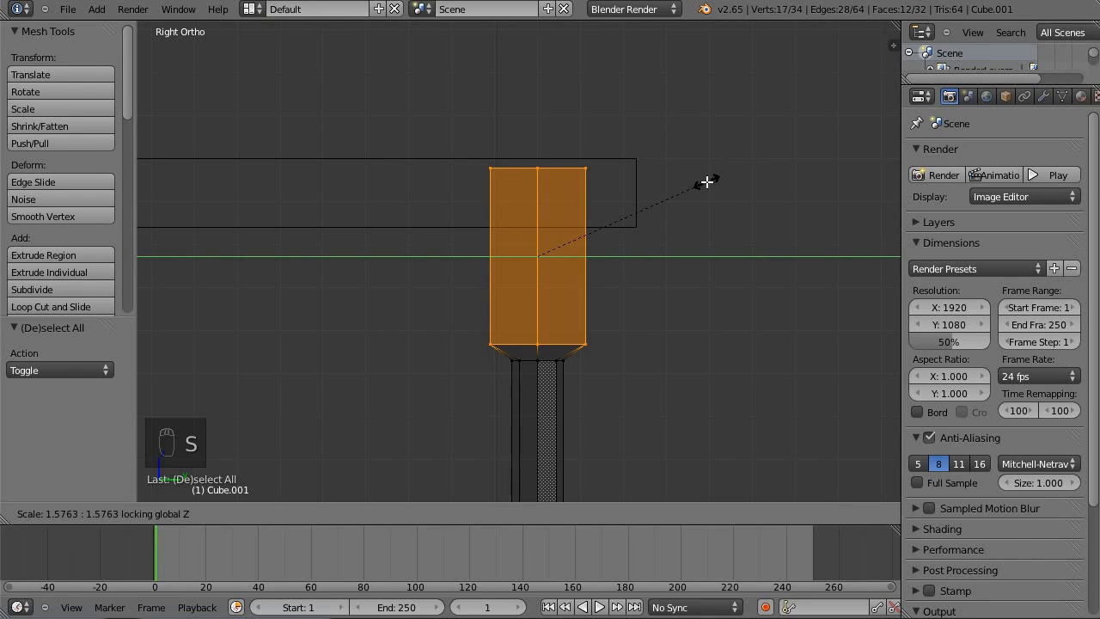
{"action": "left_click", "coordinate": [700, 186]}
- Deselect the leg's vertices and inspect it in Object Mode with solid shading, returning to right view
{"action": "middle_click_drag", "start_coordinate": [641, 249], "coordinate": [538, 263], "text": "shift"}
{"action": "key", "text": "a"}
{"action": "key", "text": "Tab"}
{"action": "key", "text": "Tab"}
{"action": "mouse_move", "coordinate": [653, 253]}
{"action": "middle_mouse_down"}
{"action": "mouse_move", "coordinate": [719, 258]}
{"action": "mouse_move", "coordinate": [628, 226]}
{"action": "mouse_move", "coordinate": [661, 180]}
{"action": "mouse_move", "coordinate": [647, 227]}
{"action": "middle_mouse_up"}
{"action": "key", "text": "z"}
{"action": "key", "text": "Tab"}
{"action": "key", "text": "KP_3"}
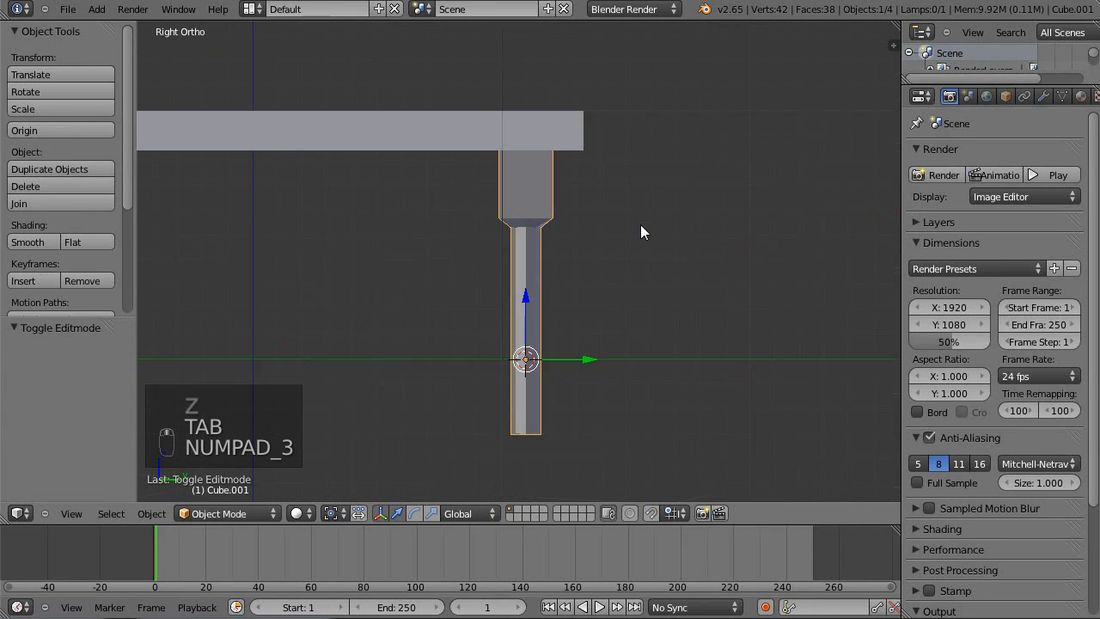
- In wireframe Edit Mode, box-select the leg's octagonal lower part and scale it by about 1.44, excluding Z
{"action": "scroll", "coordinate": [602, 215], "scroll_direction": "up", "scroll_amount": 2}
{"action": "key", "text": "Tab"}
{"action": "key", "text": "z"}
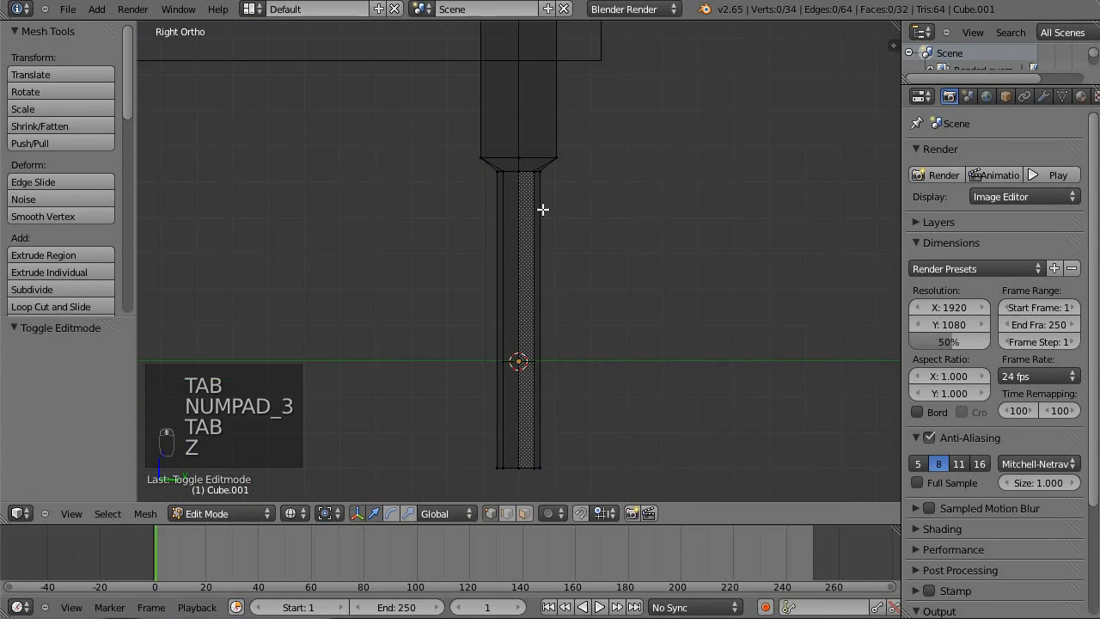
{"action": "key", "text": "b"}
{"action": "left_click_drag", "start_coordinate": [467, 164], "coordinate": [695, 500]}
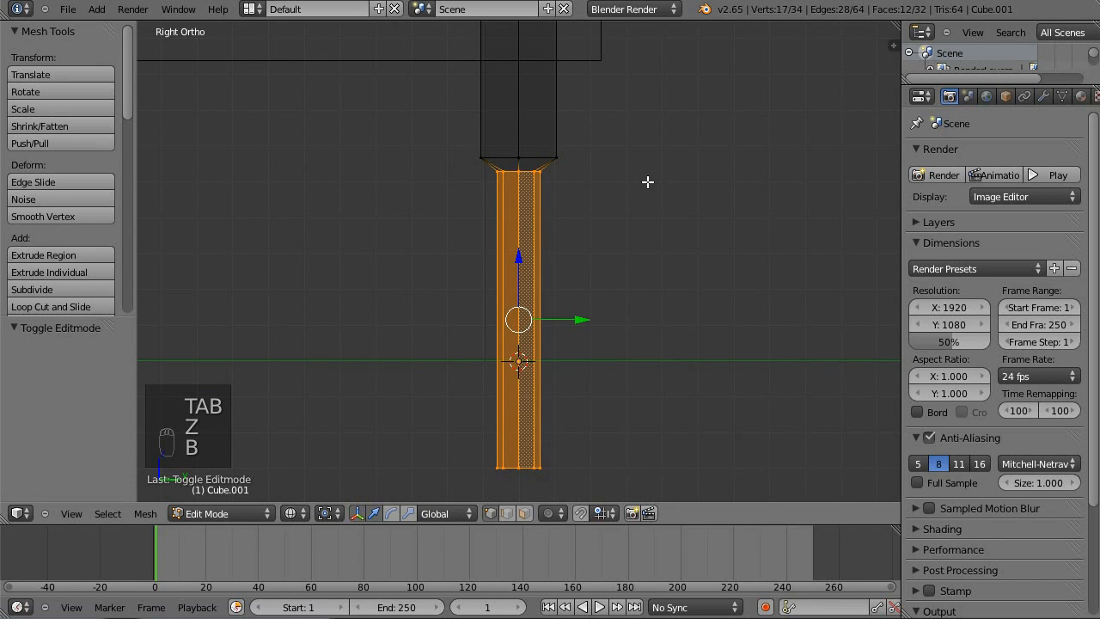
{"action": "key", "text": "s"}
{"action": "key", "text": "shift+z"}
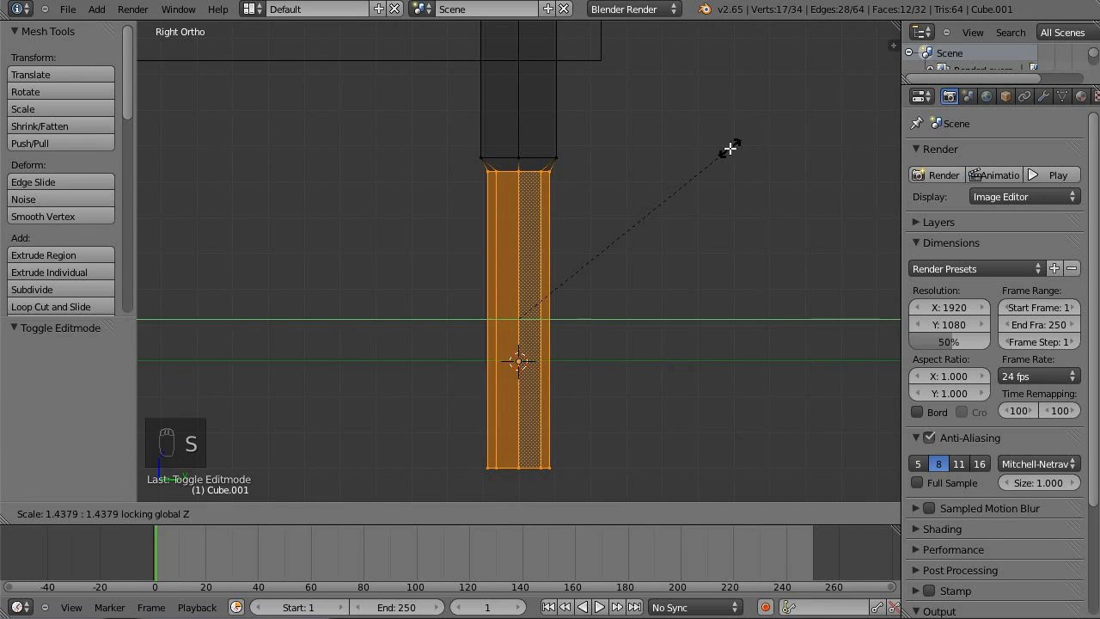
{"action": "left_click", "coordinate": [730, 149]}
- Deselect everything, leave Edit Mode and display the leg in solid shading from the right view
{"action": "middle_click_drag", "start_coordinate": [654, 111], "coordinate": [636, 184]}
{"action": "key", "text": "a"}
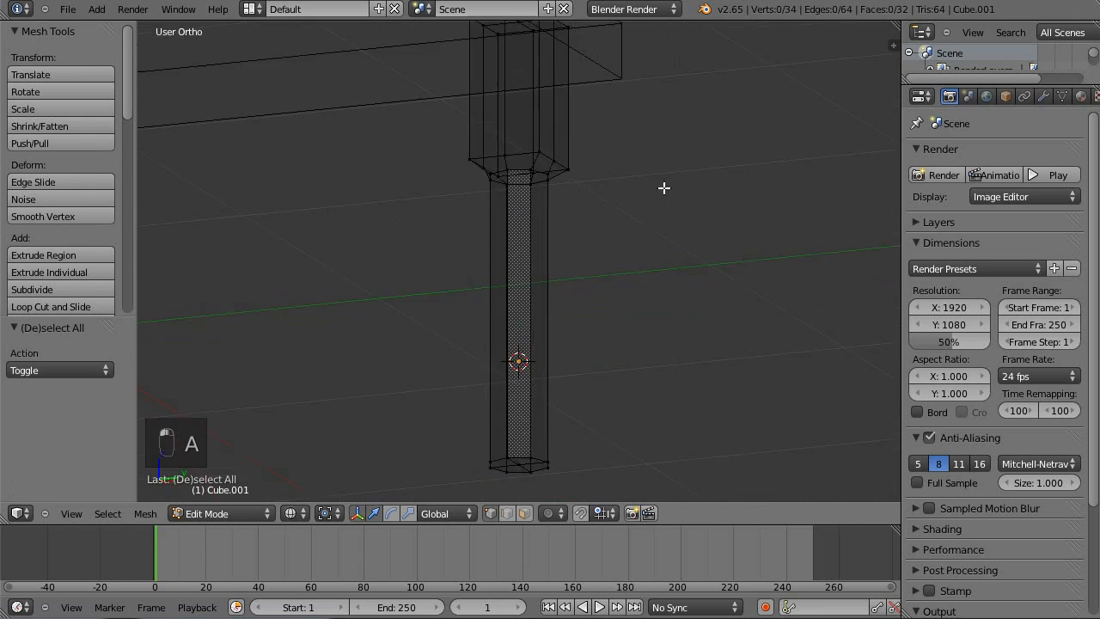
{"action": "key", "text": "Tab"}
{"action": "key", "text": "a"}
{"action": "key", "text": "z"}
{"action": "middle_click_drag", "start_coordinate": [698, 249], "coordinate": [653, 223]}
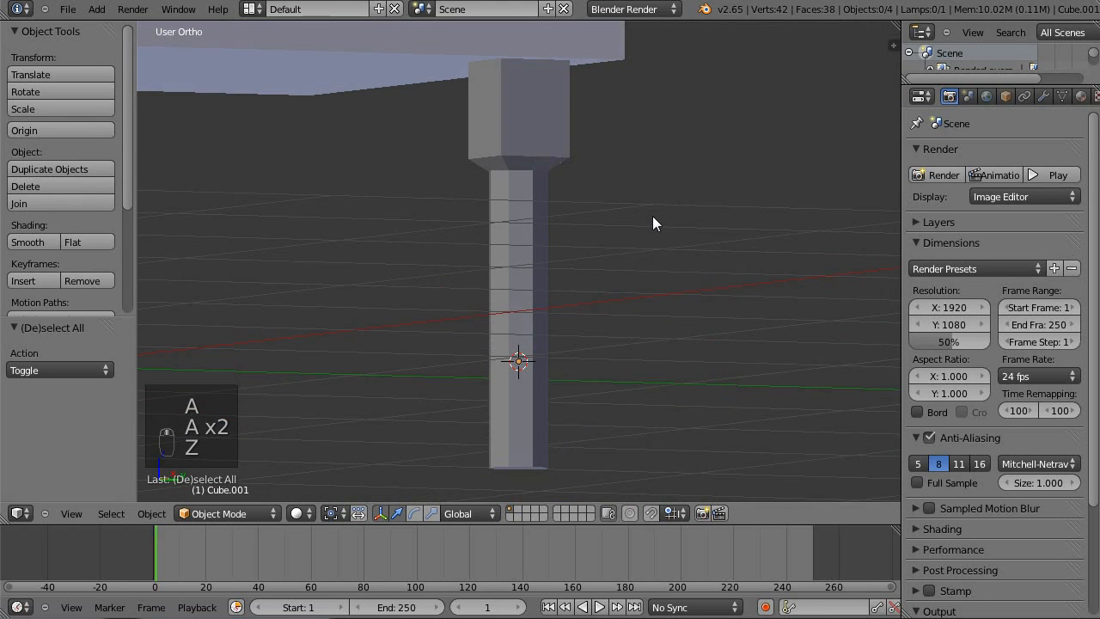
{"action": "key", "text": "KP_3"}
{"action": "middle_click_drag", "start_coordinate": [517, 198], "coordinate": [591, 187], "text": "shift"}
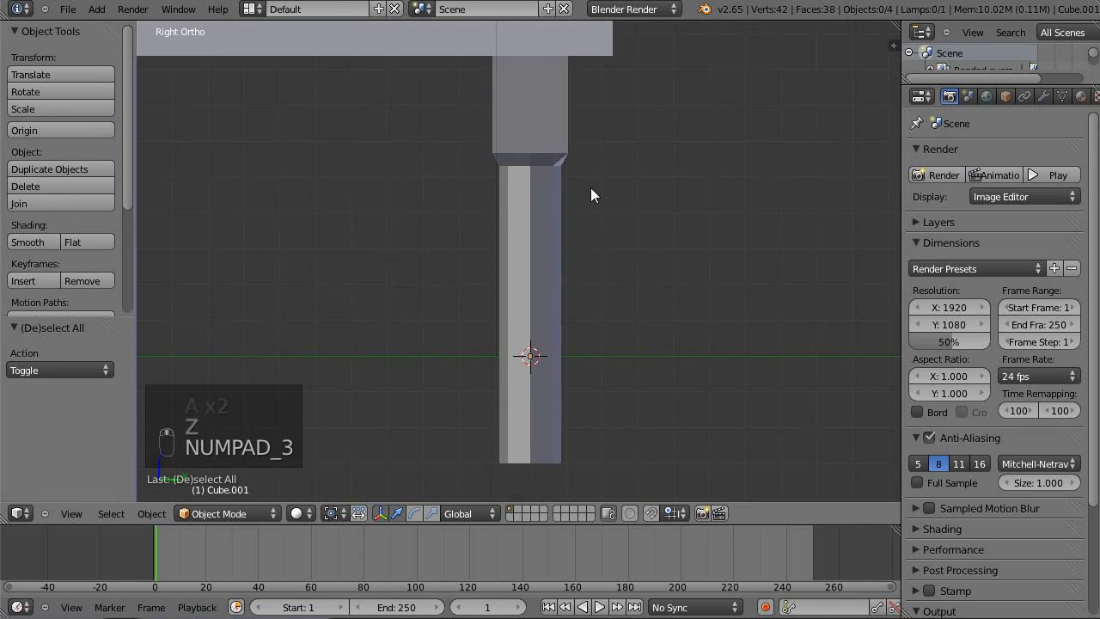
- Reopen the leg in Edit Mode and cut a centred horizontal edge loop around its lower part
{"action": "key", "text": "Tab"}
{"action": "scroll", "coordinate": [591, 187], "scroll_direction": "up", "scroll_amount": 3}
{"action": "scroll", "coordinate": [590, 188], "scroll_direction": "down", "scroll_amount": 2}
{"action": "key", "text": "Tab"}
{"action": "key", "text": "Tab"}
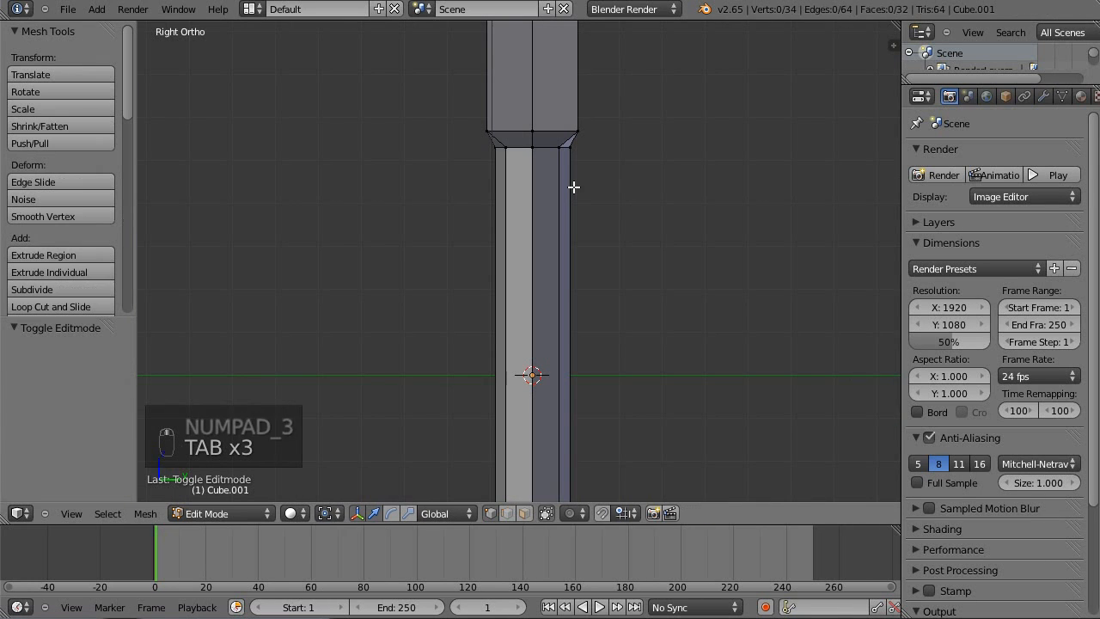
{"action": "key", "text": "ctrl+r"}
{"action": "left_click", "coordinate": [589, 213]}
{"action": "right_click", "coordinate": [648, 177]}
{"action": "middle_click_drag", "start_coordinate": [572, 216], "coordinate": [613, 249], "text": "shift"}
{"action": "middle_click_drag", "start_coordinate": [489, 293], "coordinate": [452, 137], "text": "shift"}
{"action": "middle_click_drag", "start_coordinate": [604, 109], "coordinate": [604, 234], "text": "shift"}
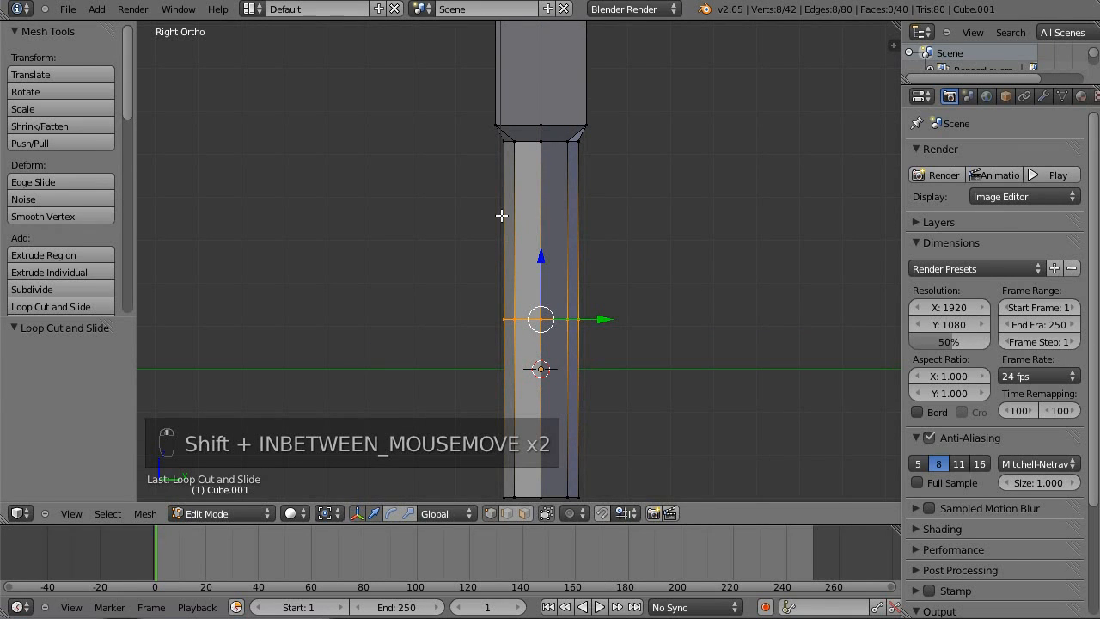
- Cut a second edge loop halfway between the middle loop and the neck, and raise it slightly along Z
{"action": "key", "text": "ctrl+r"}
{"action": "left_click", "coordinate": [531, 189]}
{"action": "right_click", "coordinate": [532, 186]}
{"action": "left_click_drag", "start_coordinate": [544, 178], "coordinate": [578, 168]}
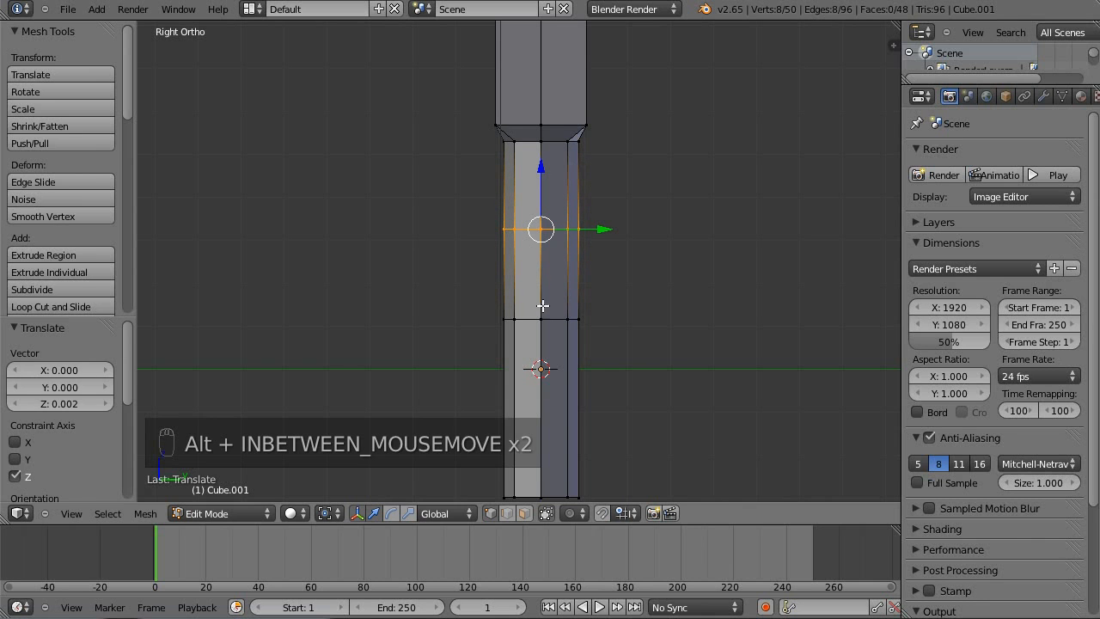
{"action": "key", "text": "a"}
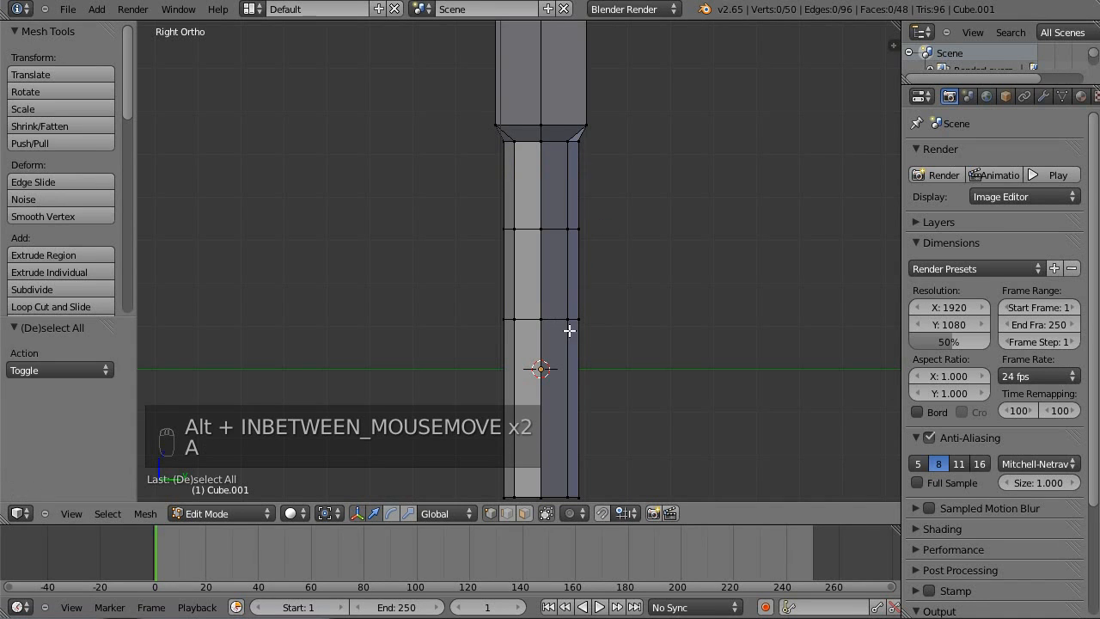
{"action": "right_click", "coordinate": [559, 230], "text": "alt"}
{"action": "left_click_drag", "start_coordinate": [544, 184], "coordinate": [549, 173]}
{"action": "key", "text": "a"}
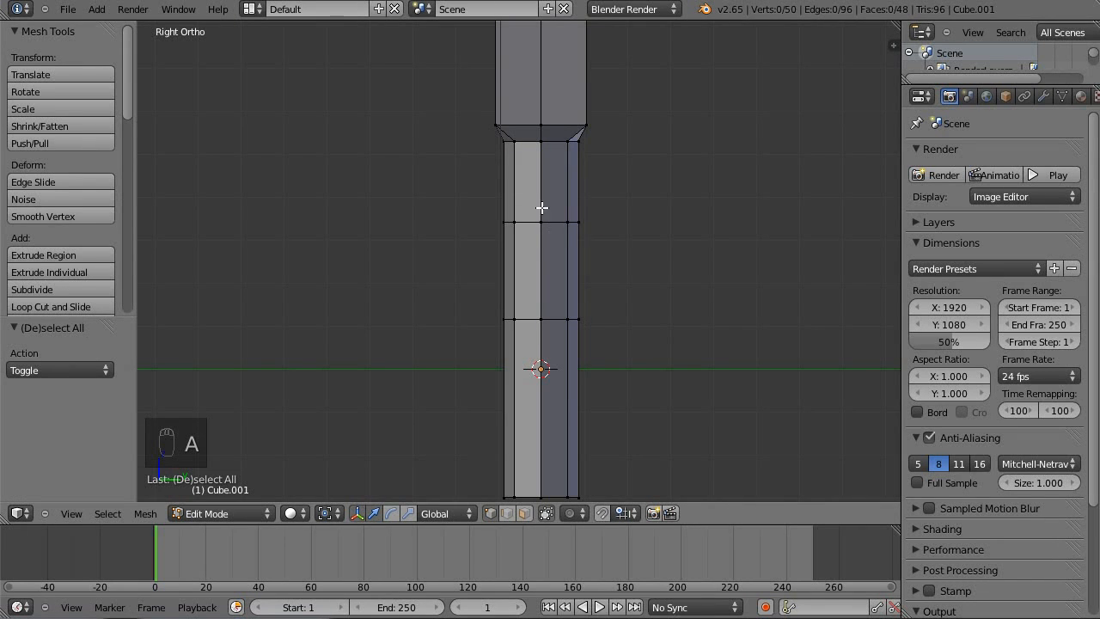
- Select the middle horizontal edge loop on the leg's lower part and delete it as an edge loop
{"action": "right_click", "coordinate": [559, 319], "text": "alt"}
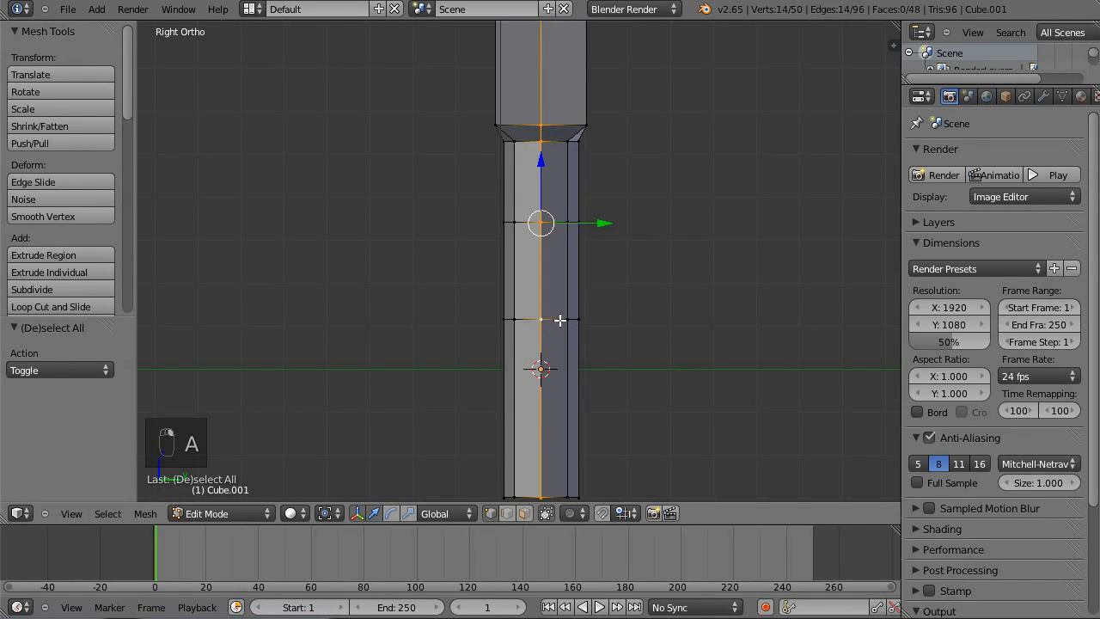
{"action": "key", "text": "x"}
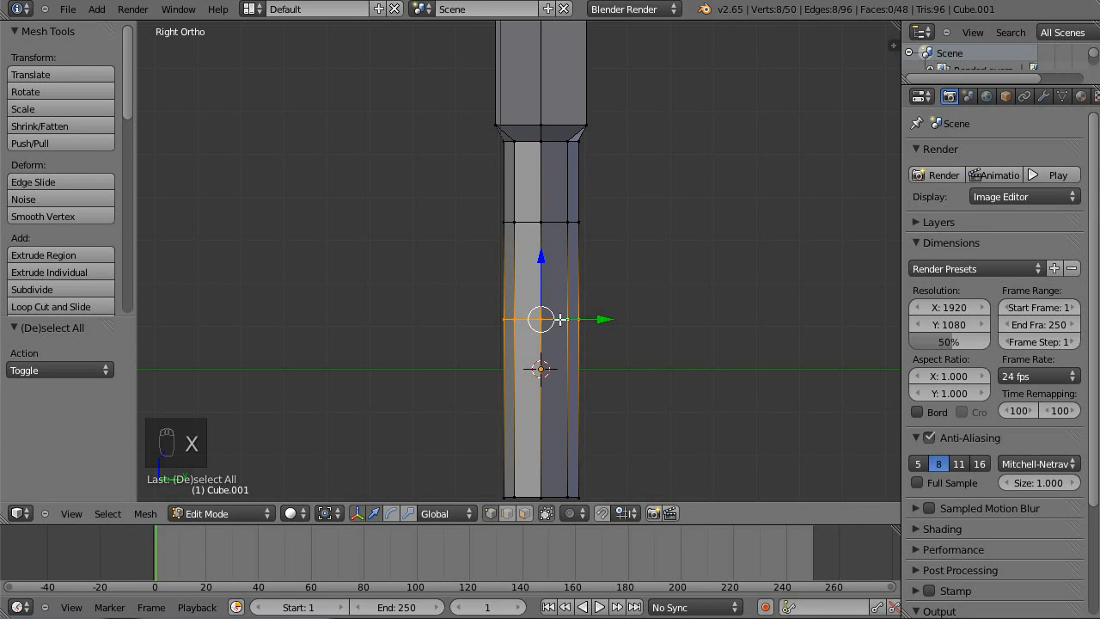
{"action": "key", "text": "x"}
{"action": "left_click", "coordinate": [642, 228]}
{"action": "scroll", "coordinate": [681, 279], "scroll_direction": "down", "scroll_amount": 2}
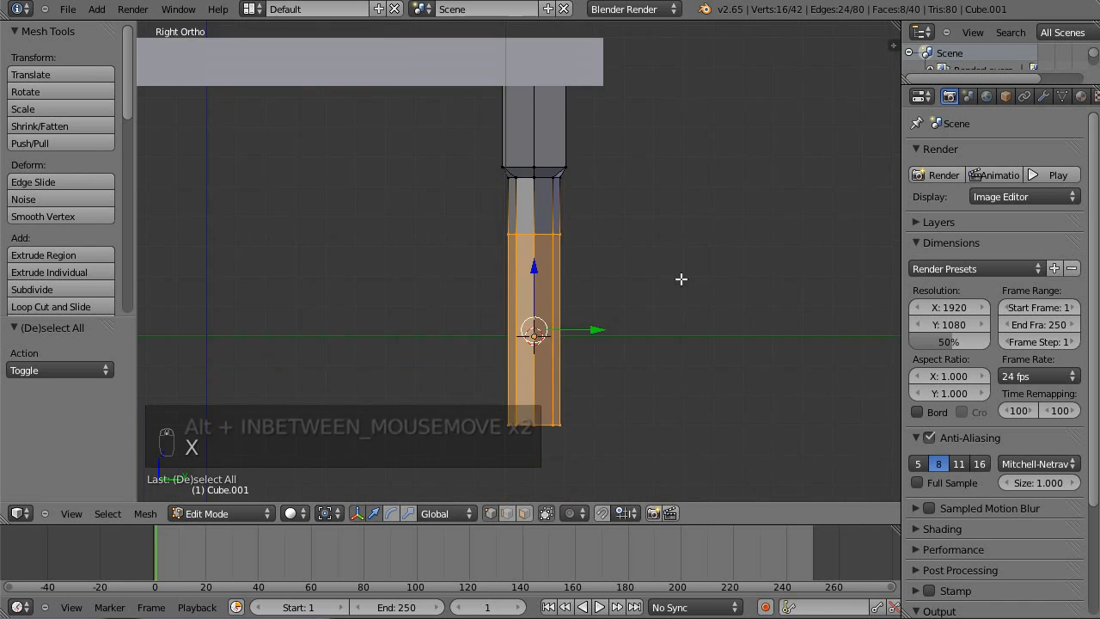
- Select the remaining horizontal loop below the neck and scale it up by about 1.41
{"action": "key", "text": "a"}
{"action": "left_click", "coordinate": [550, 233], "text": "alt"}
{"action": "scroll", "coordinate": [606, 234], "scroll_direction": "up", "scroll_amount": 2}
{"action": "scroll", "coordinate": [603, 223], "scroll_direction": "down", "scroll_amount": 1}
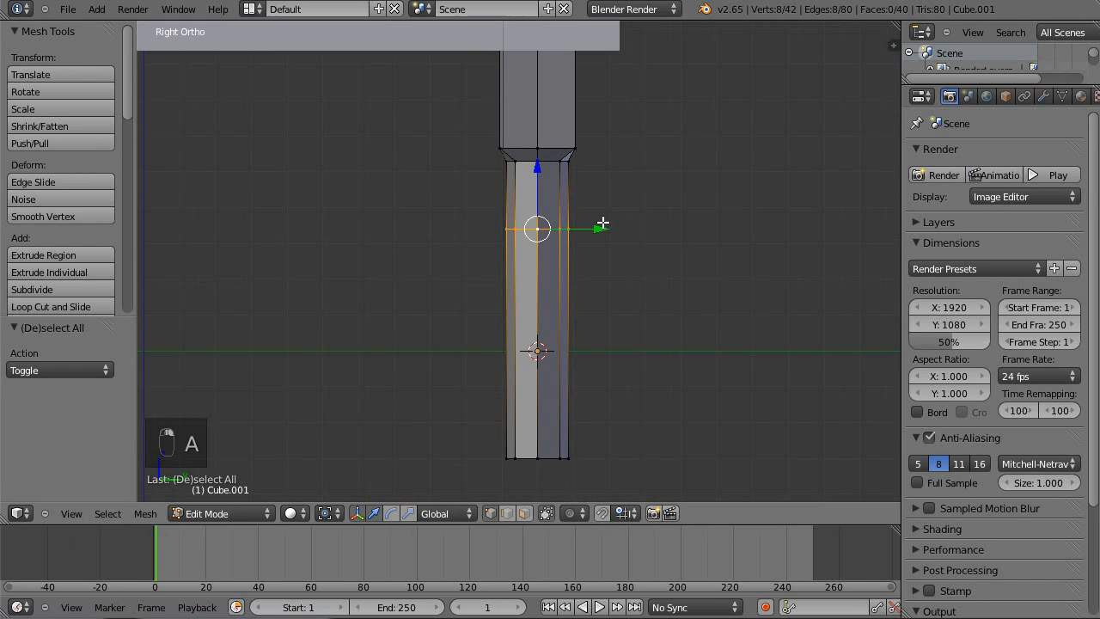
{"action": "key", "text": "s"}
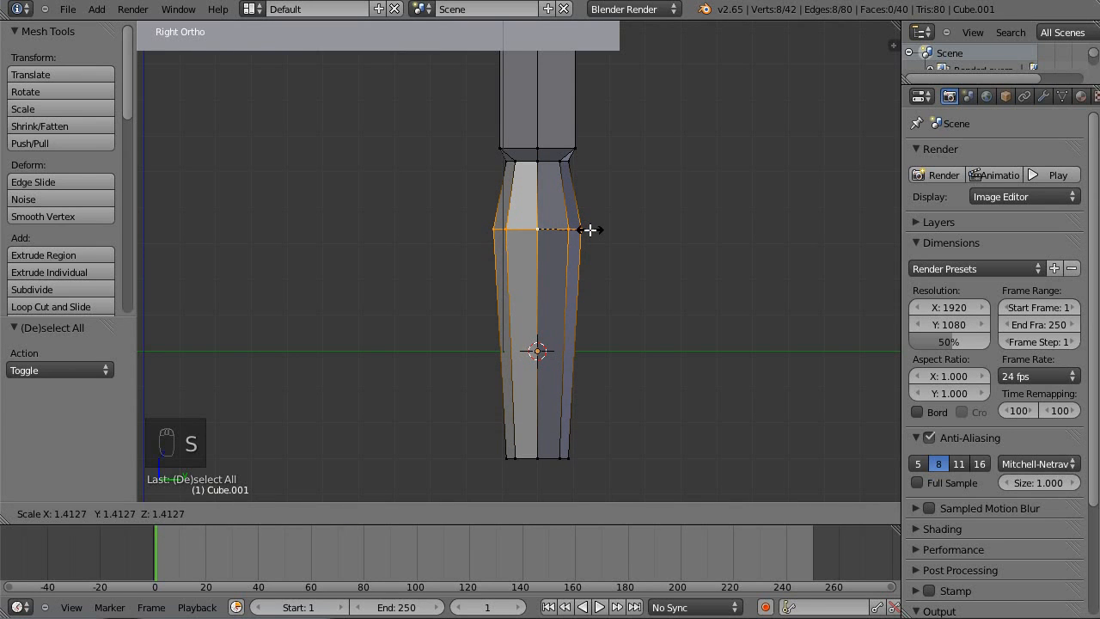
{"action": "left_click", "coordinate": [591, 230]}
{"action": "key", "text": "a"}
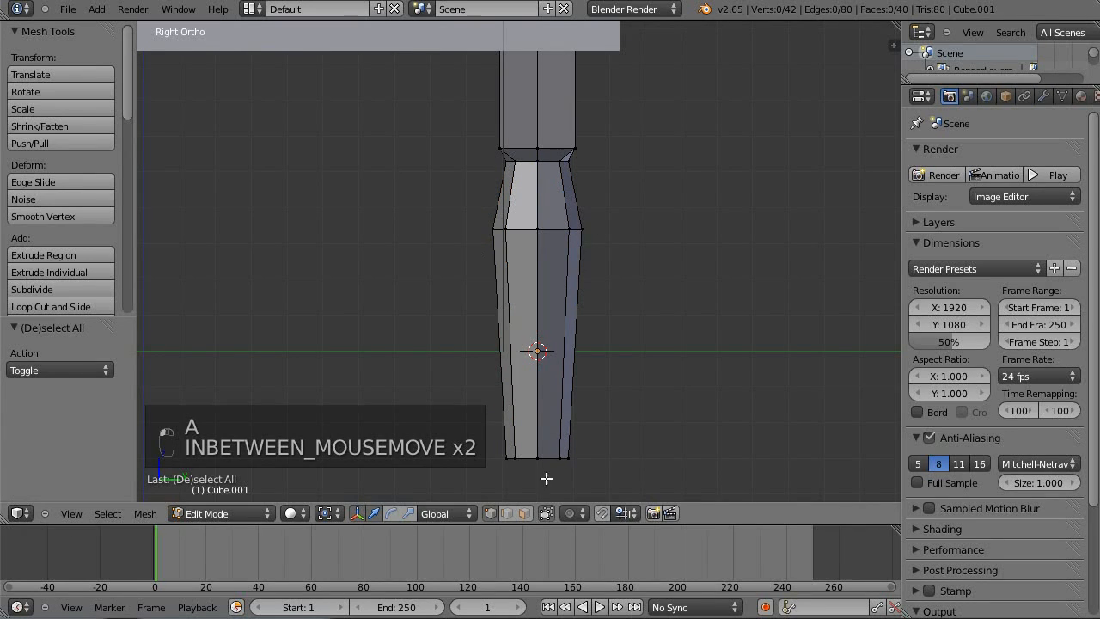
- Reselect the widened loop below the neck and scale it down slightly
{"action": "right_click", "coordinate": [563, 226], "text": "alt"}
{"action": "key", "text": "s"}
{"action": "left_click", "coordinate": [693, 230]}
{"action": "key", "text": "a"}
- Box-select the leg's bottom vertices in wireframe and scale them by about 0.65 to taper the foot
{"action": "middle_click_drag", "start_coordinate": [649, 386], "coordinate": [668, 266], "text": "shift"}
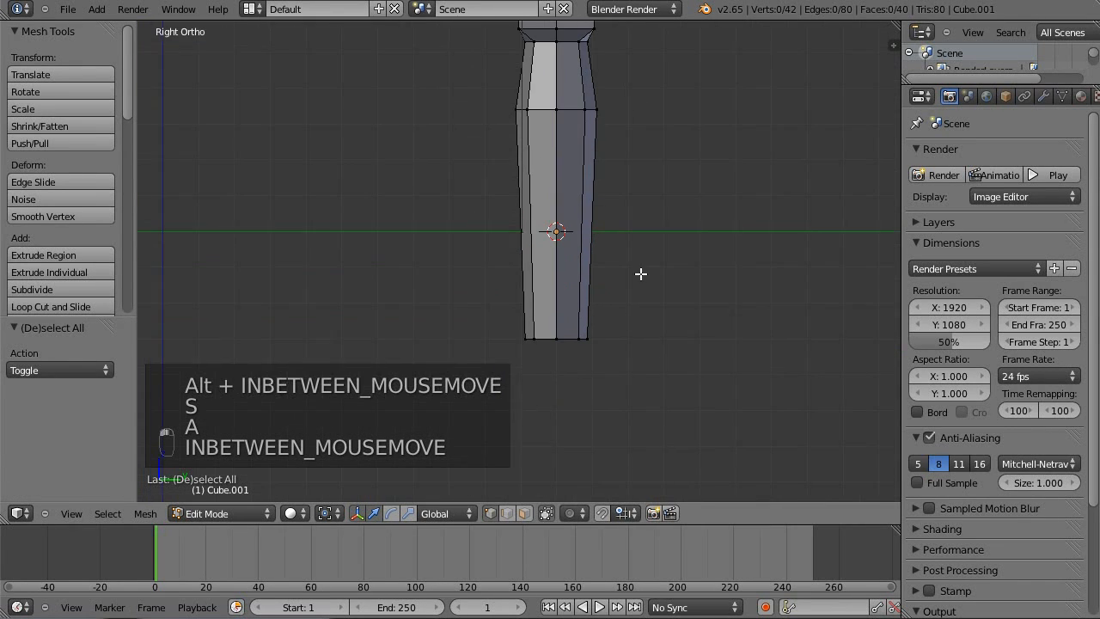
{"action": "right_click", "coordinate": [575, 337], "text": "alt"}
{"action": "key", "text": "a"}
{"action": "key", "text": "z"}
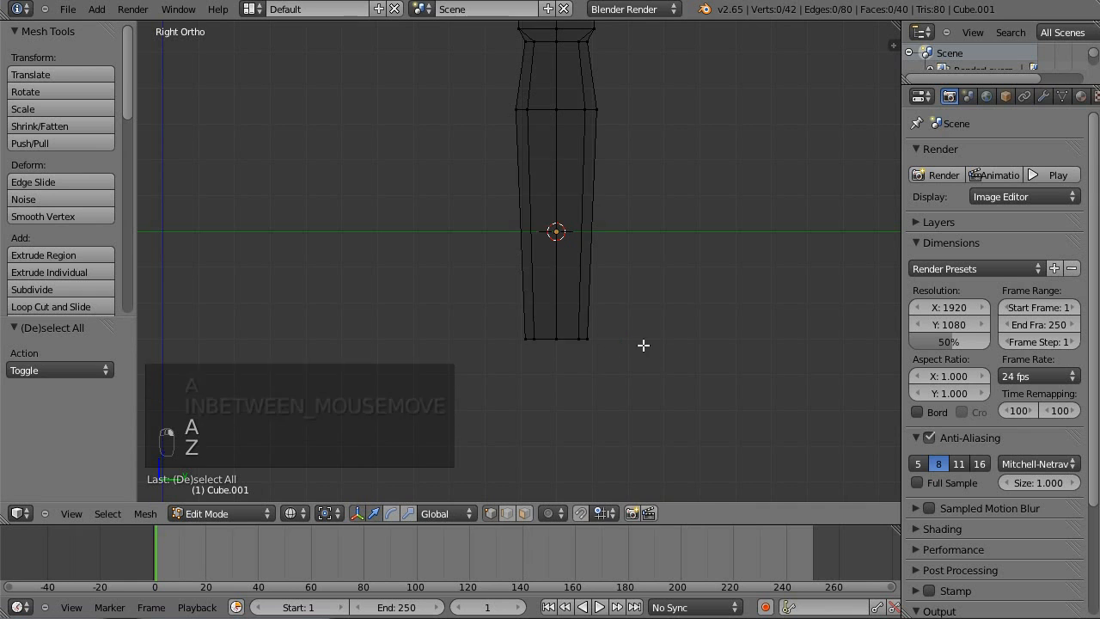
{"action": "key", "text": "b"}
{"action": "left_click_drag", "start_coordinate": [475, 291], "coordinate": [777, 393]}
{"action": "key", "text": "z"}
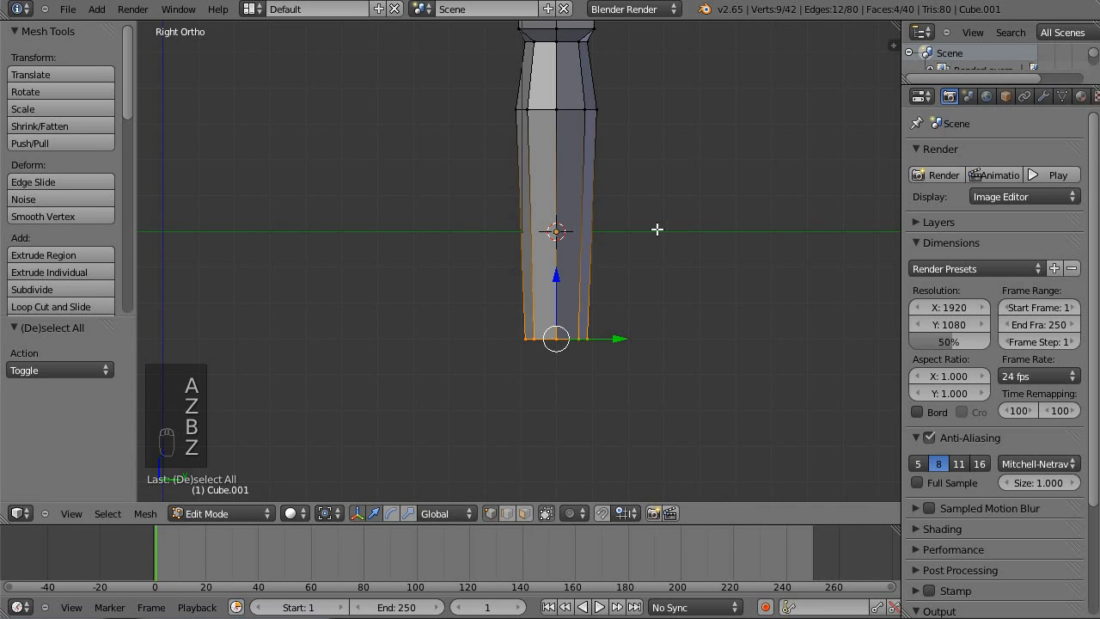
{"action": "key", "text": "s"}
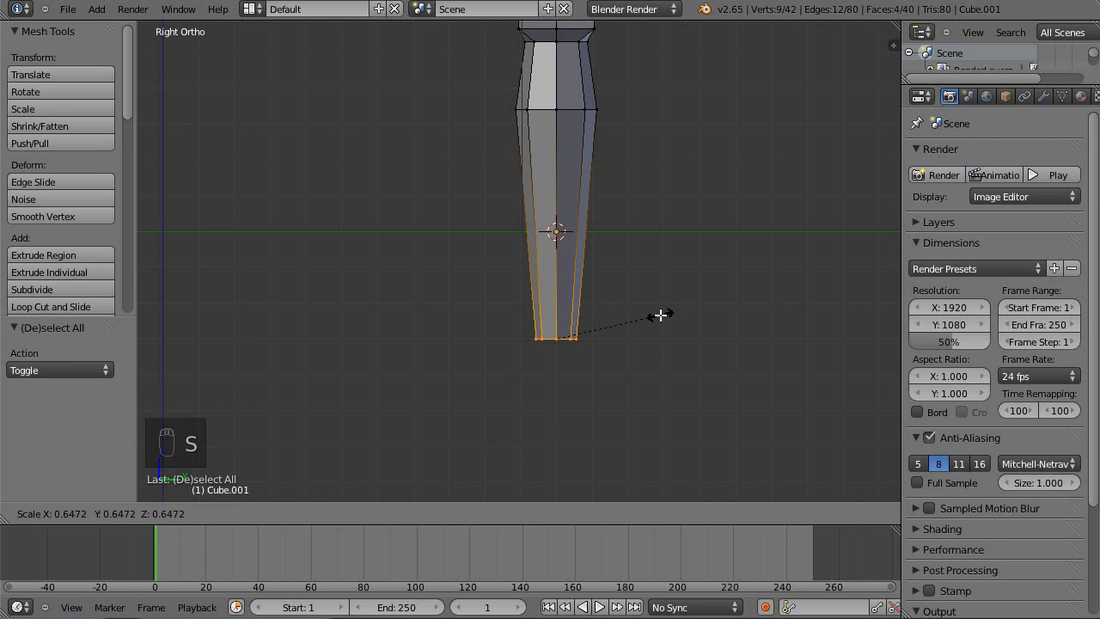
{"action": "left_click", "coordinate": [658, 314]}
{"action": "key", "text": "a"}
- In right view, select the leg's widest edge loop and move it down along Z, lengthening the upper taper
{"action": "middle_click_drag", "start_coordinate": [673, 258], "coordinate": [749, 312], "text": "shift"}
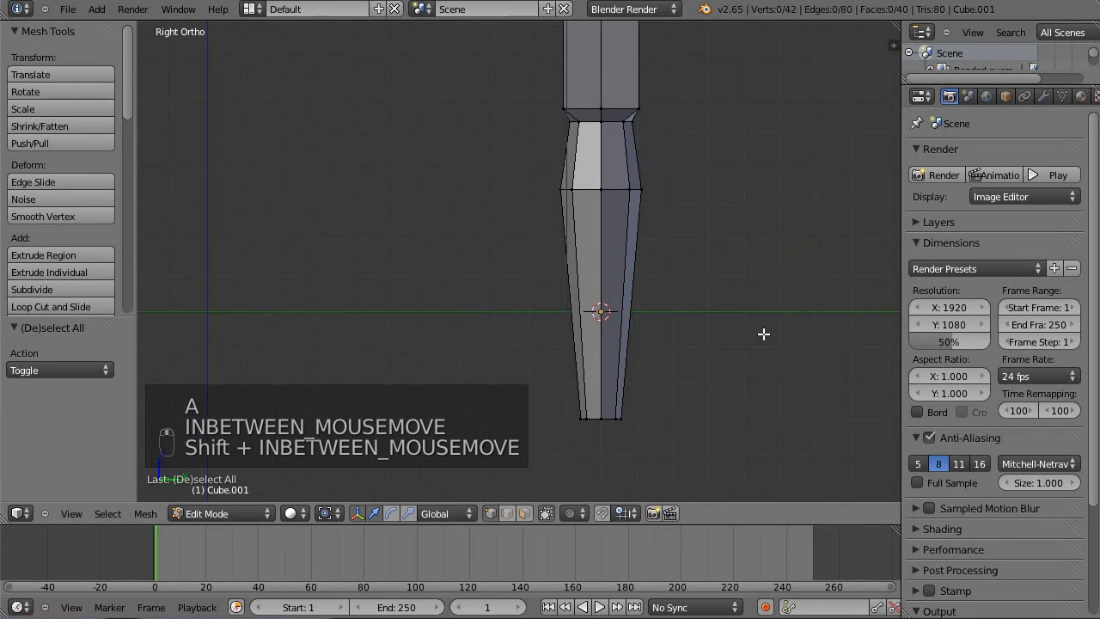
{"action": "middle_click_drag", "start_coordinate": [561, 234], "coordinate": [548, 292], "text": "shift"}
{"action": "middle_click_drag", "start_coordinate": [681, 293], "coordinate": [720, 304]}
{"action": "key", "text": "KP_3"}
{"action": "scroll", "coordinate": [680, 326], "scroll_direction": "up", "scroll_amount": 6}
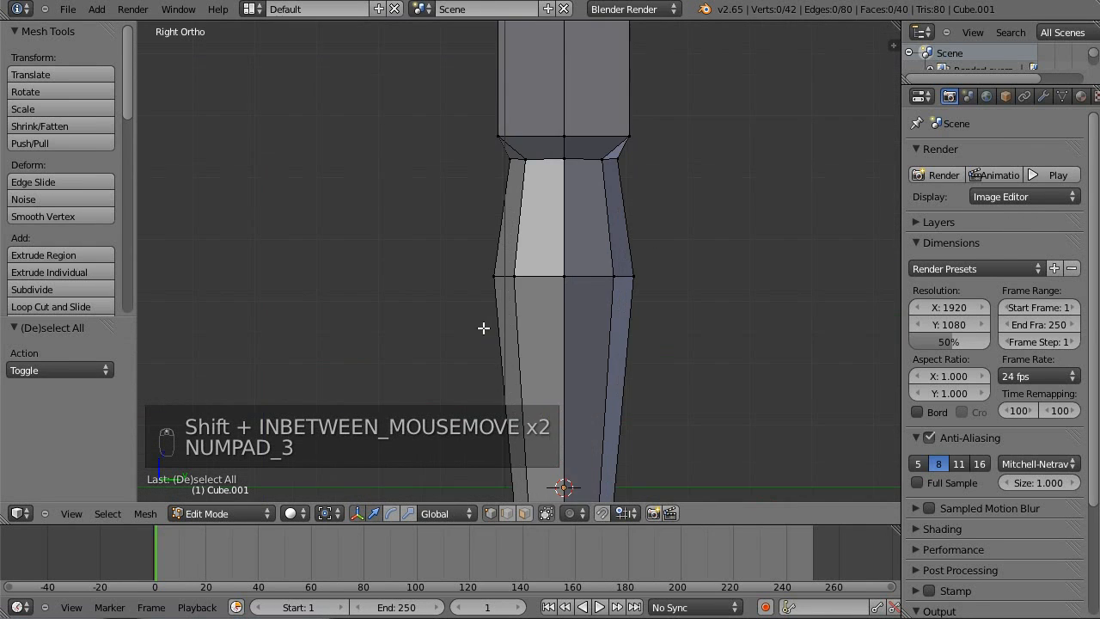
{"action": "middle_click_drag", "start_coordinate": [561, 380], "coordinate": [570, 285], "text": "shift"}
{"action": "right_click", "coordinate": [571, 305], "text": "alt"}
{"action": "left_click_drag", "start_coordinate": [524, 250], "coordinate": [519, 312]}
{"action": "key", "text": "a"}
{"action": "middle_click_drag", "start_coordinate": [538, 203], "coordinate": [628, 236], "text": "shift"}
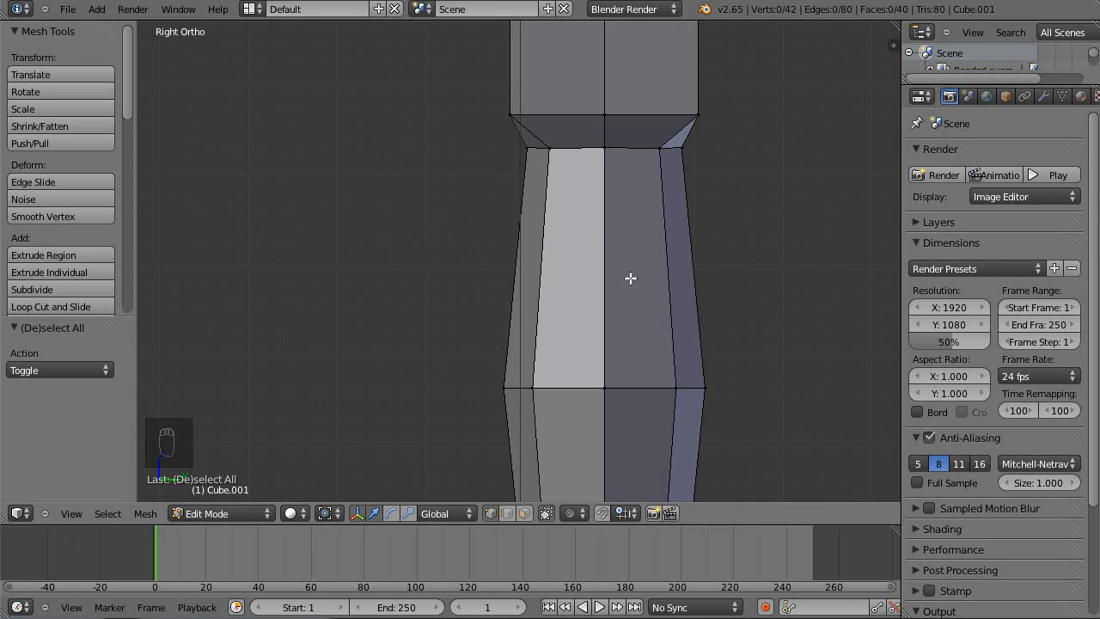
- Cut an edge loop in the upper taper, slide it fully up to the neck, and lower it along Z to form a straight collar
{"action": "key", "text": "ctrl+r"}
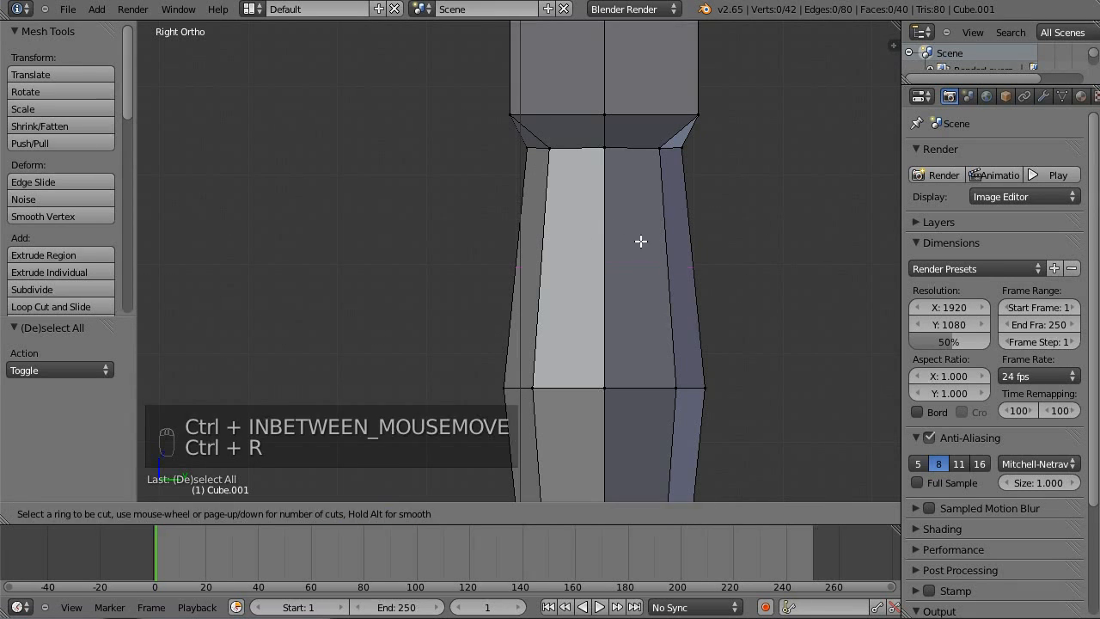
{"action": "left_click", "coordinate": [611, 218]}
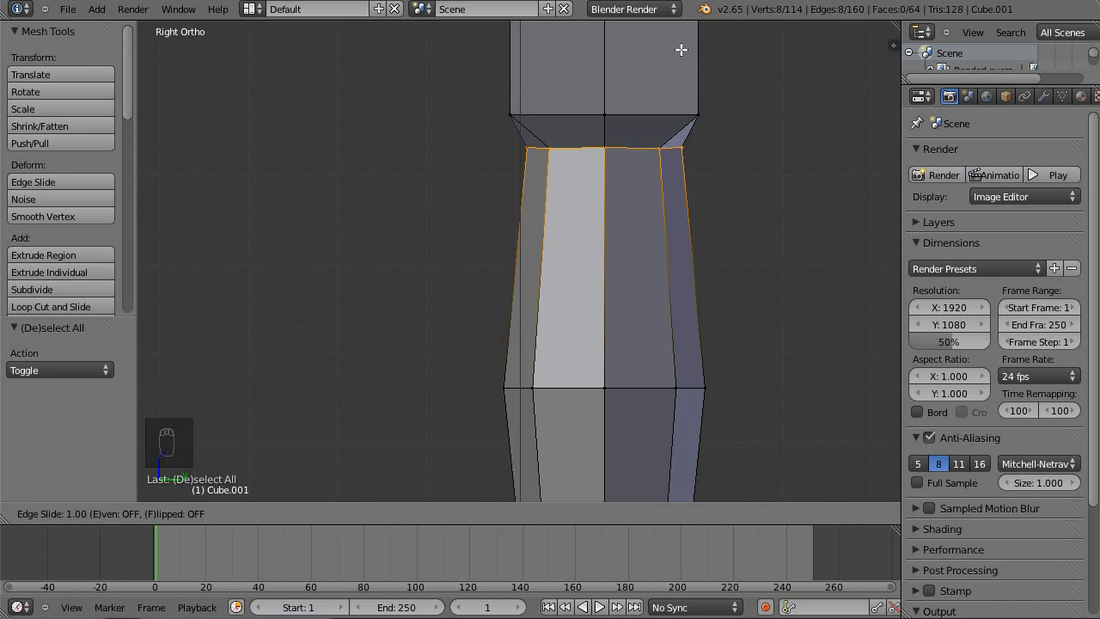
{"action": "left_click", "coordinate": [726, 50]}
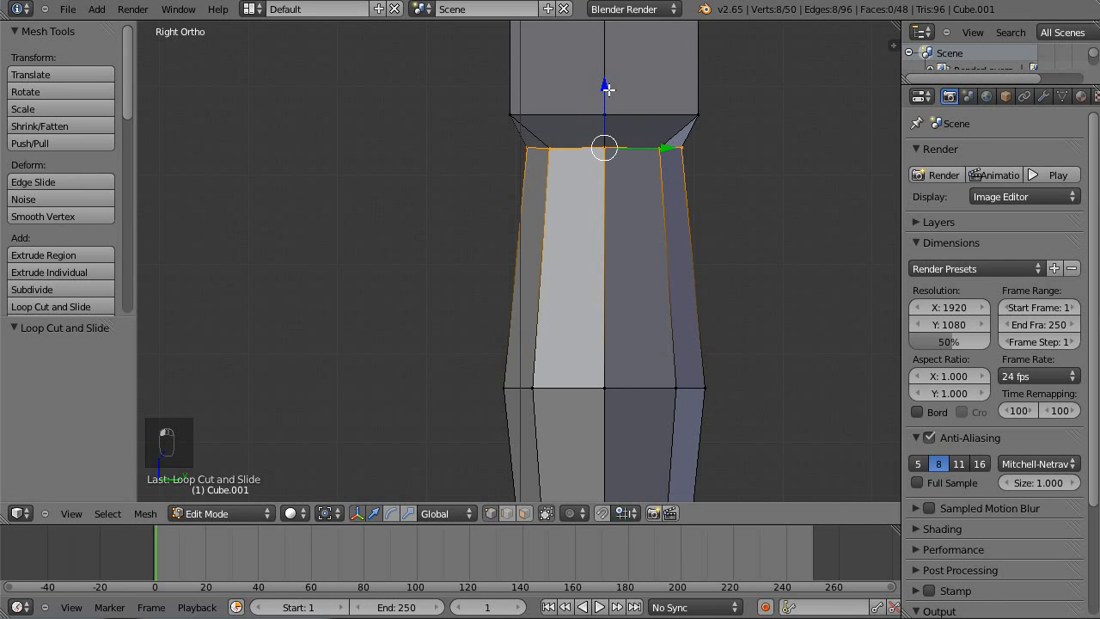
{"action": "left_click_drag", "start_coordinate": [606, 85], "coordinate": [701, 156]}
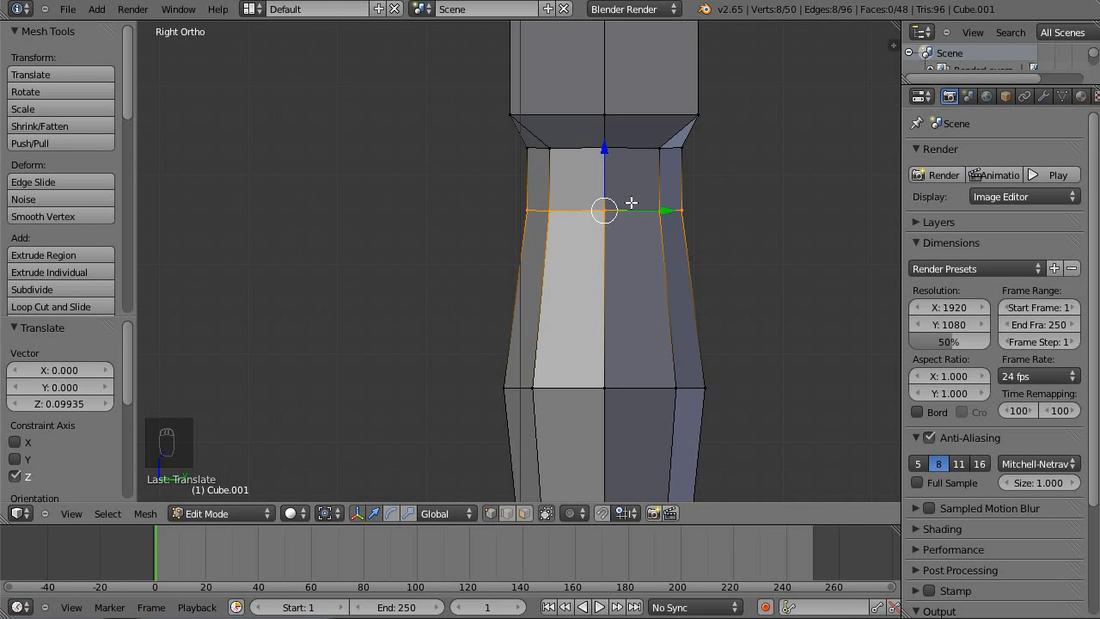
{"action": "left_click_drag", "start_coordinate": [608, 152], "coordinate": [612, 153]}
{"action": "key", "text": "a"}
- Cut two evenly spaced edge loops around the straight collar below the neck without sliding them
{"action": "key", "text": "ctrl+r"}
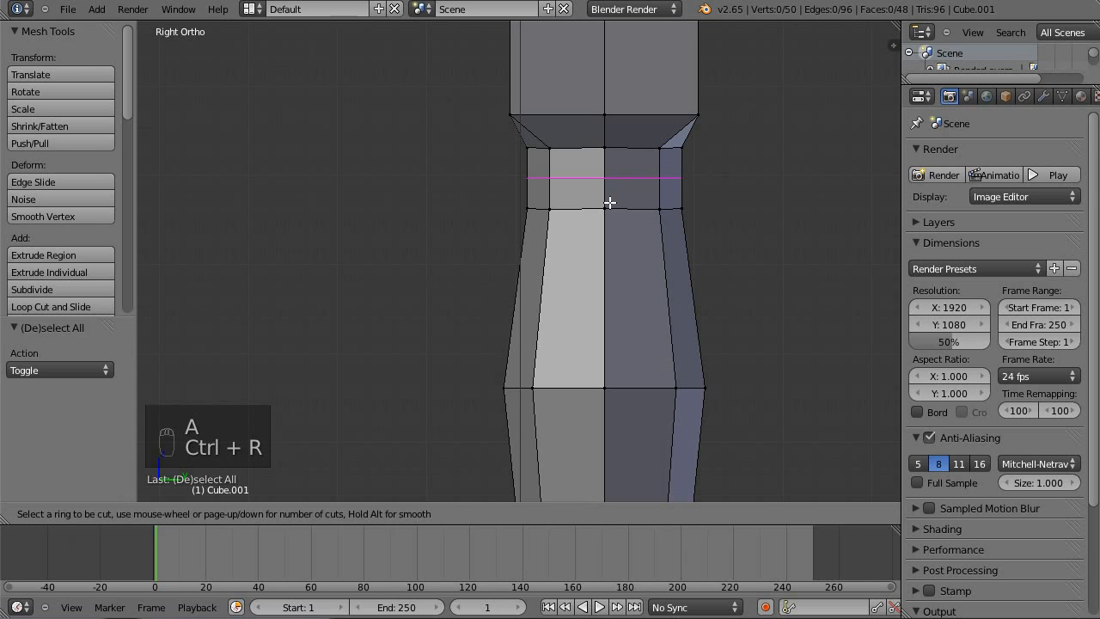
{"action": "scroll", "coordinate": [619, 186], "scroll_direction": "up", "scroll_amount": 1}
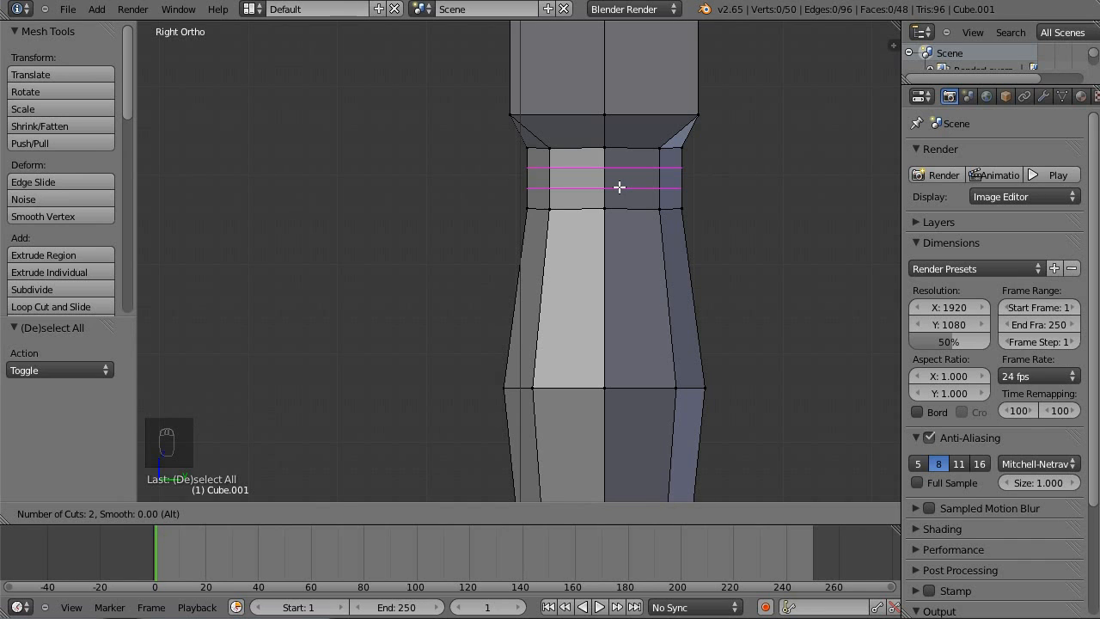
{"action": "left_click", "coordinate": [618, 186]}
{"action": "right_click", "coordinate": [619, 186]}
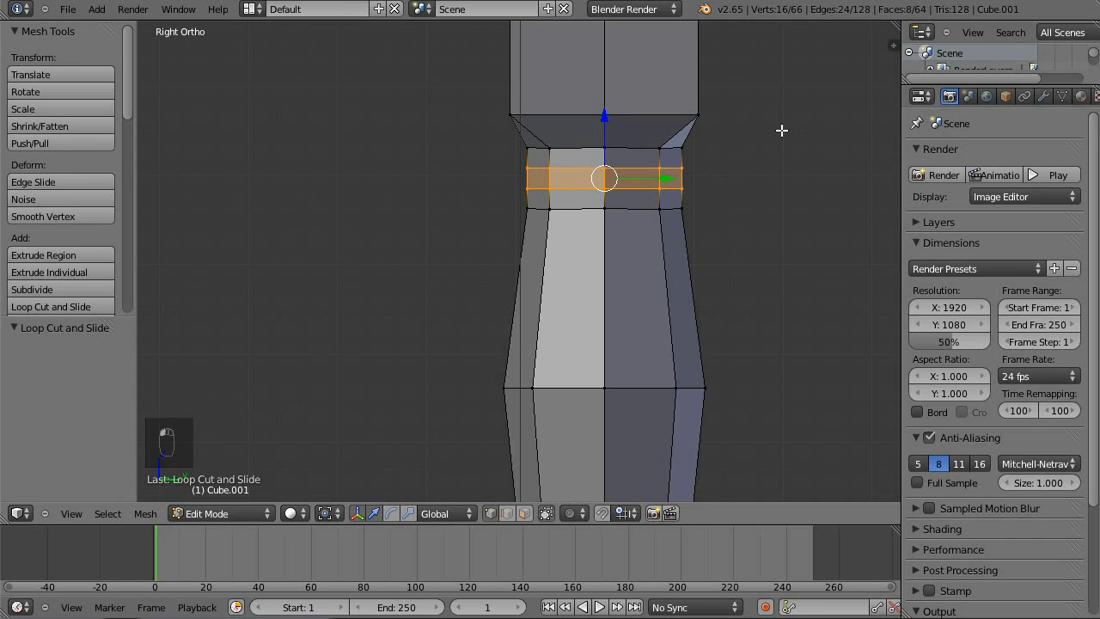
- Scale the collar's two edge loops by about 1.28, and stretch the band along Z by about 1.34, 1.2 and 1.06
{"action": "key", "text": "s"}
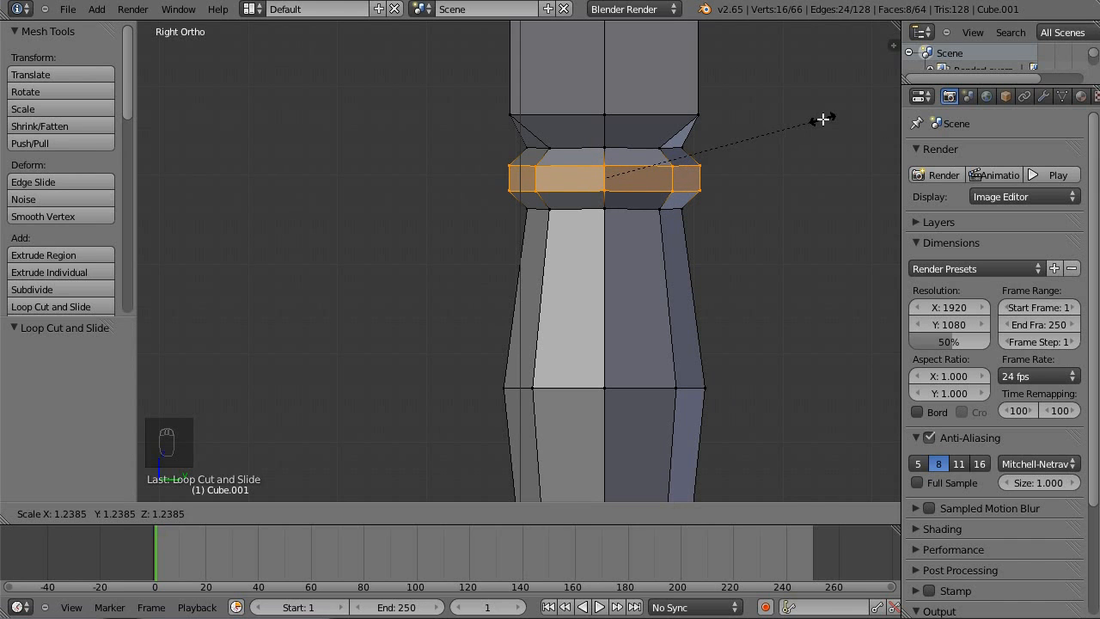
{"action": "left_click", "coordinate": [830, 113]}
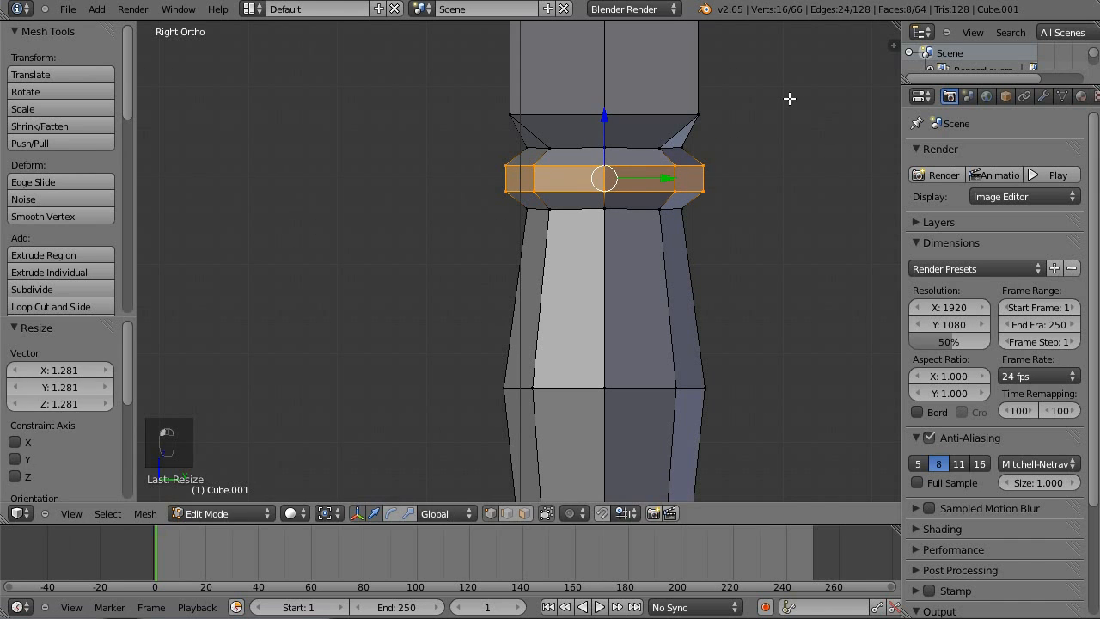
{"action": "key", "text": "s"}
{"action": "key", "text": "z"}
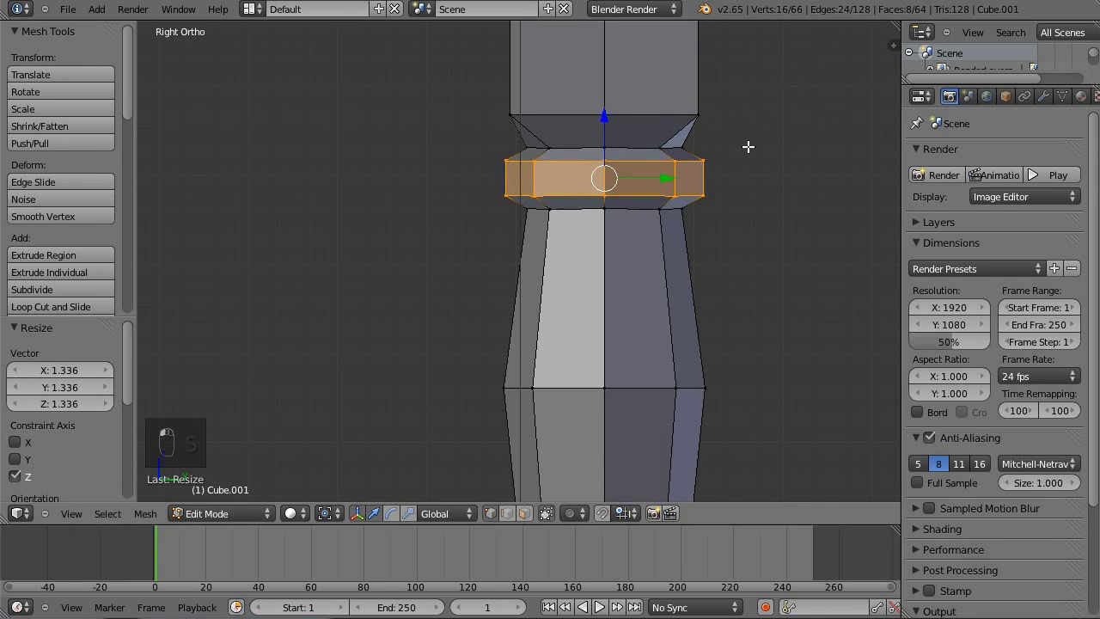
{"action": "key", "text": "s"}
{"action": "left_click", "coordinate": [773, 129]}
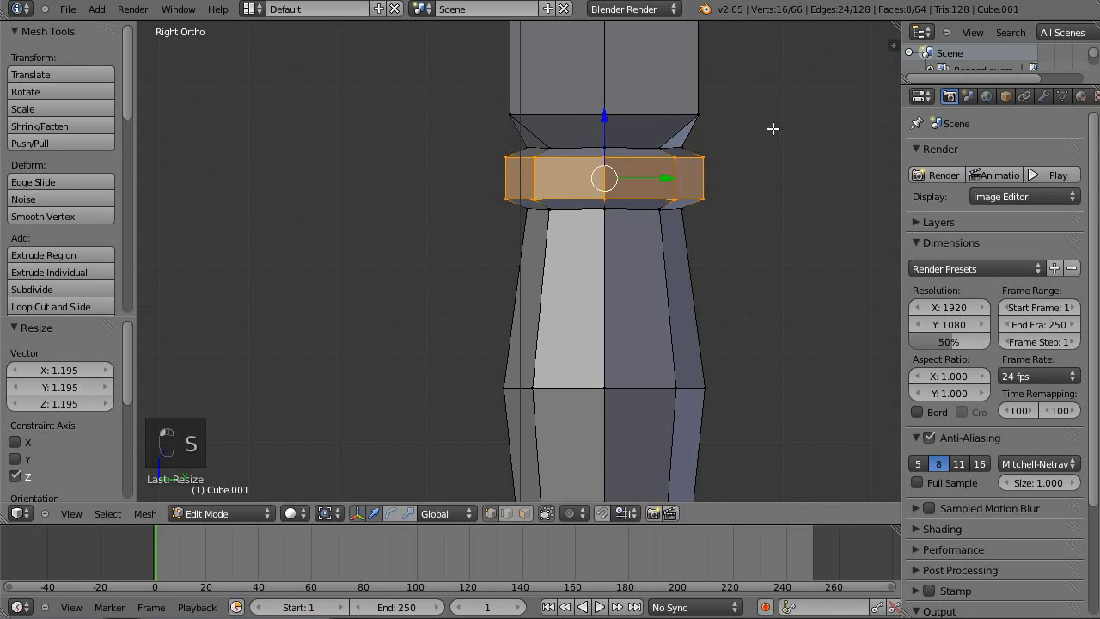
{"action": "key", "text": "s"}
{"action": "left_click", "coordinate": [603, 190]}
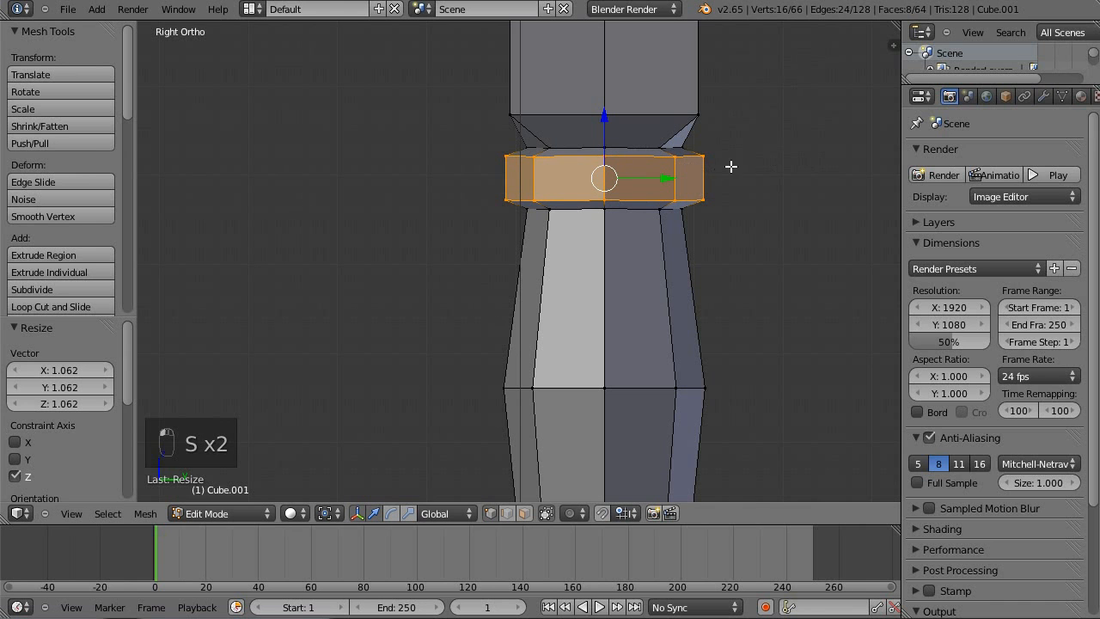
{"action": "key", "text": "a"}
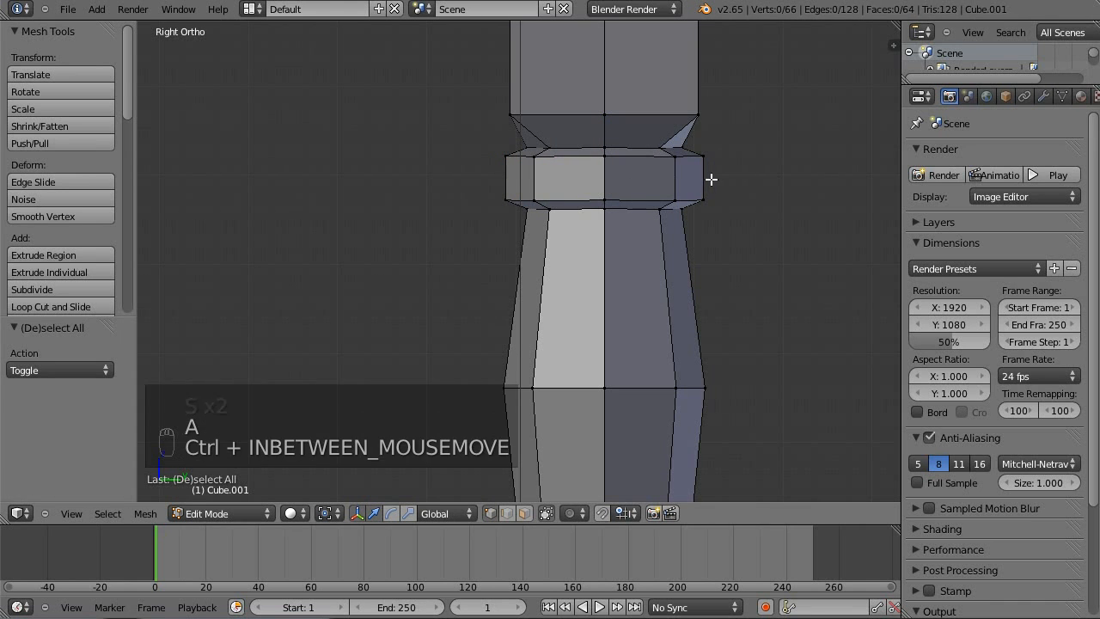
- Cut an edge loop around the middle of the collar band and scale it outward slightly to round the ring
{"action": "key", "text": "ctrl+r"}
{"action": "left_click", "coordinate": [711, 178]}
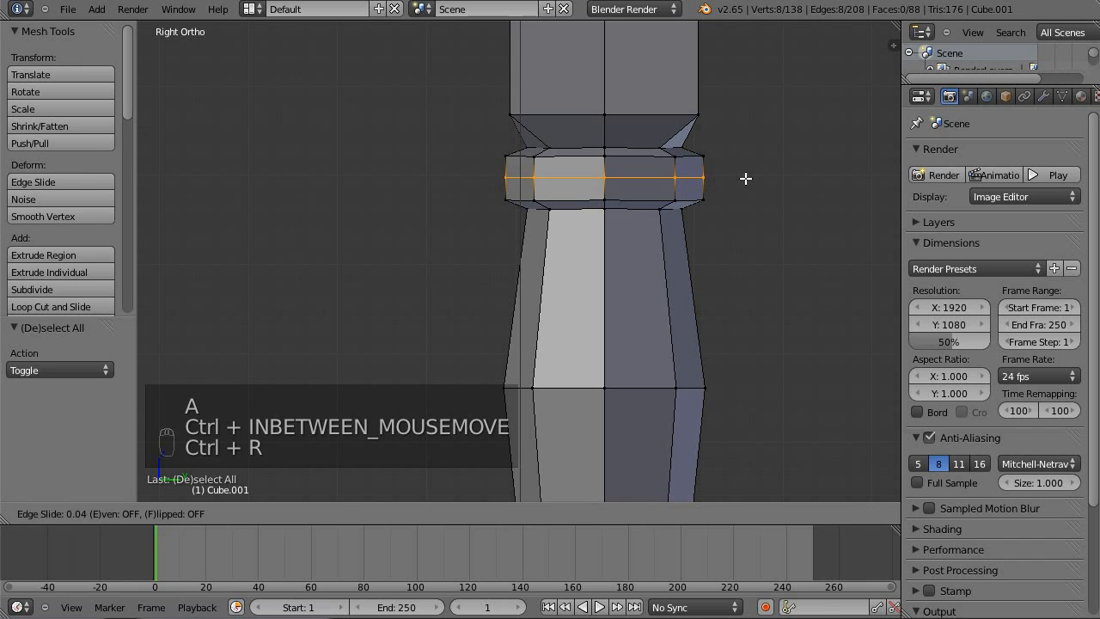
{"action": "left_click", "coordinate": [745, 178]}
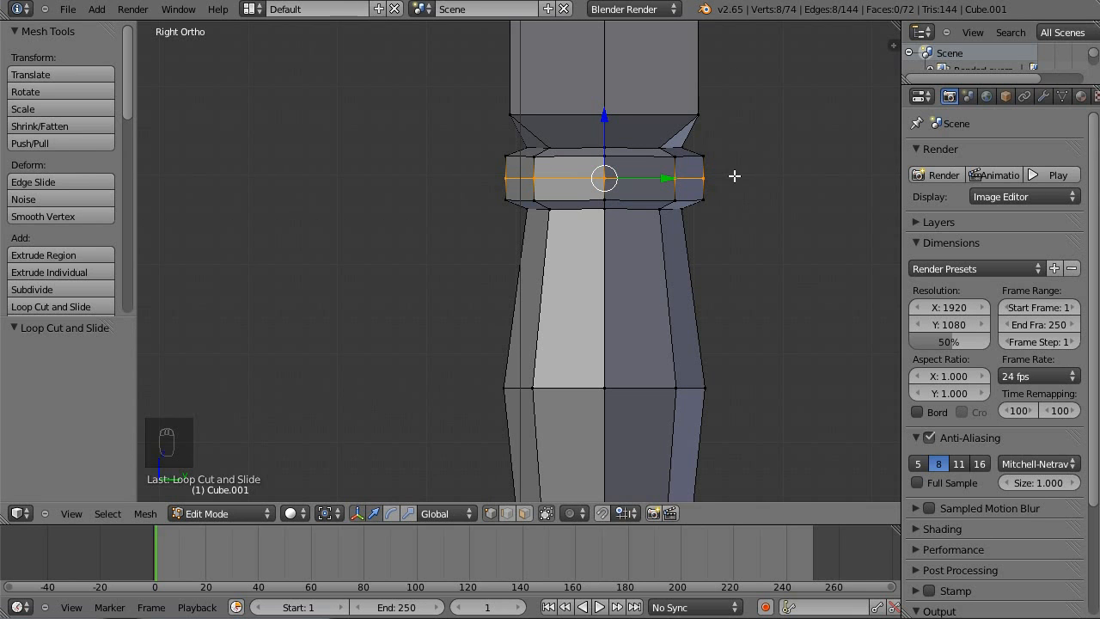
{"action": "key", "text": "s"}
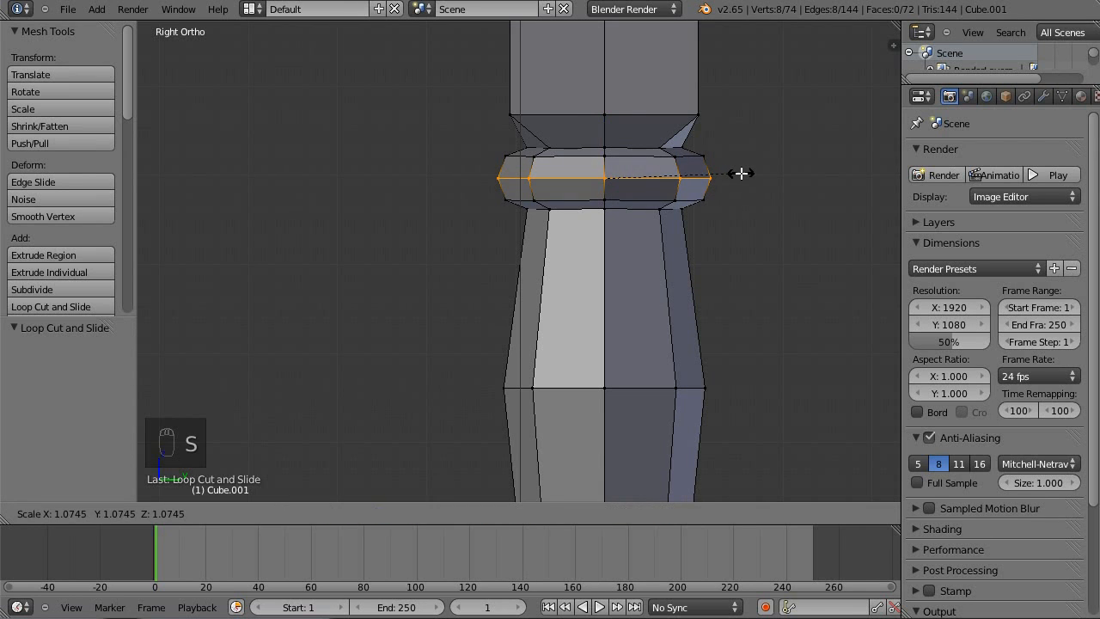
{"action": "left_click", "coordinate": [739, 173]}
{"action": "key", "text": "a"}
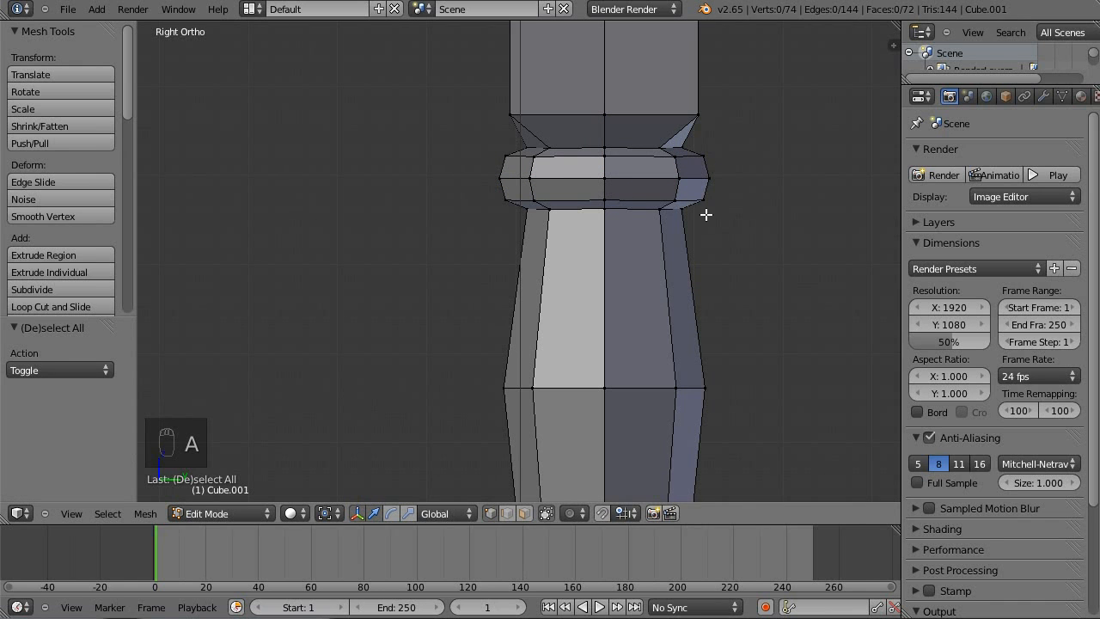
- Cut an edge loop in the upper taper, slide it fully up to the ring, and lower it about 0.178 along Z
{"action": "middle_click_drag", "start_coordinate": [642, 211], "coordinate": [585, 232], "text": "shift"}
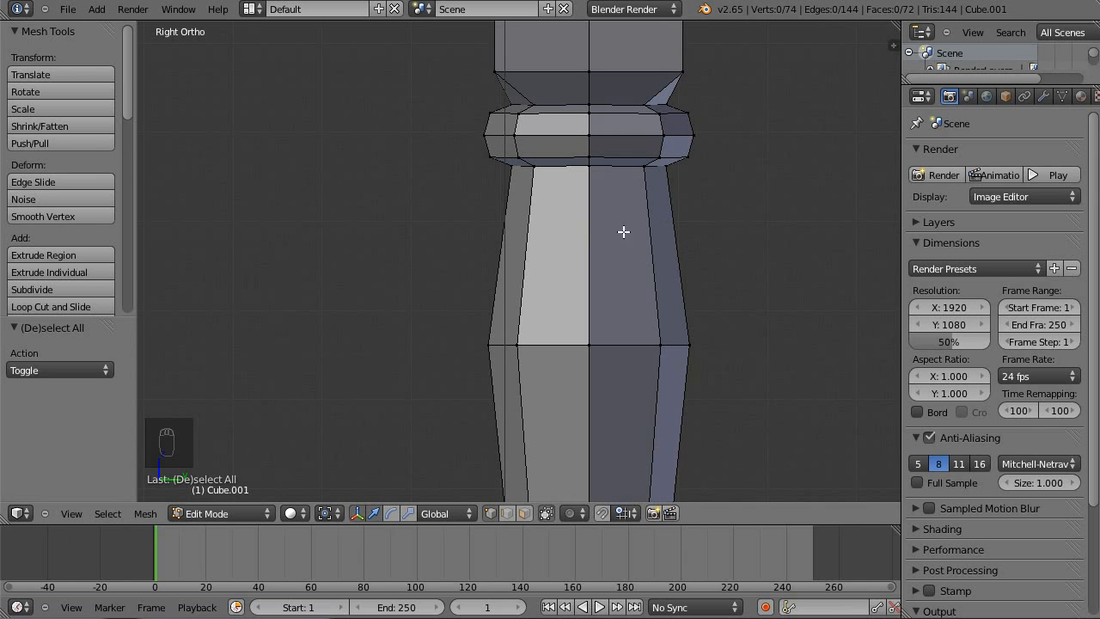
{"action": "key", "text": "ctrl+r"}
{"action": "left_click", "coordinate": [660, 206]}
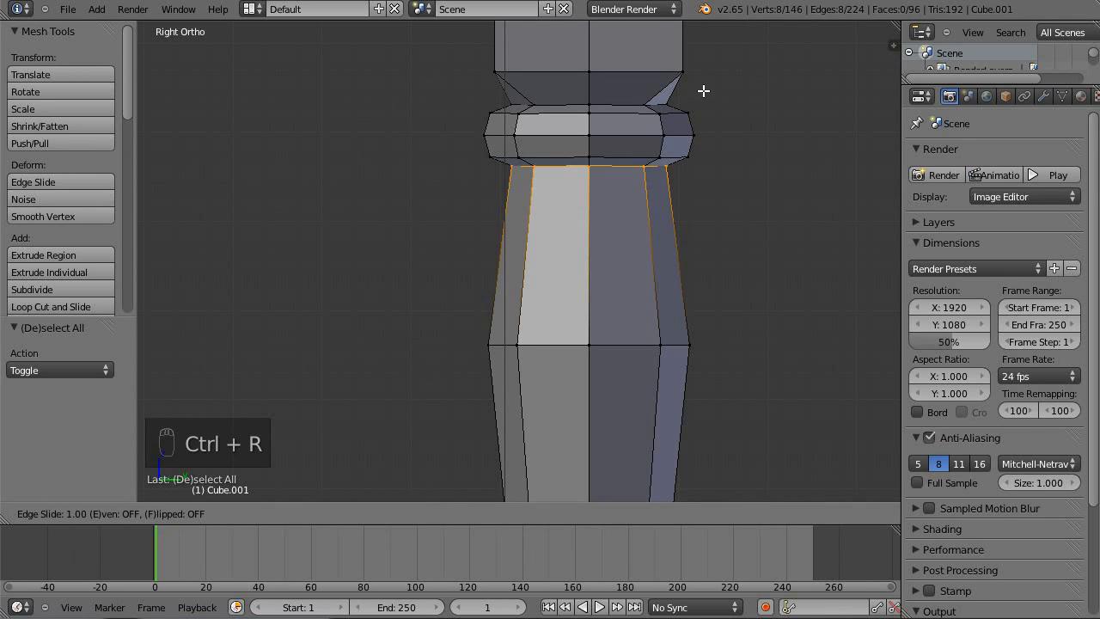
{"action": "left_click", "coordinate": [732, 159]}
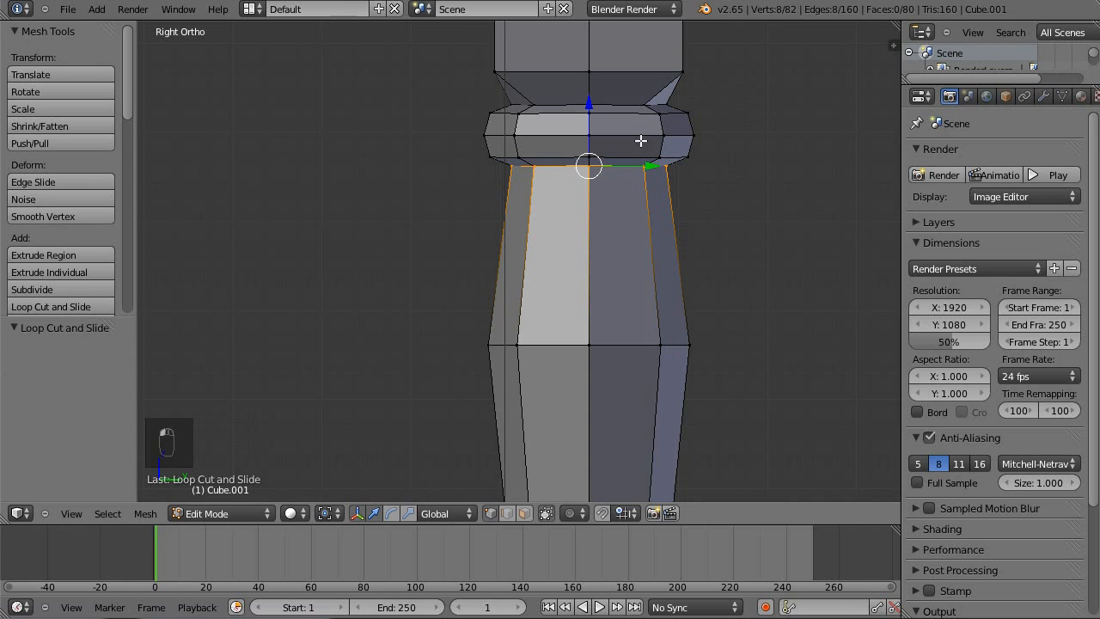
{"action": "left_click_drag", "start_coordinate": [588, 116], "coordinate": [603, 269]}
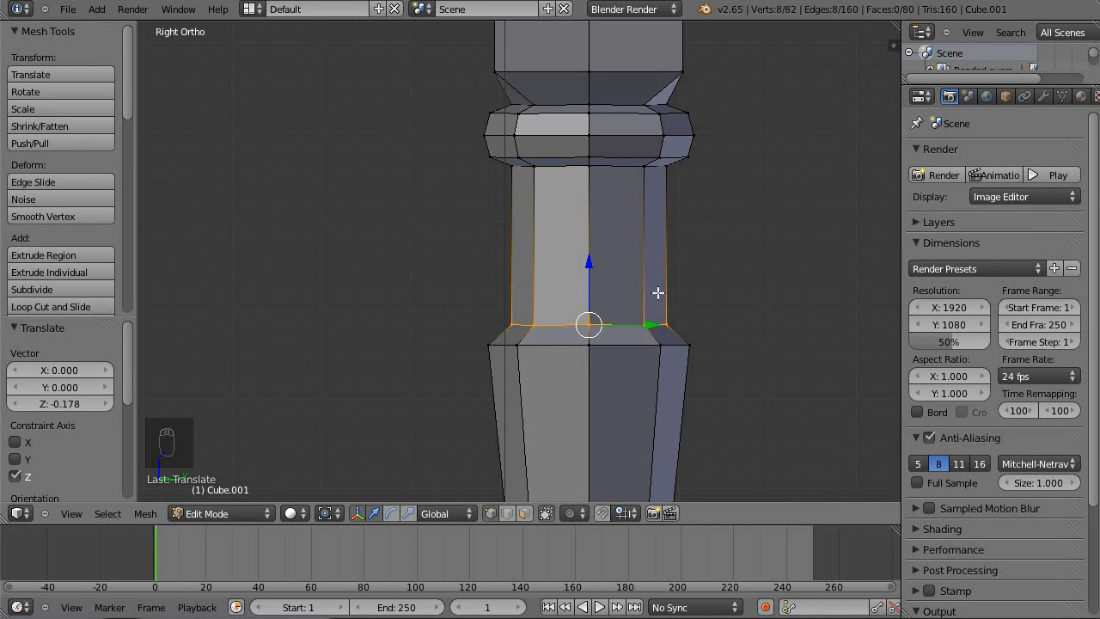
{"action": "middle_click_drag", "start_coordinate": [708, 279], "coordinate": [779, 319], "text": "shift"}
{"action": "key", "text": "a"}
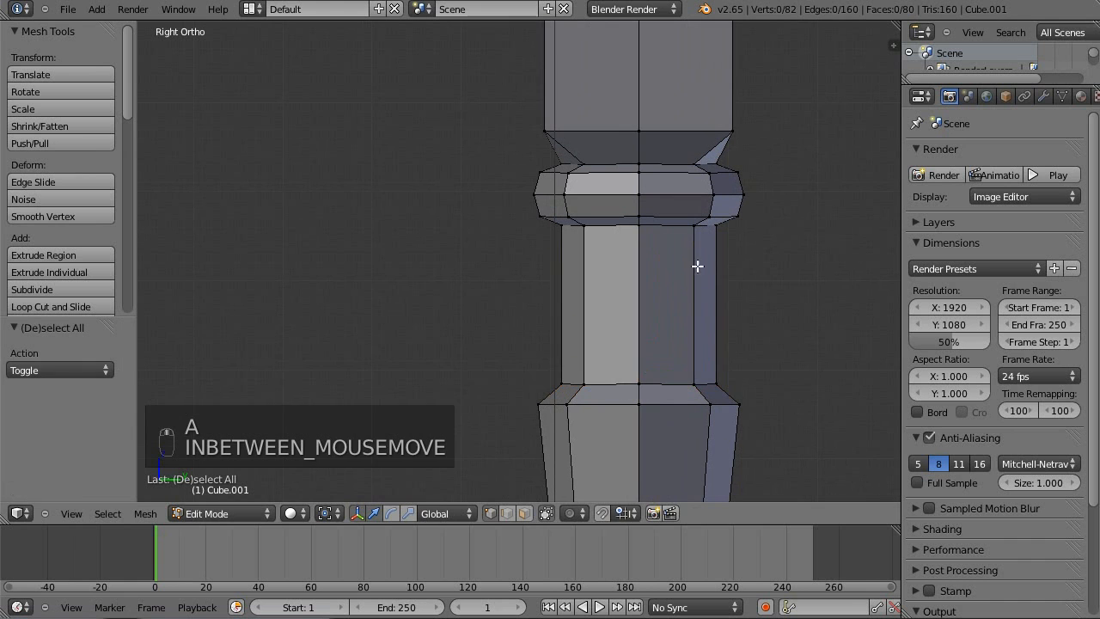
- Cut two evenly spaced edge loops around the straight section below the ring and scale them outward by about 1.41
{"action": "key", "text": "ctrl+r"}
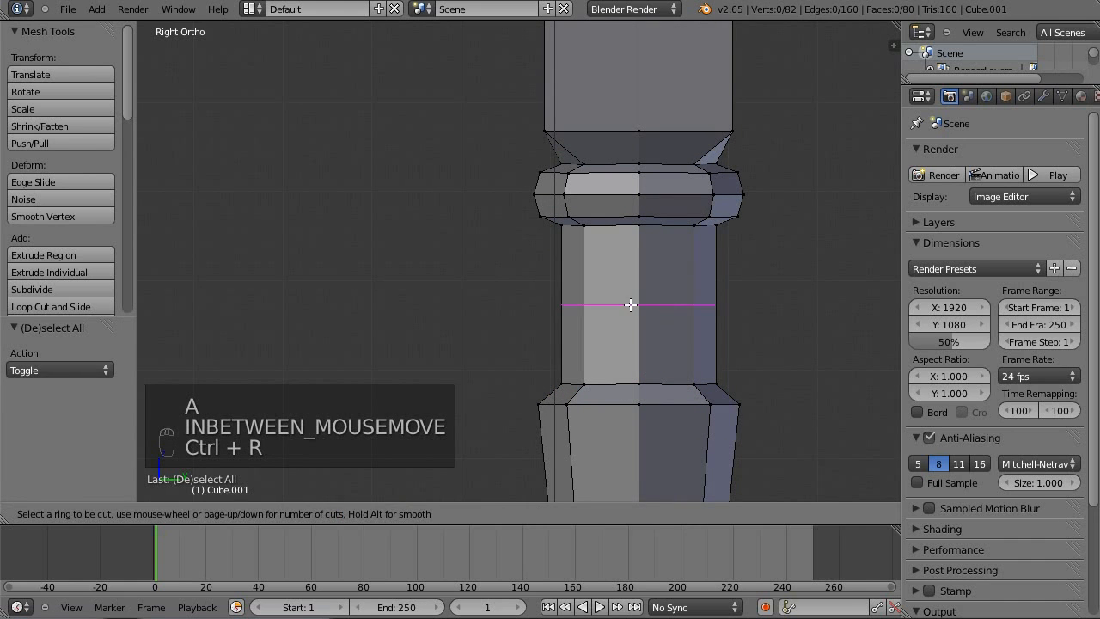
{"action": "scroll", "coordinate": [631, 304], "scroll_direction": "up", "scroll_amount": 1}
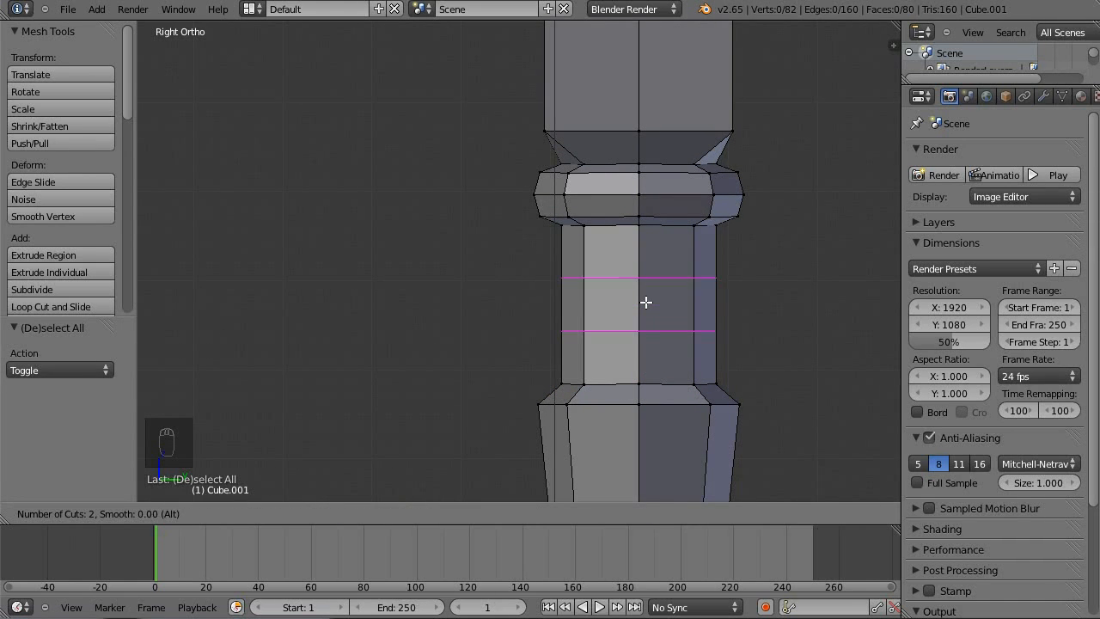
{"action": "left_click", "coordinate": [645, 302]}
{"action": "right_click", "coordinate": [646, 303]}
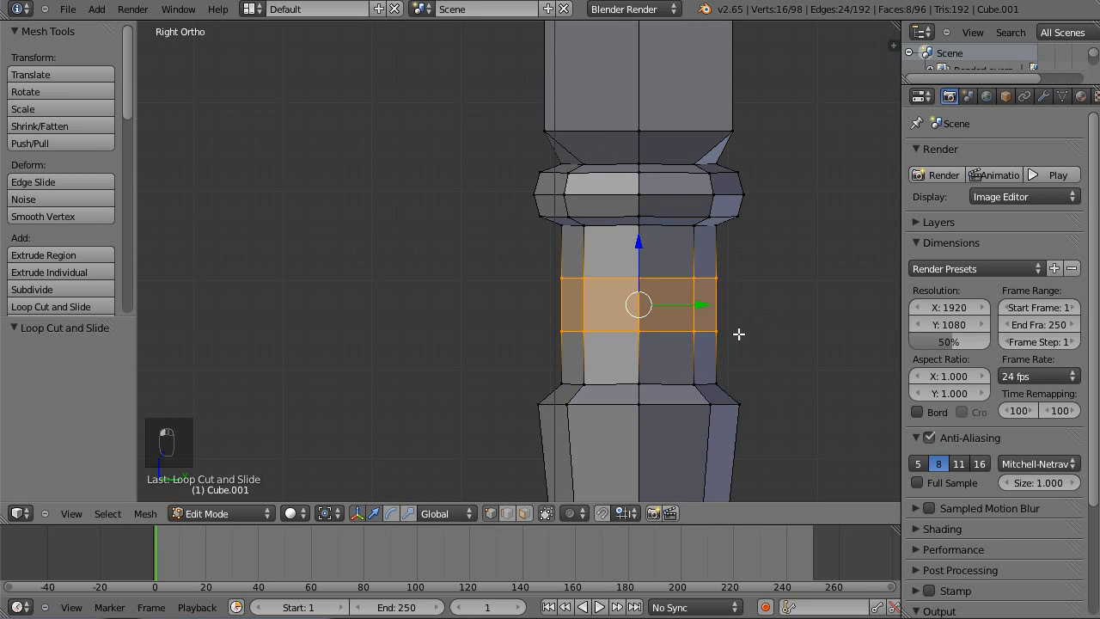
{"action": "key", "text": "s"}
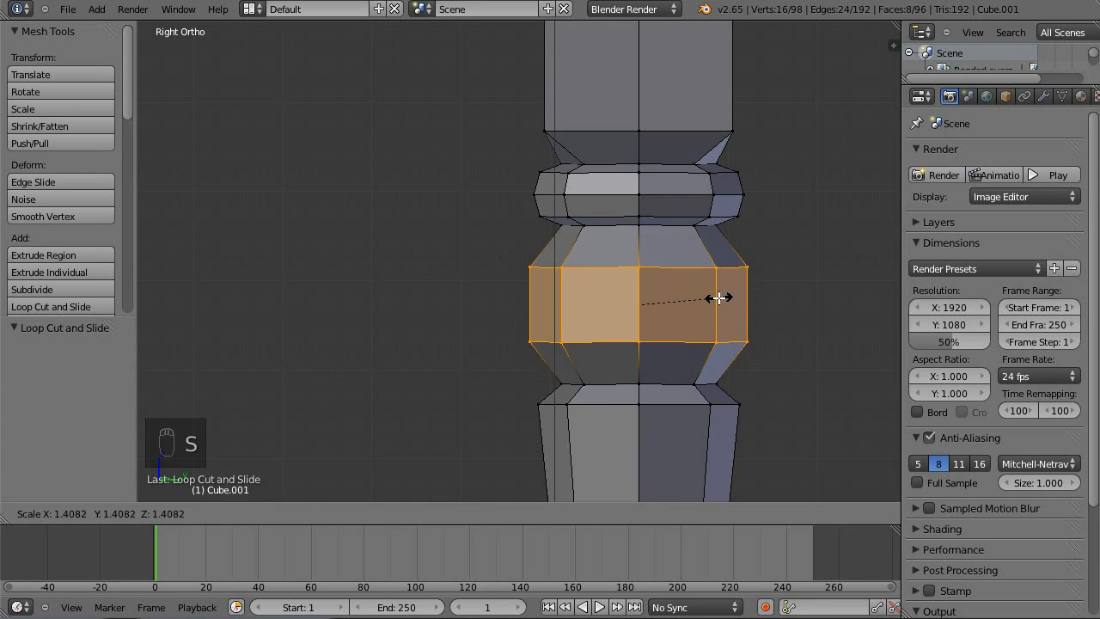
{"action": "left_click", "coordinate": [716, 298]}
{"action": "key", "text": "a"}
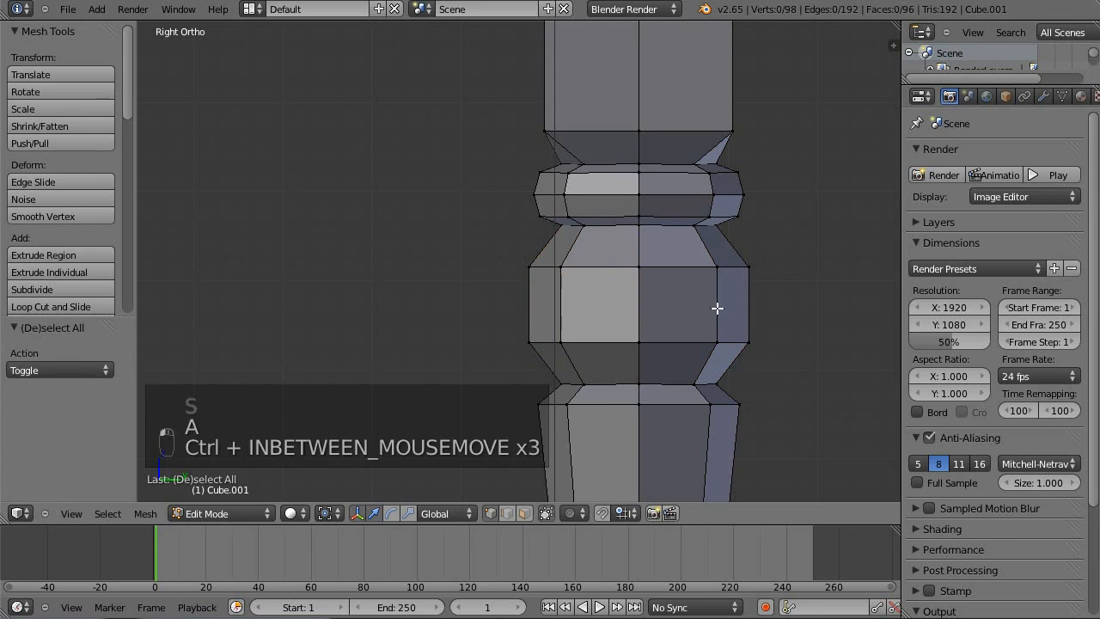
- Select both edge loops of the widened band and scale them along Z by about 1.33
{"action": "right_click", "coordinate": [700, 266], "text": "alt"}
{"action": "right_click", "coordinate": [682, 347], "text": "alt+shift"}
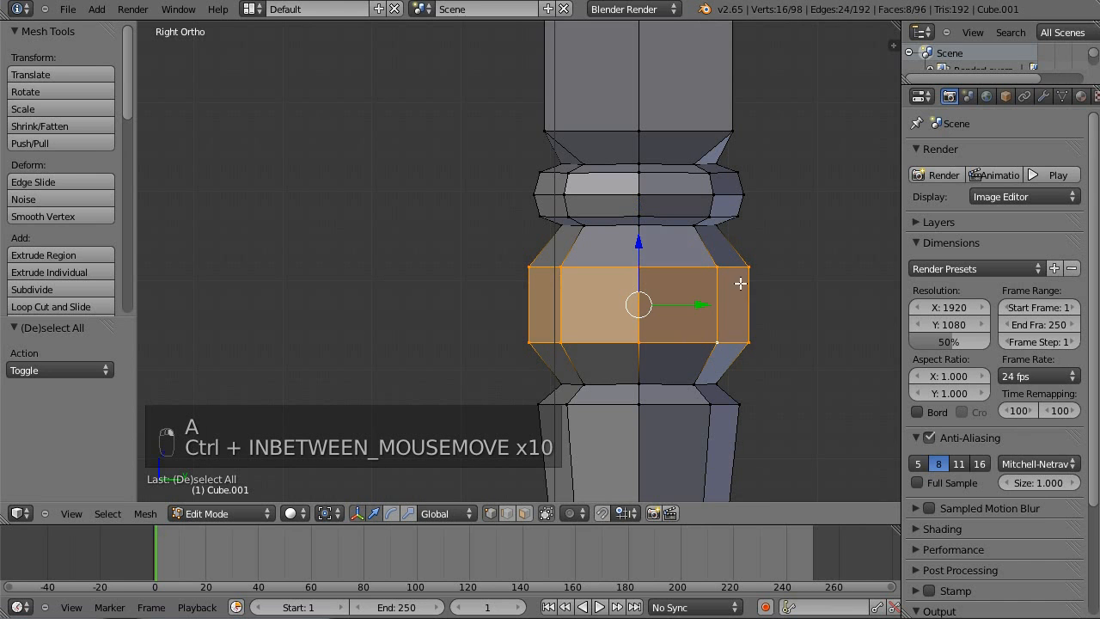
{"action": "key", "text": "s"}
{"action": "key", "text": "z"}
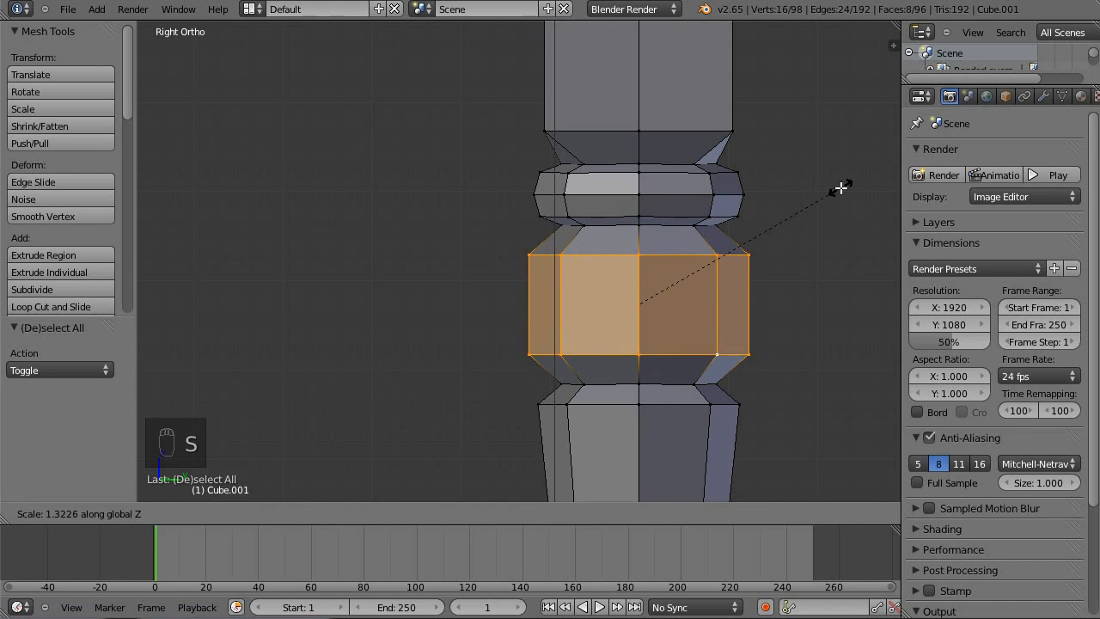
{"action": "left_click", "coordinate": [842, 186]}
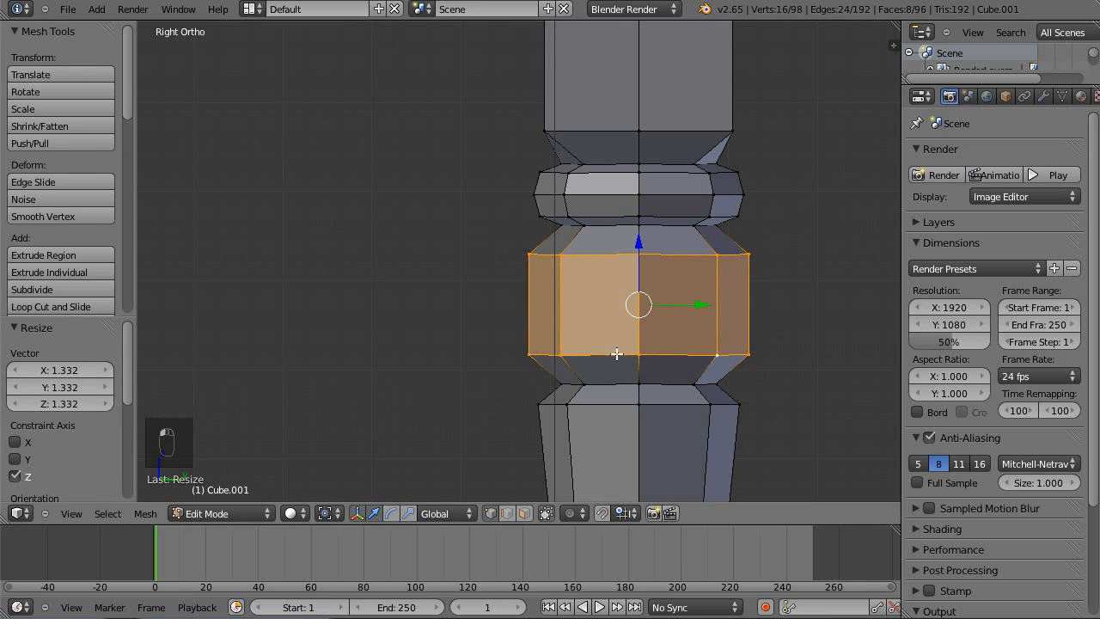
- Cut a centred edge loop around the wide band and scale it outward by about 1.14 to form a rounded bulb
{"action": "key", "text": "ctrl+r"}
{"action": "left_click", "coordinate": [727, 295]}
{"action": "right_click", "coordinate": [812, 255]}
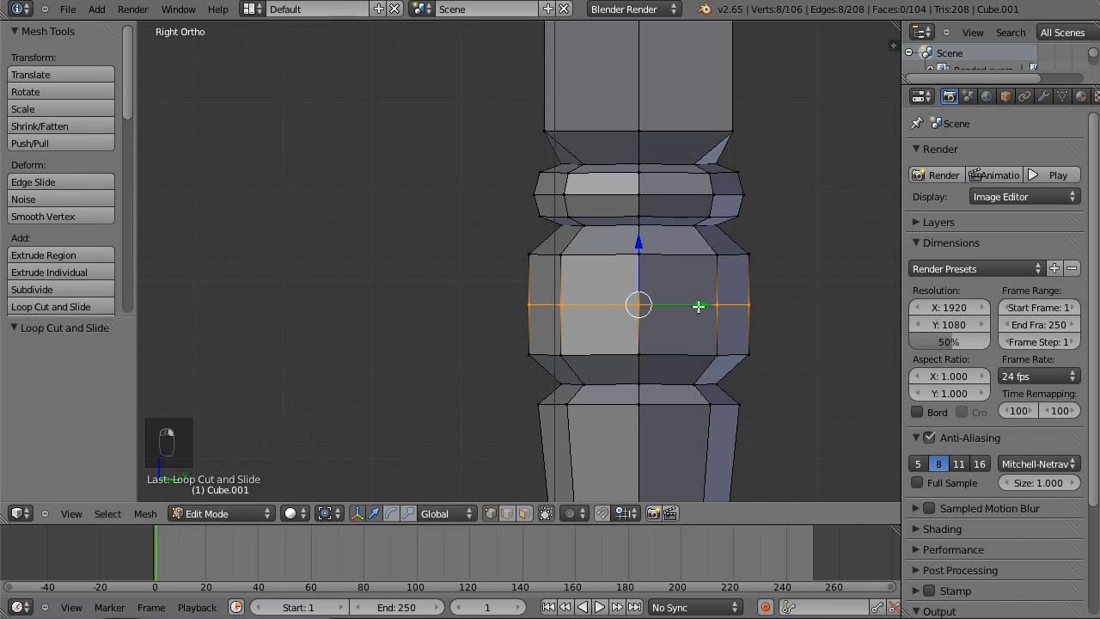
{"action": "key", "text": "s"}
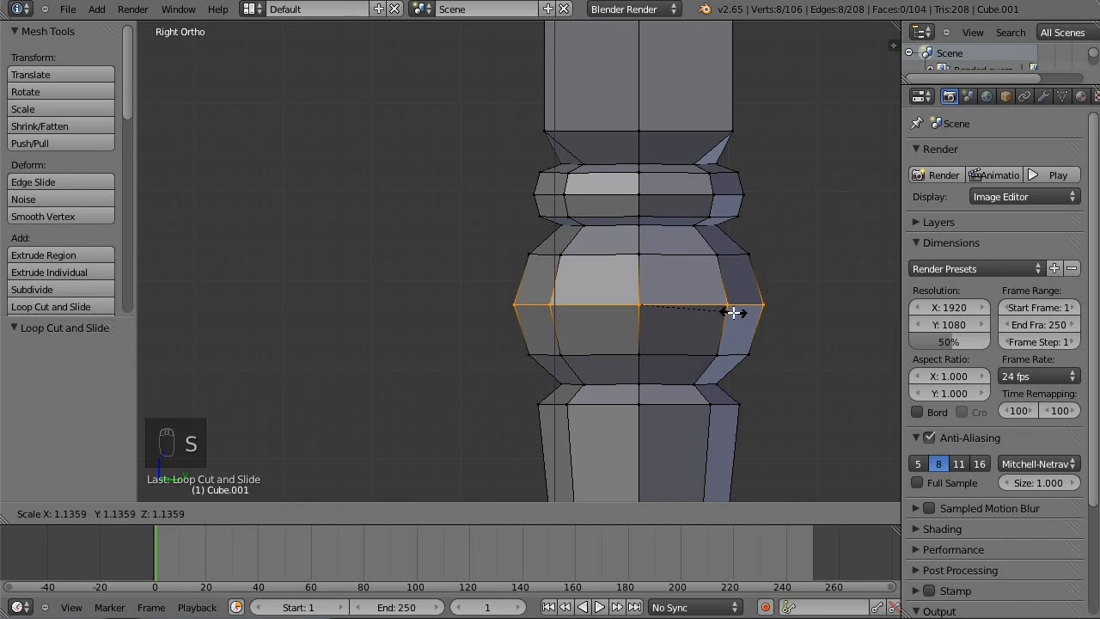
{"action": "left_click", "coordinate": [731, 311]}
{"action": "key", "text": "a"}
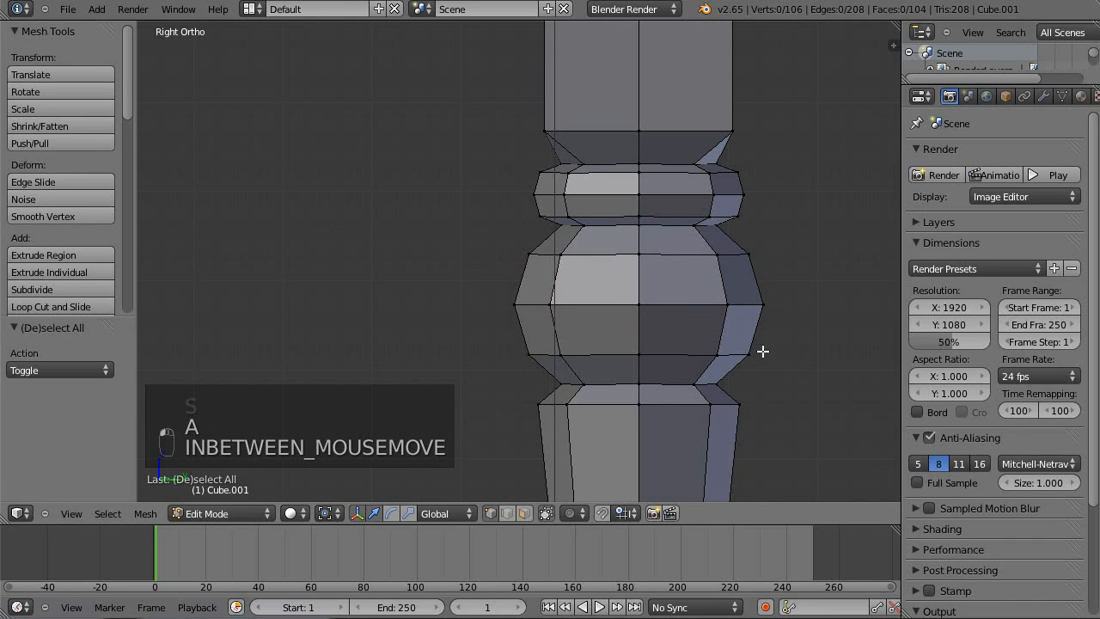
{"action": "scroll", "coordinate": [724, 263], "scroll_direction": "down", "scroll_amount": 4}
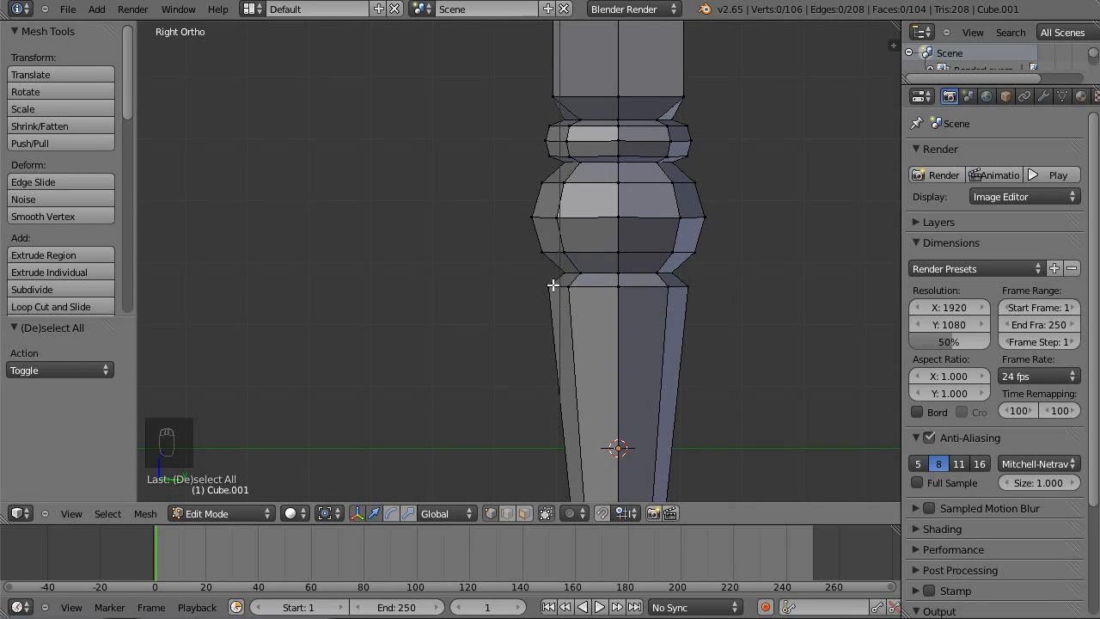
{"action": "key", "text": "b"}
{"action": "left_click_drag", "start_coordinate": [530, 263], "coordinate": [778, 323]}
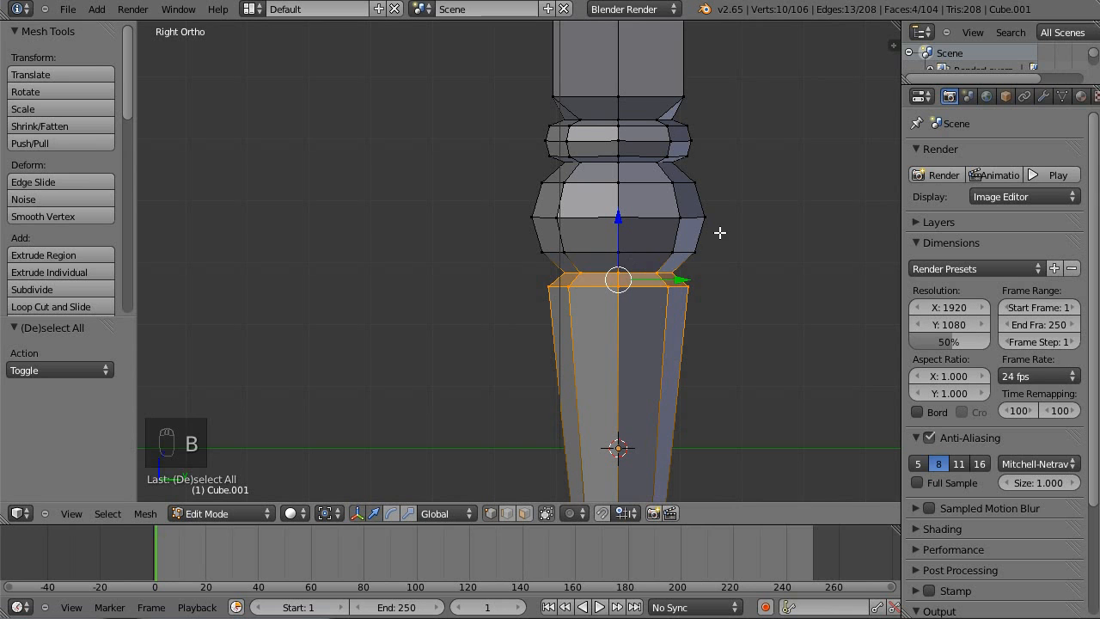
{"action": "key", "text": "a"}
{"action": "key", "text": "b"}
{"action": "left_click_drag", "start_coordinate": [489, 171], "coordinate": [774, 325]}
{"action": "key", "text": "s"}
{"action": "key", "text": "z"}
{"action": "left_click", "coordinate": [599, 155]}
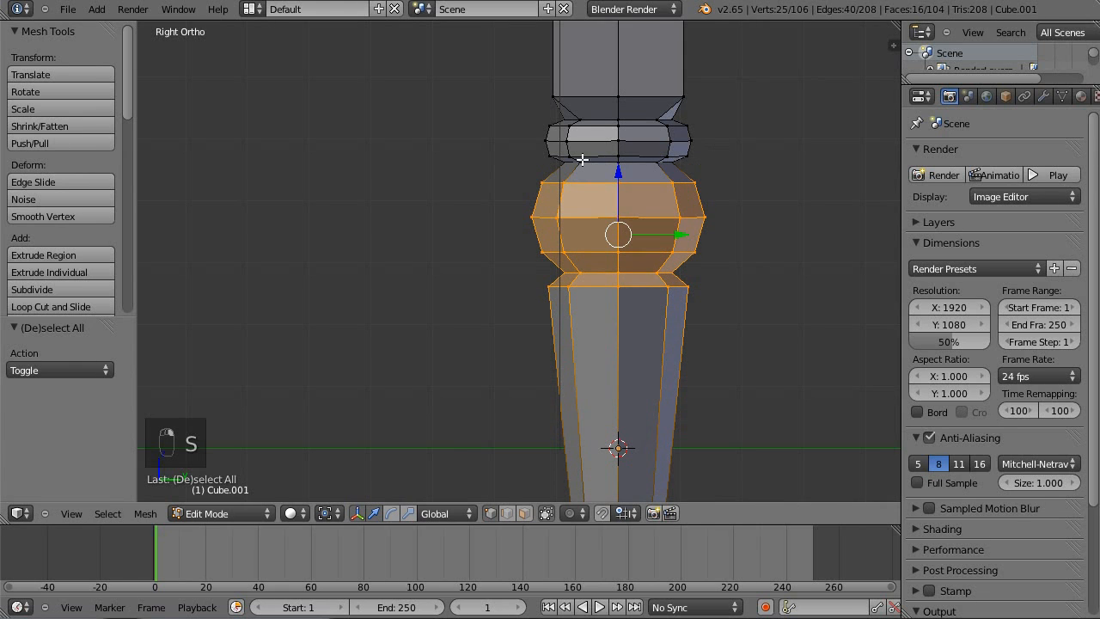
{"action": "key", "text": "a"}
- Select the bulb's five edge loops, scale them along Z by about 1.21, and lower them about 0.021 along Z
{"action": "right_click", "coordinate": [654, 259], "text": "alt"}
{"action": "right_click", "coordinate": [655, 252], "text": "alt+shift"}
{"action": "right_click", "coordinate": [660, 216], "text": "alt+shift"}
{"action": "right_click", "coordinate": [662, 184], "text": "alt+shift"}
{"action": "right_click", "coordinate": [649, 164], "text": "alt+shift"}
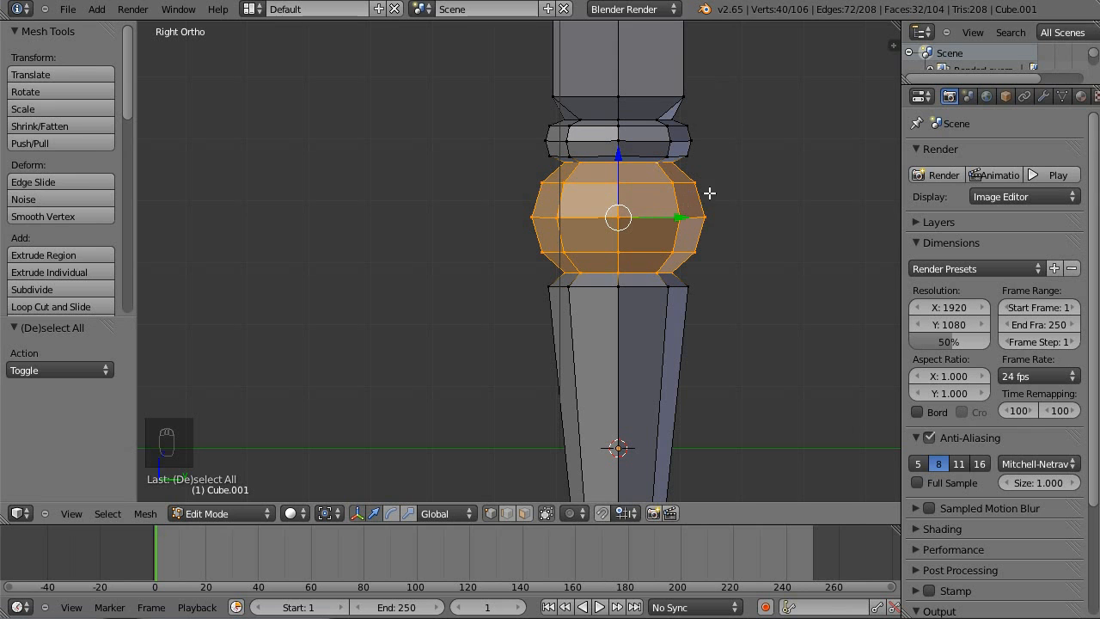
{"action": "key", "text": "s"}
{"action": "key", "text": "z"}
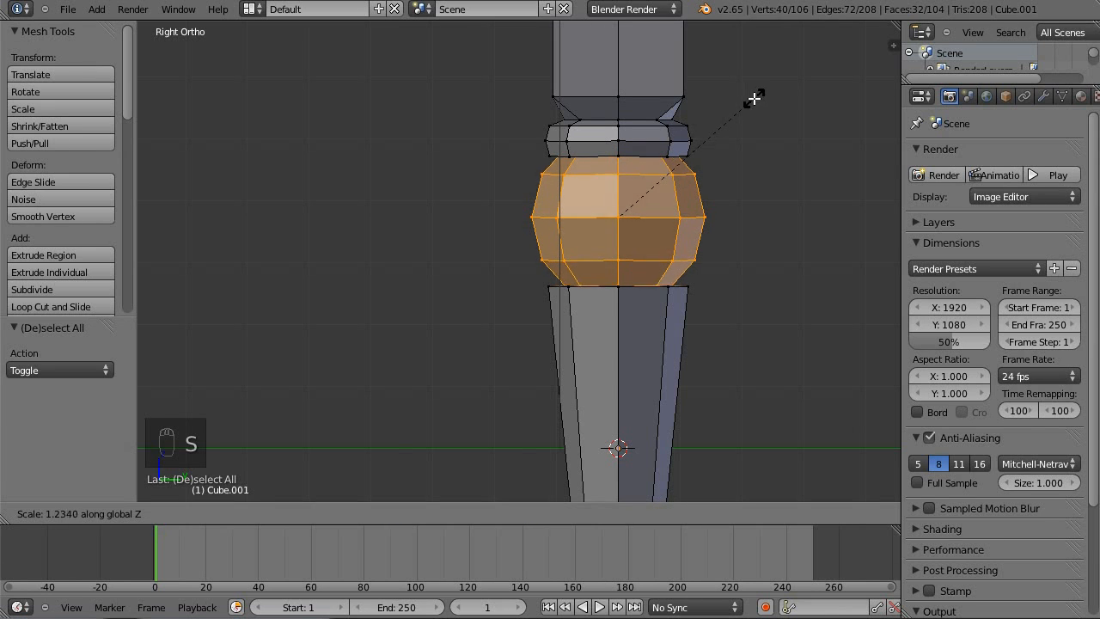
{"action": "left_click", "coordinate": [751, 98]}
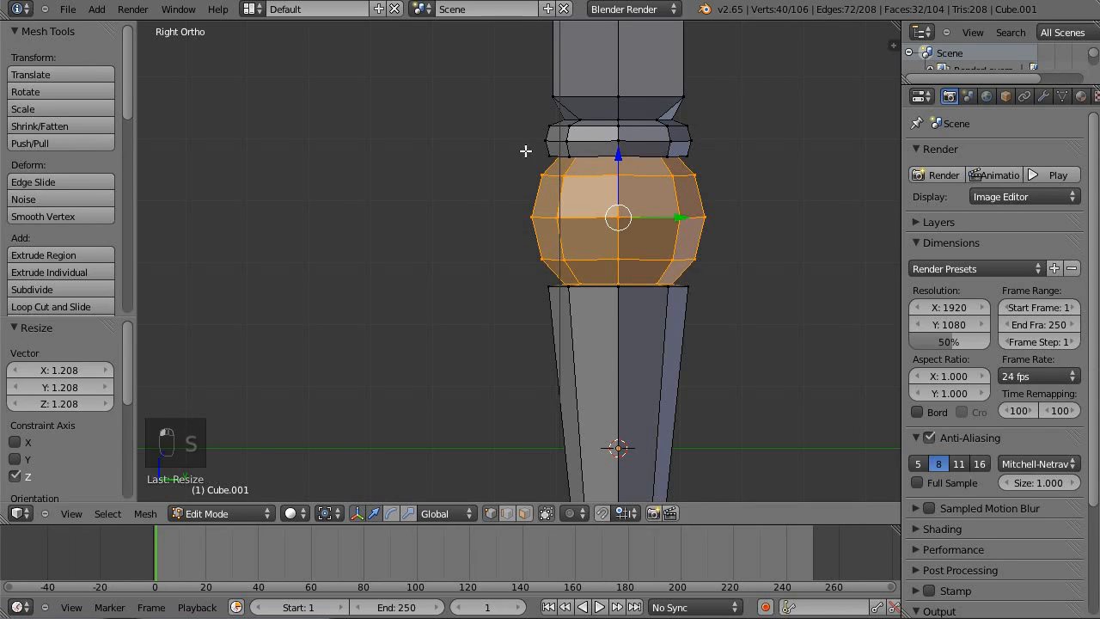
{"action": "left_click_drag", "start_coordinate": [622, 160], "coordinate": [627, 176]}
- Select the edge loop at the top of the lower tapered section and move it slightly down along Z
{"action": "right_click", "coordinate": [655, 295], "text": "alt"}
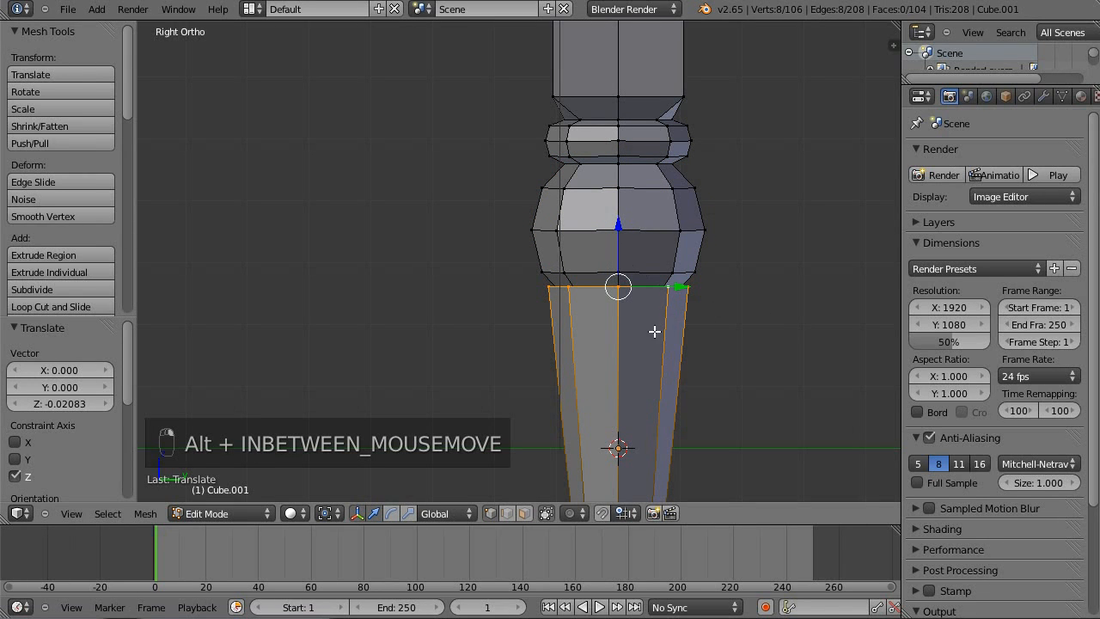
{"action": "left_click_drag", "start_coordinate": [623, 230], "coordinate": [628, 253]}
{"action": "key", "text": "a"}
- Examine the leg's overall profile beneath the tabletop from the side and from an angled view
{"action": "scroll", "coordinate": [743, 226], "scroll_direction": "down", "scroll_amount": 4}
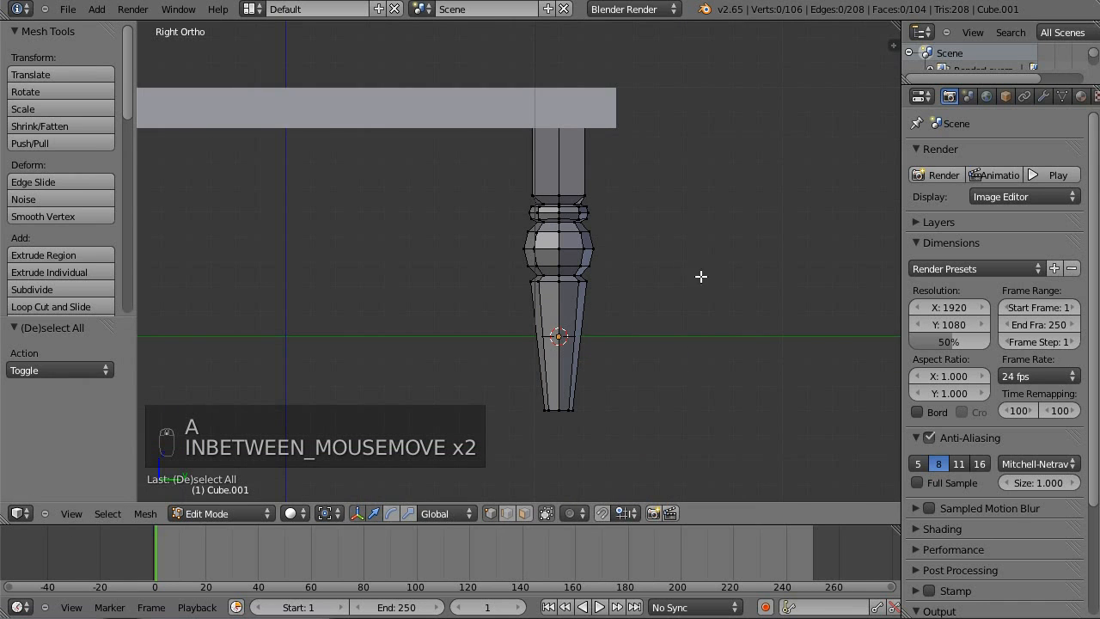
{"action": "scroll", "coordinate": [700, 271], "scroll_direction": "up", "scroll_amount": 4}
{"action": "scroll", "coordinate": [688, 198], "scroll_direction": "down", "scroll_amount": 4}
{"action": "middle_click_drag", "start_coordinate": [672, 172], "coordinate": [590, 267]}
{"action": "scroll", "coordinate": [646, 204], "scroll_direction": "up", "scroll_amount": 4}
{"action": "middle_click_drag", "start_coordinate": [717, 204], "coordinate": [677, 189], "text": "shift"}
{"action": "scroll", "coordinate": [676, 190], "scroll_direction": "down", "scroll_amount": 3}
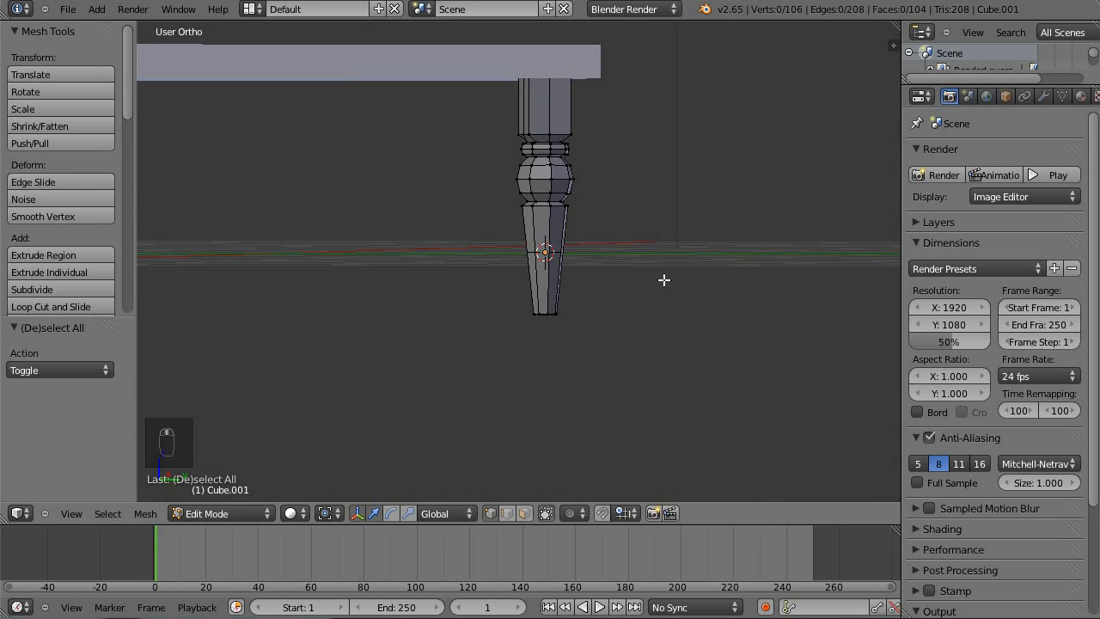
- Select the vertices at the leg's bottom end and lower them about 0.315 along Z
{"action": "key", "text": "b"}
{"action": "left_click_drag", "start_coordinate": [467, 275], "coordinate": [712, 430]}
{"action": "left_click_drag", "start_coordinate": [555, 267], "coordinate": [554, 320]}
{"action": "middle_click_drag", "start_coordinate": [550, 253], "coordinate": [617, 272]}
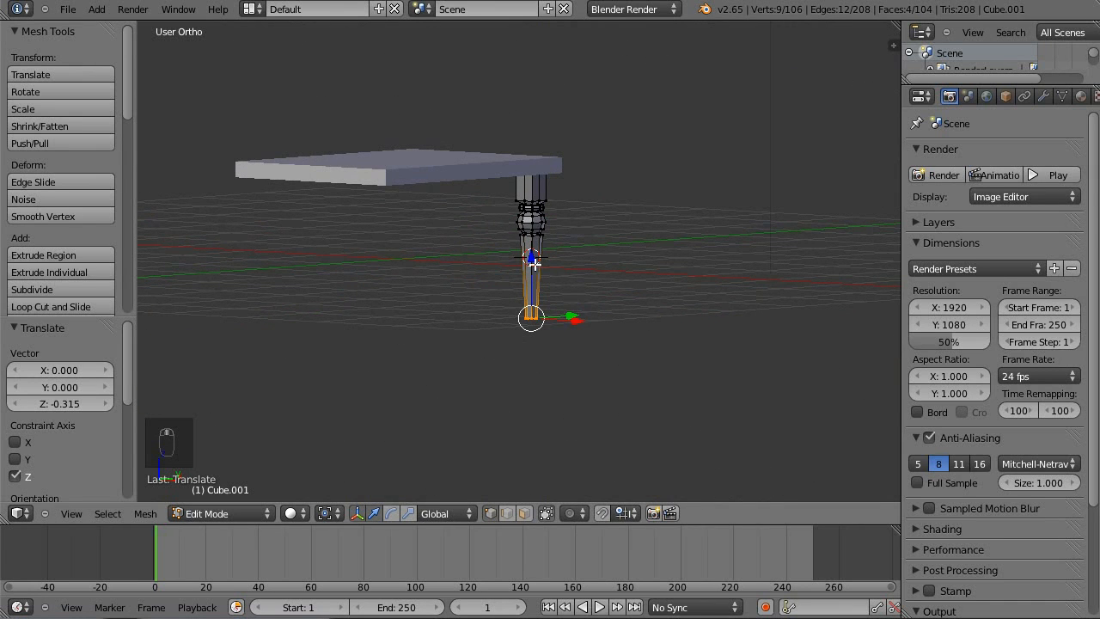
{"action": "key", "text": "a"}
- Select the leg's whole ring and bulb section, including hidden vertices, and raise it about 0.014 along Z
{"action": "middle_click_drag", "start_coordinate": [545, 214], "coordinate": [574, 244]}
{"action": "scroll", "coordinate": [573, 244], "scroll_direction": "up", "scroll_amount": 4}
{"action": "key", "text": "z"}
{"action": "key", "text": "b"}
{"action": "key", "text": "b"}
{"action": "key", "text": "b"}
{"action": "left_click_drag", "start_coordinate": [392, 175], "coordinate": [654, 342]}
{"action": "left_click_drag", "start_coordinate": [523, 204], "coordinate": [546, 190]}
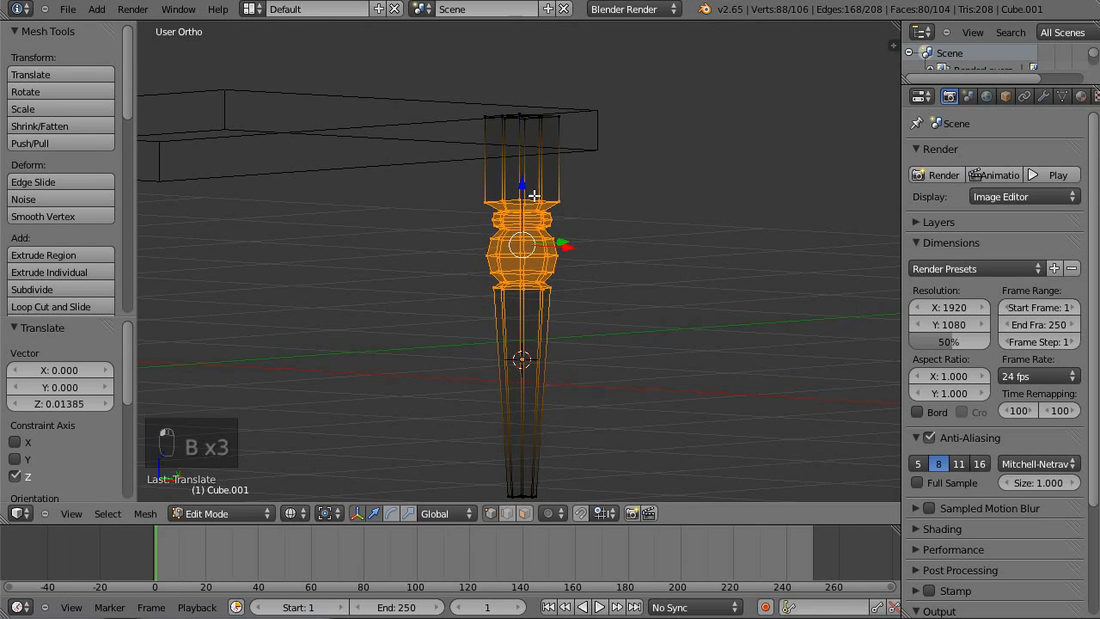
{"action": "key", "text": "a"}
{"action": "key", "text": "z"}
{"action": "scroll", "coordinate": [659, 243], "scroll_direction": "down", "scroll_amount": 4}
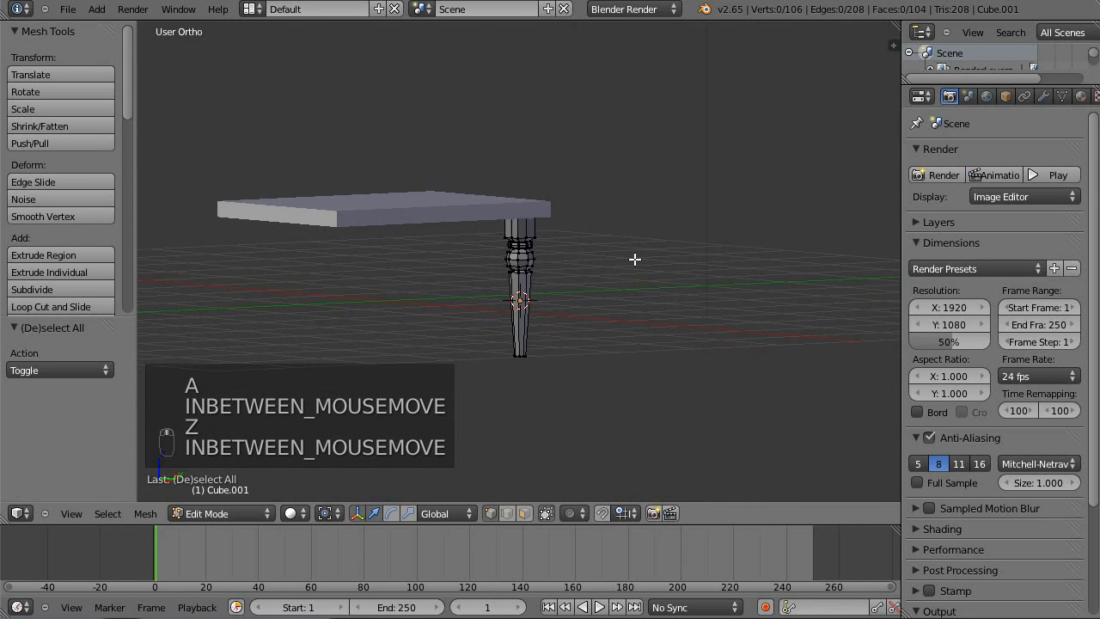
- Select the four mid-side vertices on the lower edge of the leg's square top and lower them about 0.015 along Z
{"action": "key", "text": "KP_3"}
{"action": "scroll", "coordinate": [634, 257], "scroll_direction": "up", "scroll_amount": 8}
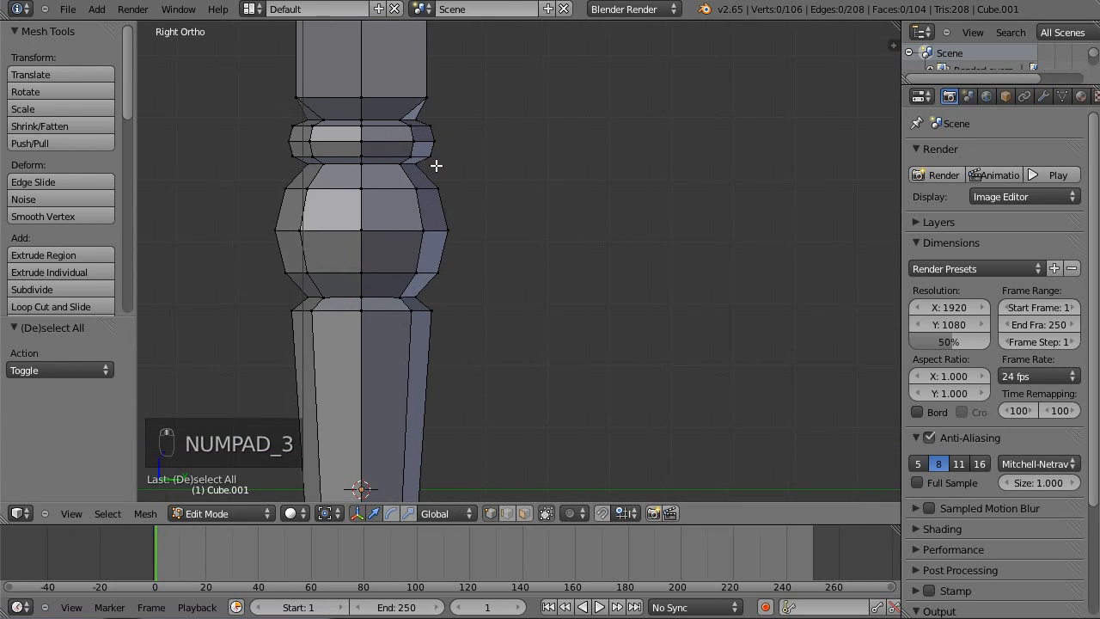
{"action": "middle_click_drag", "start_coordinate": [430, 163], "coordinate": [497, 258], "text": "shift"}
{"action": "middle_click_drag", "start_coordinate": [543, 189], "coordinate": [519, 278], "text": "shift"}
{"action": "right_click", "coordinate": [471, 212]}
{"action": "right_click", "coordinate": [391, 263], "text": "shift"}
{"action": "right_click", "coordinate": [513, 260], "text": "shift"}
{"action": "middle_click_drag", "start_coordinate": [575, 254], "coordinate": [513, 241]}
{"action": "right_click", "coordinate": [518, 247], "text": "shift"}
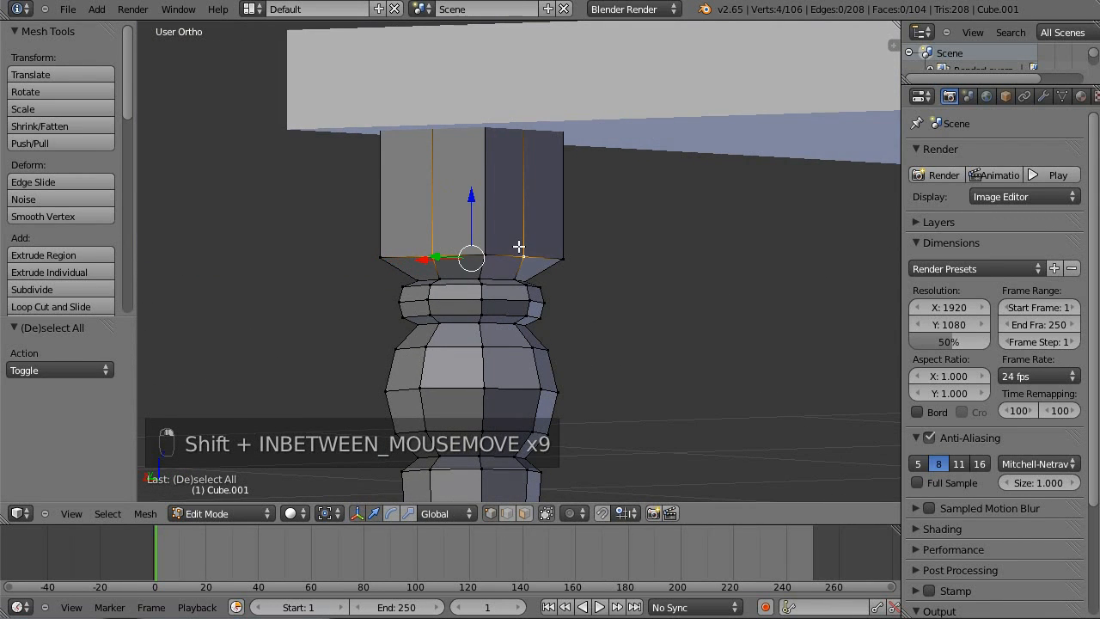
{"action": "left_click_drag", "start_coordinate": [473, 197], "coordinate": [485, 206]}
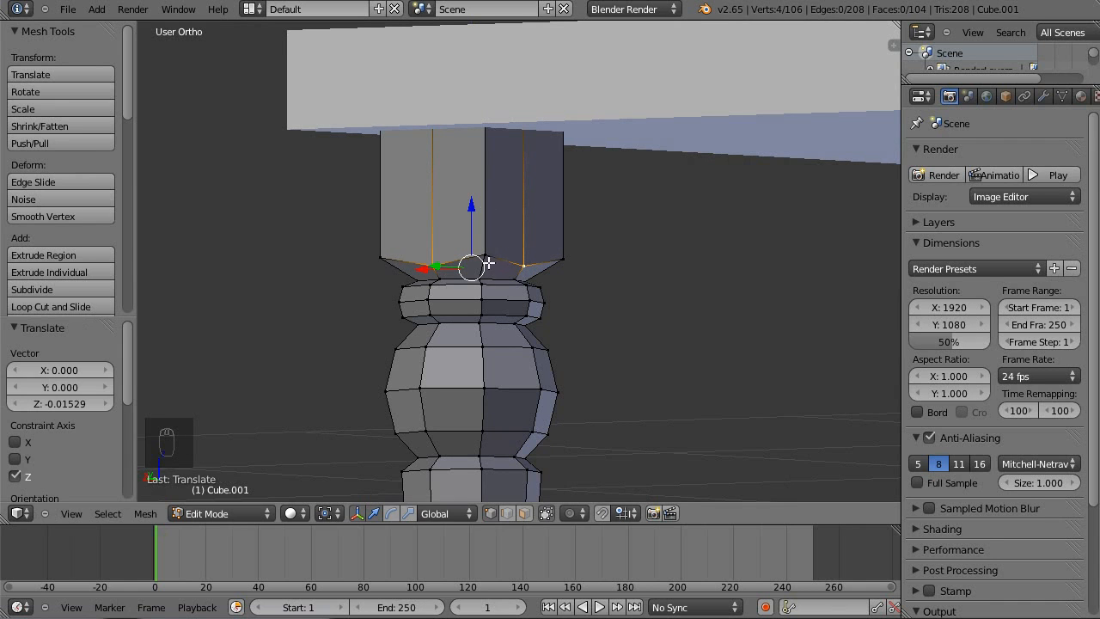
{"action": "scroll", "coordinate": [593, 259], "scroll_direction": "down", "scroll_amount": 4}
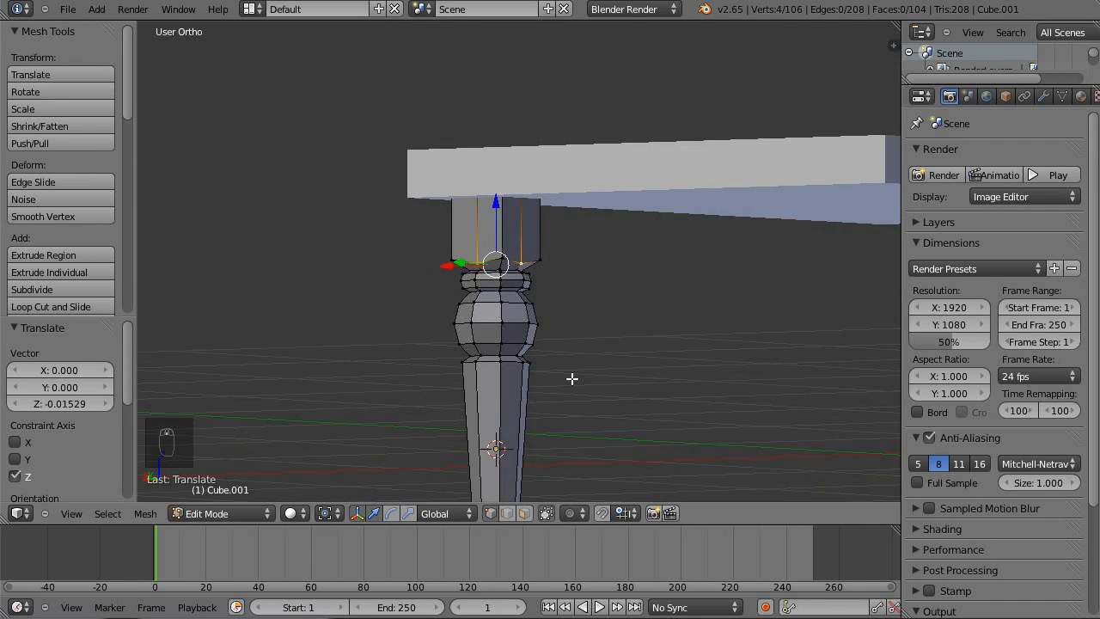
- Cut an edge loop around the tapered section, slide it to the leg's bottom end, and raise it along Z to form a straight foot section
{"action": "middle_click_drag", "start_coordinate": [567, 409], "coordinate": [568, 219], "text": "shift"}
{"action": "middle_click_drag", "start_coordinate": [488, 237], "coordinate": [593, 272]}
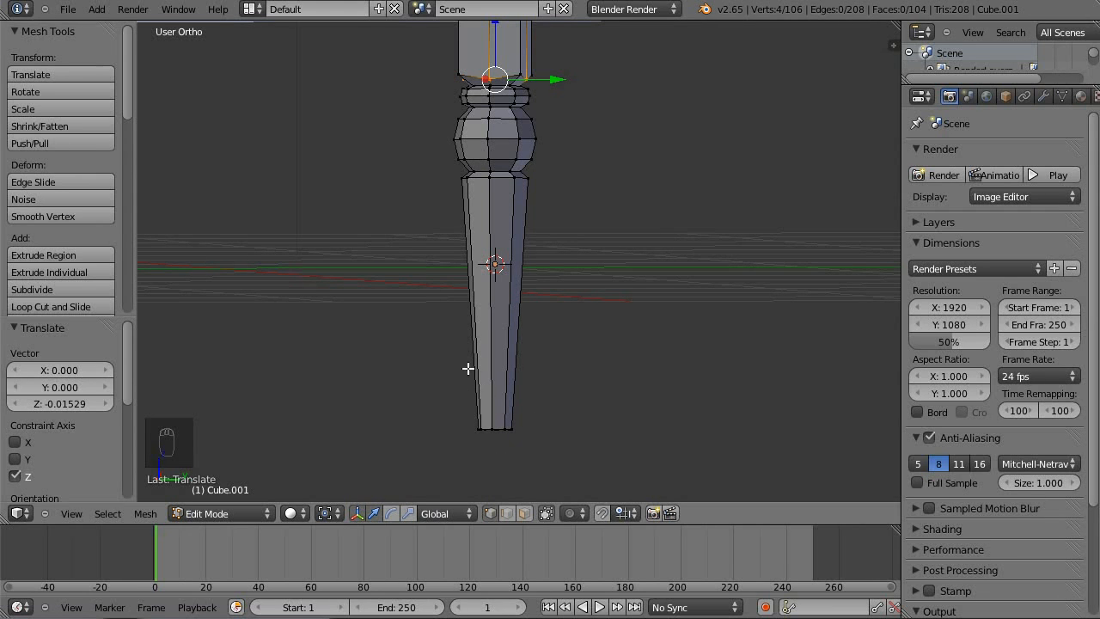
{"action": "middle_click_drag", "start_coordinate": [495, 312], "coordinate": [533, 344]}
{"action": "key", "text": "a"}
{"action": "middle_click_drag", "start_coordinate": [596, 387], "coordinate": [604, 239], "text": "shift"}
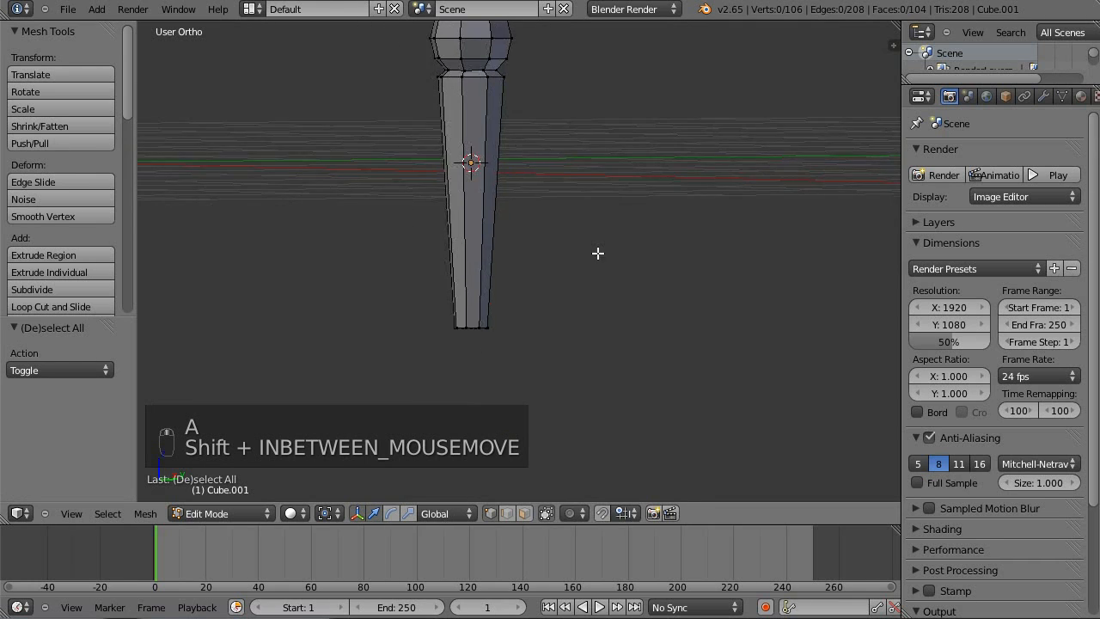
{"action": "scroll", "coordinate": [461, 298], "scroll_direction": "up", "scroll_amount": 1}
{"action": "key", "text": "ctrl+r"}
{"action": "left_click", "coordinate": [462, 297]}
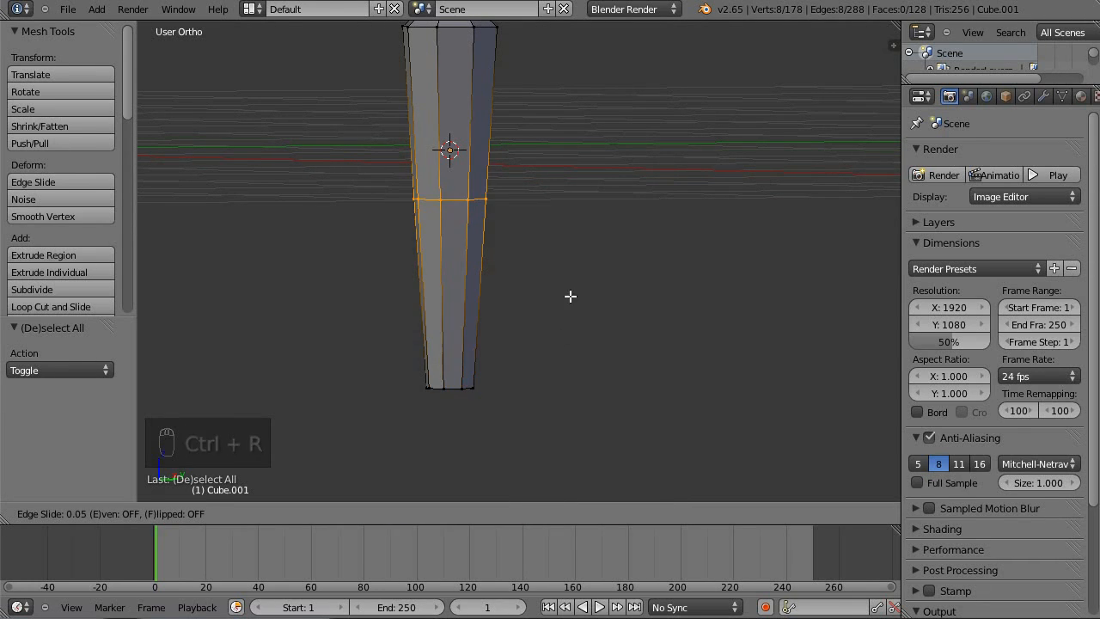
{"action": "left_click", "coordinate": [491, 494]}
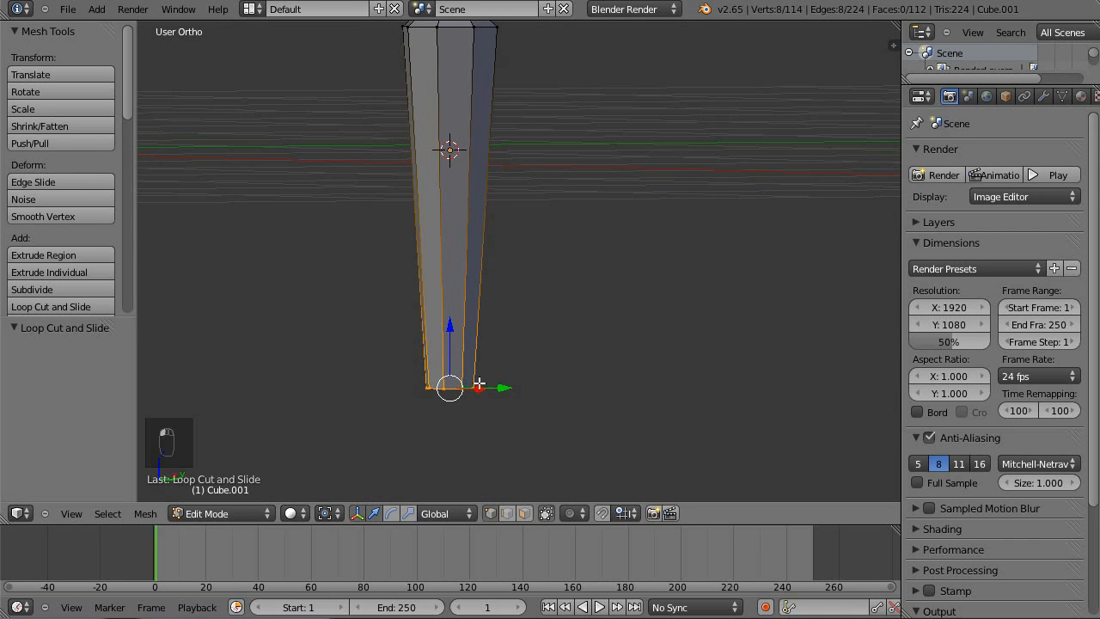
{"action": "left_click_drag", "start_coordinate": [453, 326], "coordinate": [559, 247]}
{"action": "middle_click_drag", "start_coordinate": [563, 333], "coordinate": [610, 263], "text": "shift"}
{"action": "key", "text": "a"}
- Cut an edge loop around the straight foot section and slide it up by about 0.66, leaving a narrow band
{"action": "key", "text": "ctrl+r"}
{"action": "left_click", "coordinate": [522, 252]}
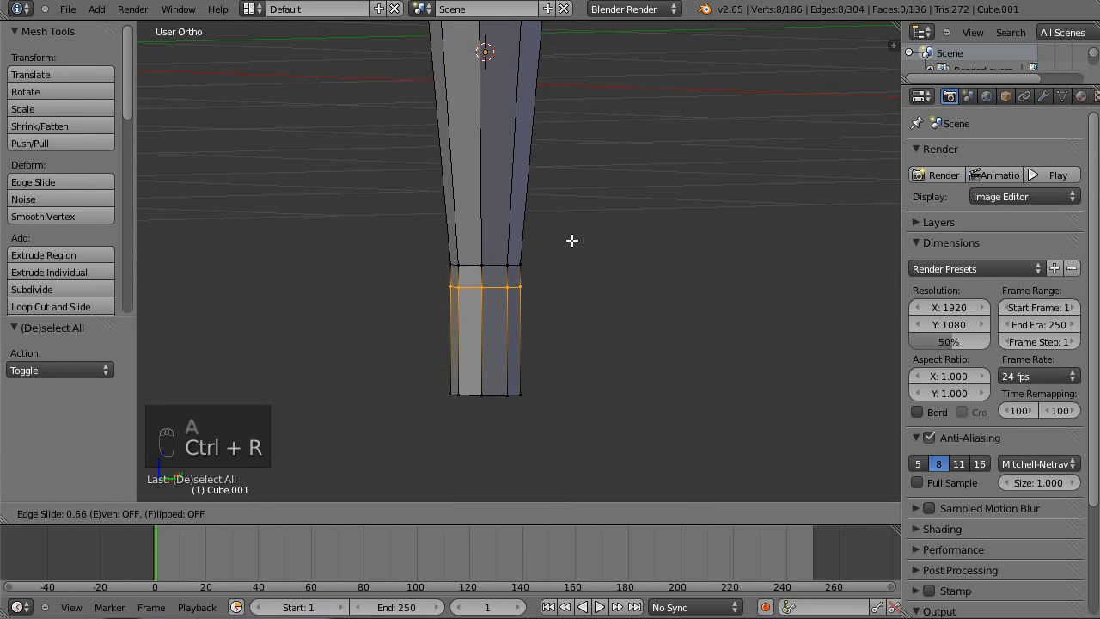
{"action": "left_click", "coordinate": [572, 240]}
{"action": "scroll", "coordinate": [570, 251], "scroll_direction": "up", "scroll_amount": 3}
{"action": "key", "text": "a"}
- Cut two edge loops around the narrow band above the foot and scale them outward by about 1.20
{"action": "key", "text": "ctrl+r"}
{"action": "scroll", "coordinate": [536, 296], "scroll_direction": "up", "scroll_amount": 1}
{"action": "left_click", "coordinate": [533, 293]}
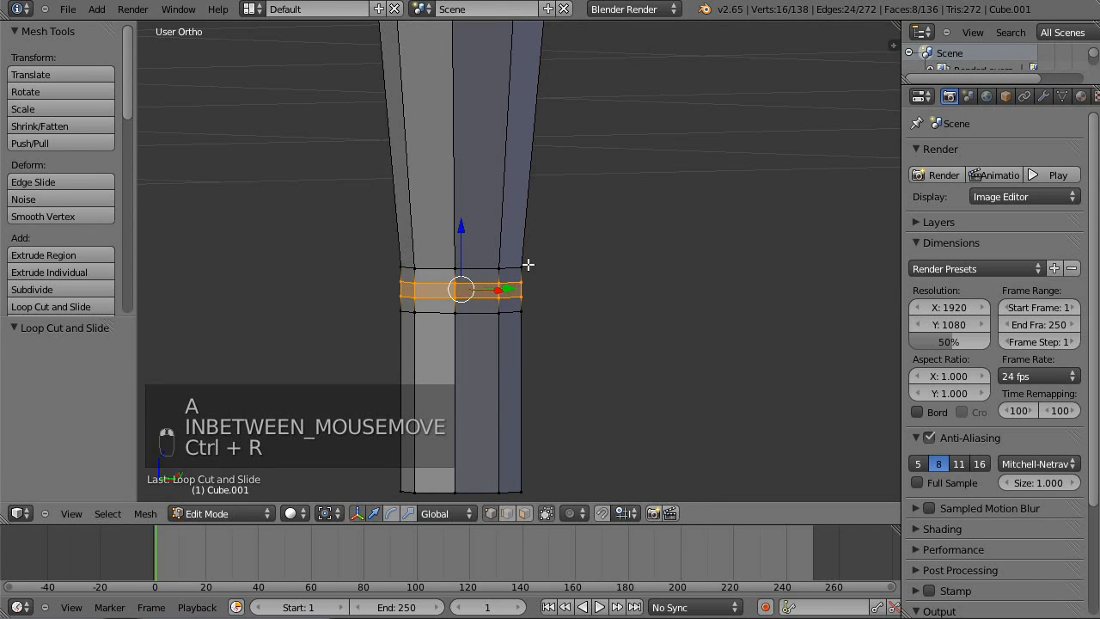
{"action": "key", "text": "s"}
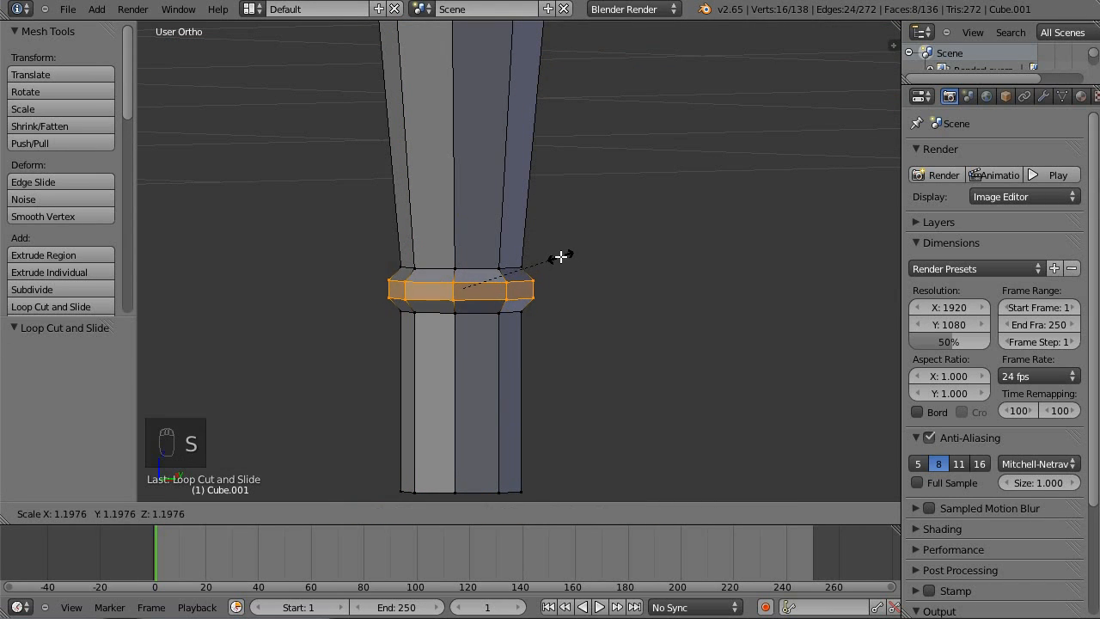
{"action": "left_click", "coordinate": [560, 256]}
{"action": "key", "text": "a"}
- Select the two outer edge loops of the foot's ring and scale them further apart along Z
{"action": "scroll", "coordinate": [582, 290], "scroll_direction": "up", "scroll_amount": 2}
{"action": "right_click", "coordinate": [522, 293], "text": "alt"}
{"action": "right_click", "coordinate": [528, 313], "text": "alt+shift"}
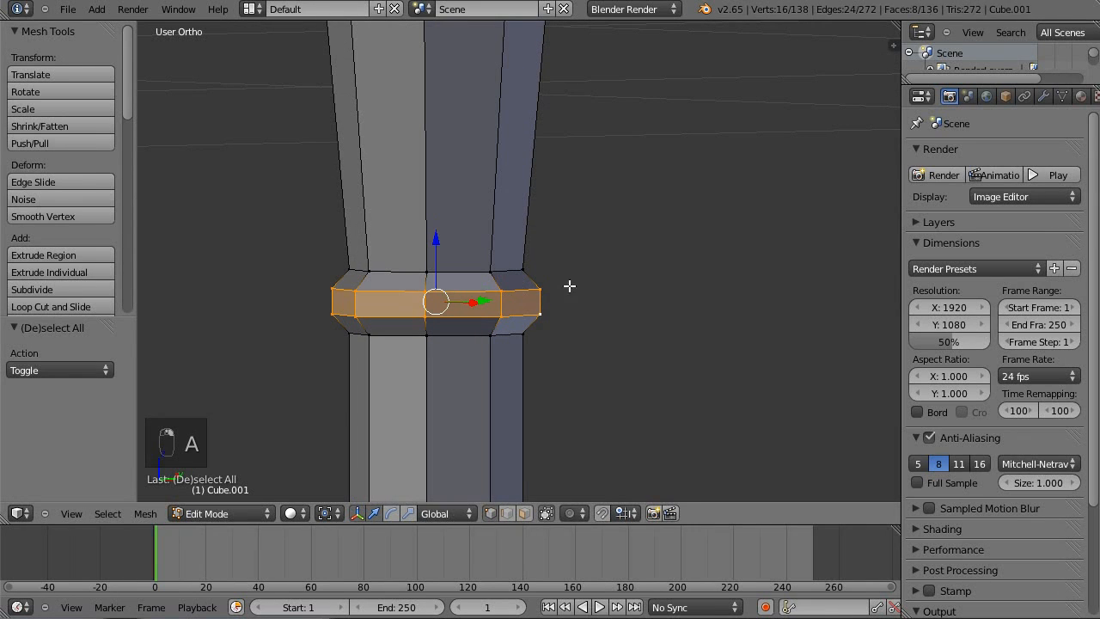
{"action": "key", "text": "s"}
{"action": "left_click", "coordinate": [683, 152]}
{"action": "key", "text": "a"}
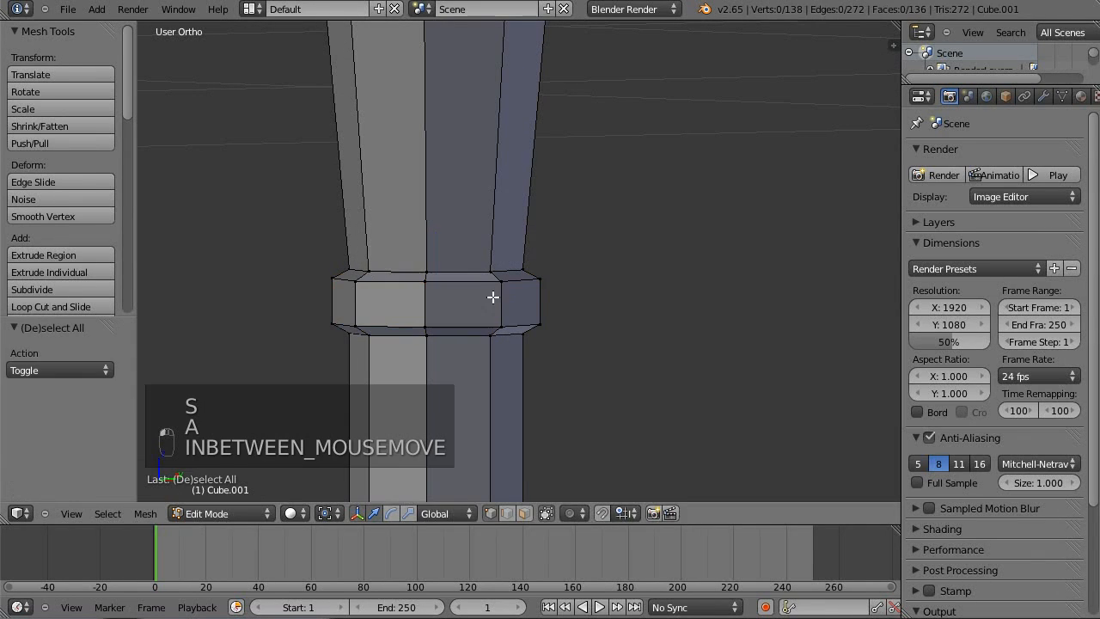
- Cut a centred edge loop around the foot's ring and scale it slightly outward to round the profile
{"action": "key", "text": "ctrl+r"}
{"action": "left_click", "coordinate": [511, 297]}
{"action": "right_click", "coordinate": [512, 296]}
{"action": "key", "text": "s"}
{"action": "left_click", "coordinate": [593, 301]}
{"action": "key", "text": "a"}
- Cut an edge loop above the middle of the section below the foot's ring and scale it outward by about 1.5
{"action": "middle_click_drag", "start_coordinate": [602, 298], "coordinate": [633, 201]}
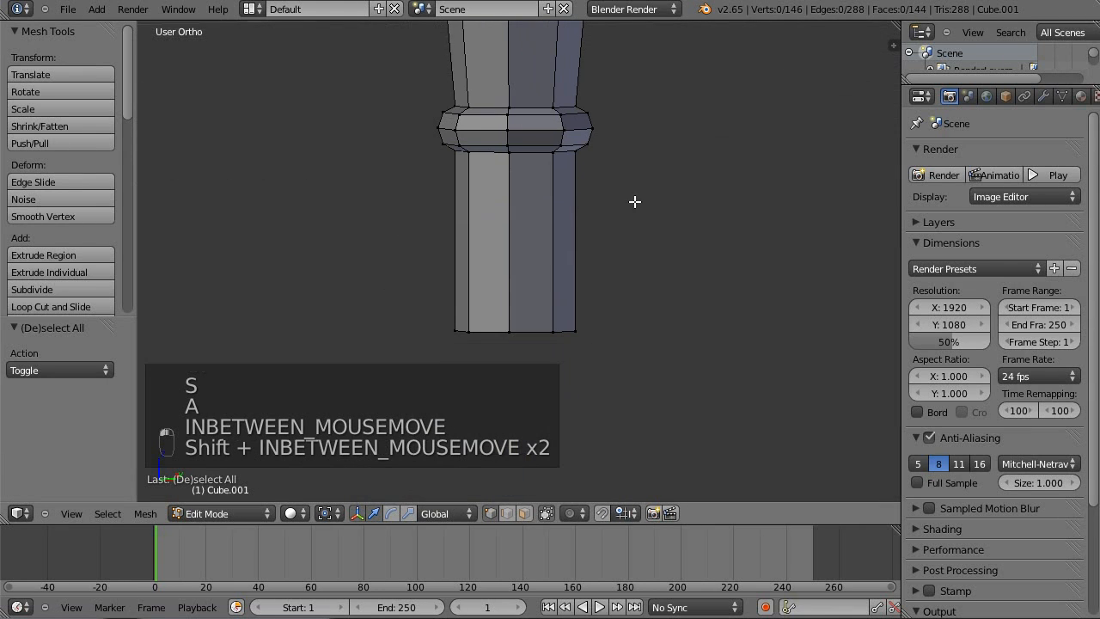
{"action": "key", "text": "ctrl+r"}
{"action": "left_click", "coordinate": [563, 206]}
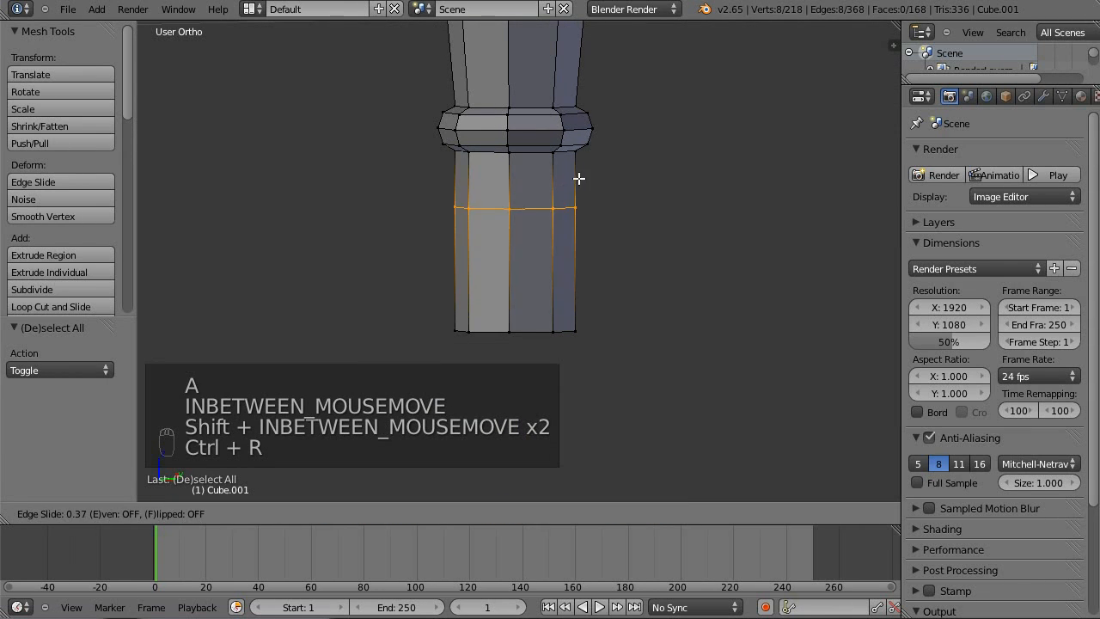
{"action": "left_click", "coordinate": [588, 173]}
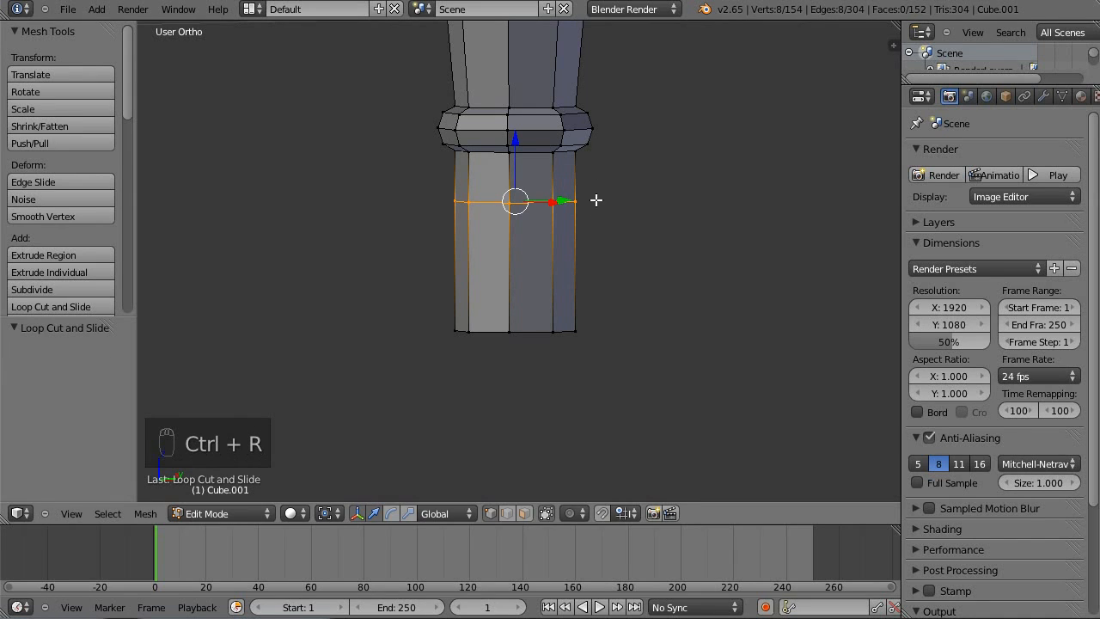
{"action": "key", "text": "s"}
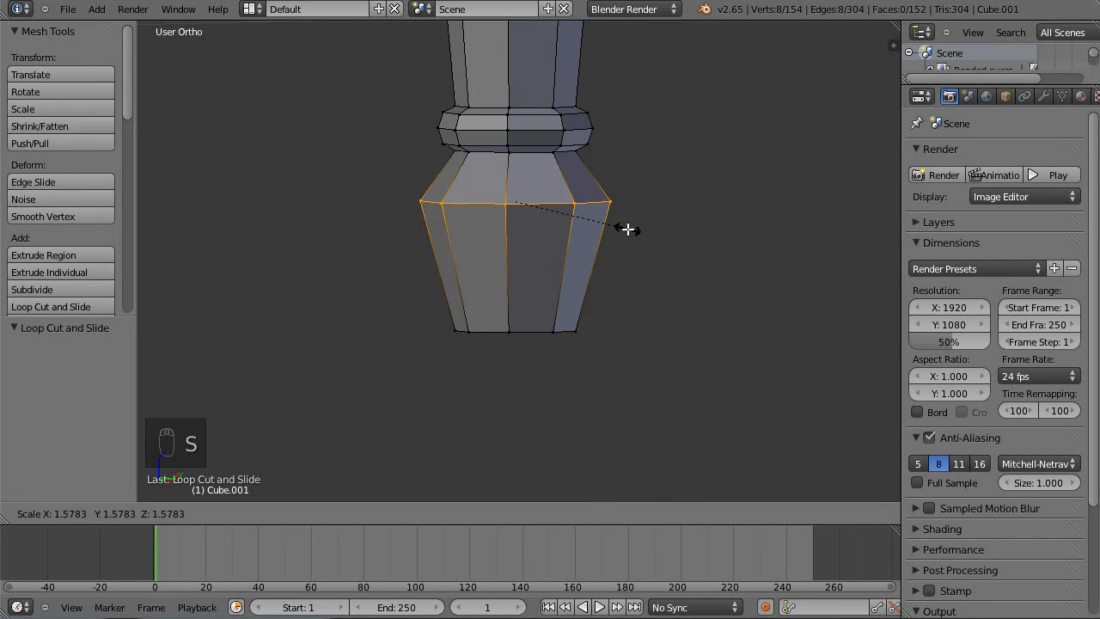
{"action": "left_click", "coordinate": [622, 229]}
{"action": "key", "text": "a"}
- Cut an edge loop midway between the foot's ring and its widest loop, and scale it outward by about 1.10
{"action": "key", "text": "ctrl+r"}
{"action": "left_click", "coordinate": [559, 180]}
{"action": "left_click", "coordinate": [623, 174]}
{"action": "key", "text": "s"}
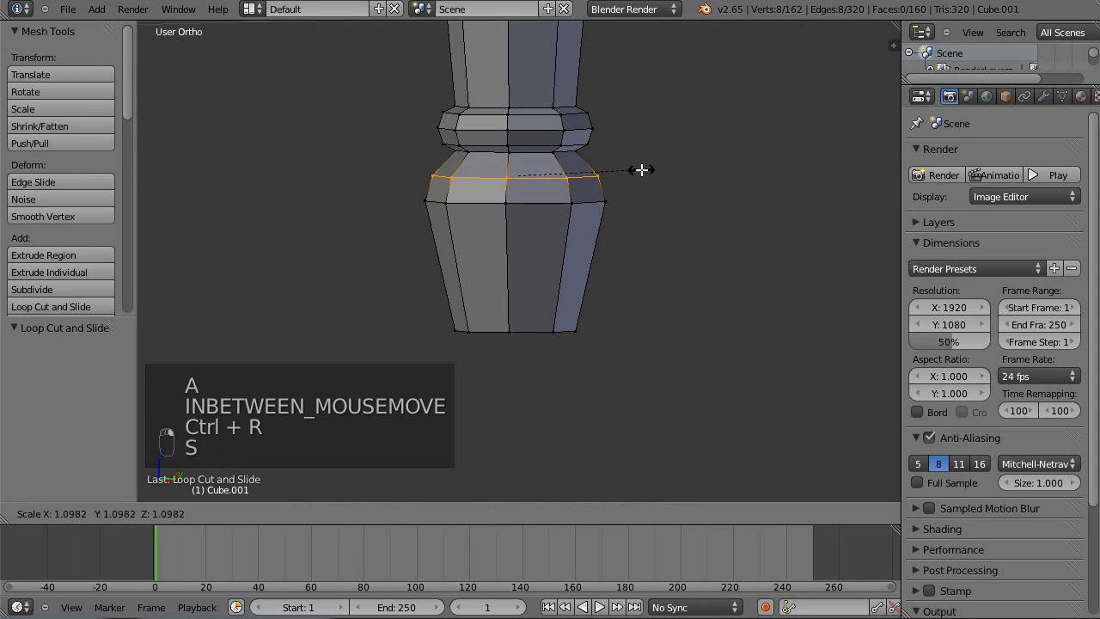
{"action": "left_click", "coordinate": [643, 170]}
{"action": "key", "text": "a"}
- Cut a centred edge loop between the foot's widest loop and its bottom, and scale it slightly inward
{"action": "key", "text": "ctrl+r"}
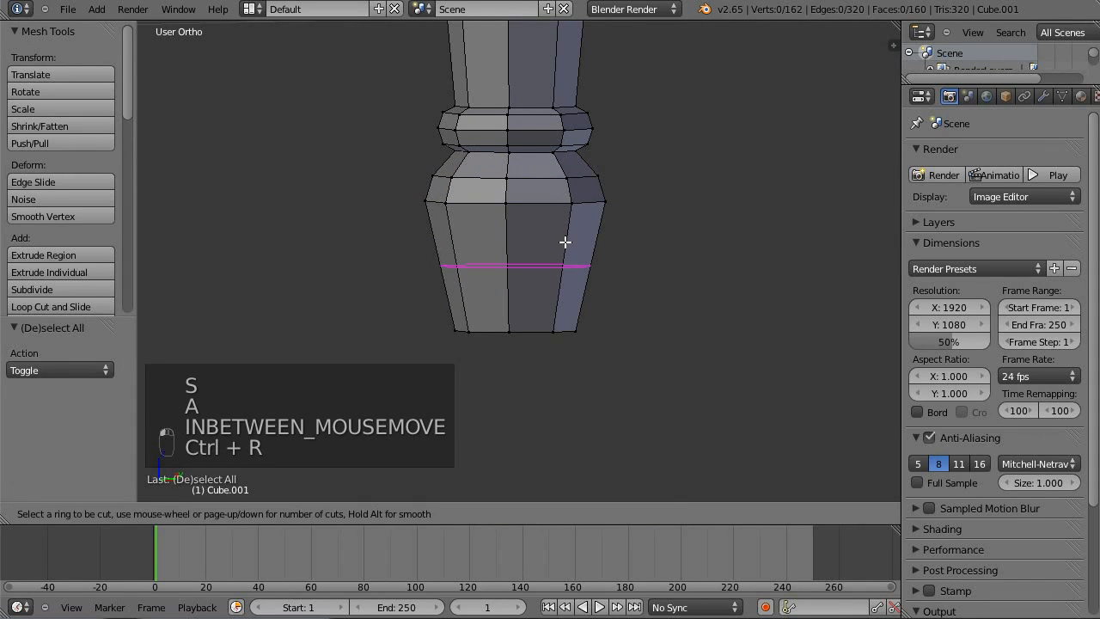
{"action": "left_click", "coordinate": [564, 243]}
{"action": "right_click", "coordinate": [565, 242]}
{"action": "key", "text": "s"}
{"action": "left_click", "coordinate": [638, 252]}
{"action": "key", "text": "a"}
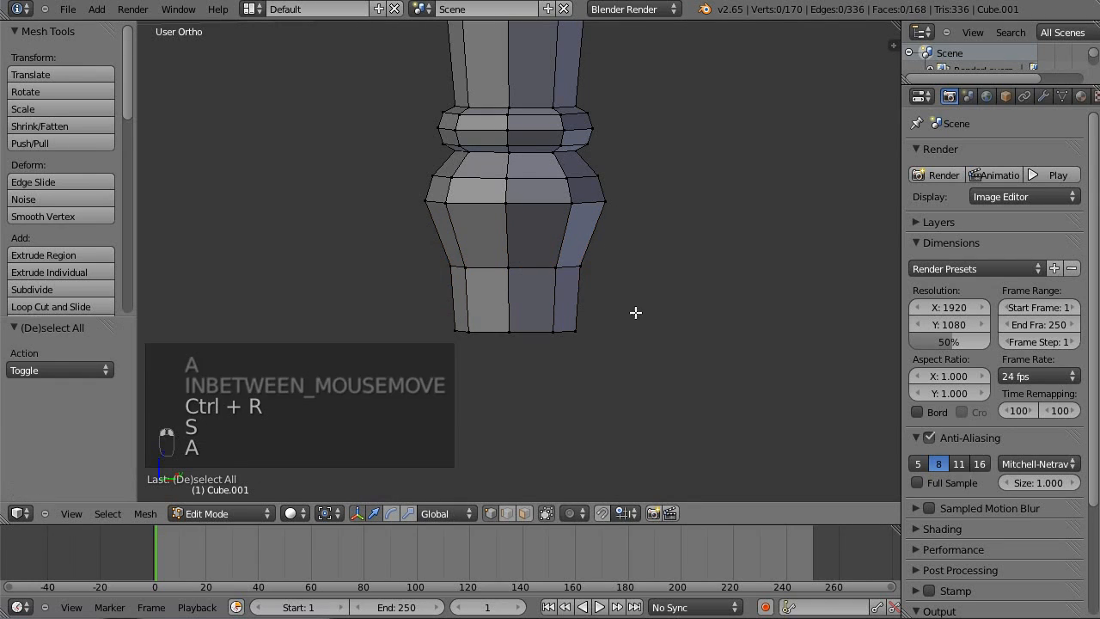
- Select all the foot's bottom vertices, scale them to about 0.70, and return to Object Mode
{"action": "key", "text": "z"}
{"action": "key", "text": "a"}
{"action": "key", "text": "b"}
{"action": "left_click_drag", "start_coordinate": [439, 314], "coordinate": [598, 348]}
{"action": "key", "text": "s"}
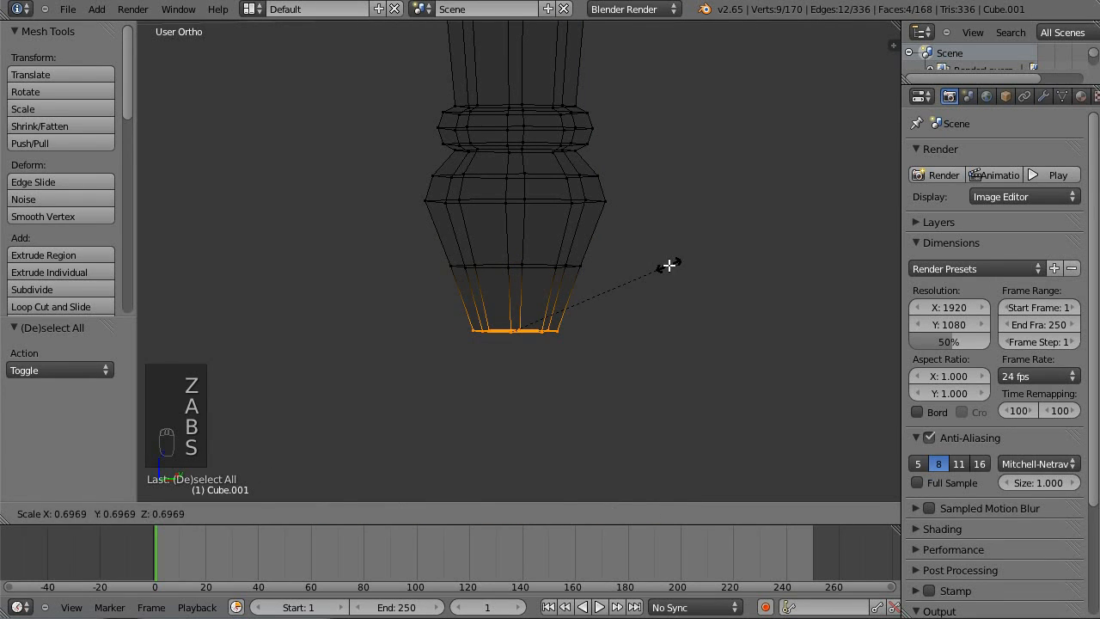
{"action": "left_click", "coordinate": [669, 265]}
{"action": "key", "text": "a"}
{"action": "key", "text": "z"}
{"action": "key", "text": "Tab"}
- Apply smooth shading to all of the leg's faces in Edit Mode, then return to Object Mode
{"action": "scroll", "coordinate": [656, 183], "scroll_direction": "down", "scroll_amount": 8}
{"action": "mouse_move", "coordinate": [655, 178]}
{"action": "middle_mouse_down"}
{"action": "mouse_move", "coordinate": [590, 242]}
{"action": "mouse_move", "coordinate": [733, 238]}
{"action": "mouse_move", "coordinate": [591, 232]}
{"action": "mouse_move", "coordinate": [577, 187]}
{"action": "mouse_move", "coordinate": [603, 239]}
{"action": "mouse_move", "coordinate": [436, 245]}
{"action": "mouse_move", "coordinate": [518, 263]}
{"action": "mouse_move", "coordinate": [499, 253]}
{"action": "mouse_move", "coordinate": [636, 254]}
{"action": "middle_mouse_up"}
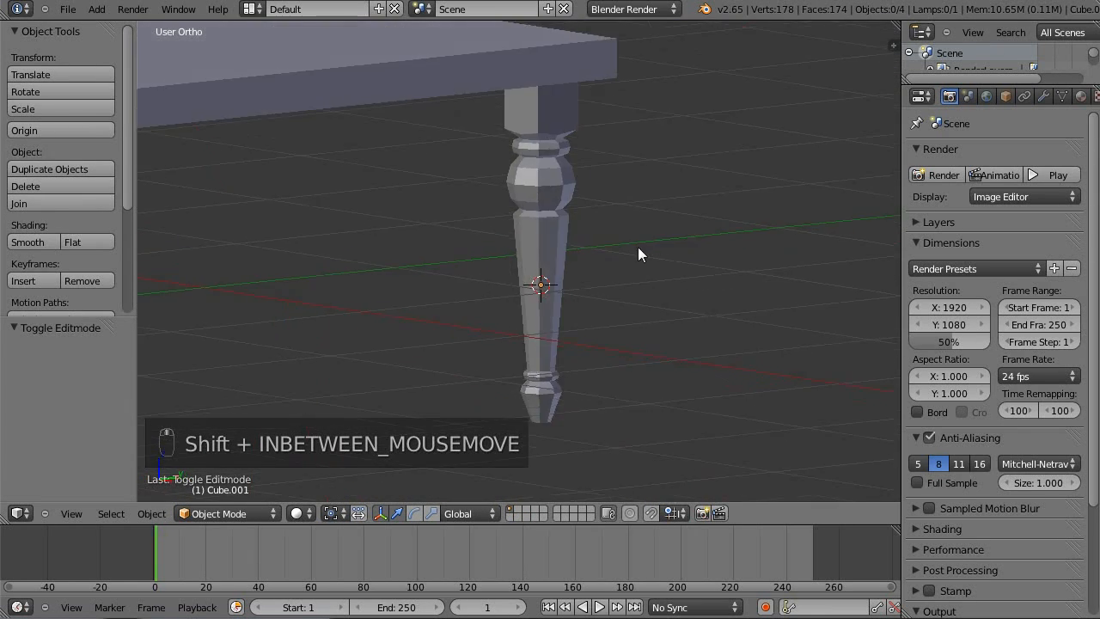
{"action": "scroll", "coordinate": [574, 184], "scroll_direction": "up", "scroll_amount": 2}
{"action": "scroll", "coordinate": [606, 200], "scroll_direction": "down", "scroll_amount": 2}
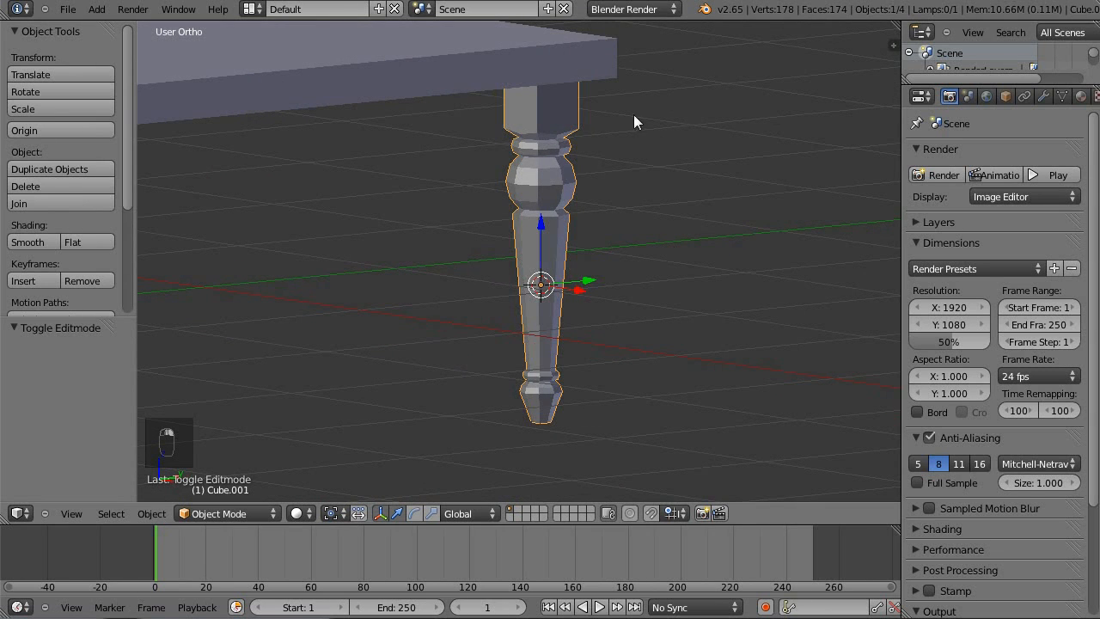
{"action": "key", "text": "Tab"}
{"action": "key", "text": "a"}
{"action": "key", "text": "w"}
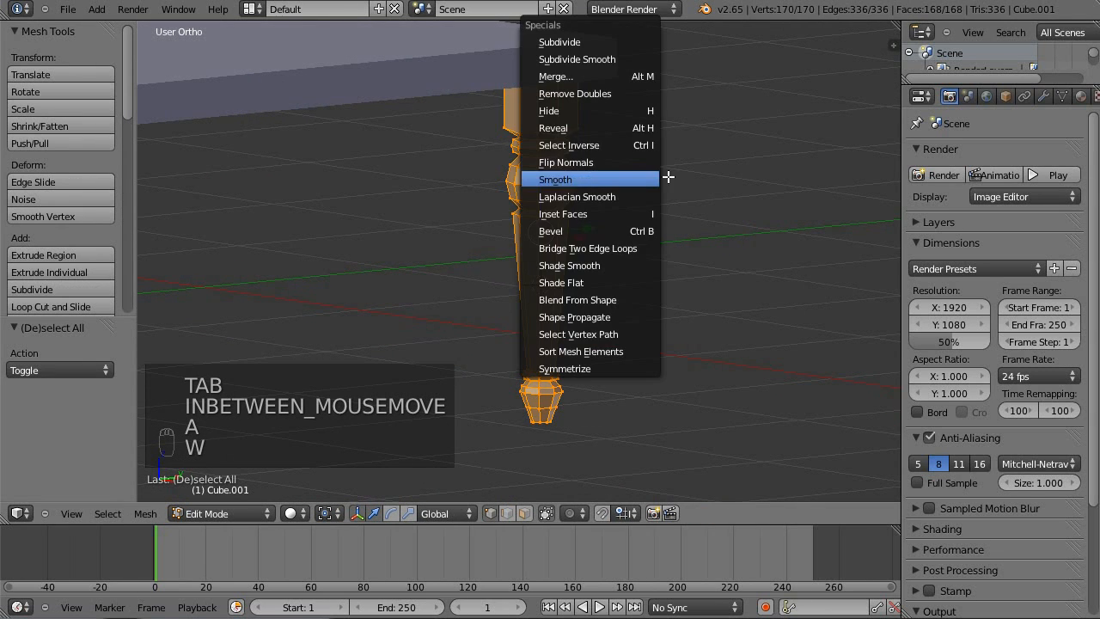
{"action": "key", "text": "w"}
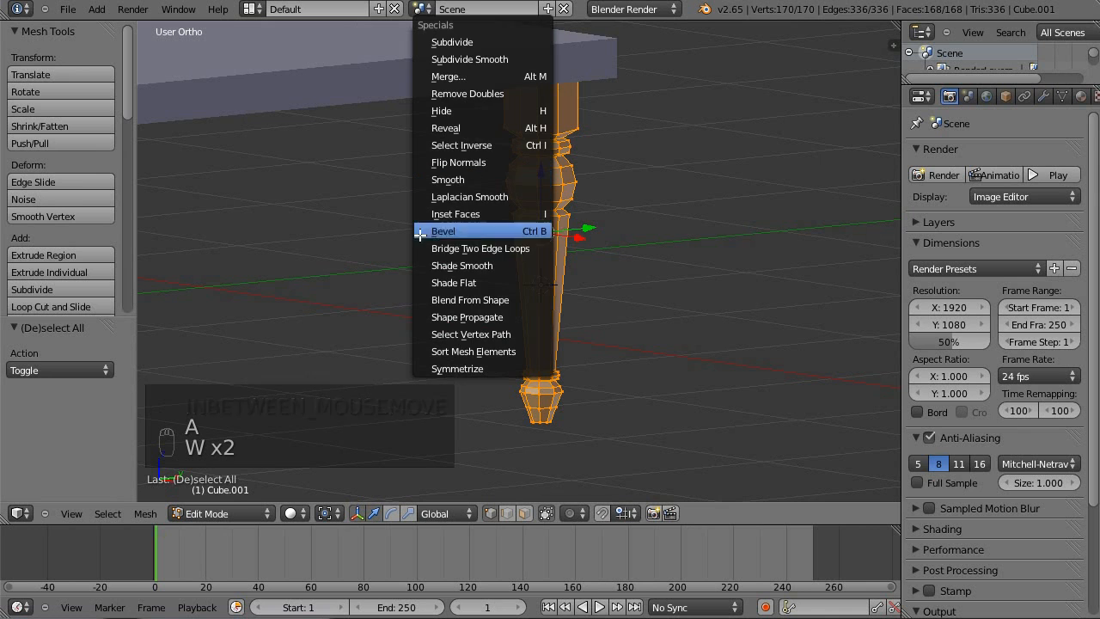
{"action": "left_click", "coordinate": [496, 266]}
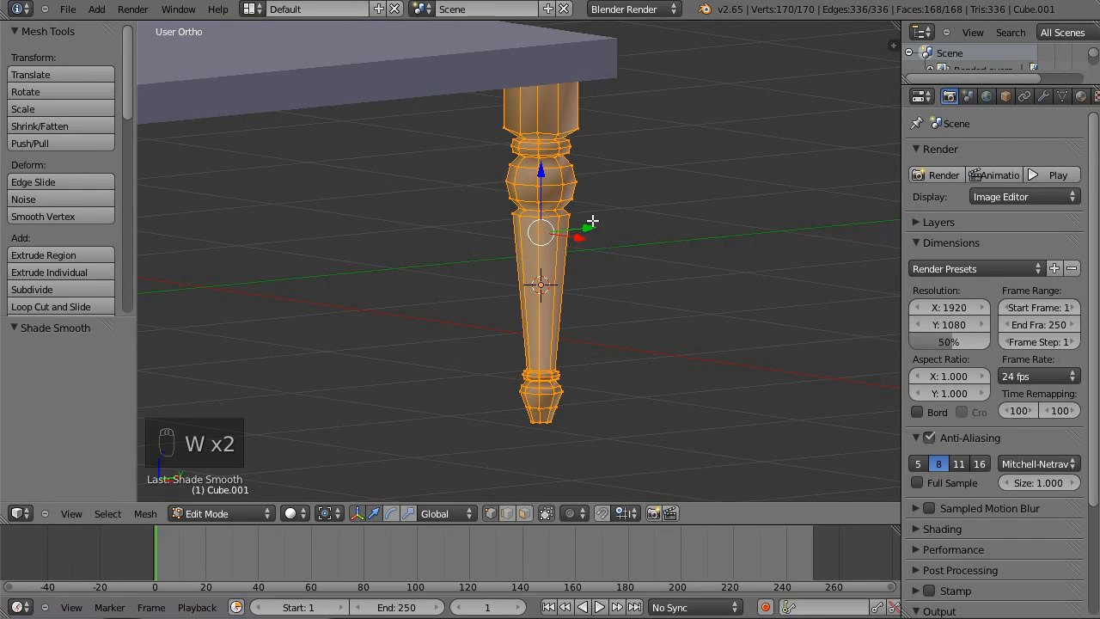
{"action": "key", "text": "Tab"}
- Add a level 3 subdivision surface to the leg and set its render subdivisions to 4
{"action": "middle_click_drag", "start_coordinate": [680, 152], "coordinate": [582, 207], "text": "shift"}
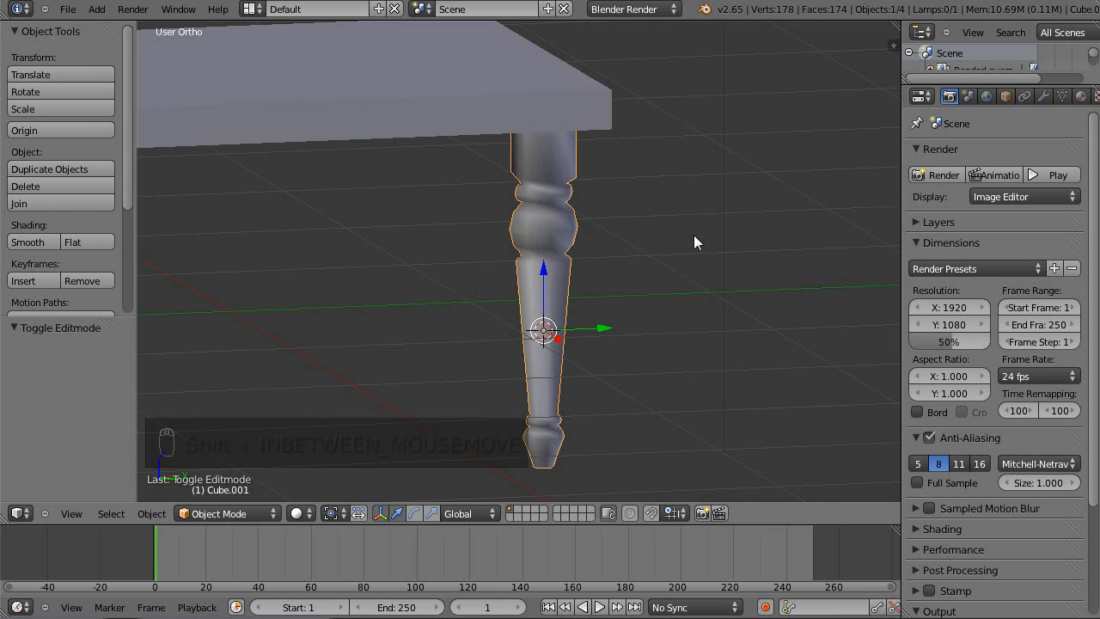
{"action": "key", "text": "ctrl+3"}
{"action": "scroll", "coordinate": [623, 212], "scroll_direction": "up", "scroll_amount": 2}
{"action": "middle_click_drag", "start_coordinate": [695, 313], "coordinate": [645, 197], "text": "shift"}
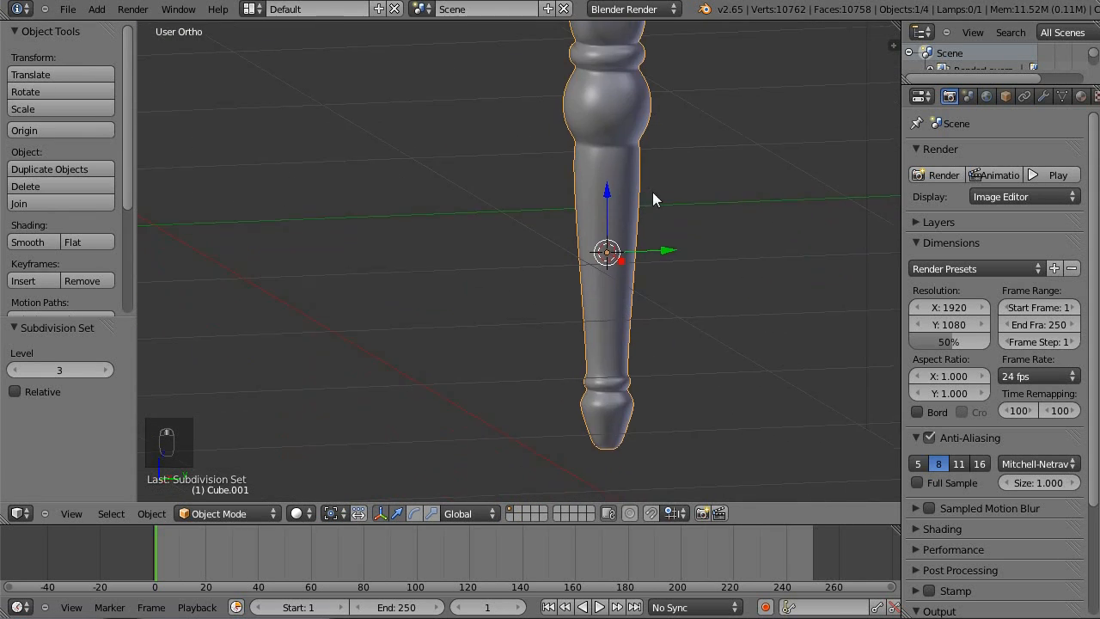
{"action": "left_click", "coordinate": [1043, 97]}
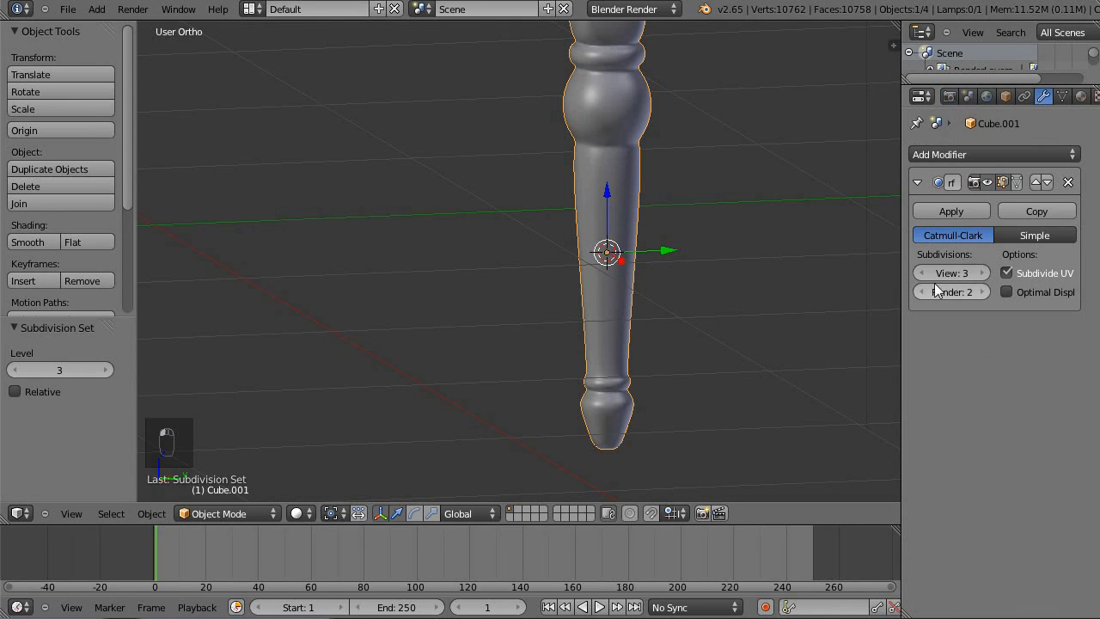
{"action": "middle_click_drag", "start_coordinate": [737, 128], "coordinate": [671, 269], "text": "shift"}
{"action": "middle_click_drag", "start_coordinate": [703, 223], "coordinate": [967, 314], "text": "shift"}
{"action": "left_click", "coordinate": [986, 291]}
{"action": "left_click", "coordinate": [986, 292]}
- Inspect the mesh cage around the leg's square top, ring and bulb in Edit Mode with everything deselected
{"action": "scroll", "coordinate": [659, 260], "scroll_direction": "up", "scroll_amount": 5}
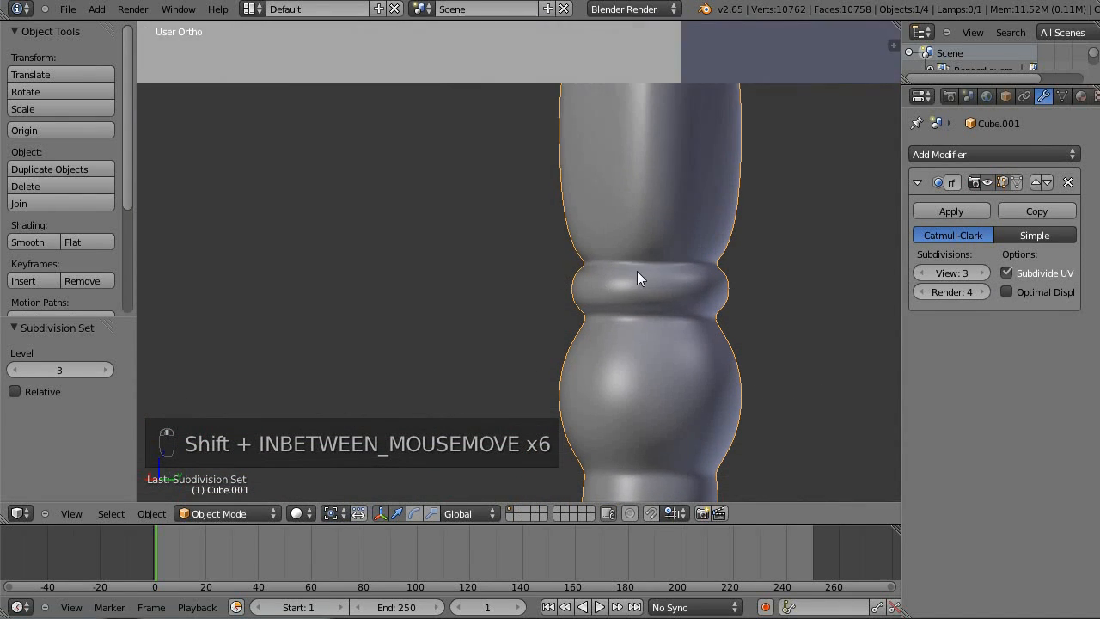
{"action": "middle_click_drag", "start_coordinate": [624, 274], "coordinate": [653, 258]}
{"action": "middle_click_drag", "start_coordinate": [737, 281], "coordinate": [673, 143], "text": "shift"}
{"action": "key", "text": "Tab"}
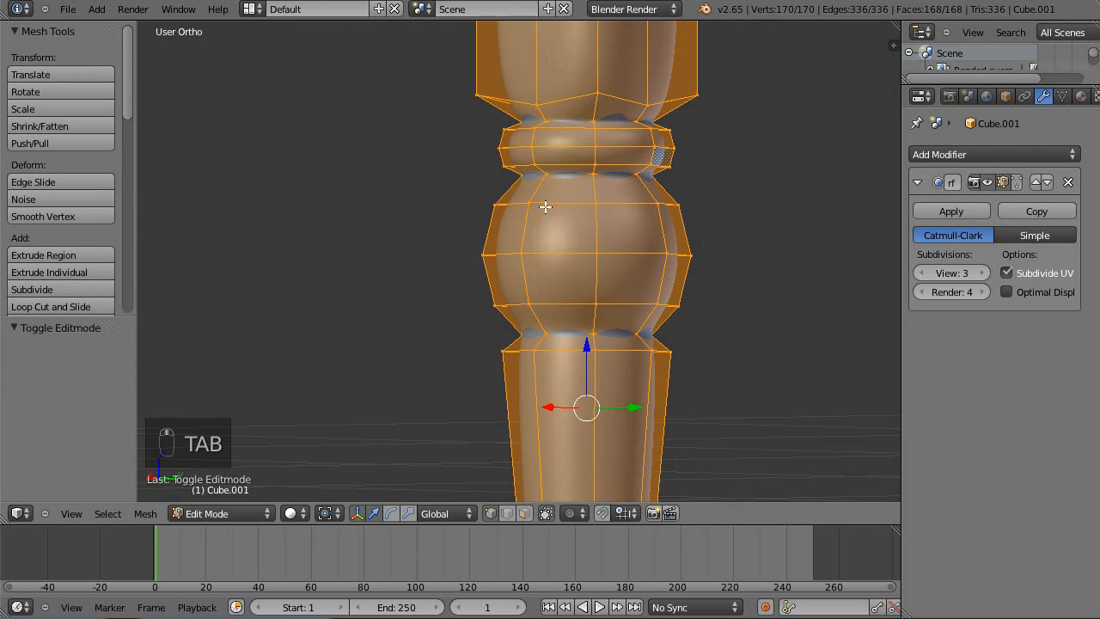
{"action": "key", "text": "a"}
{"action": "key", "text": "a"}
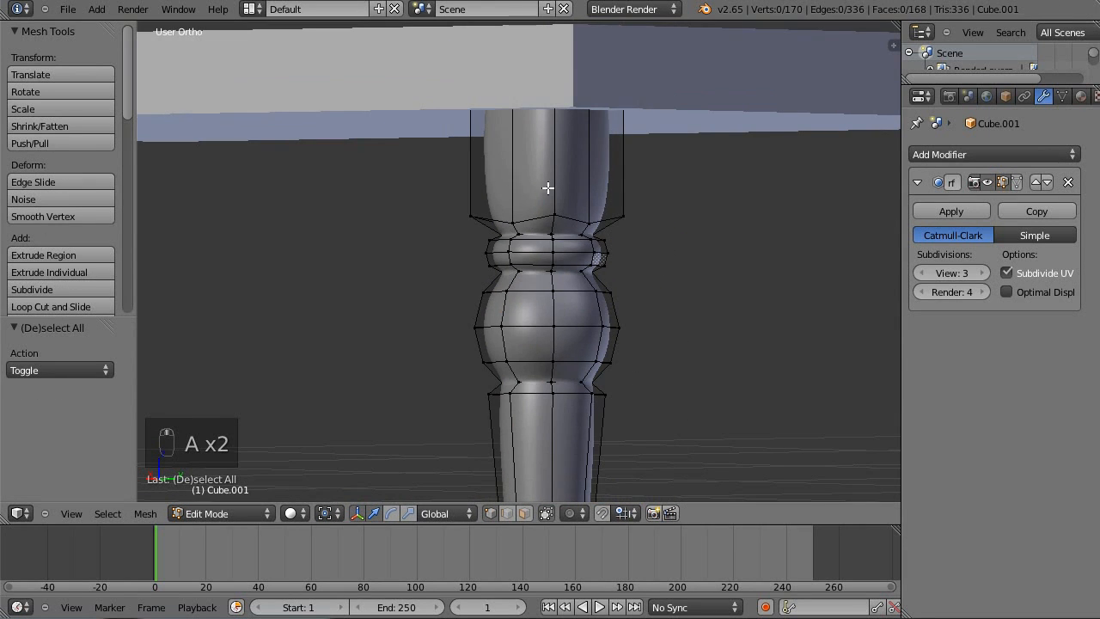
{"action": "scroll", "coordinate": [592, 219], "scroll_direction": "up", "scroll_amount": 3}
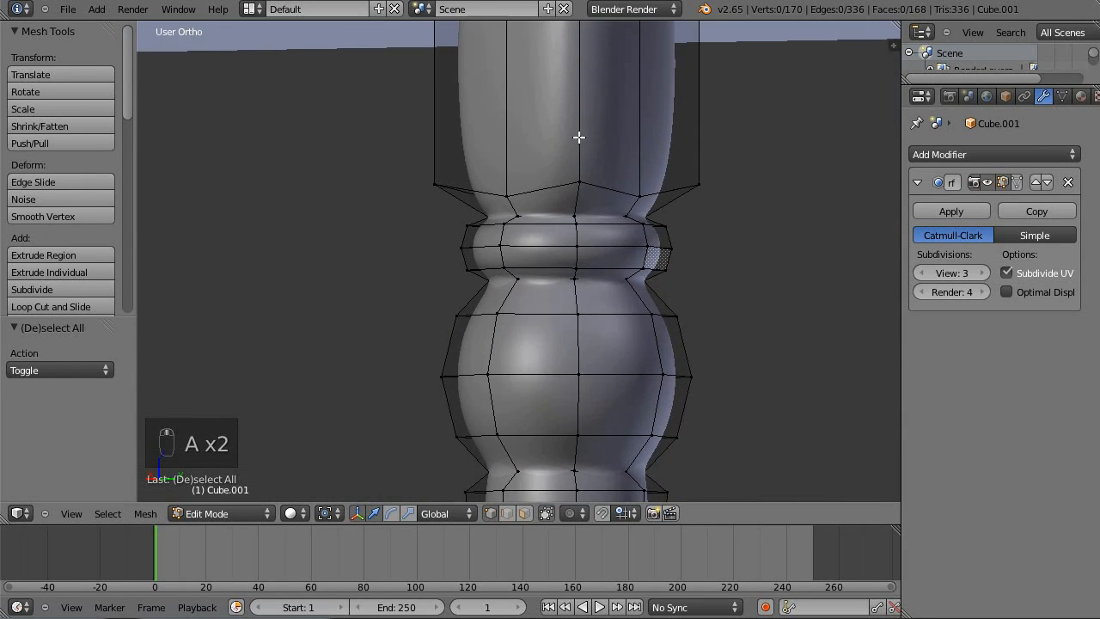
{"action": "middle_click_drag", "start_coordinate": [582, 128], "coordinate": [528, 197], "text": "shift"}
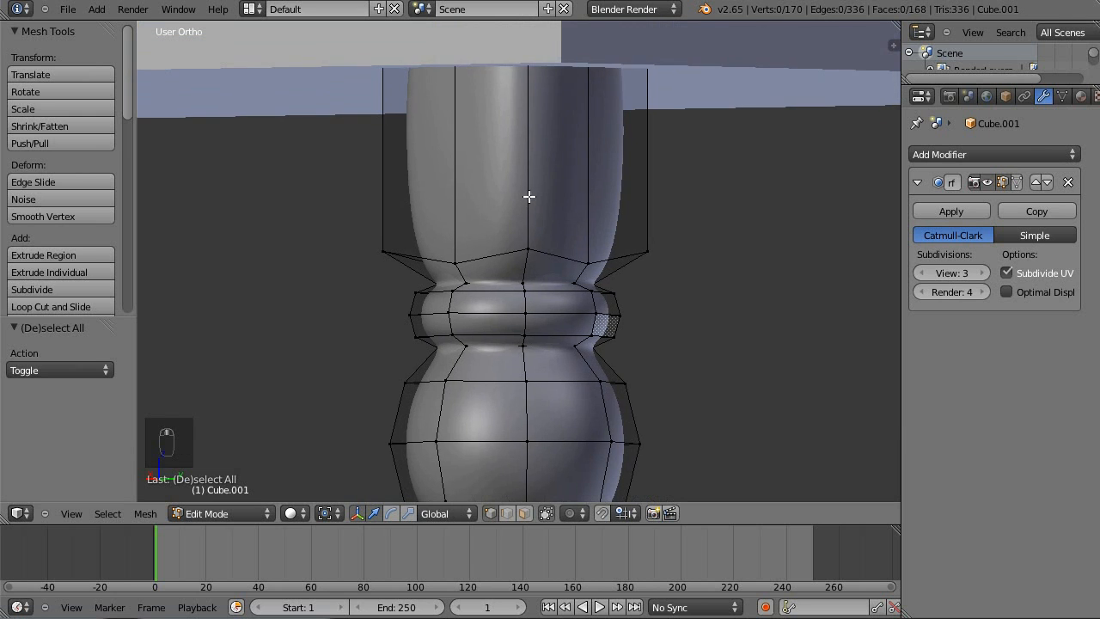
- Add a horizontal loop cut around the table leg's upper block and slide it tight against the block's lower edge
{"action": "key", "text": "ctrl+r"}
{"action": "left_click", "coordinate": [533, 91]}
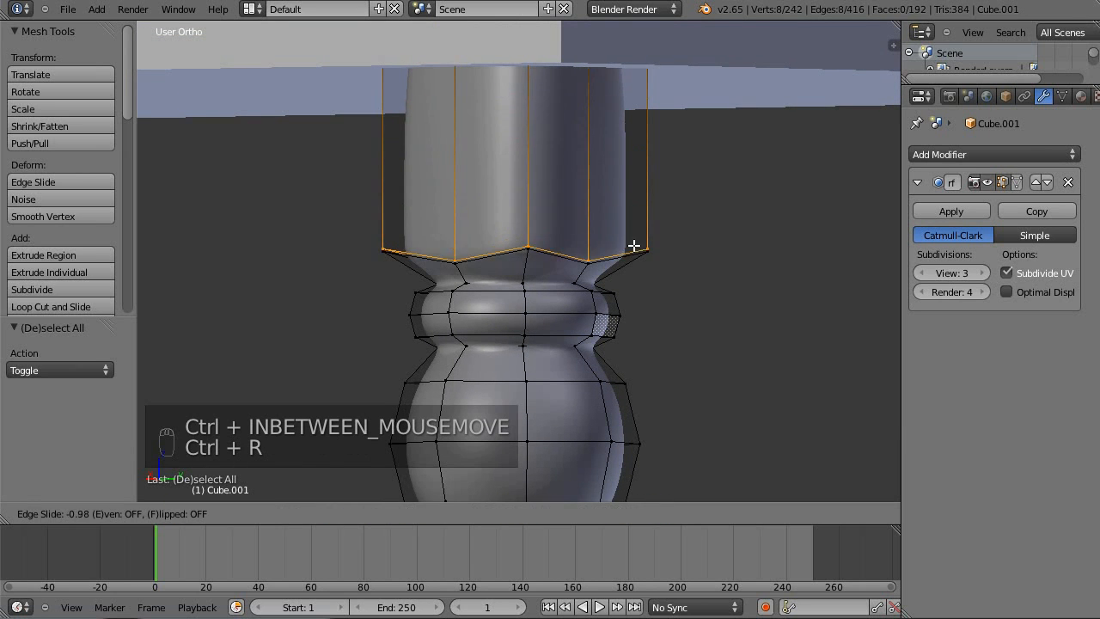
{"action": "left_click", "coordinate": [562, 242]}
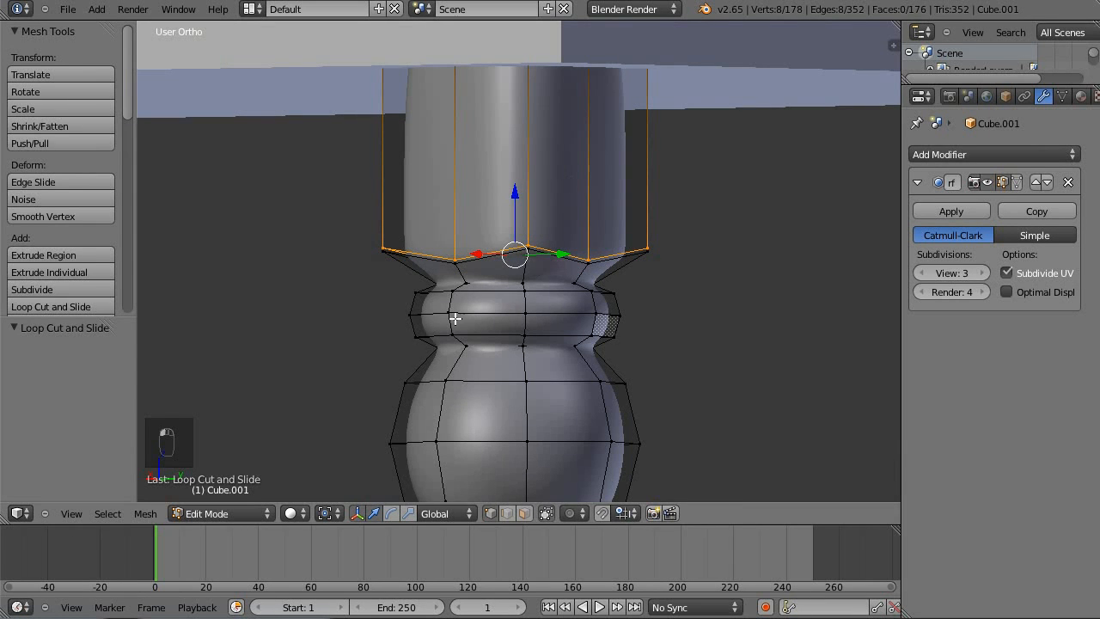
{"action": "key", "text": "Tab"}
{"action": "scroll", "coordinate": [514, 269], "scroll_direction": "up", "scroll_amount": 5}
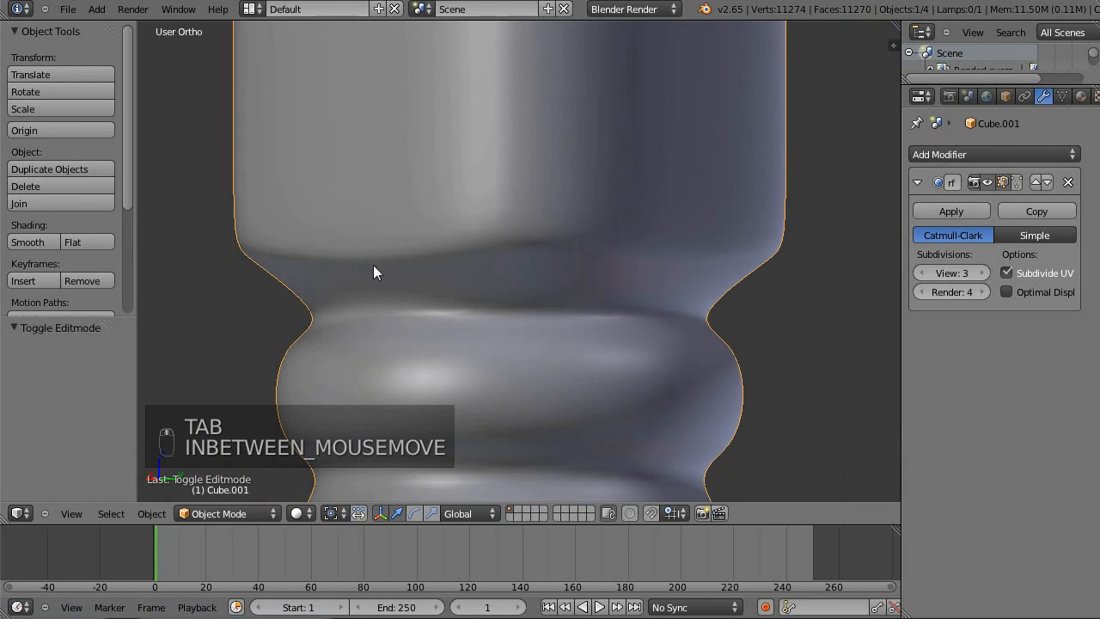
{"action": "scroll", "coordinate": [559, 223], "scroll_direction": "down", "scroll_amount": 8}
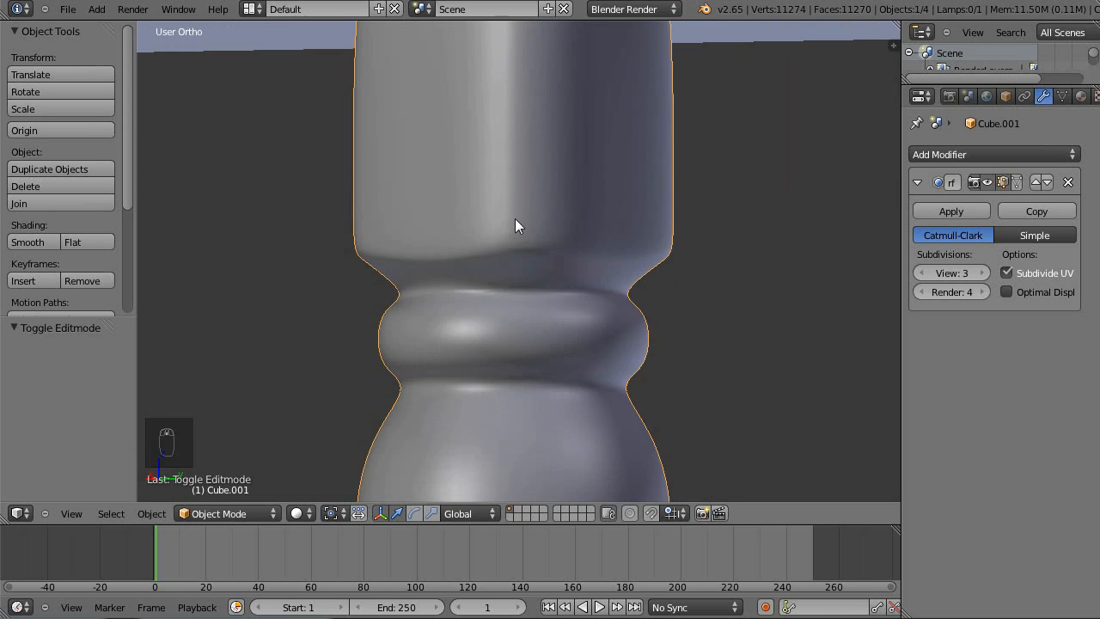
- Try a vertical loop cut along the leg, slid close to the upper block's front corner edge at about -0.91
{"action": "scroll", "coordinate": [710, 375], "scroll_direction": "up", "scroll_amount": 6}
{"action": "key", "text": "Tab"}
{"action": "middle_click_drag", "start_coordinate": [543, 228], "coordinate": [537, 332], "text": "shift"}
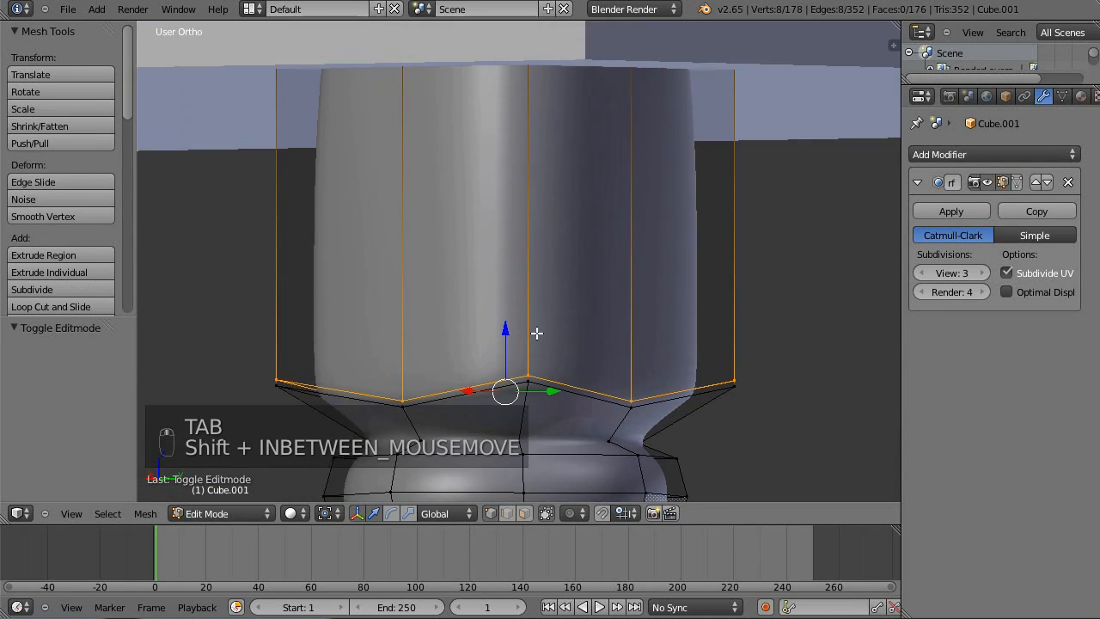
{"action": "key", "text": "ctrl+r"}
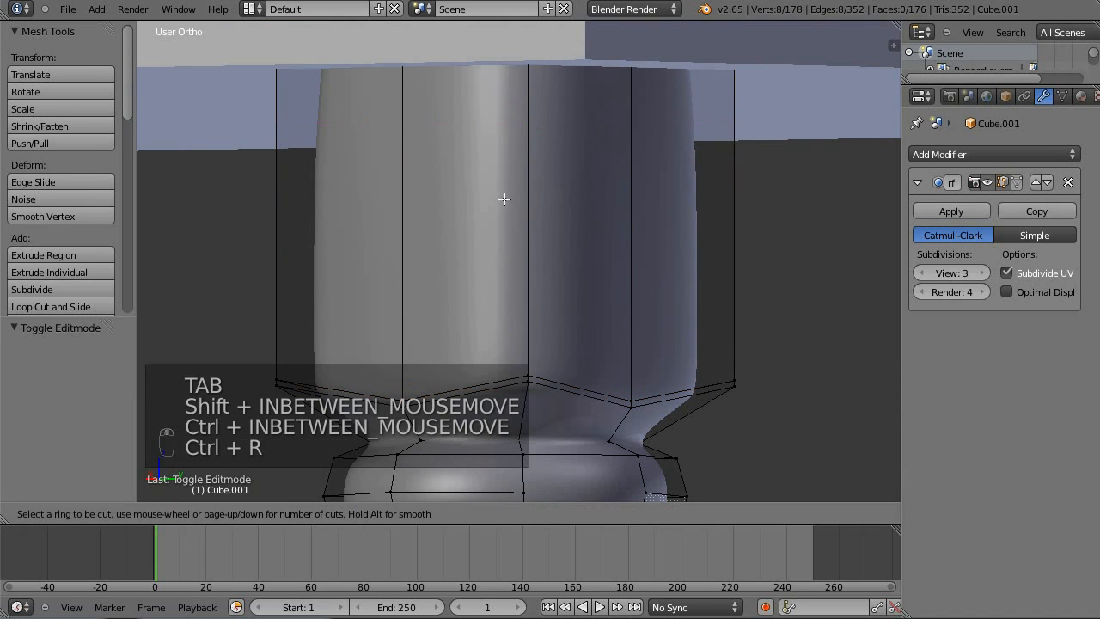
{"action": "left_click", "coordinate": [512, 372]}
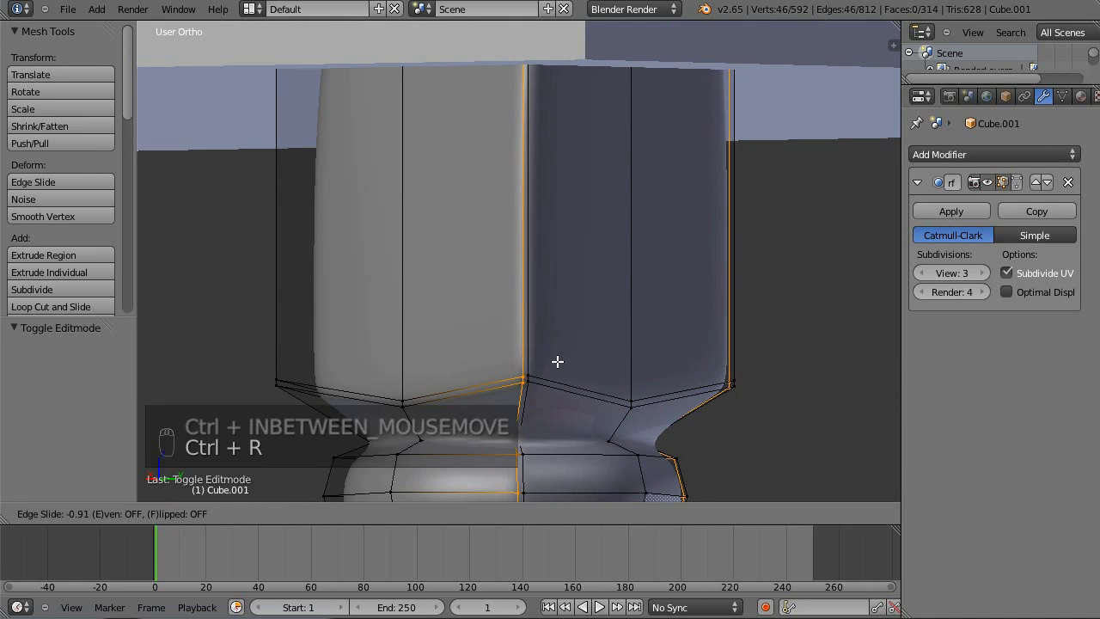
{"action": "left_click", "coordinate": [560, 359]}
{"action": "key", "text": "a"}
{"action": "key", "text": "Tab"}
{"action": "scroll", "coordinate": [722, 330], "scroll_direction": "down", "scroll_amount": 3}
{"action": "middle_click_drag", "start_coordinate": [632, 342], "coordinate": [654, 291], "text": "shift"}
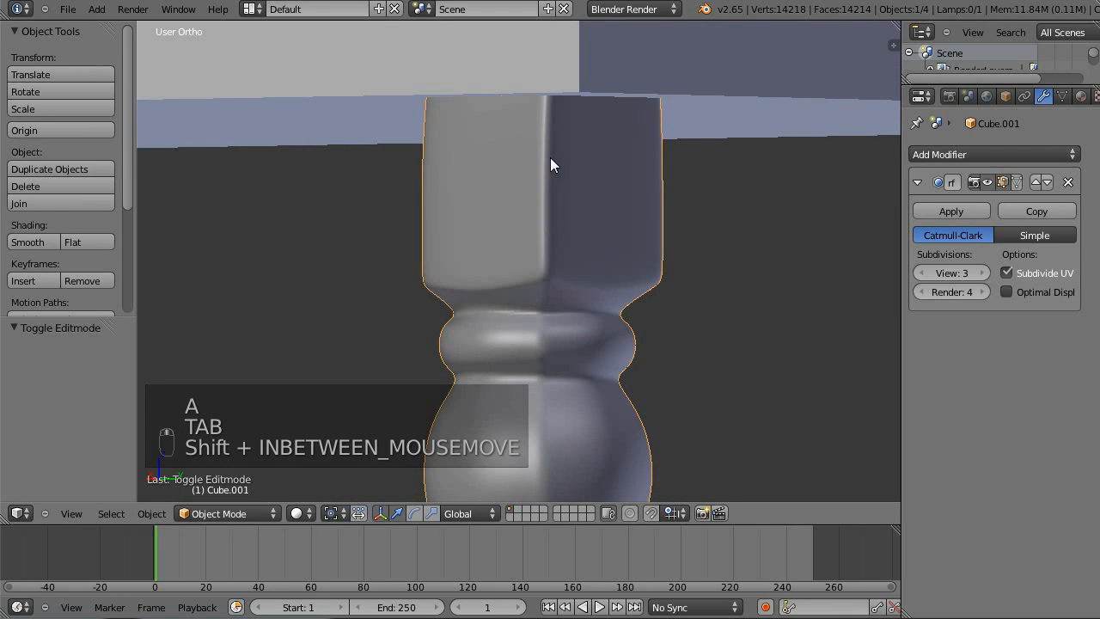
- Inspect the leg's full length, undo the vertical loop cut and resume editing the mesh
{"action": "middle_click_drag", "start_coordinate": [527, 348], "coordinate": [524, 127], "text": "shift"}
{"action": "scroll", "coordinate": [523, 249], "scroll_direction": "down", "scroll_amount": 3}
{"action": "middle_click_drag", "start_coordinate": [612, 407], "coordinate": [679, 50], "text": "shift"}
{"action": "middle_click_drag", "start_coordinate": [617, 128], "coordinate": [623, 427], "text": "shift"}
{"action": "middle_click_drag", "start_coordinate": [630, 91], "coordinate": [630, 222], "text": "shift"}
{"action": "key", "text": "ctrl+z"}
{"action": "key", "text": "Tab"}
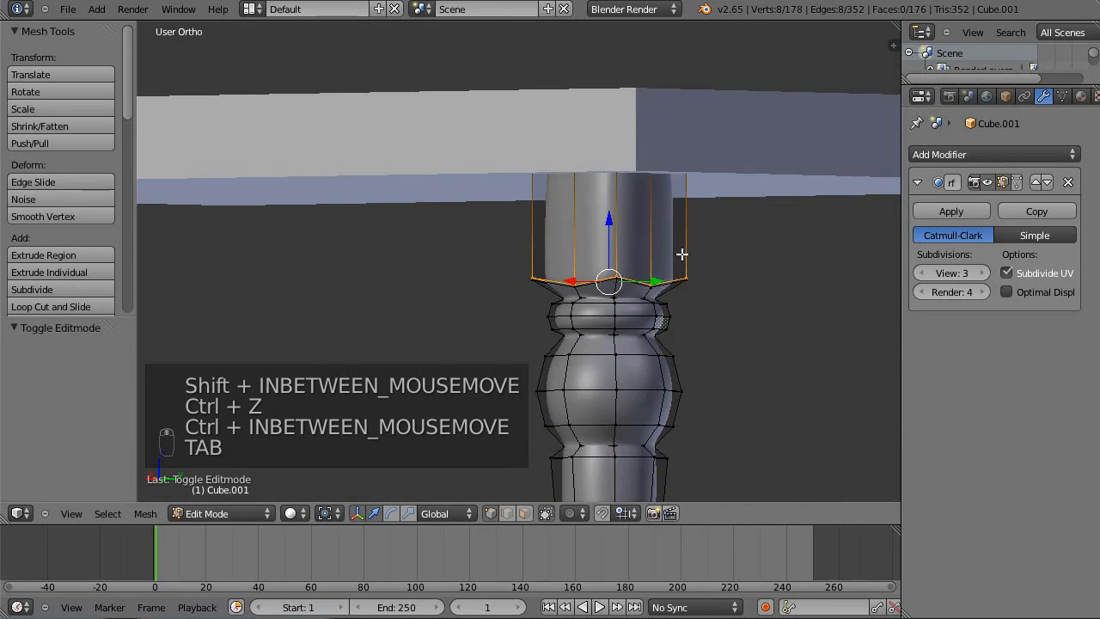
- Add a horizontal loop cut in the taper below the upper block and slide it up close to the block's lower edge
{"action": "scroll", "coordinate": [749, 185], "scroll_direction": "up", "scroll_amount": 3}
{"action": "middle_click_drag", "start_coordinate": [749, 185], "coordinate": [582, 224], "text": "shift"}
{"action": "scroll", "coordinate": [611, 292], "scroll_direction": "up", "scroll_amount": 4}
{"action": "middle_click_drag", "start_coordinate": [611, 293], "coordinate": [744, 73], "text": "shift"}
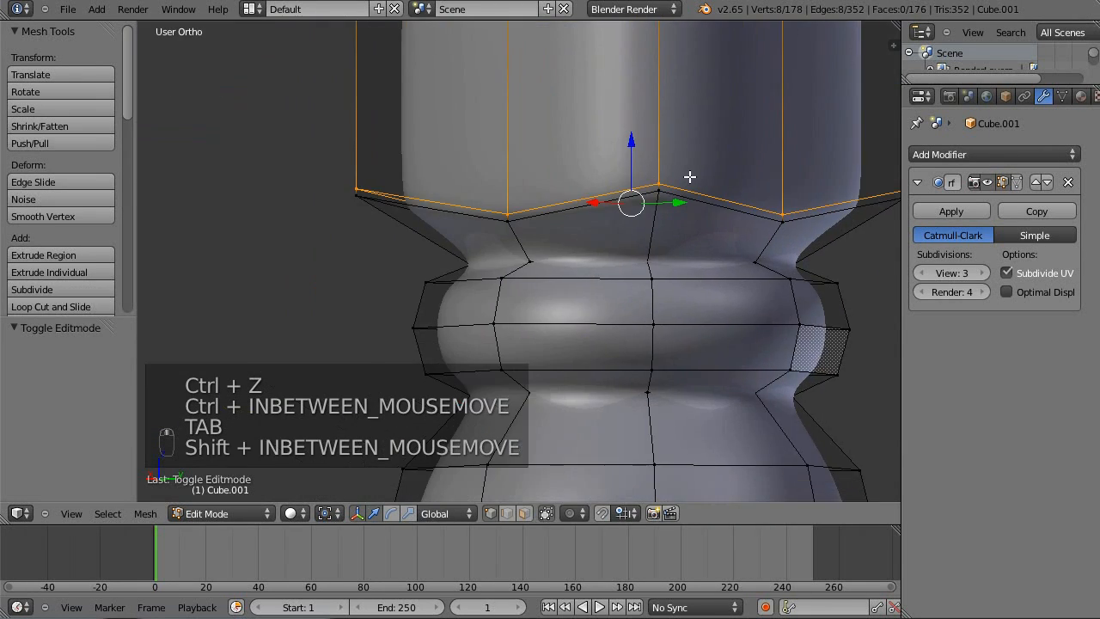
{"action": "key", "text": "a"}
{"action": "middle_click_drag", "start_coordinate": [633, 189], "coordinate": [592, 177], "text": "shift"}
{"action": "key", "text": "ctrl+r"}
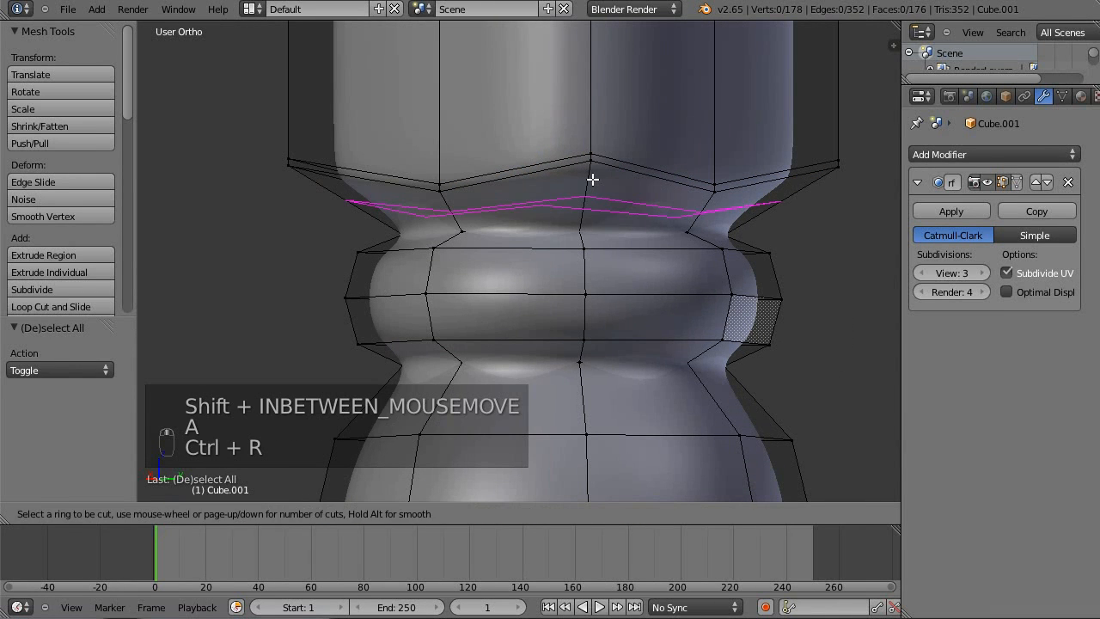
{"action": "left_click", "coordinate": [592, 178]}
{"action": "left_click", "coordinate": [659, 158]}
{"action": "key", "text": "a"}
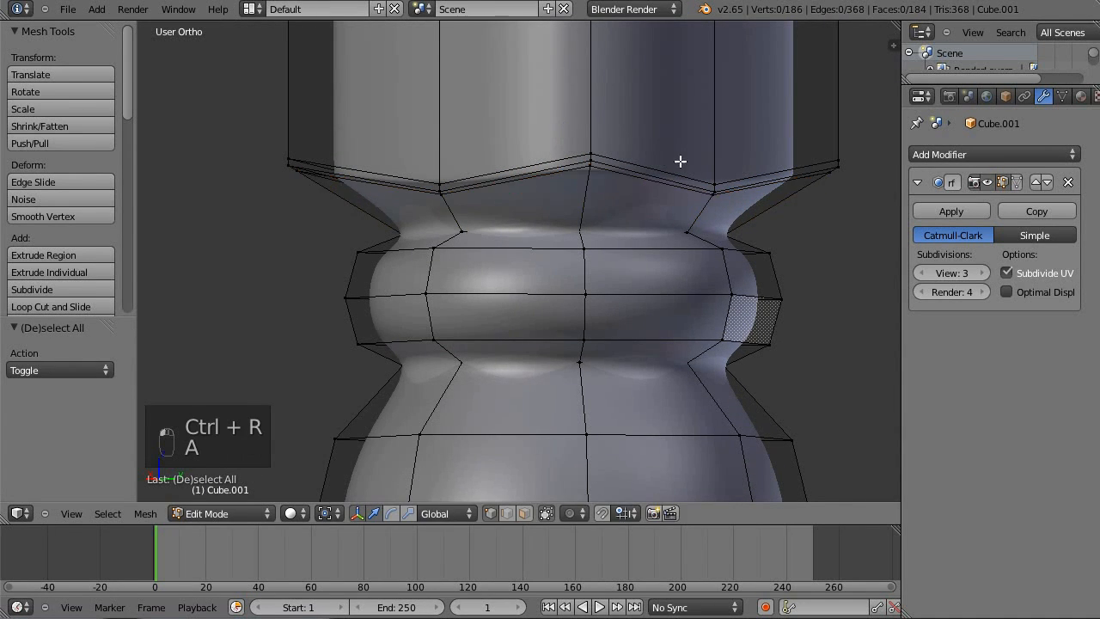
{"action": "key", "text": "Tab"}
{"action": "scroll", "coordinate": [611, 181], "scroll_direction": "down", "scroll_amount": 2}
{"action": "mouse_move", "coordinate": [607, 180]}
{"action": "middle_mouse_down"}
{"action": "mouse_move", "coordinate": [725, 196]}
{"action": "mouse_move", "coordinate": [454, 222]}
{"action": "mouse_move", "coordinate": [593, 159]}
{"action": "mouse_move", "coordinate": [585, 226]}
{"action": "middle_mouse_up"}
{"action": "scroll", "coordinate": [586, 164], "scroll_direction": "down", "scroll_amount": 5}
- Switch to edge selection and select the four long vertical corner edges of the upper block
{"action": "key", "text": "Tab"}
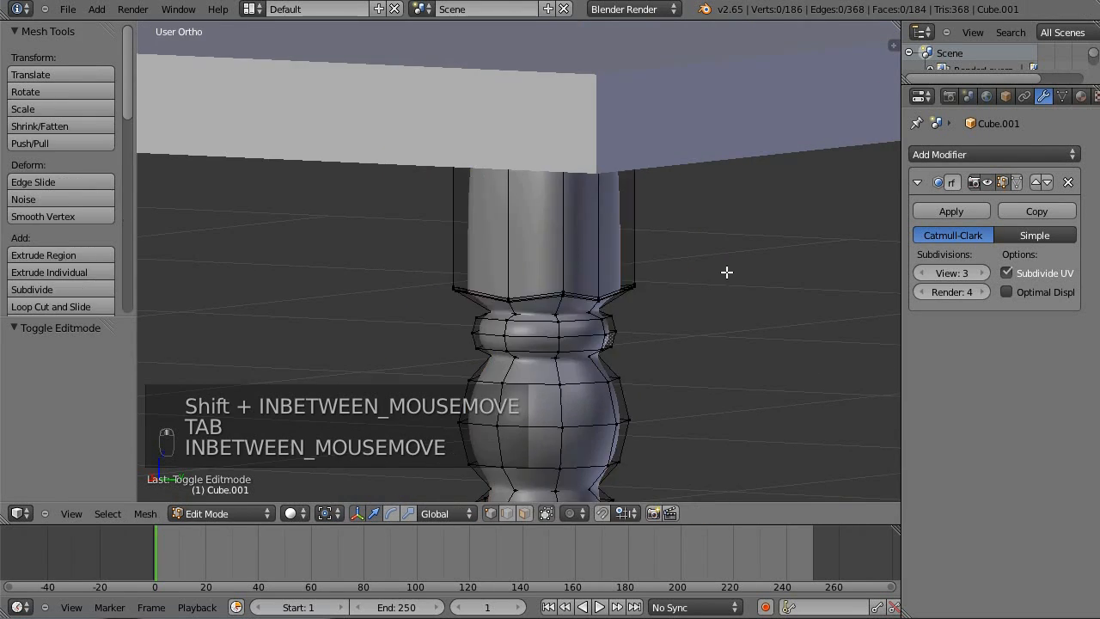
{"action": "scroll", "coordinate": [726, 274], "scroll_direction": "up", "scroll_amount": 2}
{"action": "key", "text": "ctrl+Tab"}
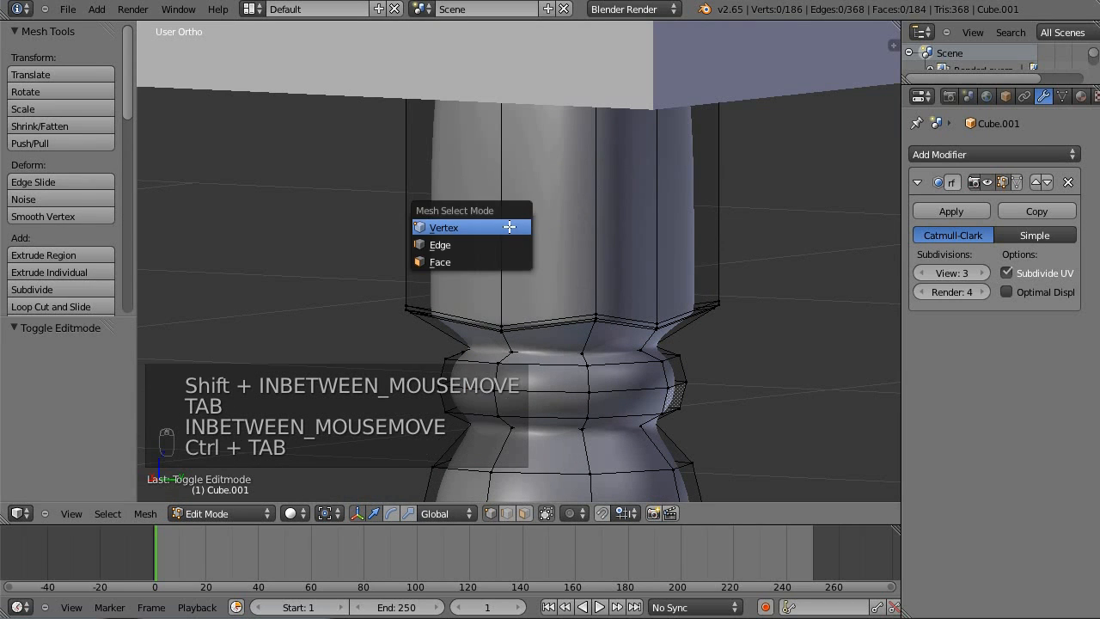
{"action": "left_click", "coordinate": [507, 244]}
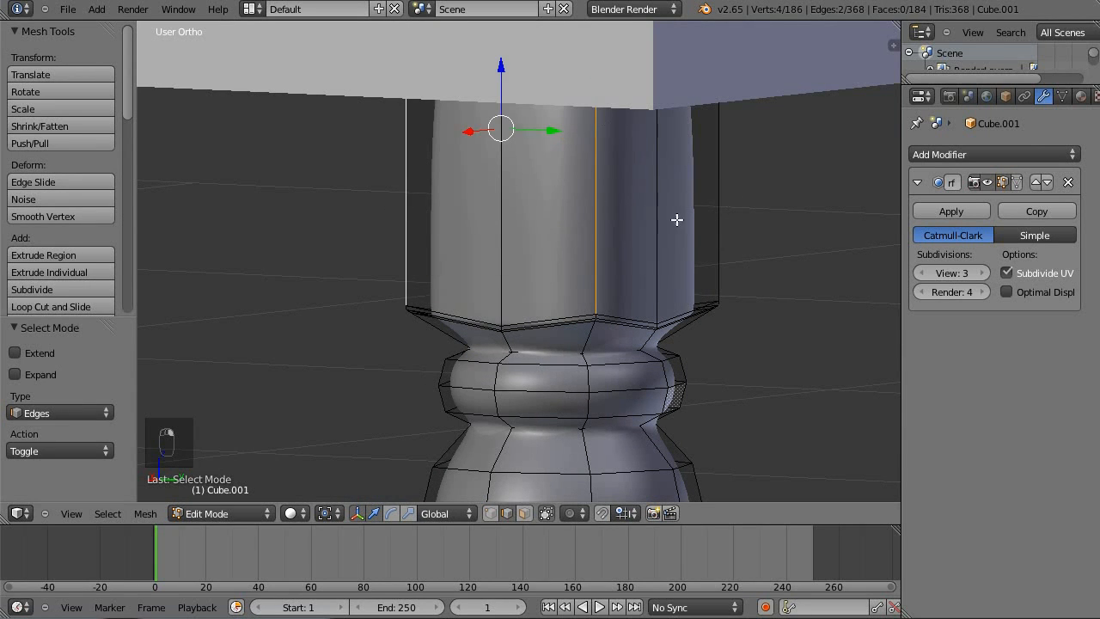
{"action": "middle_click_drag", "start_coordinate": [722, 182], "coordinate": [609, 199]}
{"action": "middle_click_drag", "start_coordinate": [807, 207], "coordinate": [807, 124]}
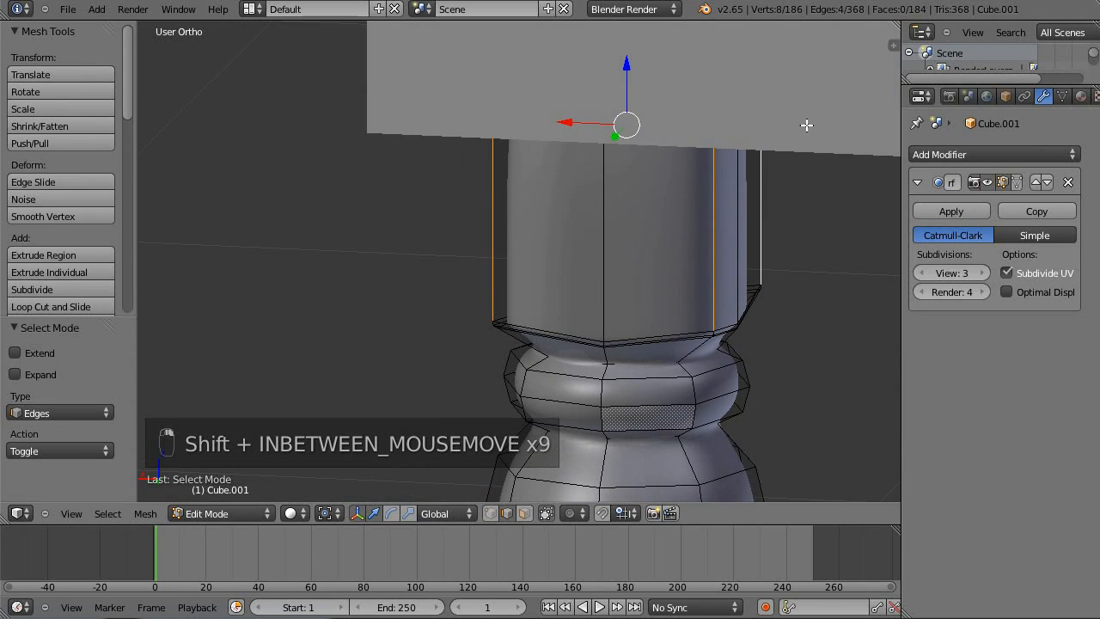
- Set the mean crease of the four selected corner edges to 1.000
{"action": "key", "text": "n"}
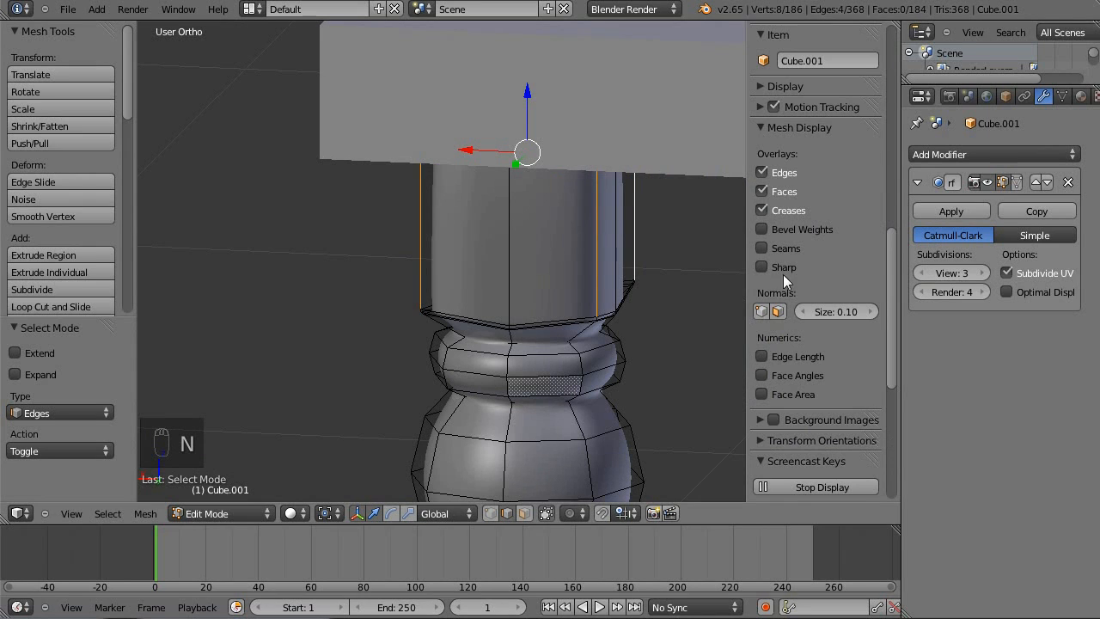
{"action": "scroll", "coordinate": [831, 210], "scroll_direction": "up", "scroll_amount": 15}
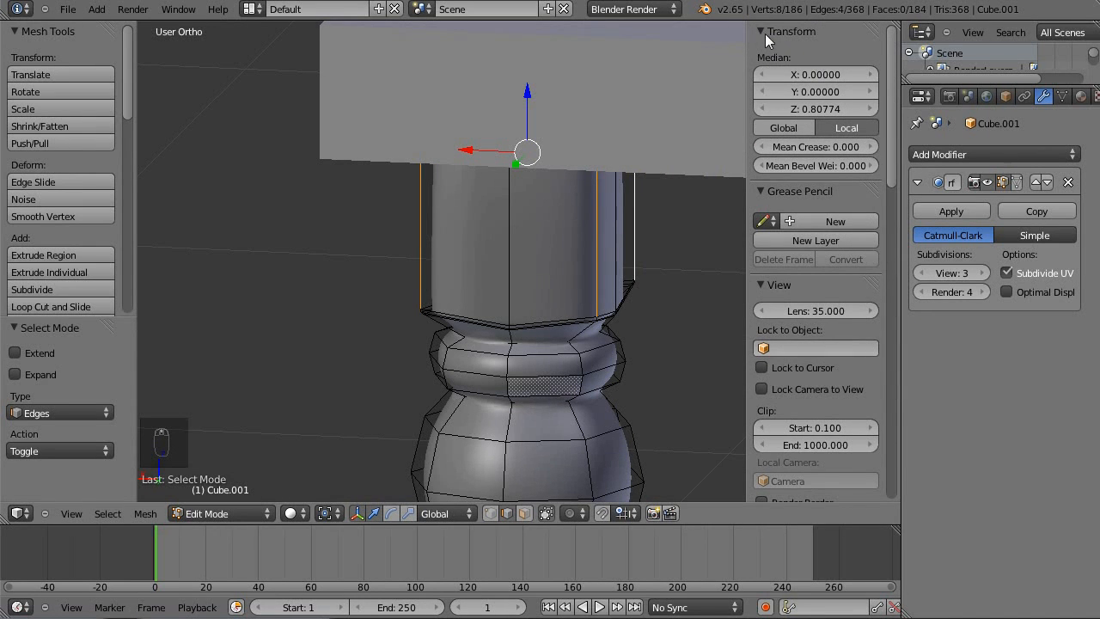
{"action": "scroll", "coordinate": [761, 37], "scroll_direction": "down", "scroll_amount": 5}
{"action": "scroll", "coordinate": [762, 31], "scroll_direction": "up", "scroll_amount": 5}
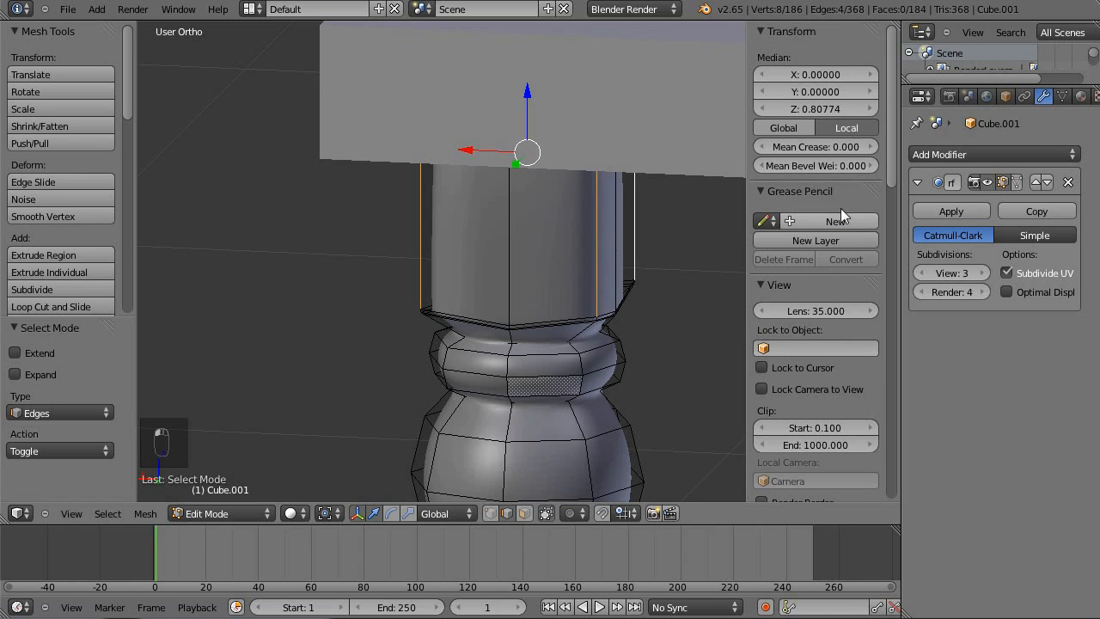
{"action": "key", "text": "a"}
{"action": "key", "text": "a"}
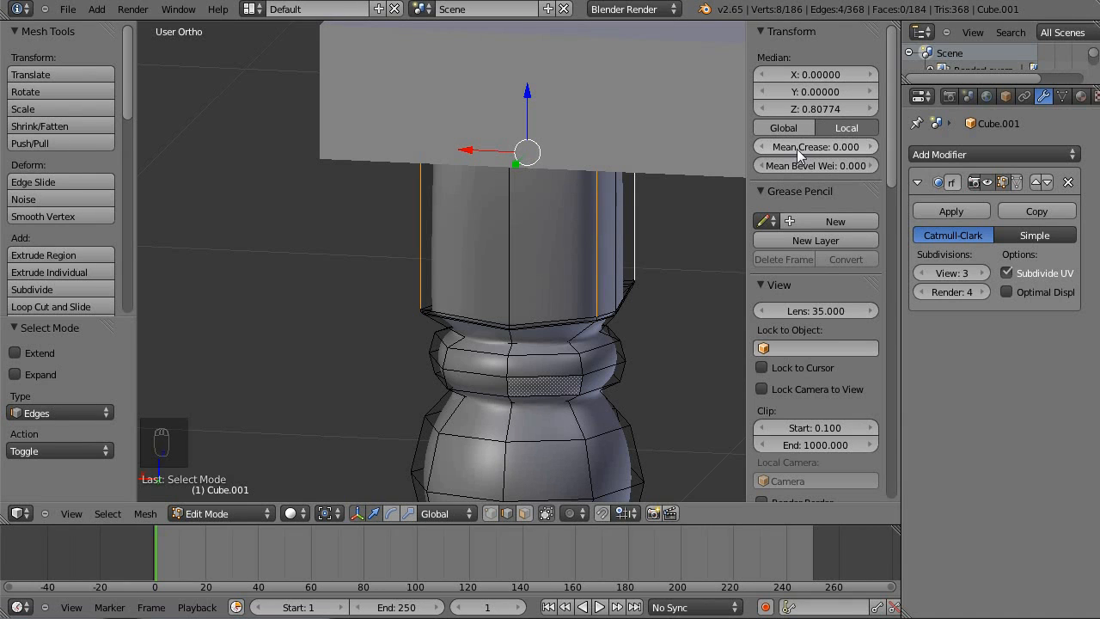
{"action": "left_click_drag", "start_coordinate": [781, 150], "coordinate": [826, 147]}
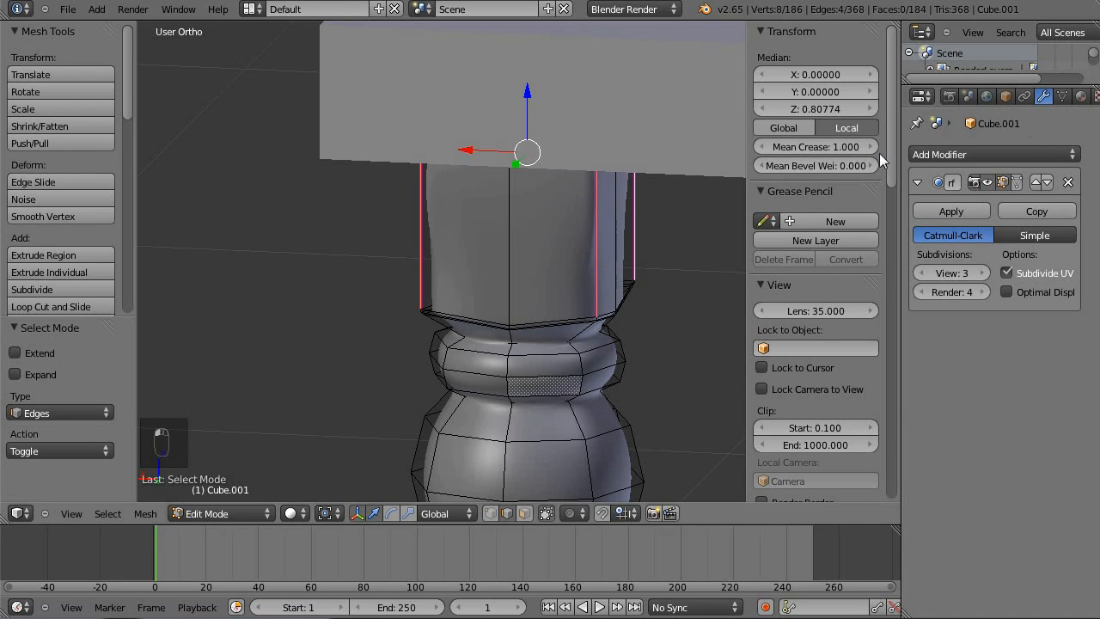
{"action": "scroll", "coordinate": [563, 300], "scroll_direction": "up", "scroll_amount": 3}
{"action": "key", "text": "Tab"}
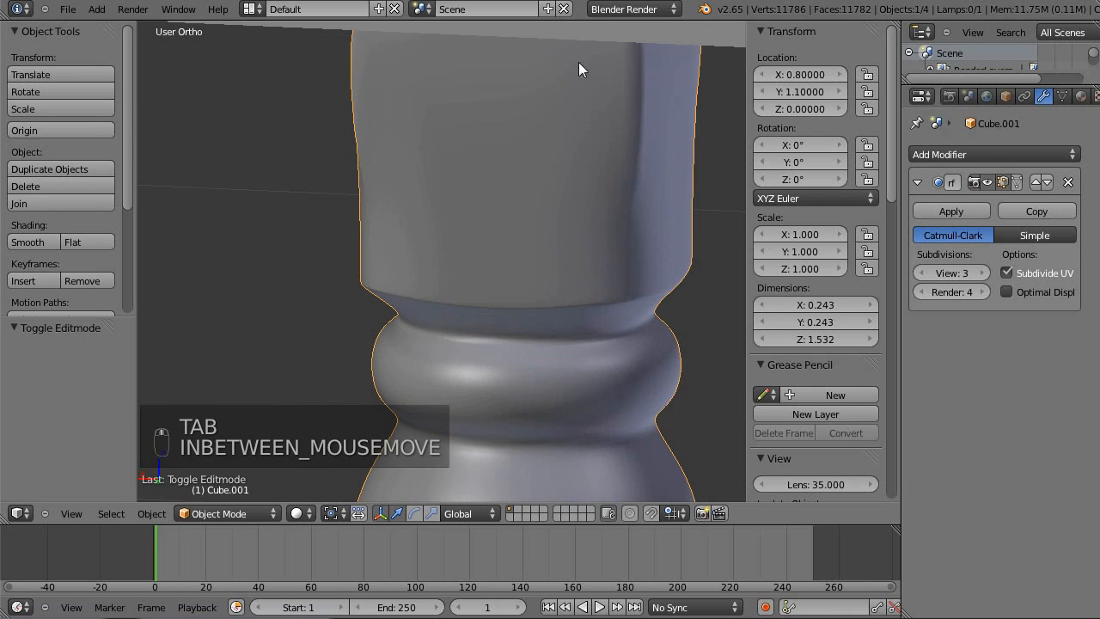
- Select the short vertical edges directly beneath three of the creased corner edges, at the upper block's lower rim
{"action": "key", "text": "Tab"}
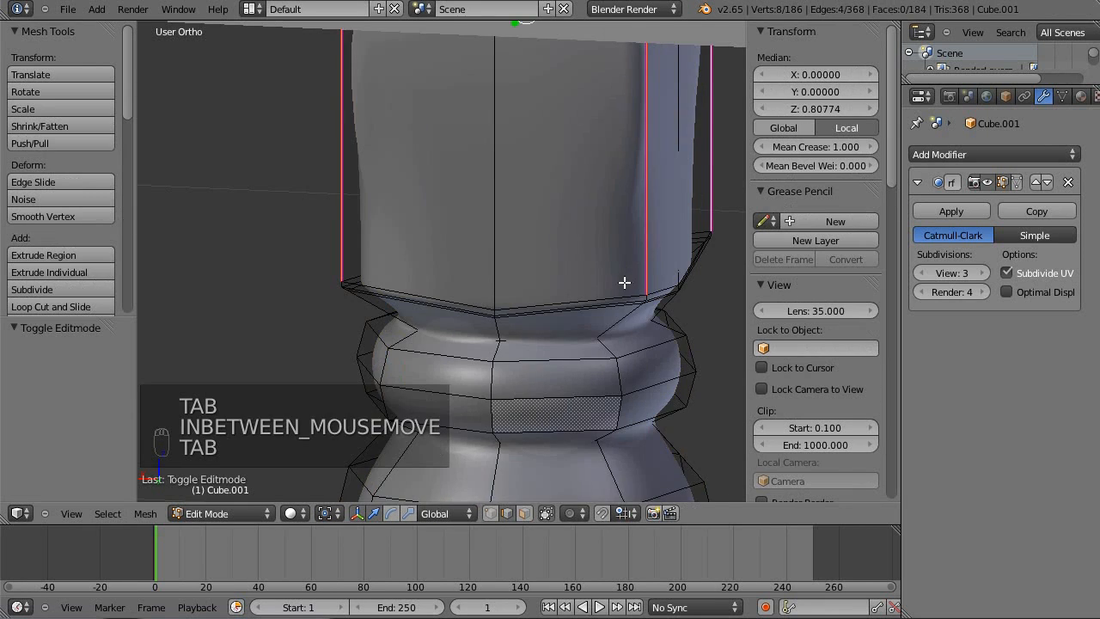
{"action": "scroll", "coordinate": [628, 271], "scroll_direction": "up", "scroll_amount": 3}
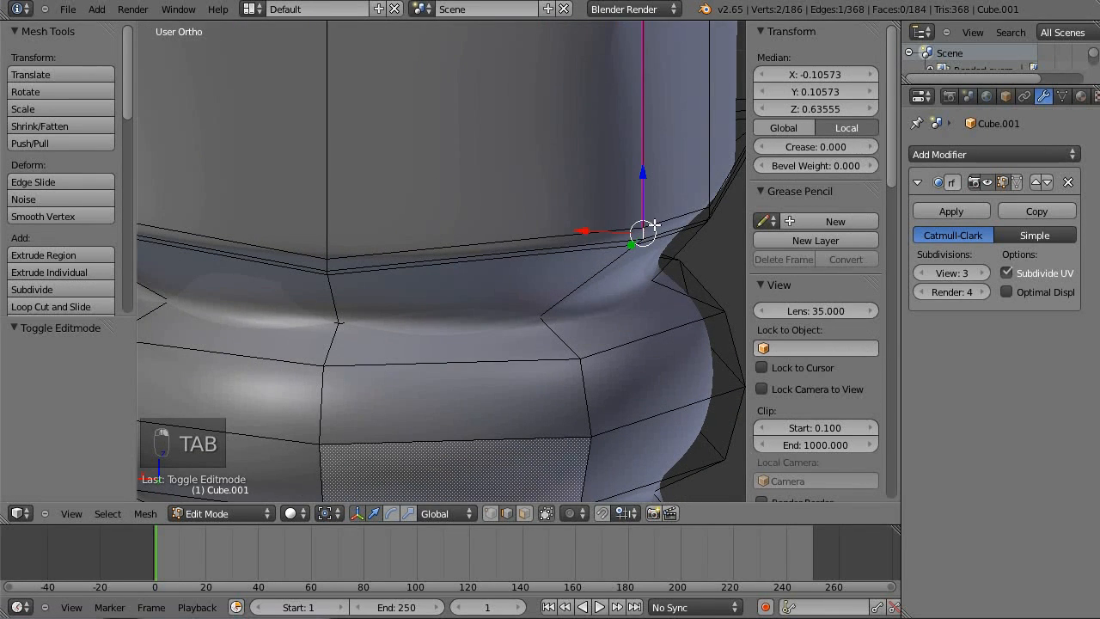
{"action": "scroll", "coordinate": [676, 233], "scroll_direction": "down", "scroll_amount": 2}
{"action": "middle_click_drag", "start_coordinate": [238, 233], "coordinate": [479, 274]}
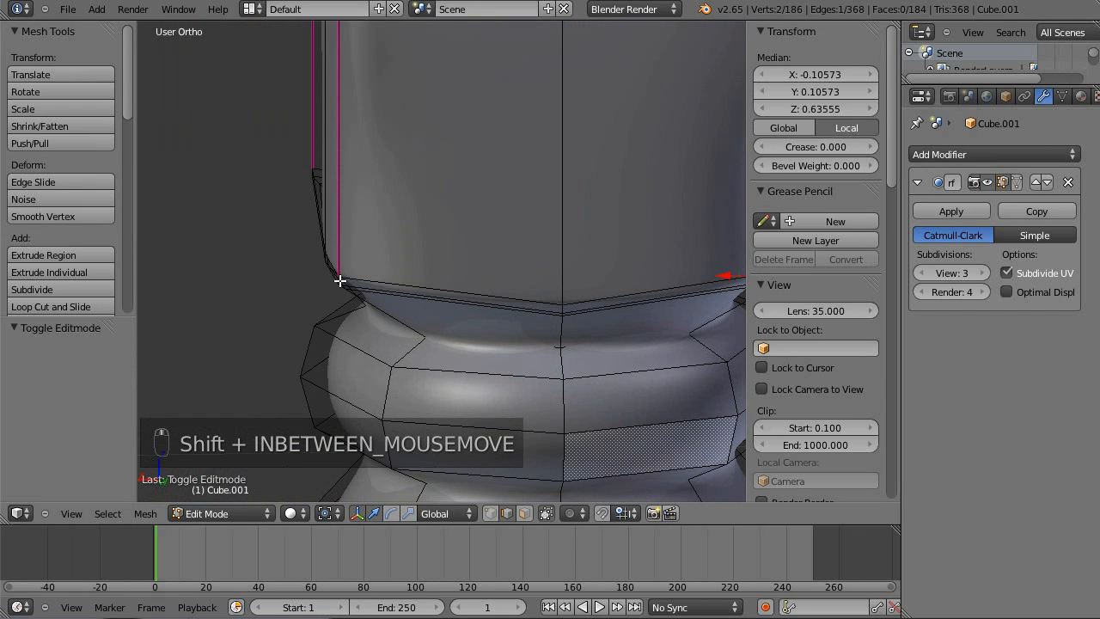
{"action": "right_click", "coordinate": [341, 281], "text": "shift"}
{"action": "middle_click_drag", "start_coordinate": [256, 222], "coordinate": [428, 213]}
{"action": "middle_click_drag", "start_coordinate": [203, 200], "coordinate": [438, 251], "text": "shift"}
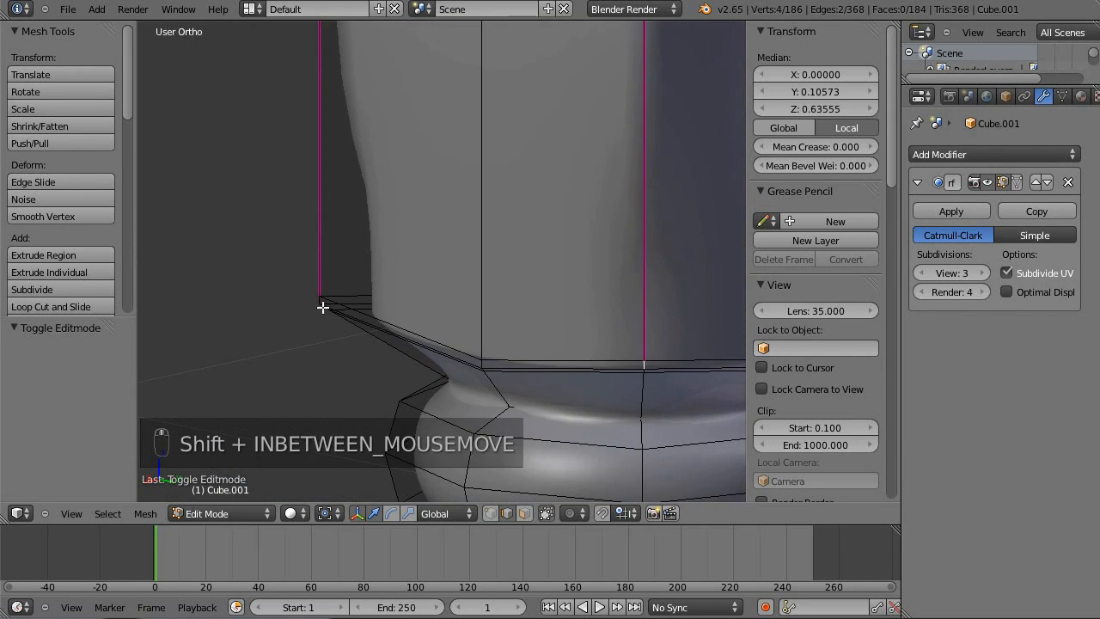
{"action": "middle_click_drag", "start_coordinate": [528, 300], "coordinate": [314, 303]}
{"action": "middle_click_drag", "start_coordinate": [582, 312], "coordinate": [312, 229], "text": "shift"}
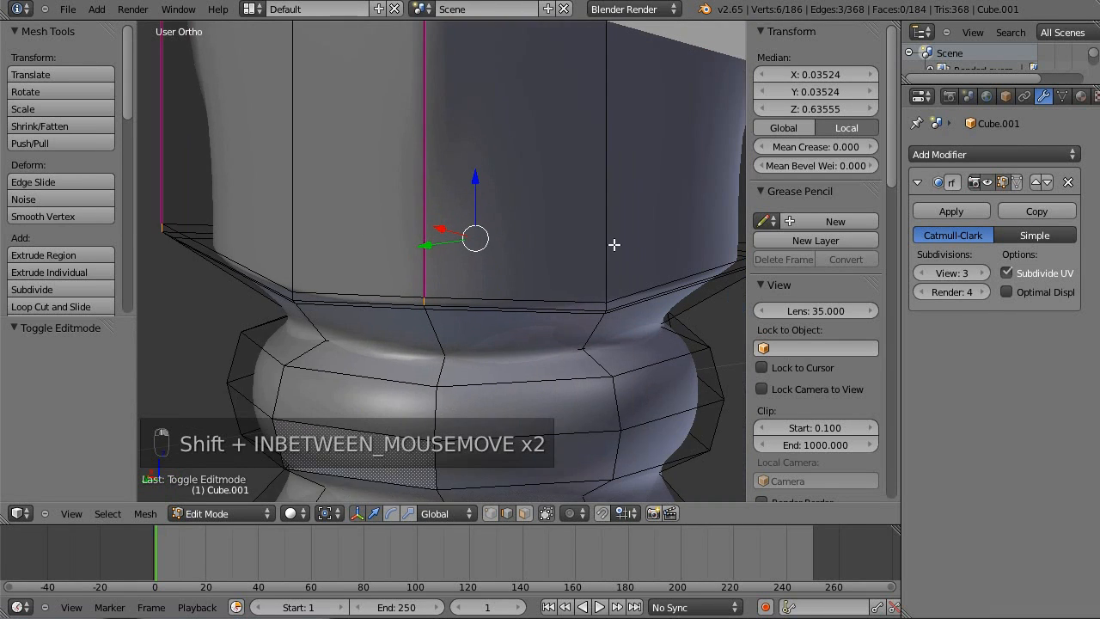
- Complete the selection with the short edge at the fourth lower corner, leaving out the neighbouring horizontal edges
{"action": "middle_click_drag", "start_coordinate": [685, 250], "coordinate": [540, 259], "text": "shift"}
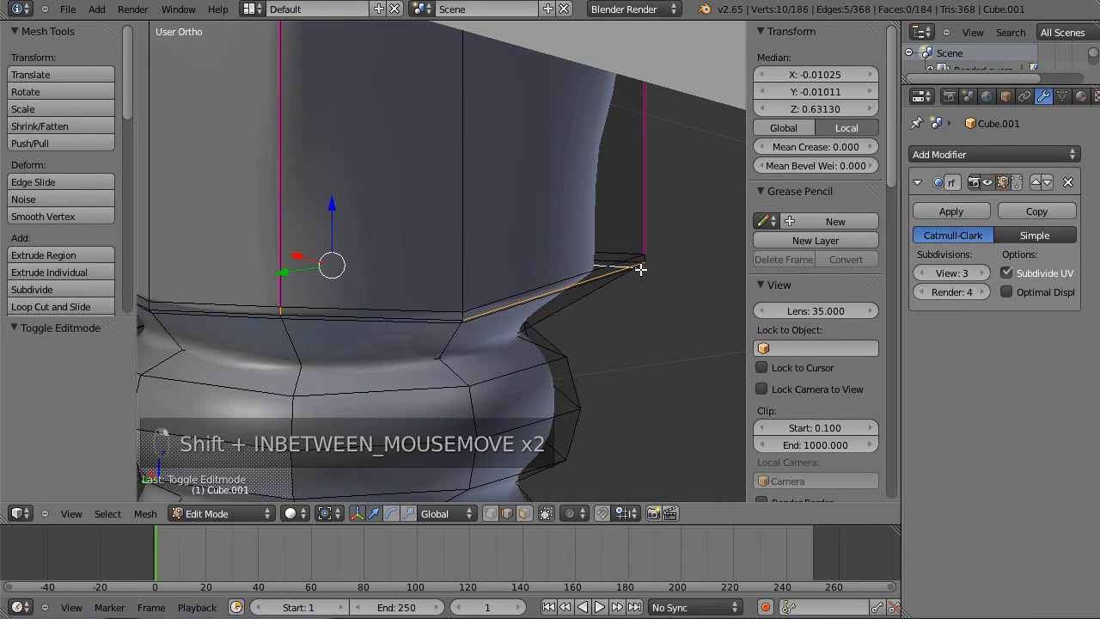
{"action": "middle_click_drag", "start_coordinate": [649, 283], "coordinate": [588, 293], "text": "shift"}
{"action": "scroll", "coordinate": [639, 300], "scroll_direction": "up", "scroll_amount": 4}
{"action": "middle_click_drag", "start_coordinate": [680, 303], "coordinate": [520, 301], "text": "shift"}
{"action": "scroll", "coordinate": [598, 269], "scroll_direction": "up", "scroll_amount": 1}
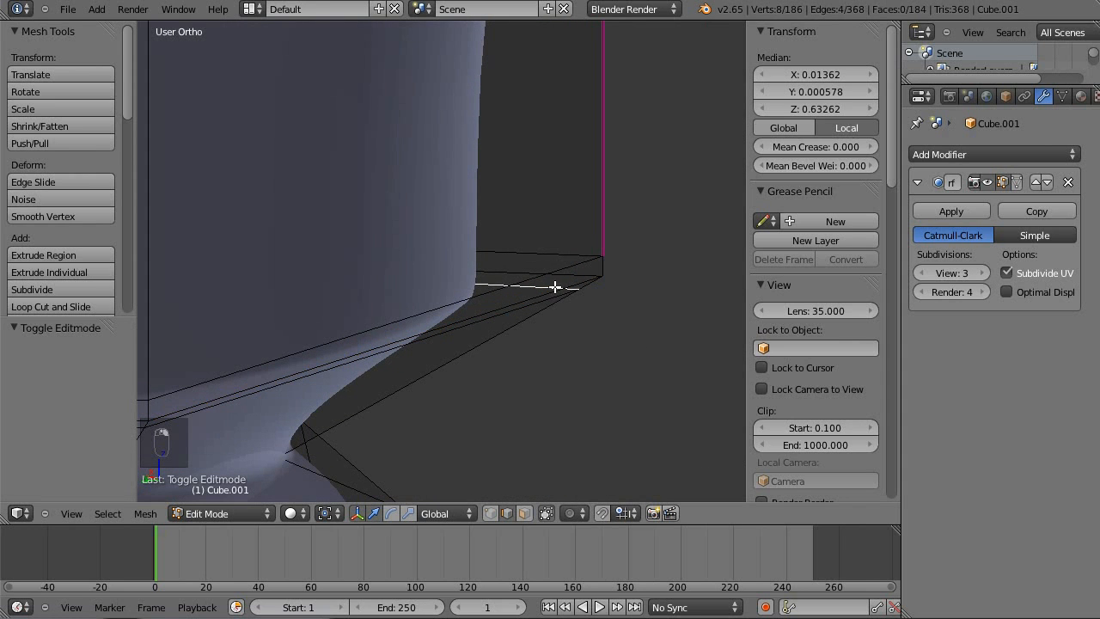
{"action": "middle_click_drag", "start_coordinate": [691, 301], "coordinate": [386, 280], "text": "shift"}
{"action": "middle_click_drag", "start_coordinate": [380, 181], "coordinate": [586, 271], "text": "shift"}
{"action": "scroll", "coordinate": [574, 256], "scroll_direction": "down", "scroll_amount": 3}
{"action": "middle_click_drag", "start_coordinate": [573, 214], "coordinate": [546, 248]}
{"action": "scroll", "coordinate": [516, 254], "scroll_direction": "down", "scroll_amount": 4}
{"action": "key", "text": "z"}
{"action": "middle_click_drag", "start_coordinate": [368, 249], "coordinate": [291, 258]}
{"action": "key", "text": "z"}
{"action": "scroll", "coordinate": [600, 202], "scroll_direction": "up", "scroll_amount": 3}
{"action": "mouse_move", "coordinate": [621, 209]}
{"action": "middle_mouse_down"}
{"action": "mouse_move", "coordinate": [614, 181]}
{"action": "mouse_move", "coordinate": [567, 175]}
{"action": "mouse_move", "coordinate": [641, 172]}
{"action": "middle_mouse_up"}
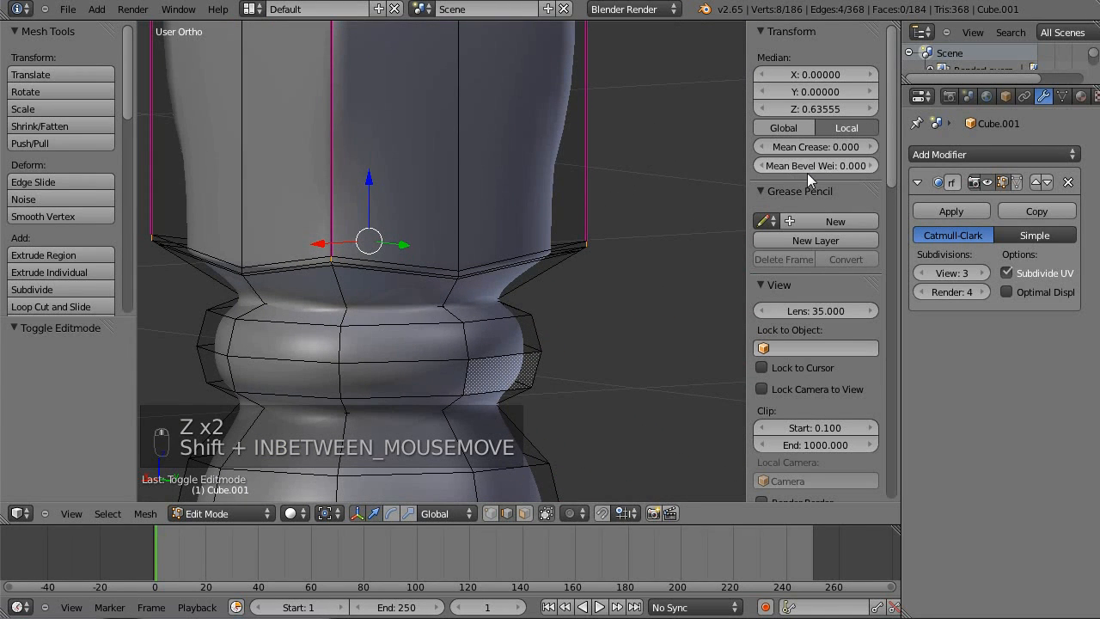
- Set the mean crease of the four short corner edges to 1.000 and clear the selection
{"action": "left_click_drag", "start_coordinate": [794, 146], "coordinate": [988, 143]}
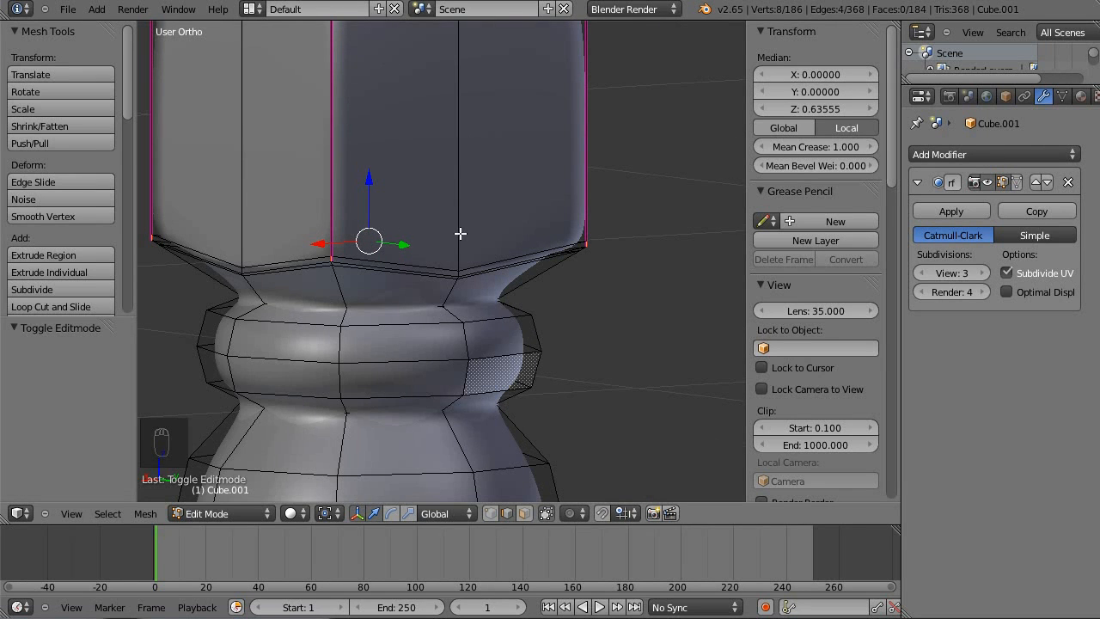
{"action": "scroll", "coordinate": [463, 234], "scroll_direction": "up", "scroll_amount": 4}
{"action": "middle_click_drag", "start_coordinate": [582, 248], "coordinate": [733, 300], "text": "shift"}
{"action": "scroll", "coordinate": [387, 290], "scroll_direction": "up", "scroll_amount": 2}
{"action": "key", "text": "Tab"}
{"action": "scroll", "coordinate": [414, 280], "scroll_direction": "down", "scroll_amount": 6}
{"action": "middle_click_drag", "start_coordinate": [429, 269], "coordinate": [544, 243]}
{"action": "key", "text": "Tab"}
{"action": "key", "text": "a"}
{"action": "key", "text": "a"}
{"action": "key", "text": "a"}
- Add a horizontal loop cut around the upper block and slide it up close to the block's top end
{"action": "scroll", "coordinate": [560, 283], "scroll_direction": "up", "scroll_amount": 3}
{"action": "key", "text": "Tab"}
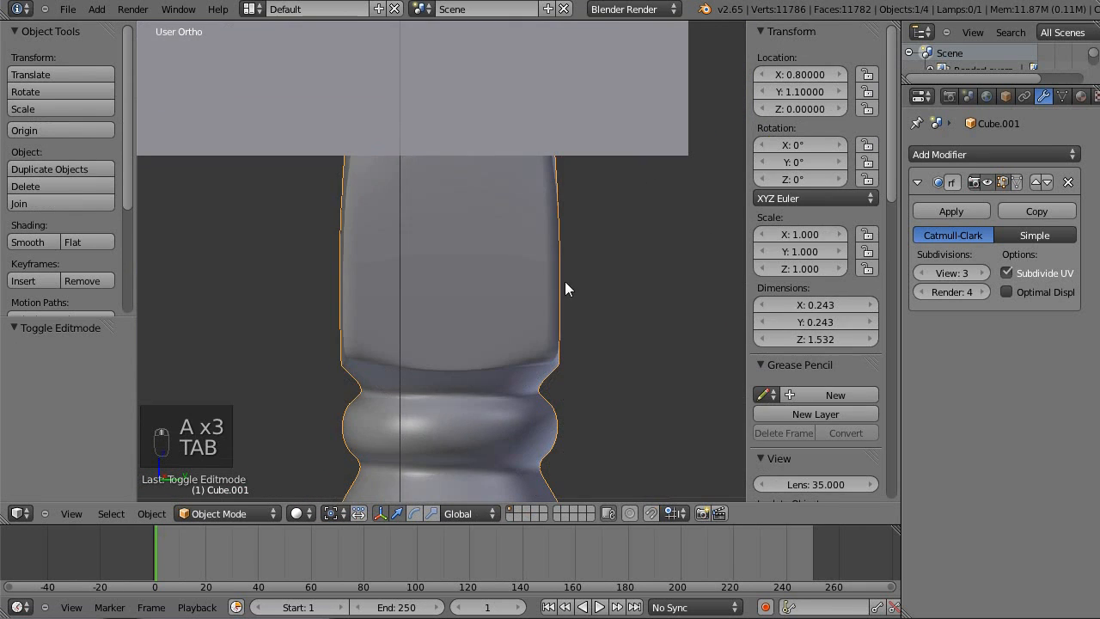
{"action": "middle_click_drag", "start_coordinate": [476, 288], "coordinate": [334, 260]}
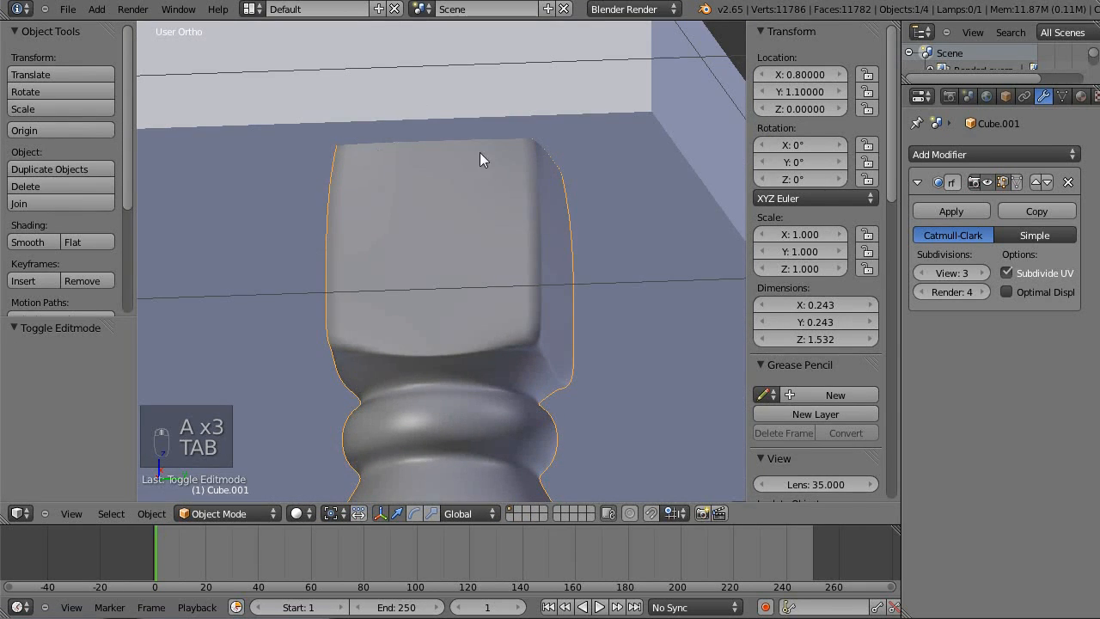
{"action": "middle_click_drag", "start_coordinate": [504, 152], "coordinate": [537, 250]}
{"action": "key", "text": "Tab"}
{"action": "key", "text": "ctrl+r"}
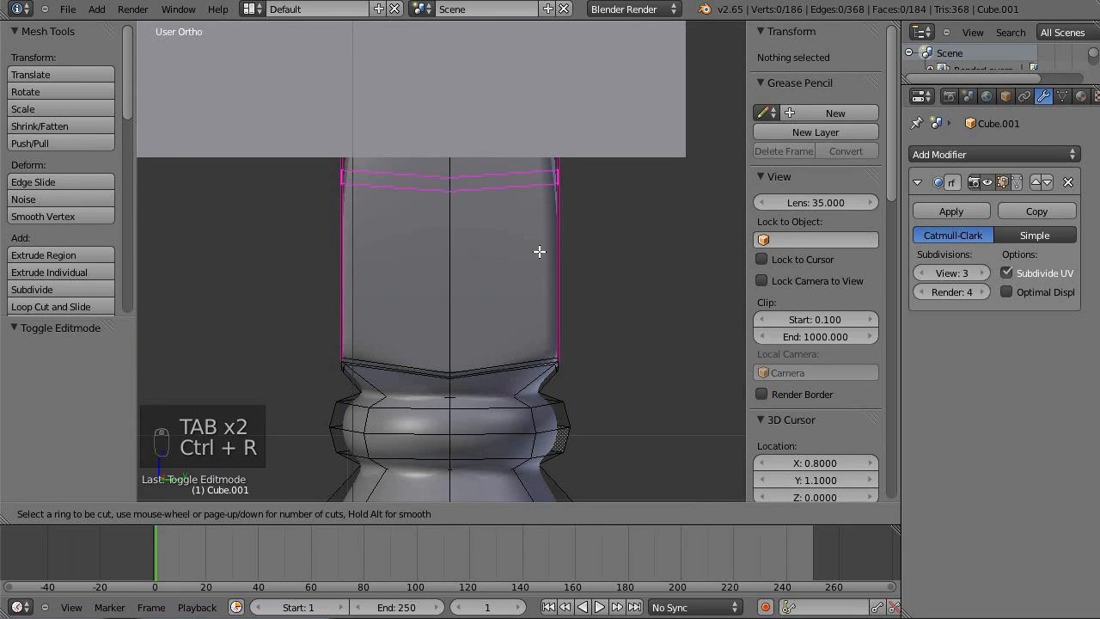
{"action": "left_click", "coordinate": [539, 251]}
{"action": "left_click", "coordinate": [558, 180]}
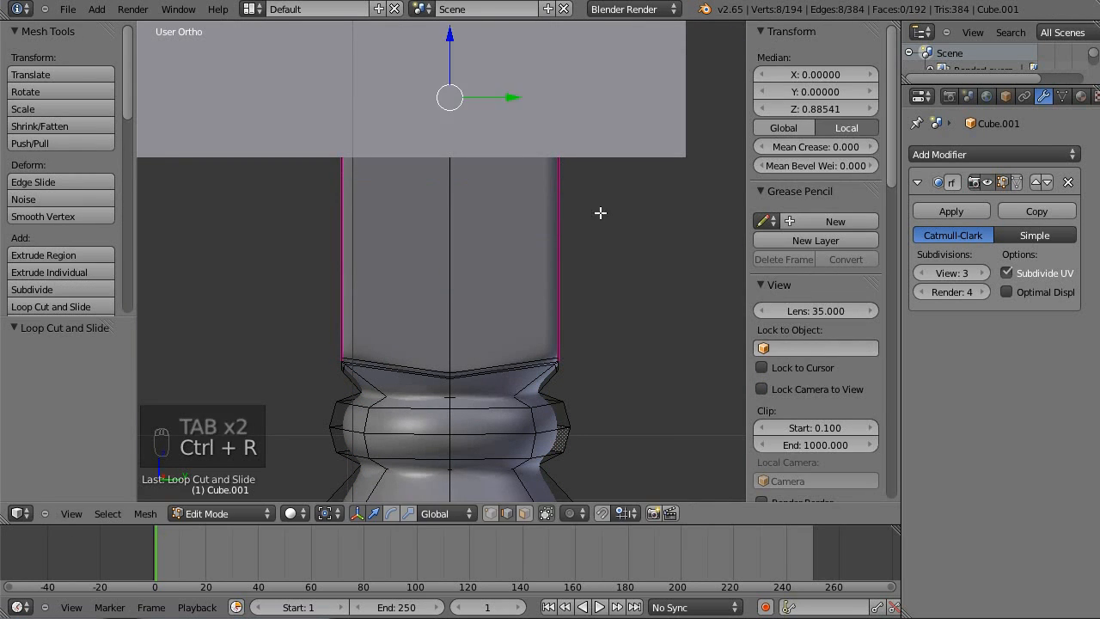
- Examine the creased upper block and the turned profile below it, in both smoothed and wireframe display
{"action": "key", "text": "a"}
{"action": "key", "text": "Tab"}
{"action": "middle_click_drag", "start_coordinate": [599, 246], "coordinate": [602, 314]}
{"action": "scroll", "coordinate": [441, 256], "scroll_direction": "down", "scroll_amount": 4}
{"action": "key", "text": "a"}
{"action": "middle_click_drag", "start_coordinate": [538, 346], "coordinate": [514, 211], "text": "shift"}
{"action": "scroll", "coordinate": [555, 243], "scroll_direction": "up", "scroll_amount": 3}
{"action": "scroll", "coordinate": [473, 185], "scroll_direction": "up", "scroll_amount": 4}
{"action": "key", "text": "Tab"}
{"action": "mouse_move", "coordinate": [557, 76]}
{"action": "middle_mouse_down", "text": "shift"}
{"action": "mouse_move", "coordinate": [484, 233]}
{"action": "mouse_move", "coordinate": [478, 282]}
{"action": "middle_mouse_up", "text": "shift"}
{"action": "mouse_move", "coordinate": [452, 204]}
{"action": "middle_mouse_down", "text": "shift"}
{"action": "mouse_move", "coordinate": [459, 224]}
{"action": "mouse_move", "coordinate": [506, 197]}
{"action": "mouse_move", "coordinate": [459, 193]}
{"action": "middle_mouse_up", "text": "shift"}
{"action": "key", "text": "z"}
{"action": "scroll", "coordinate": [497, 222], "scroll_direction": "up", "scroll_amount": 2}
{"action": "scroll", "coordinate": [496, 223], "scroll_direction": "up", "scroll_amount": 1}
{"action": "middle_click_drag", "start_coordinate": [271, 174], "coordinate": [423, 181], "text": "shift"}
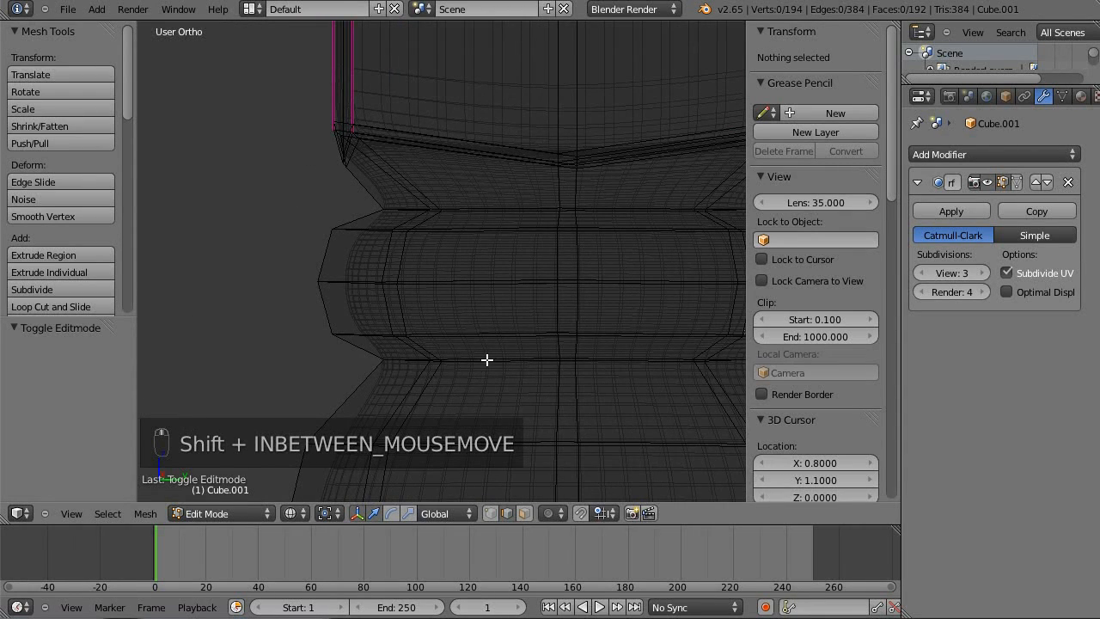
{"action": "key", "text": "z"}
{"action": "scroll", "coordinate": [489, 358], "scroll_direction": "down", "scroll_amount": 7}
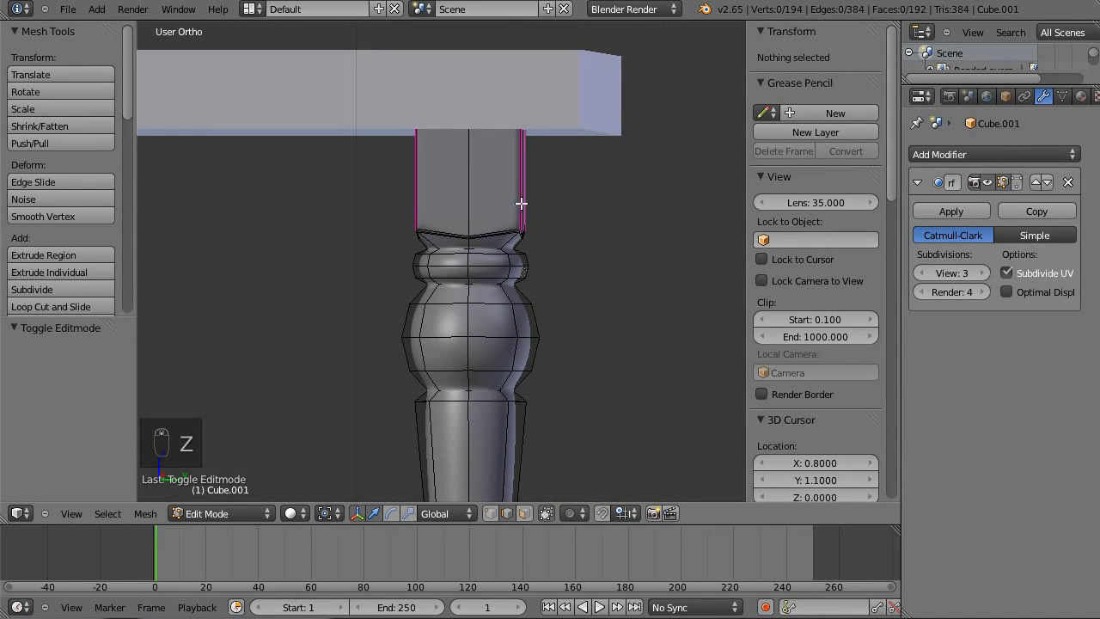
- Add two horizontal loop cuts close above and below the groove between the upper block and the ring
{"action": "scroll", "coordinate": [538, 217], "scroll_direction": "up", "scroll_amount": 10}
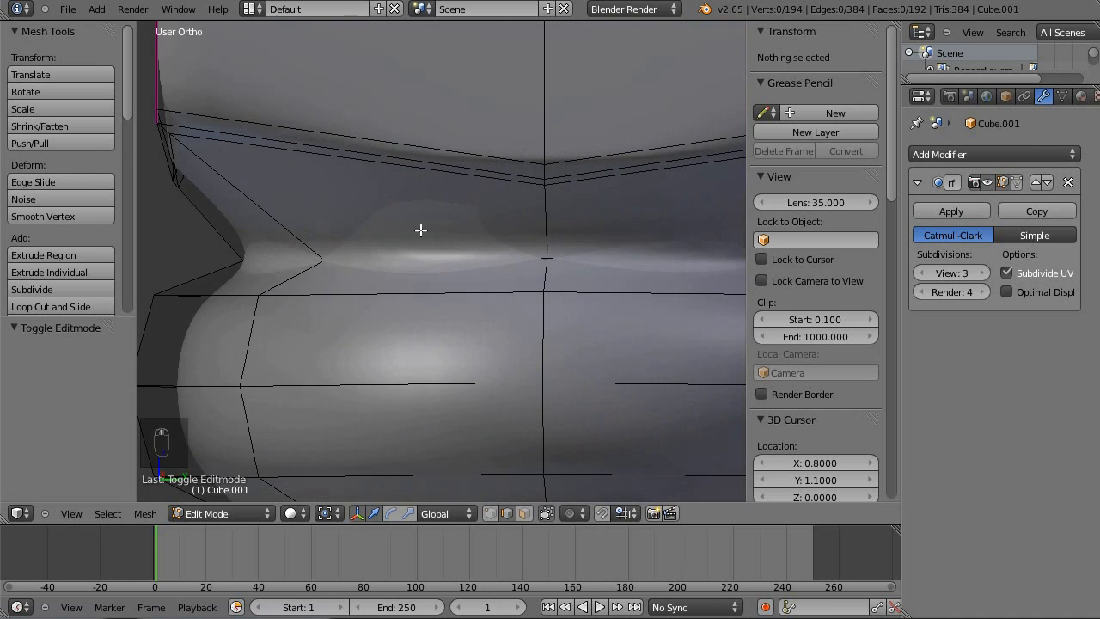
{"action": "key", "text": "ctrl+r"}
{"action": "left_click", "coordinate": [257, 210]}
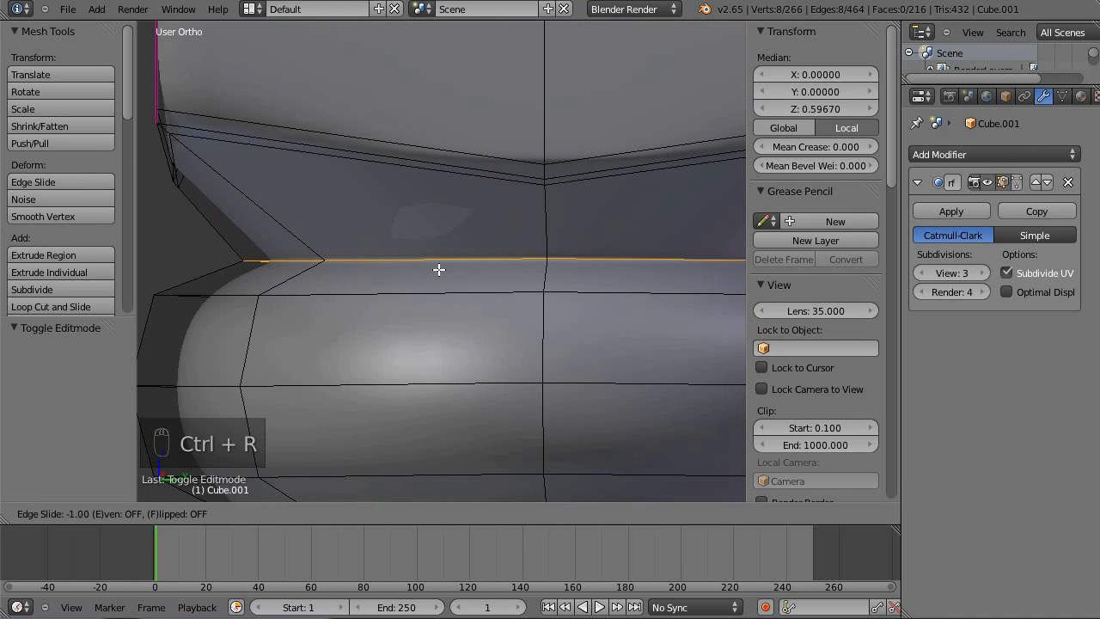
{"action": "left_click", "coordinate": [339, 248]}
{"action": "key", "text": "ctrl+r"}
{"action": "left_click", "coordinate": [310, 277]}
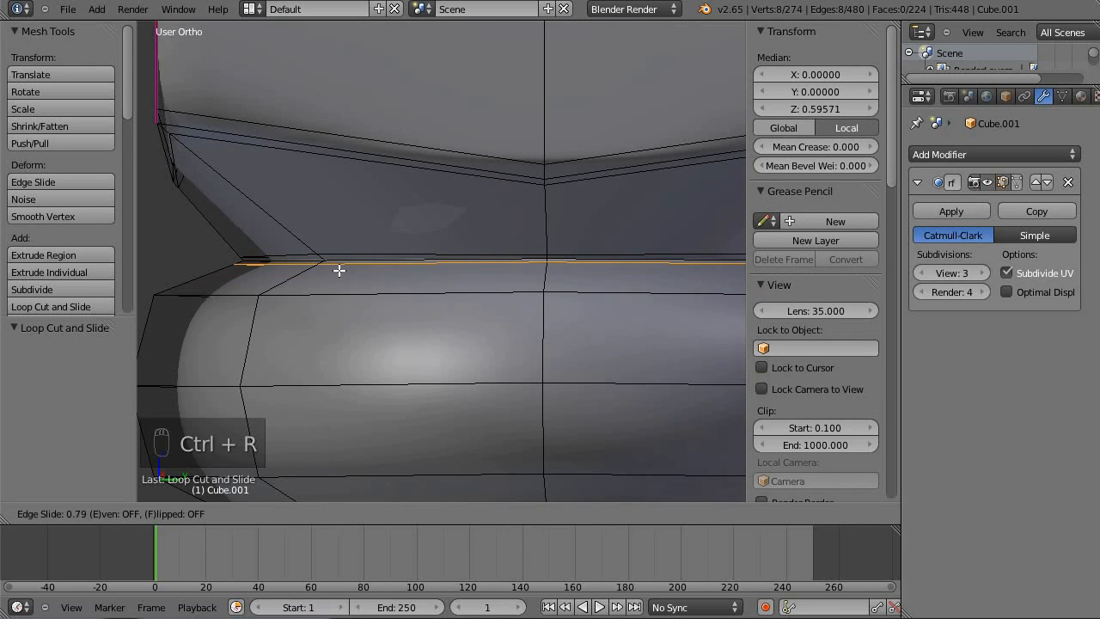
{"action": "left_click", "coordinate": [339, 270]}
- Add two horizontal loop cuts close above and below the groove between the ring and the ball, then clear the selection
{"action": "key", "text": "Tab"}
{"action": "scroll", "coordinate": [354, 257], "scroll_direction": "down", "scroll_amount": 3}
{"action": "middle_click_drag", "start_coordinate": [508, 348], "coordinate": [487, 182], "text": "shift"}
{"action": "key", "text": "Tab"}
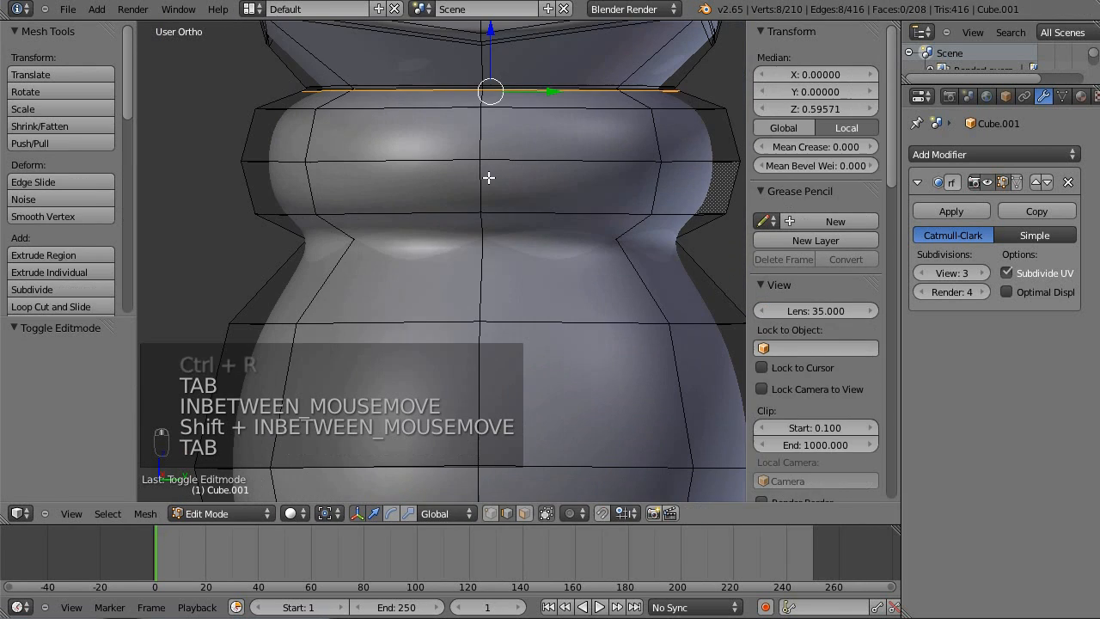
{"action": "key", "text": "ctrl+r"}
{"action": "left_click", "coordinate": [349, 228]}
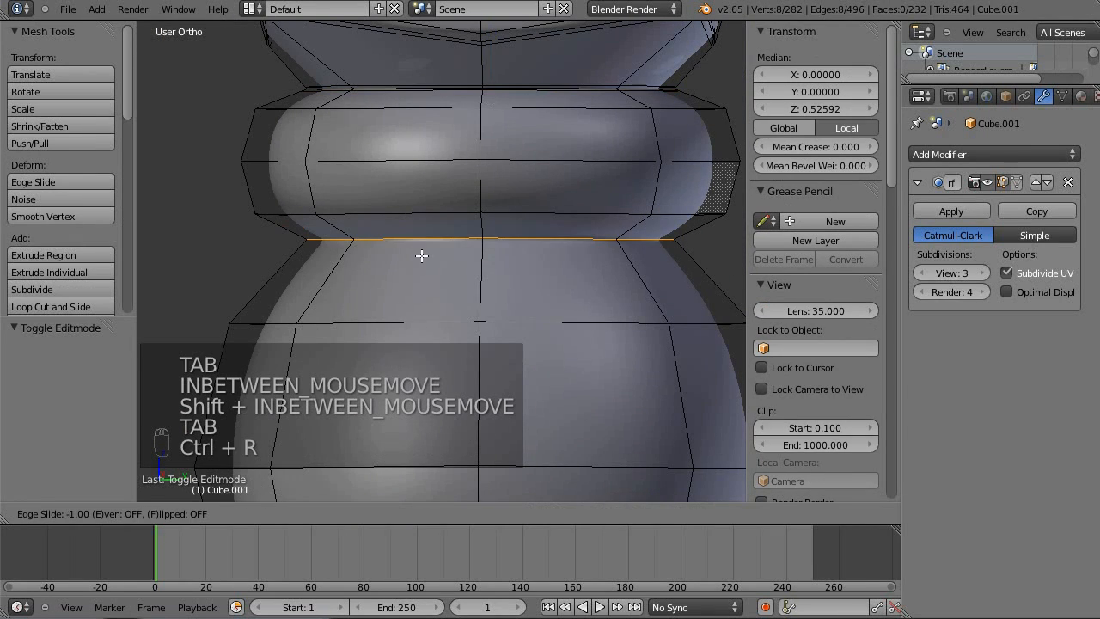
{"action": "left_click", "coordinate": [378, 226]}
{"action": "key", "text": "a"}
{"action": "key", "text": "ctrl+r"}
{"action": "left_click", "coordinate": [383, 240]}
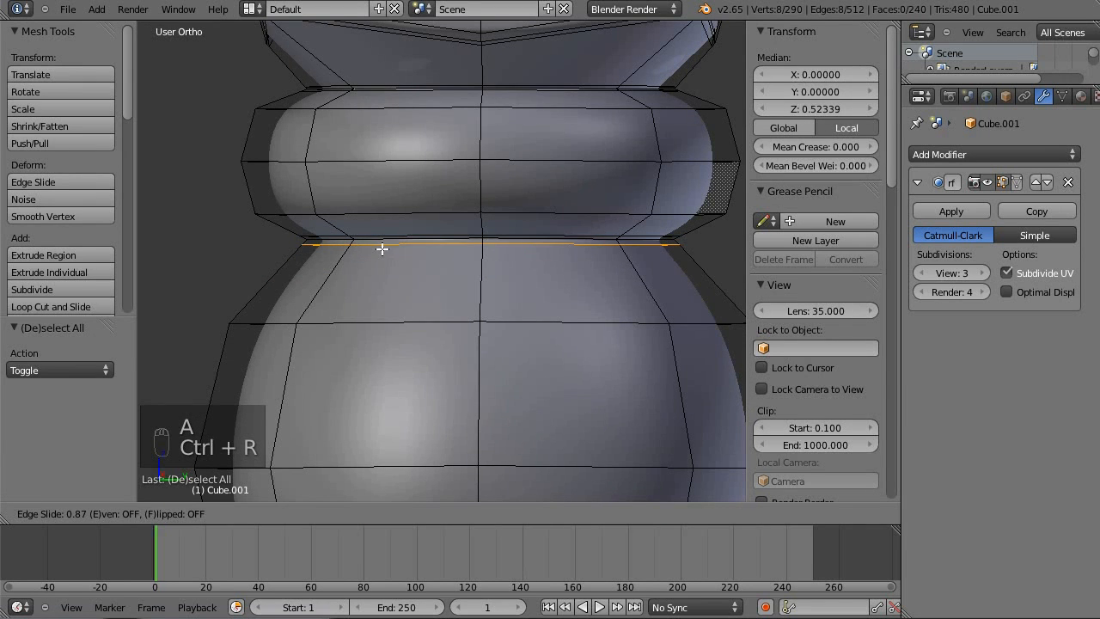
{"action": "left_click", "coordinate": [381, 231]}
{"action": "key", "text": "a"}
- Add two horizontal loop cuts close above and below the groove between the ball and the tapered shaft
{"action": "key", "text": "Tab"}
{"action": "scroll", "coordinate": [381, 228], "scroll_direction": "down", "scroll_amount": 4}
{"action": "middle_click_drag", "start_coordinate": [473, 277], "coordinate": [445, 129], "text": "shift"}
{"action": "scroll", "coordinate": [430, 194], "scroll_direction": "up", "scroll_amount": 2}
{"action": "key", "text": "Tab"}
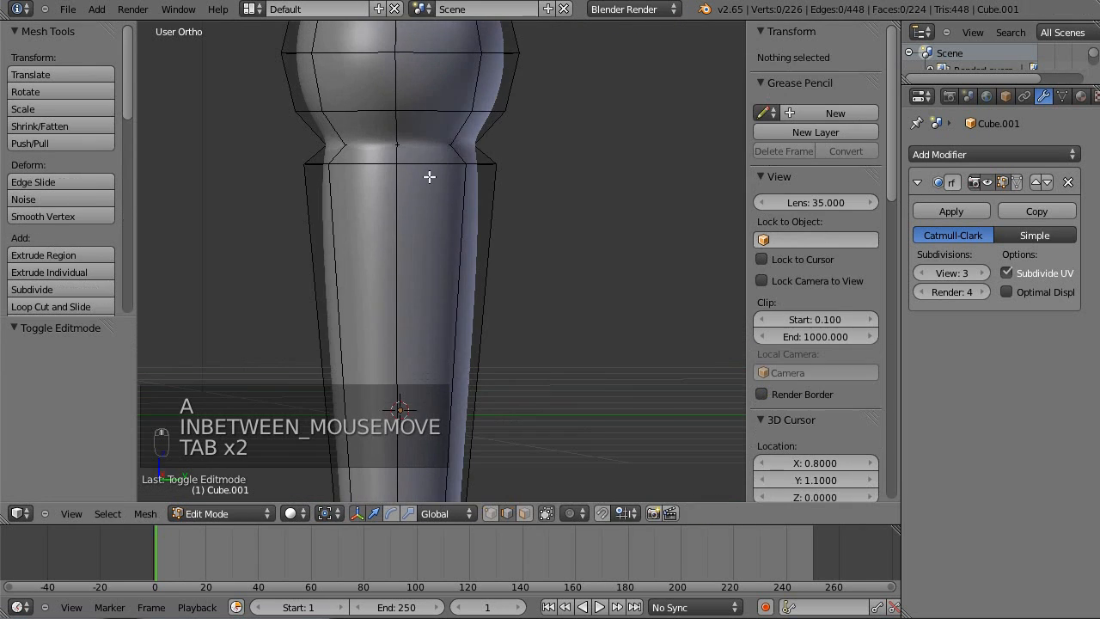
{"action": "scroll", "coordinate": [445, 204], "scroll_direction": "up", "scroll_amount": 1}
{"action": "key", "text": "ctrl+r"}
{"action": "left_click", "coordinate": [424, 200]}
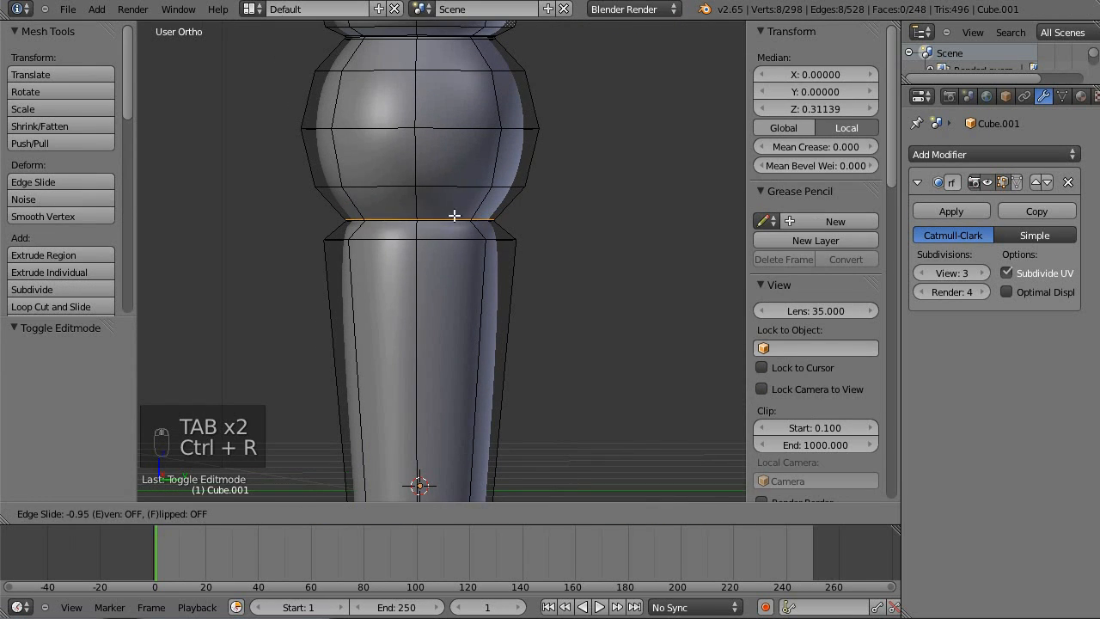
{"action": "left_click", "coordinate": [454, 213]}
{"action": "key", "text": "a"}
{"action": "key", "text": "ctrl+r"}
{"action": "left_click", "coordinate": [422, 226]}
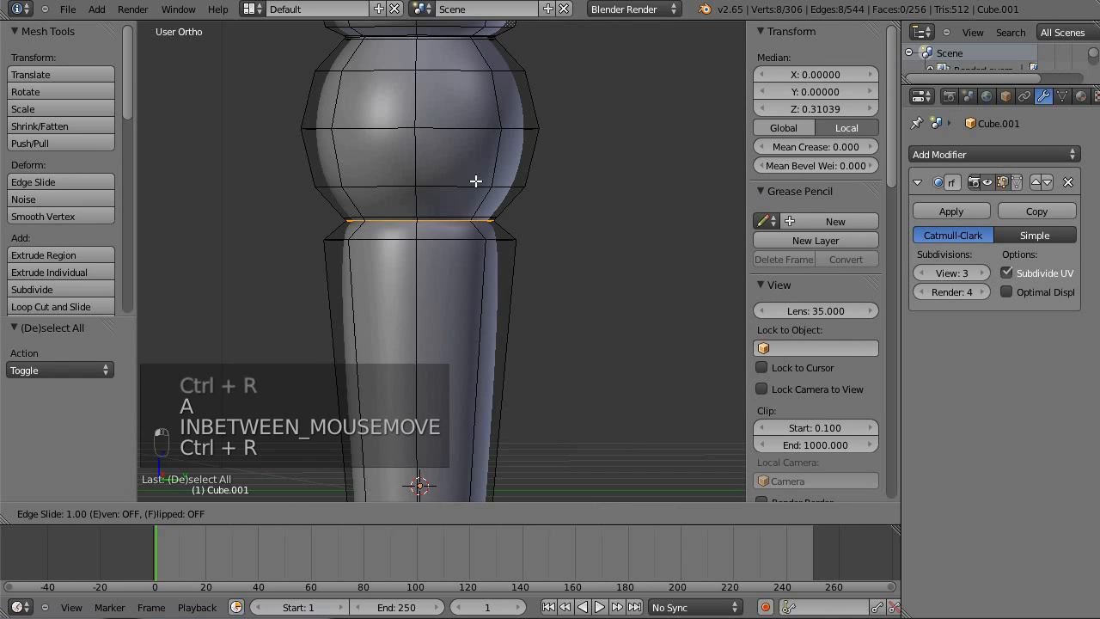
{"action": "left_click", "coordinate": [473, 222]}
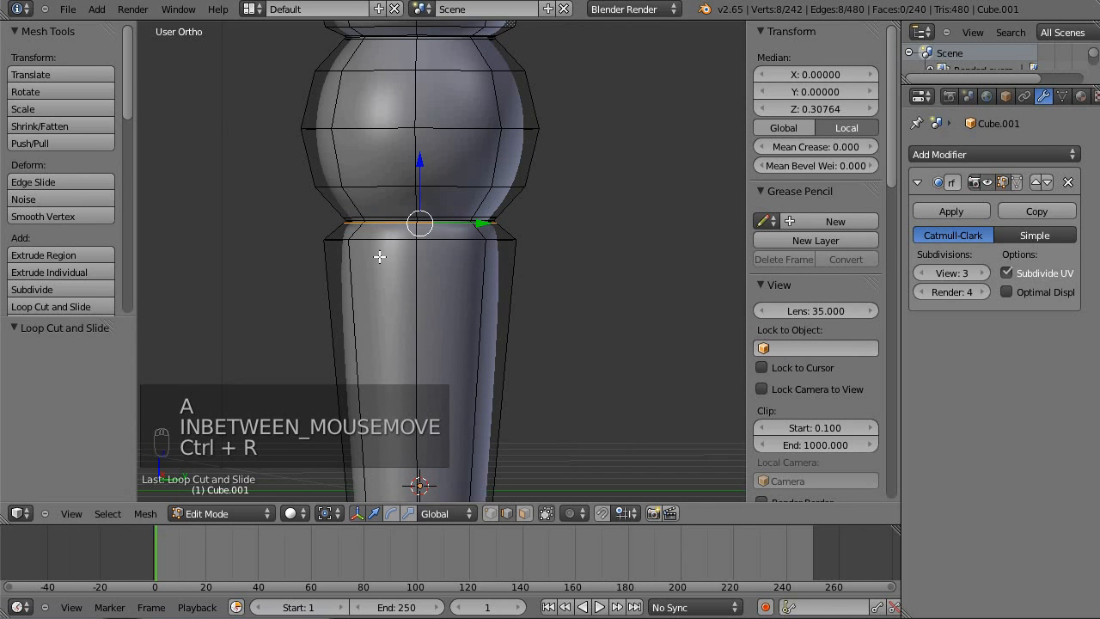
- Add a horizontal loop cut just above the tapered shaft's upper rim
{"action": "scroll", "coordinate": [378, 234], "scroll_direction": "up", "scroll_amount": 4}
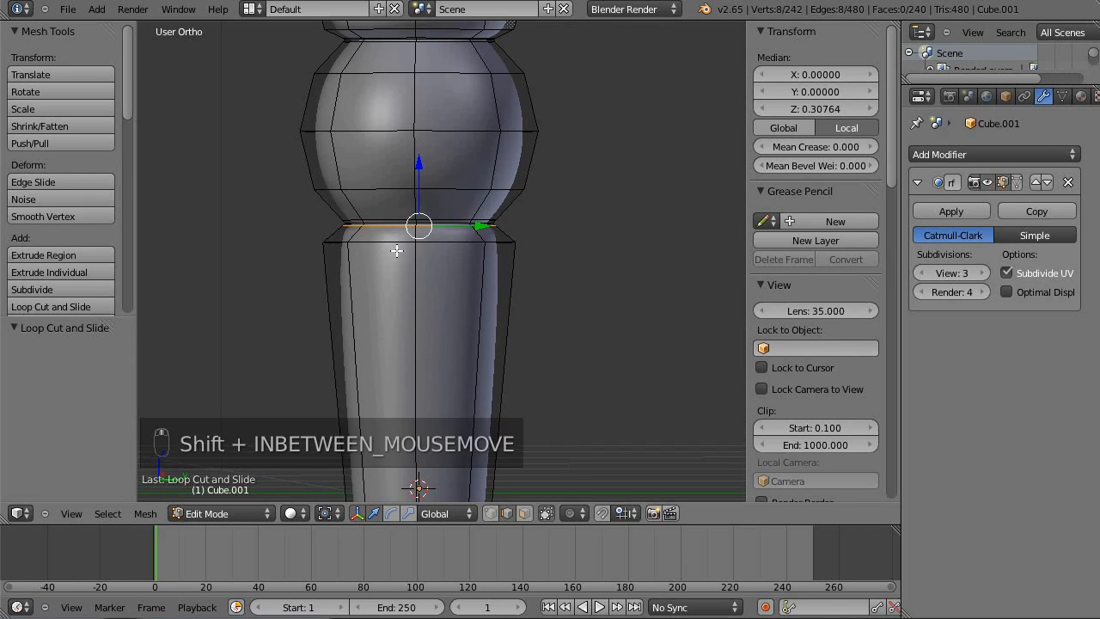
{"action": "key", "text": "a"}
{"action": "key", "text": "ctrl+r"}
{"action": "left_click", "coordinate": [390, 209]}
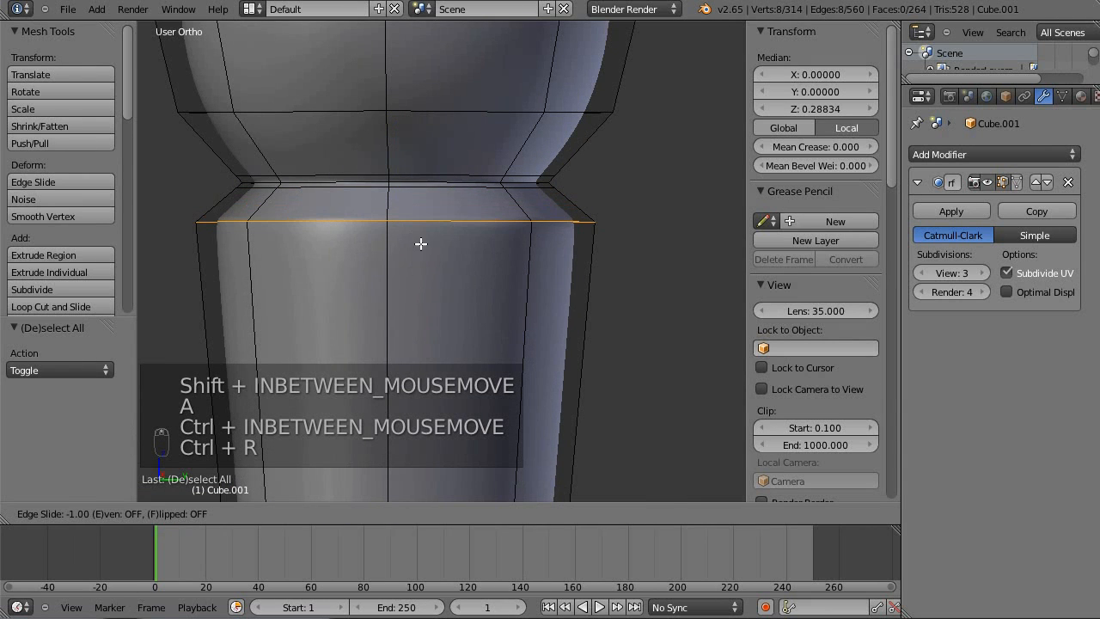
{"action": "left_click", "coordinate": [441, 221]}
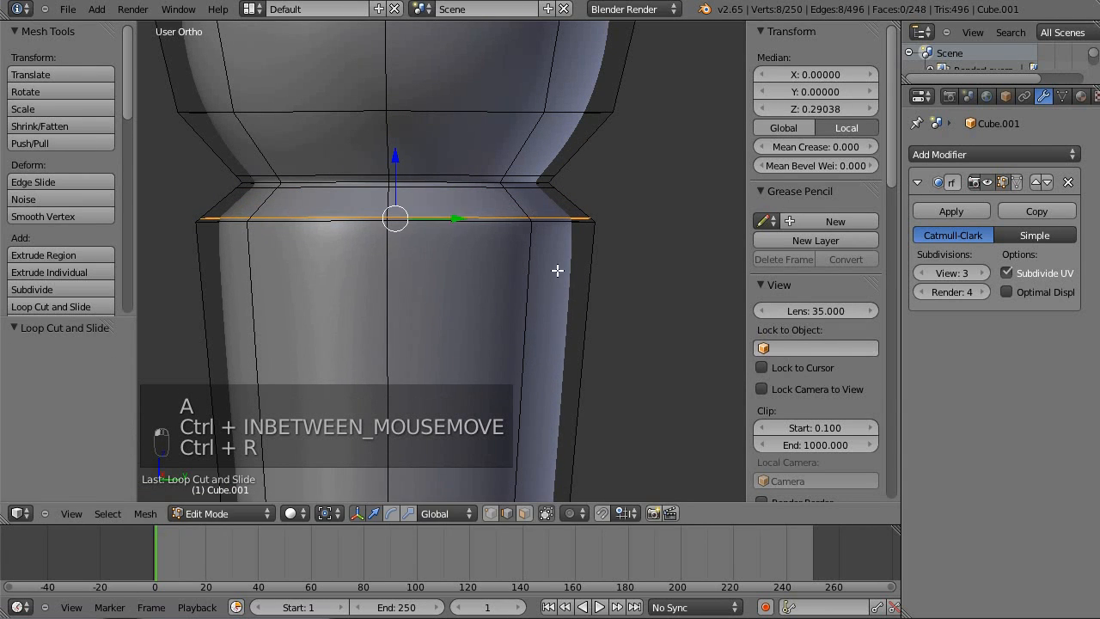
- Add a horizontal loop cut around the tapered shaft at about mid-length
{"action": "key", "text": "a"}
{"action": "key", "text": "ctrl+r"}
{"action": "left_click", "coordinate": [526, 291]}
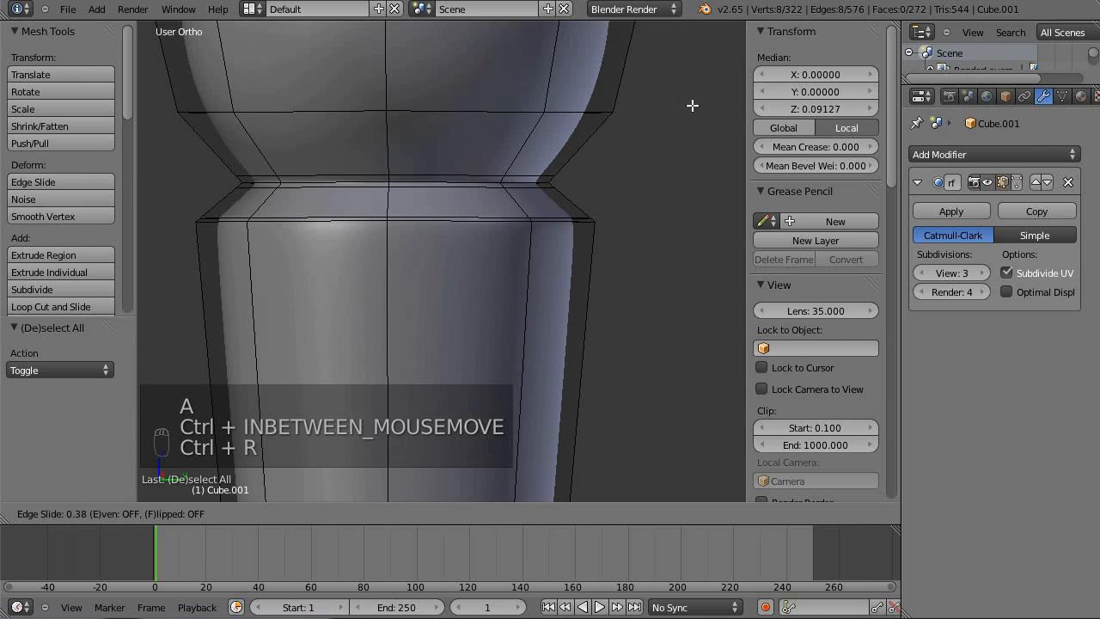
{"action": "left_click", "coordinate": [649, 191]}
- Edge-slide the mid-shaft loop up to just below the shaft's upper rim, with a factor of 0.982
{"action": "scroll", "coordinate": [649, 192], "scroll_direction": "down", "scroll_amount": 3}
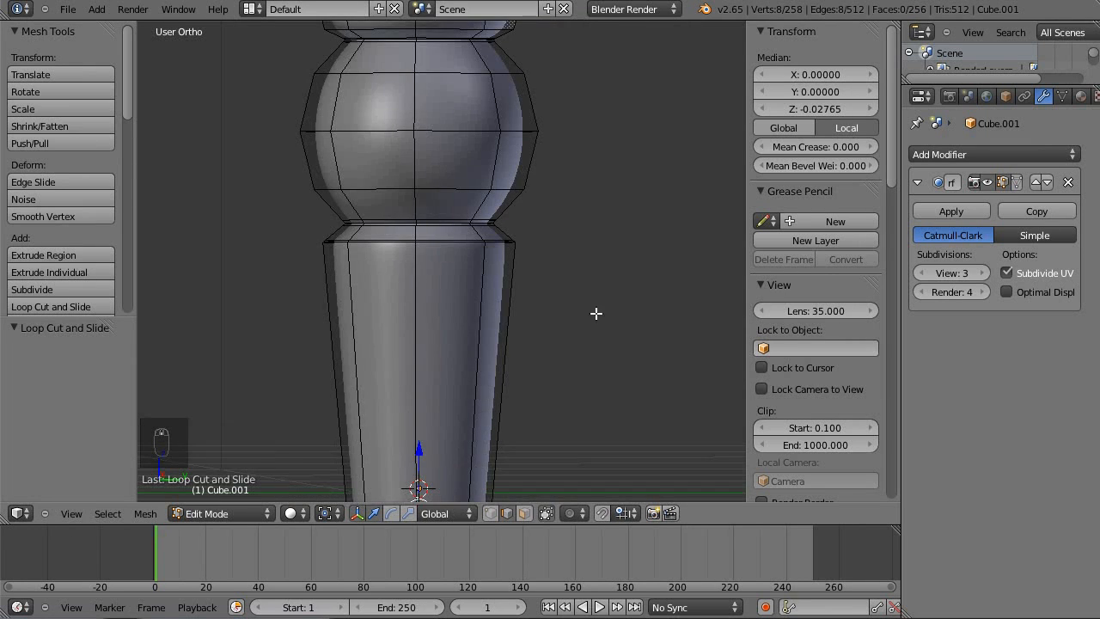
{"action": "middle_click_drag", "start_coordinate": [652, 201], "coordinate": [566, 243], "text": "shift"}
{"action": "scroll", "coordinate": [319, 240], "scroll_direction": "down", "scroll_amount": 4}
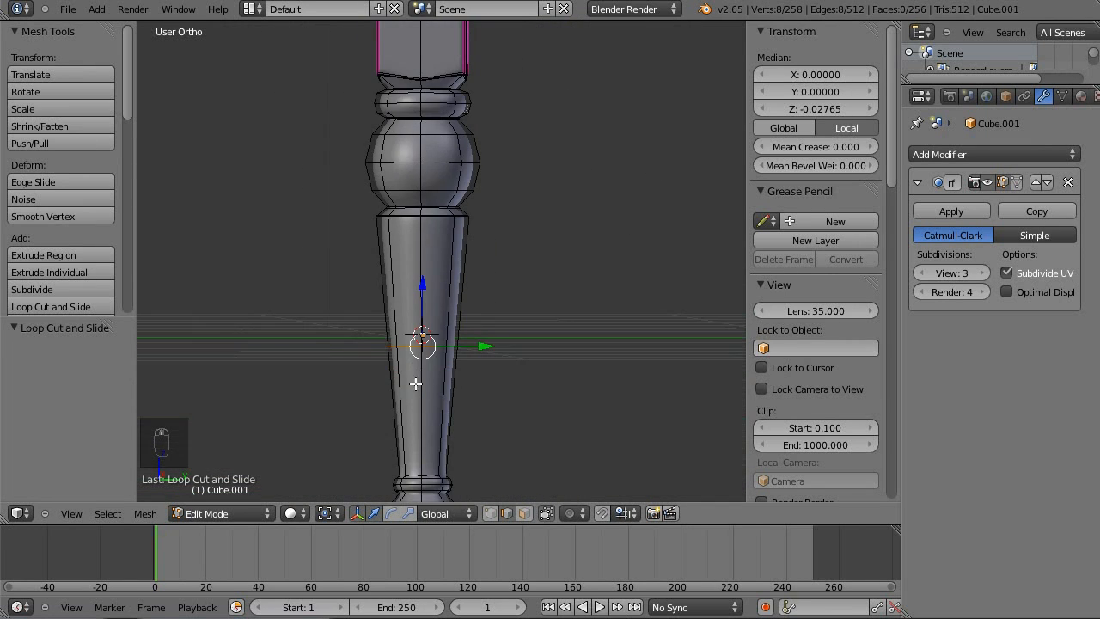
{"action": "middle_click_drag", "start_coordinate": [480, 216], "coordinate": [496, 253], "text": "shift"}
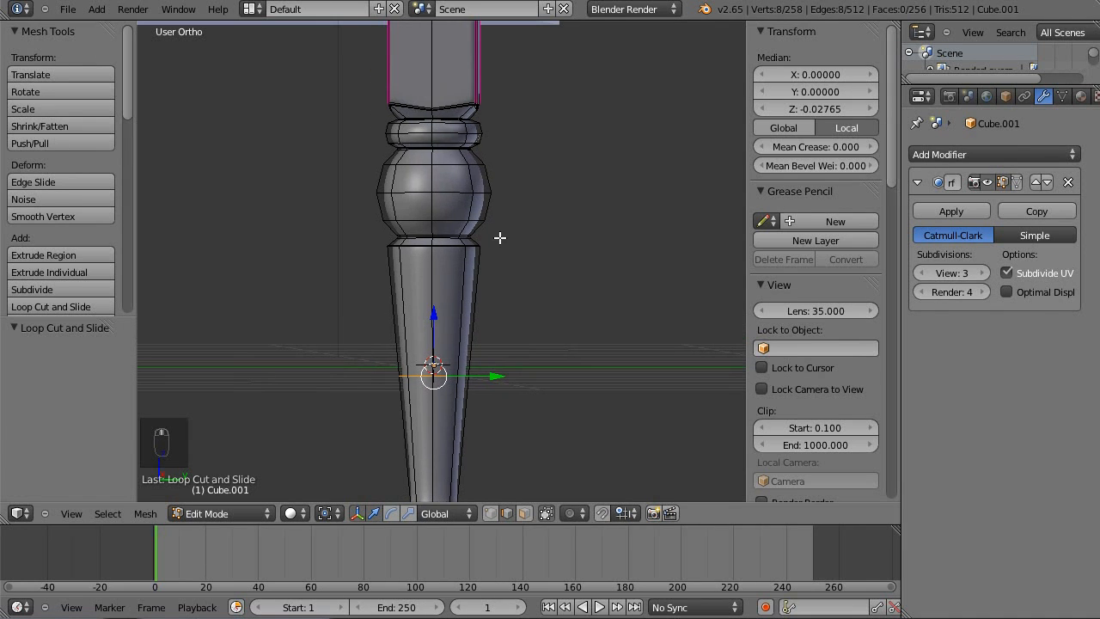
{"action": "middle_click_drag", "start_coordinate": [502, 315], "coordinate": [471, 331]}
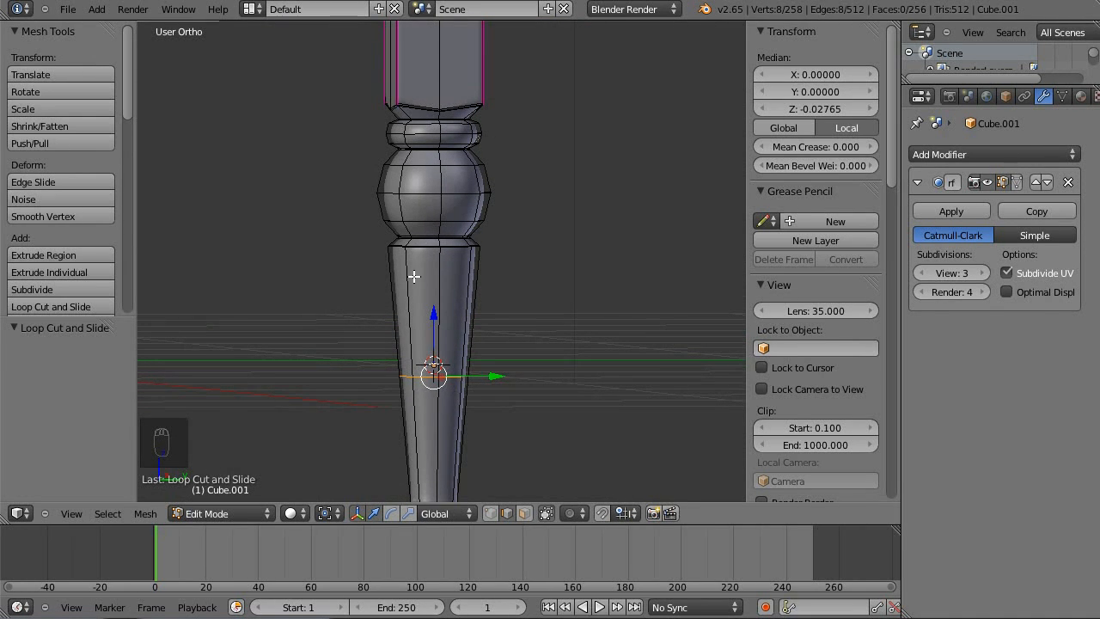
{"action": "key", "text": "ctrl+e"}
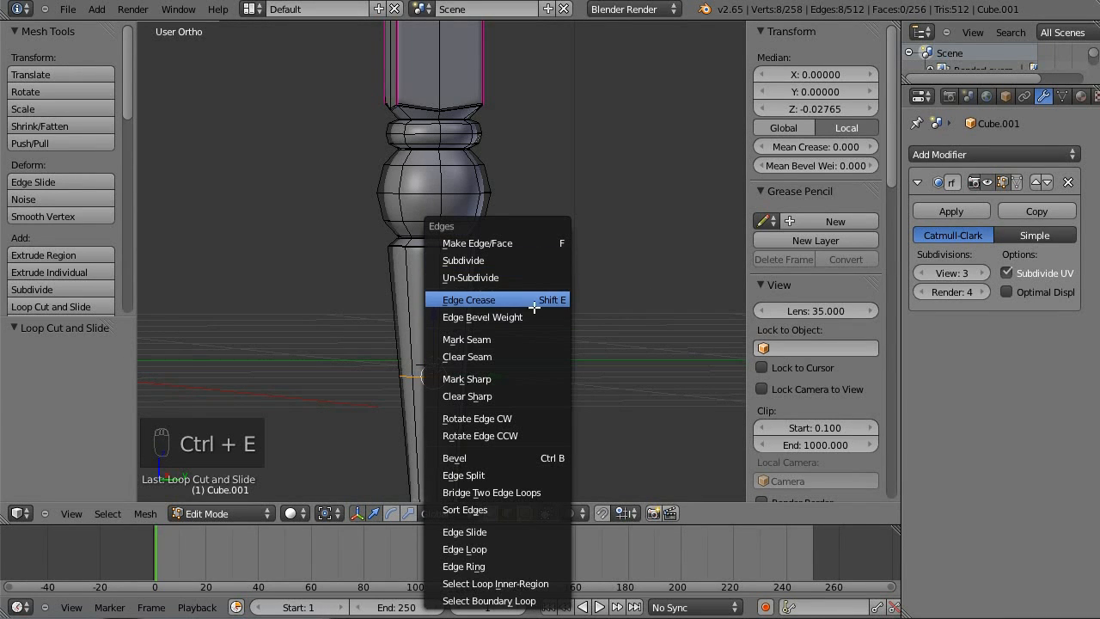
{"action": "left_click", "coordinate": [516, 532]}
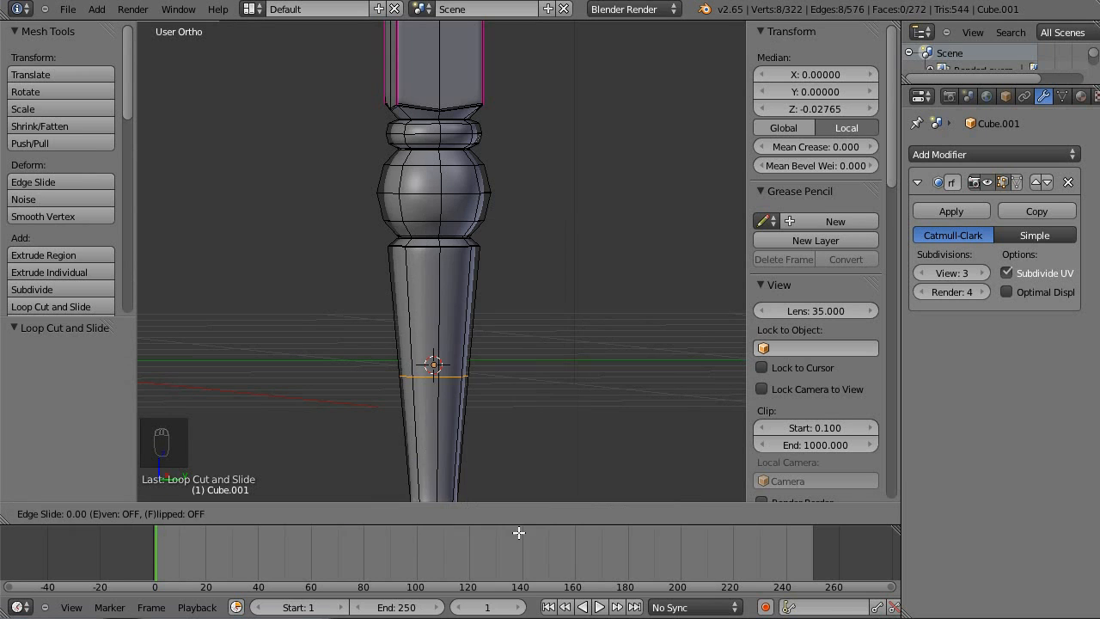
{"action": "left_click", "coordinate": [560, 407]}
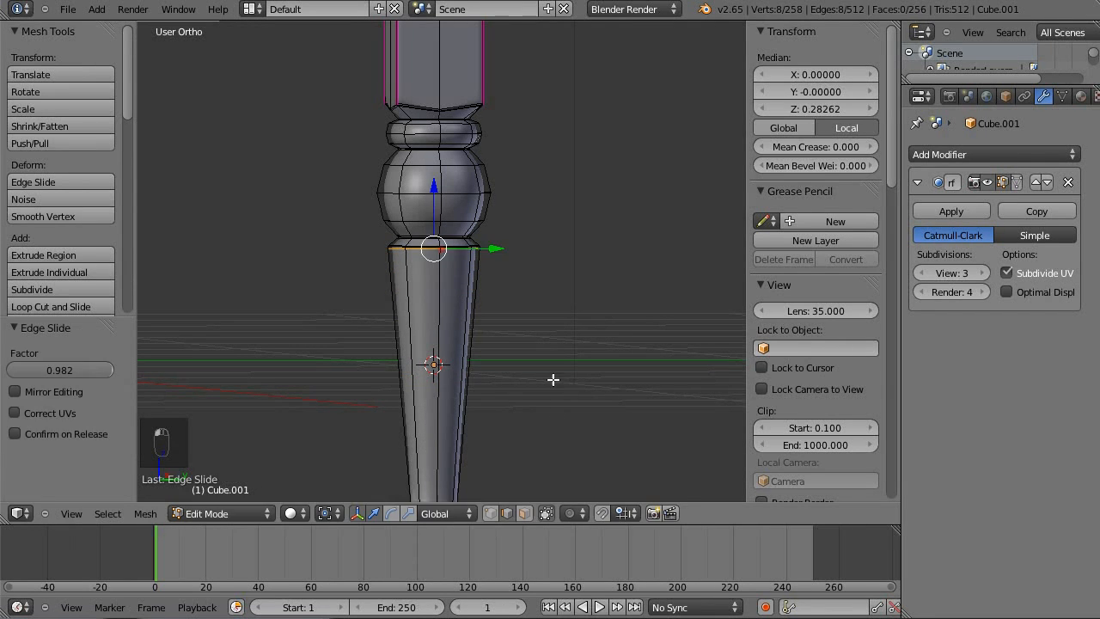
- Edge-slide the same loop even closer to the shaft's upper rim and clear the selection
{"action": "scroll", "coordinate": [543, 310], "scroll_direction": "up", "scroll_amount": 8}
{"action": "middle_click_drag", "start_coordinate": [536, 150], "coordinate": [536, 206], "text": "shift"}
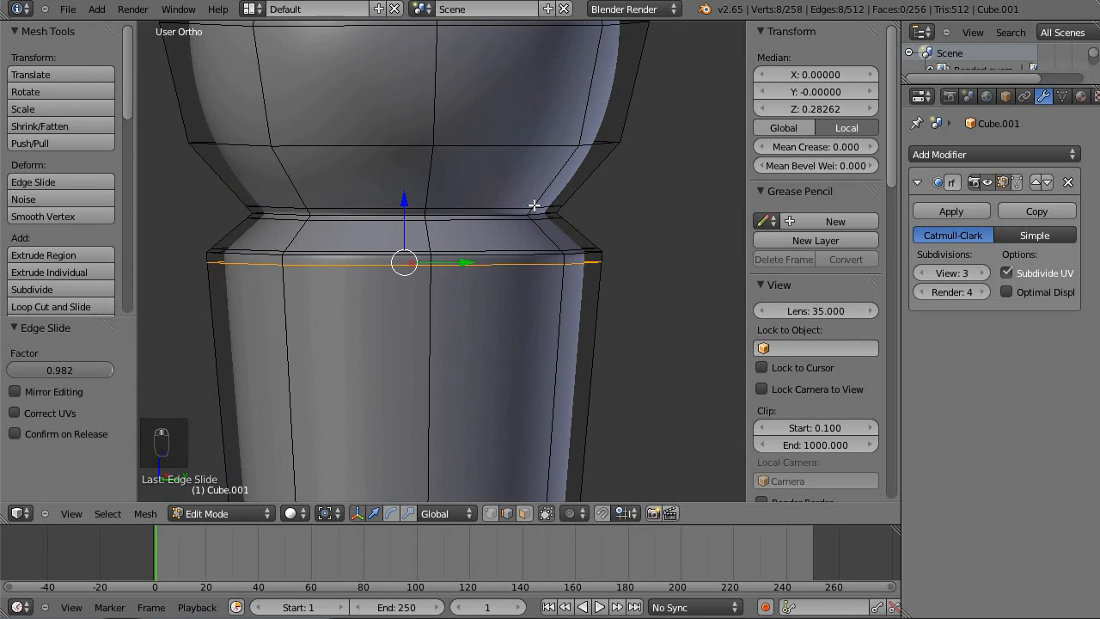
{"action": "key", "text": "ctrl+e"}
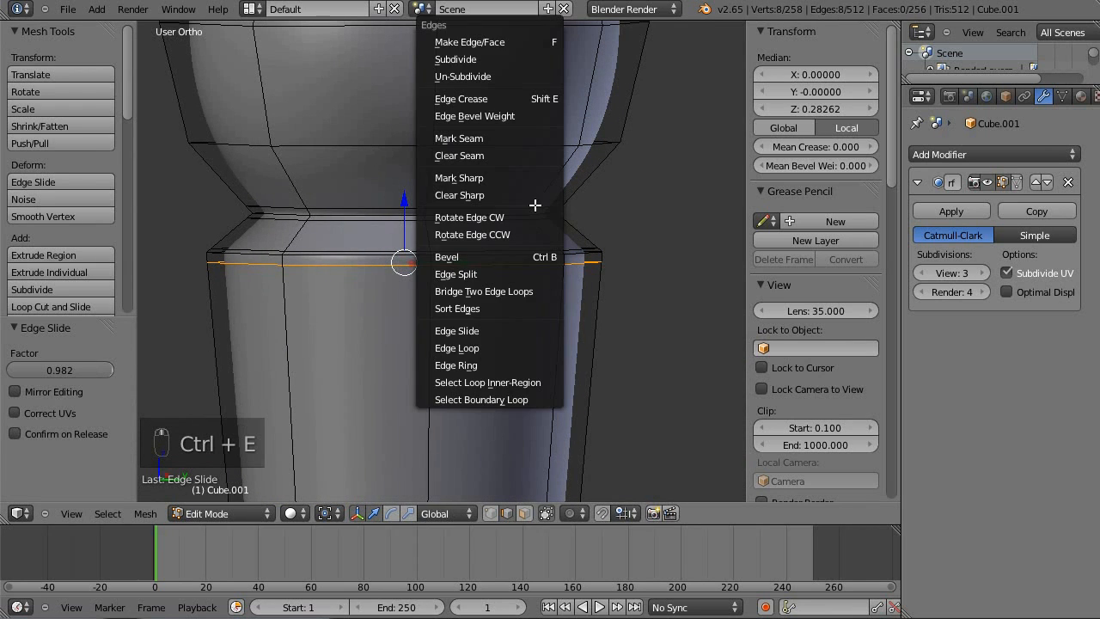
{"action": "left_click", "coordinate": [532, 334]}
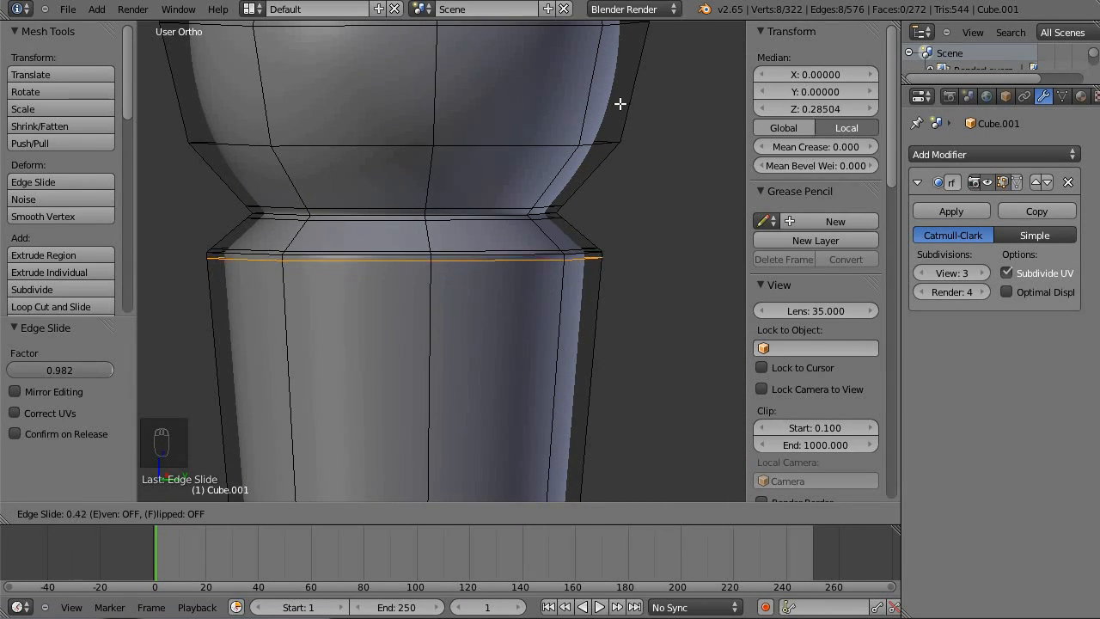
{"action": "left_click", "coordinate": [651, 113]}
{"action": "key", "text": "a"}
- Add another horizontal loop cut around the long tapered shaft, at about mid-length
{"action": "key", "text": "Tab"}
{"action": "scroll", "coordinate": [623, 215], "scroll_direction": "down", "scroll_amount": 3}
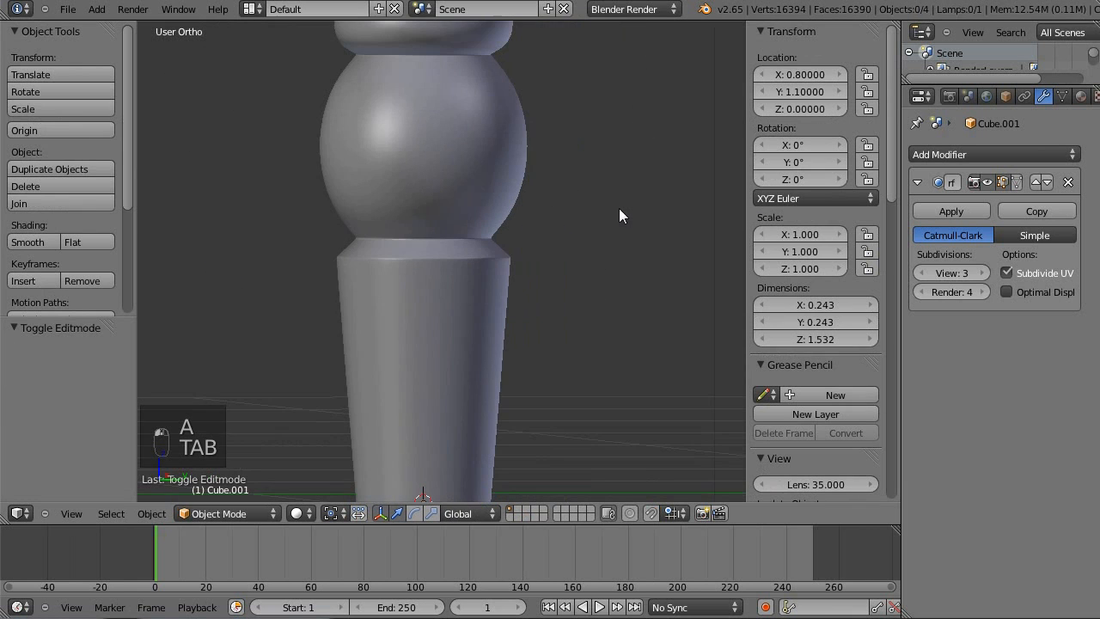
{"action": "scroll", "coordinate": [422, 258], "scroll_direction": "down", "scroll_amount": 2}
{"action": "middle_click_drag", "start_coordinate": [475, 385], "coordinate": [508, 155], "text": "shift"}
{"action": "scroll", "coordinate": [509, 185], "scroll_direction": "down", "scroll_amount": 4}
{"action": "middle_click_drag", "start_coordinate": [542, 325], "coordinate": [378, 215], "text": "shift"}
{"action": "scroll", "coordinate": [581, 279], "scroll_direction": "up", "scroll_amount": 4}
{"action": "scroll", "coordinate": [379, 224], "scroll_direction": "up", "scroll_amount": 4}
{"action": "key", "text": "Tab"}
{"action": "key", "text": "ctrl+r"}
{"action": "left_click", "coordinate": [476, 292]}
{"action": "left_click", "coordinate": [479, 215]}
- Edge-slide the new loop down to just above the small ring at the shaft's lower end, with factor -0.988
{"action": "scroll", "coordinate": [474, 192], "scroll_direction": "down", "scroll_amount": 8}
{"action": "key", "text": "ctrl+e"}
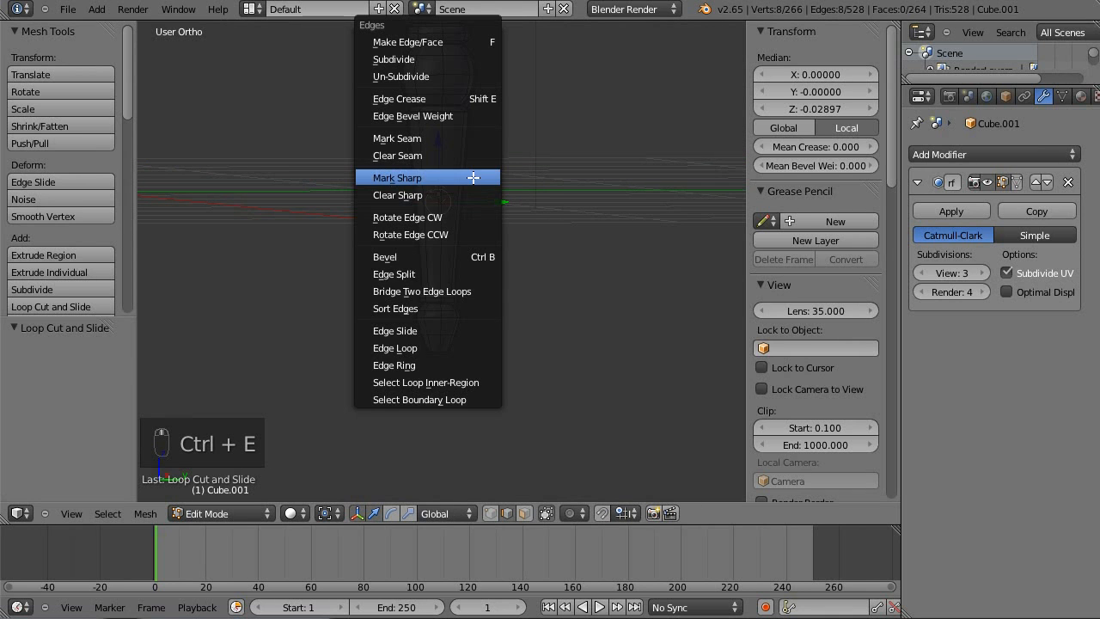
{"action": "left_click", "coordinate": [417, 330]}
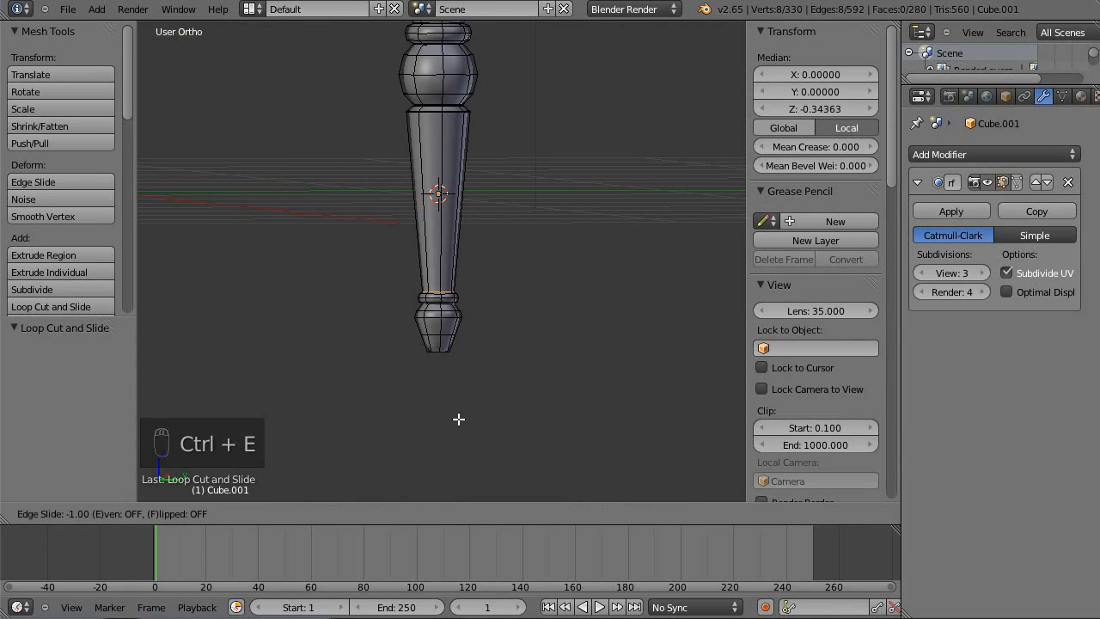
{"action": "left_click", "coordinate": [461, 415]}
{"action": "scroll", "coordinate": [456, 283], "scroll_direction": "up", "scroll_amount": 10}
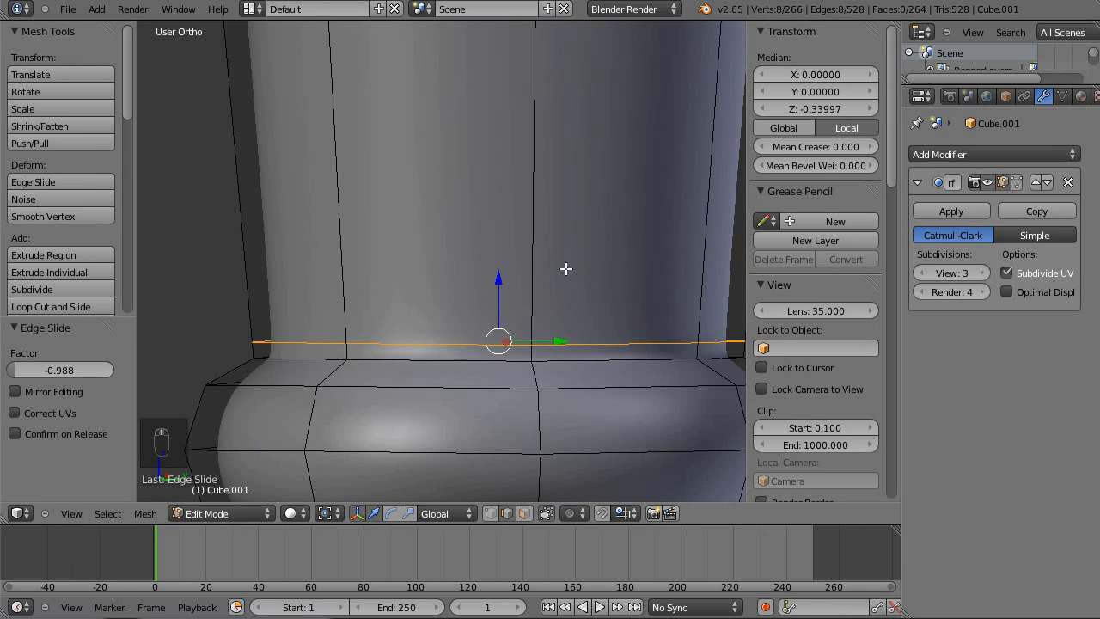
{"action": "key", "text": "ctrl+e"}
{"action": "left_click", "coordinate": [569, 273]}
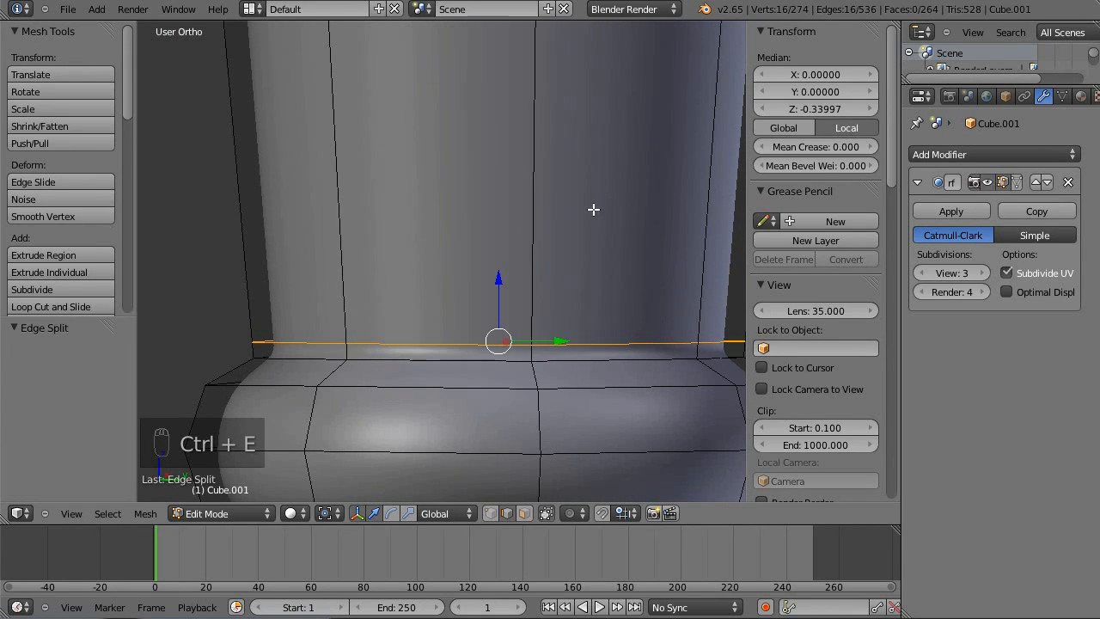
{"action": "key", "text": "ctrl+z"}
- Edge-slide the loop slightly further down towards the lower ring, with a factor of -0.229
{"action": "key", "text": "ctrl+e"}
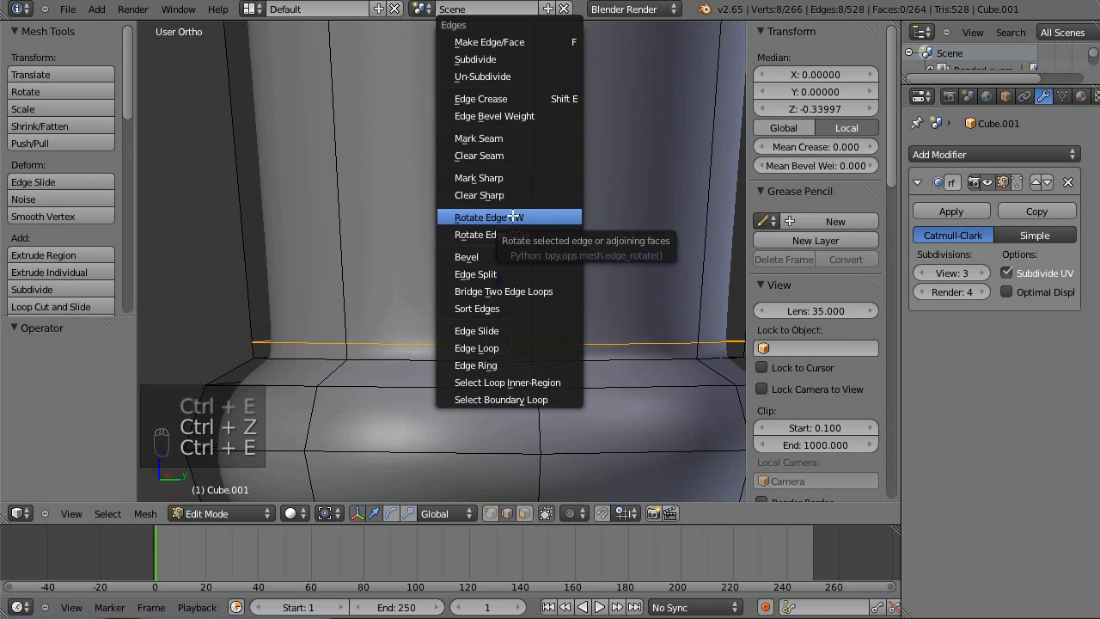
{"action": "left_click", "coordinate": [478, 331]}
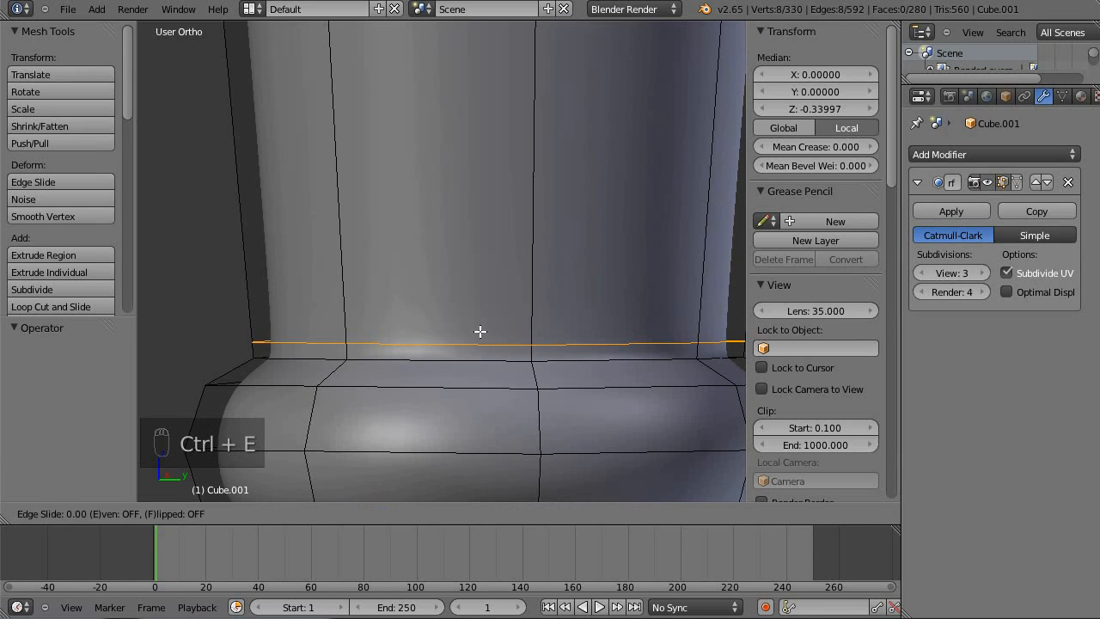
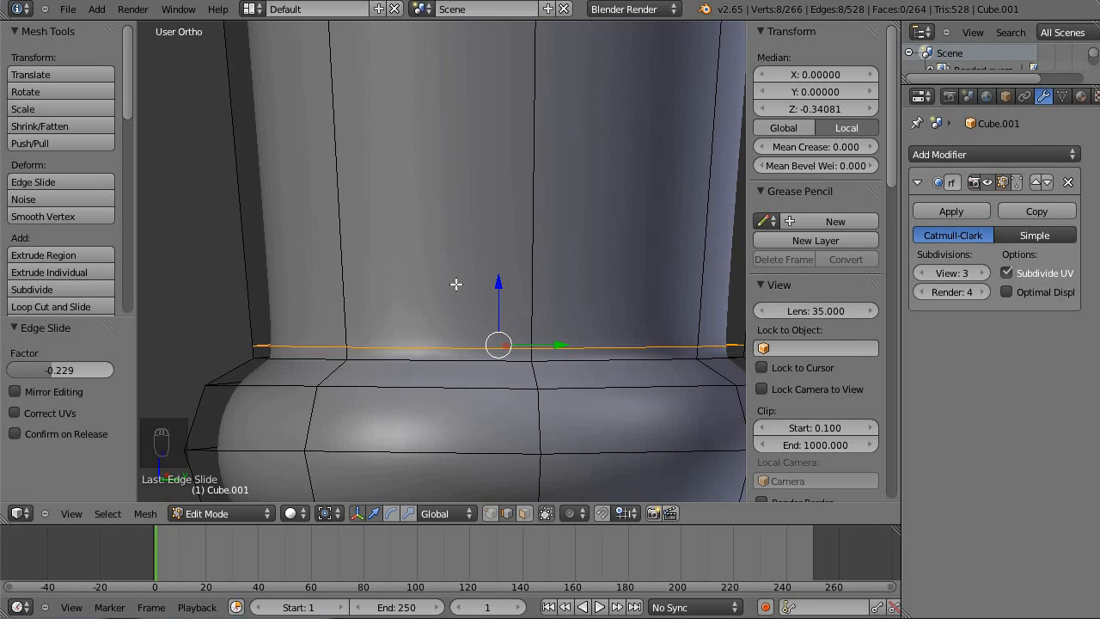
{"action": "scroll", "coordinate": [456, 284], "scroll_direction": "up", "scroll_amount": 2}
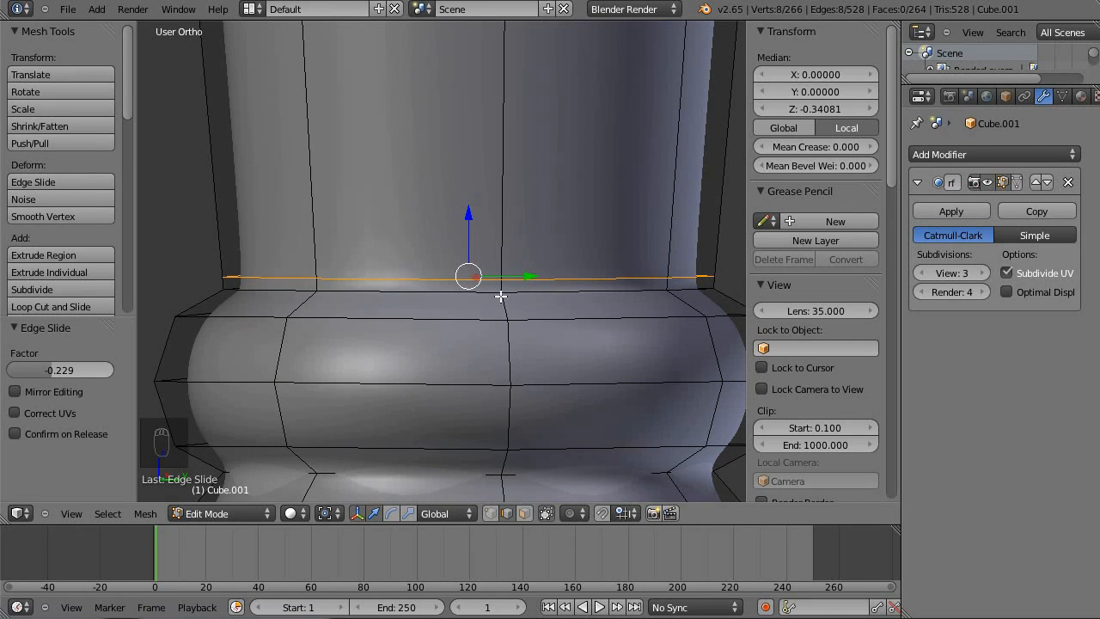
- Add a loop cut around the top of the small lower ring, slide it up close to the shaft joint, and clear the selection
{"action": "key", "text": "ctrl+r"}
{"action": "left_click", "coordinate": [300, 304]}
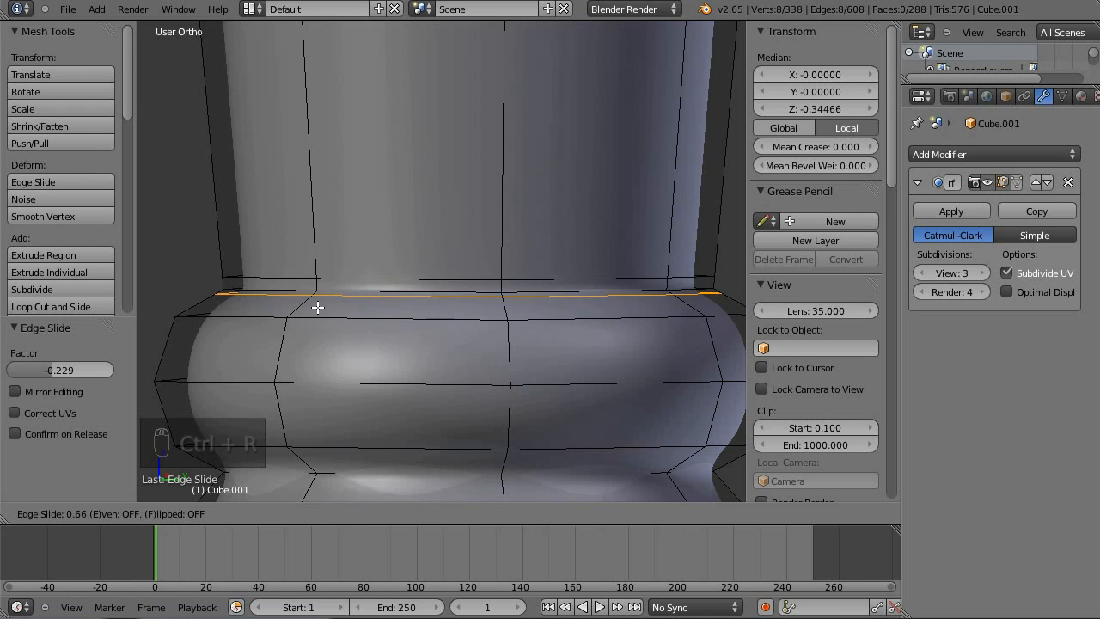
{"action": "left_click", "coordinate": [319, 307]}
{"action": "left_click_drag", "start_coordinate": [467, 241], "coordinate": [471, 225]}
{"action": "key", "text": "a"}
- Add two loop cuts hugging the groove beneath the small lower ring, one just above it and one just below it
{"action": "scroll", "coordinate": [503, 262], "scroll_direction": "down", "scroll_amount": 2}
{"action": "middle_click_drag", "start_coordinate": [487, 392], "coordinate": [484, 233], "text": "shift"}
{"action": "scroll", "coordinate": [493, 242], "scroll_direction": "up", "scroll_amount": 2}
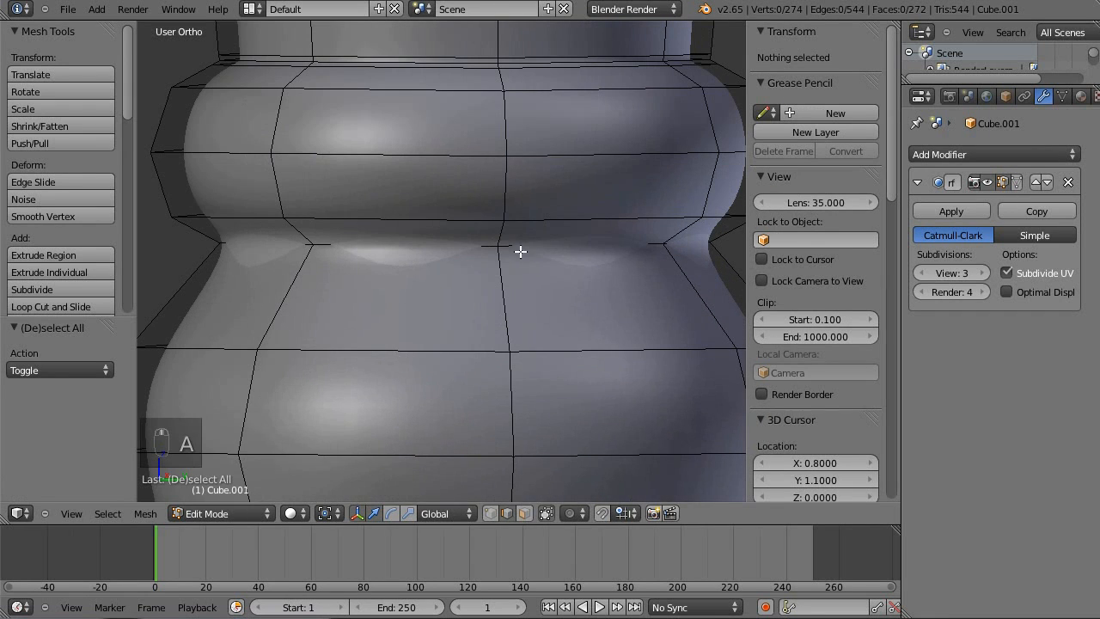
{"action": "key", "text": "ctrl+r"}
{"action": "left_click", "coordinate": [502, 254]}
{"action": "left_click", "coordinate": [524, 241]}
{"action": "key", "text": "ctrl+r"}
{"action": "left_click", "coordinate": [504, 277]}
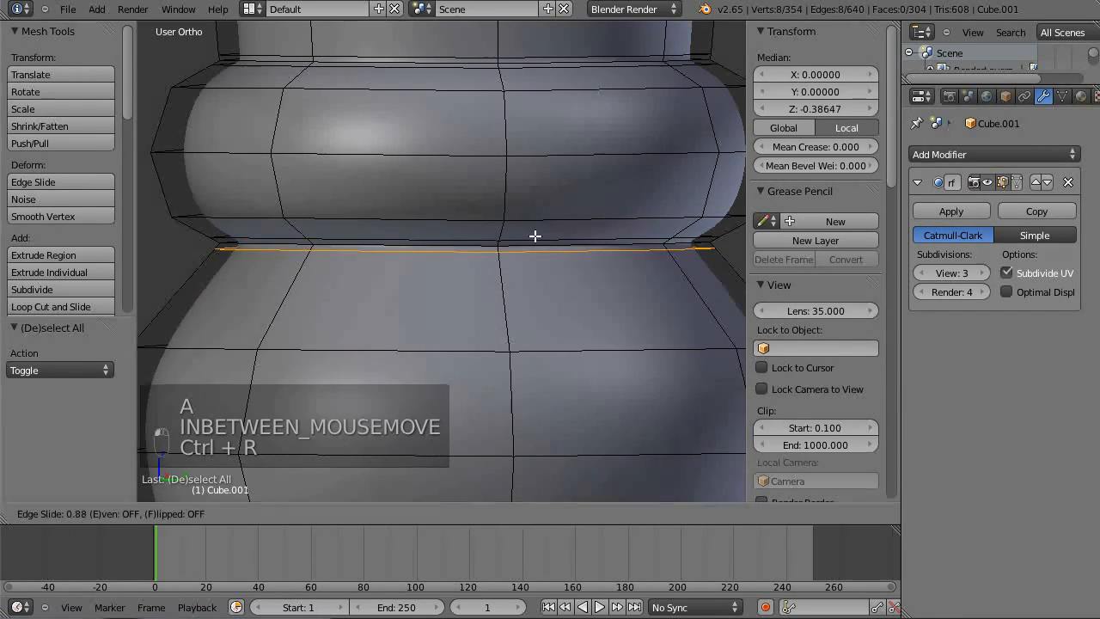
{"action": "left_click", "coordinate": [533, 238]}
- Add a loop cut around the tapered foot, slide it down against the bottom edge, clear the selection, and inspect the foot's underside
{"action": "scroll", "coordinate": [560, 329], "scroll_direction": "down", "scroll_amount": 3}
{"action": "middle_click_drag", "start_coordinate": [560, 330], "coordinate": [623, 147], "text": "shift"}
{"action": "key", "text": "ctrl+r"}
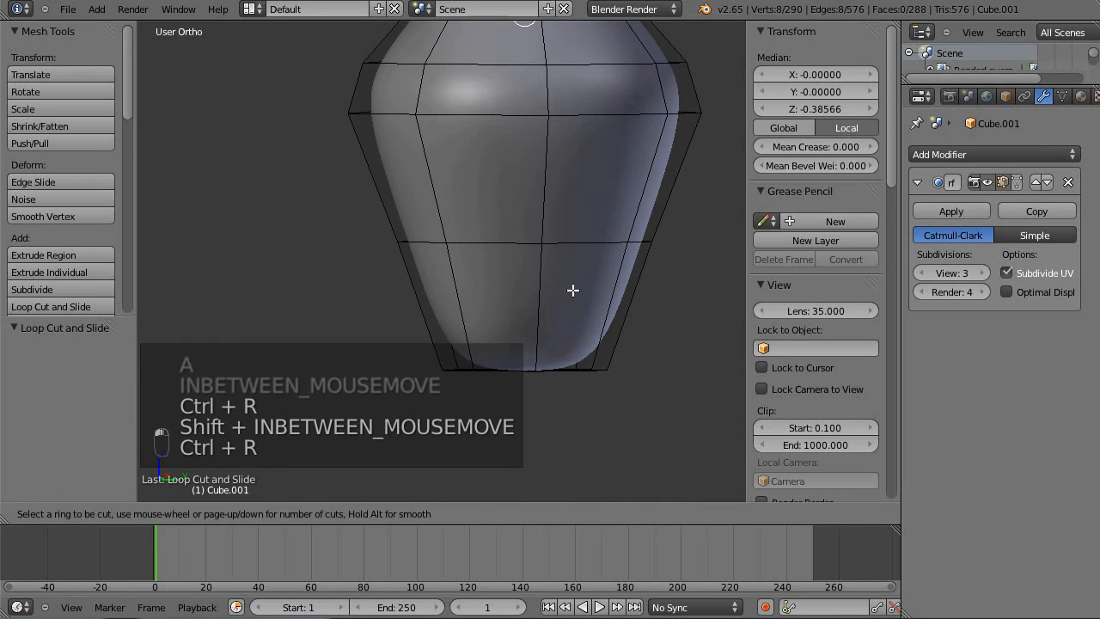
{"action": "left_click", "coordinate": [546, 293]}
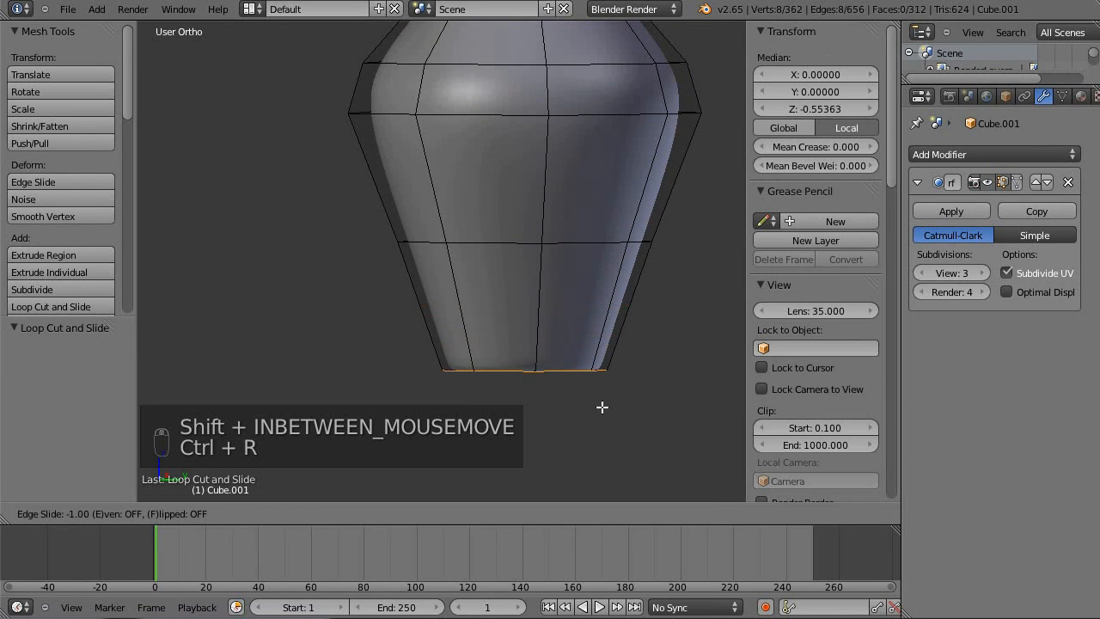
{"action": "left_click", "coordinate": [644, 355]}
{"action": "key", "text": "a"}
{"action": "key", "text": "Tab"}
{"action": "middle_click_drag", "start_coordinate": [642, 396], "coordinate": [487, 354]}
{"action": "key", "text": "Tab"}
- Select the foot's four bottom faces in face mode, extrude them in place, scale them inward to about 0.97, and return to Object Mode
{"action": "scroll", "coordinate": [604, 359], "scroll_direction": "up", "scroll_amount": 2}
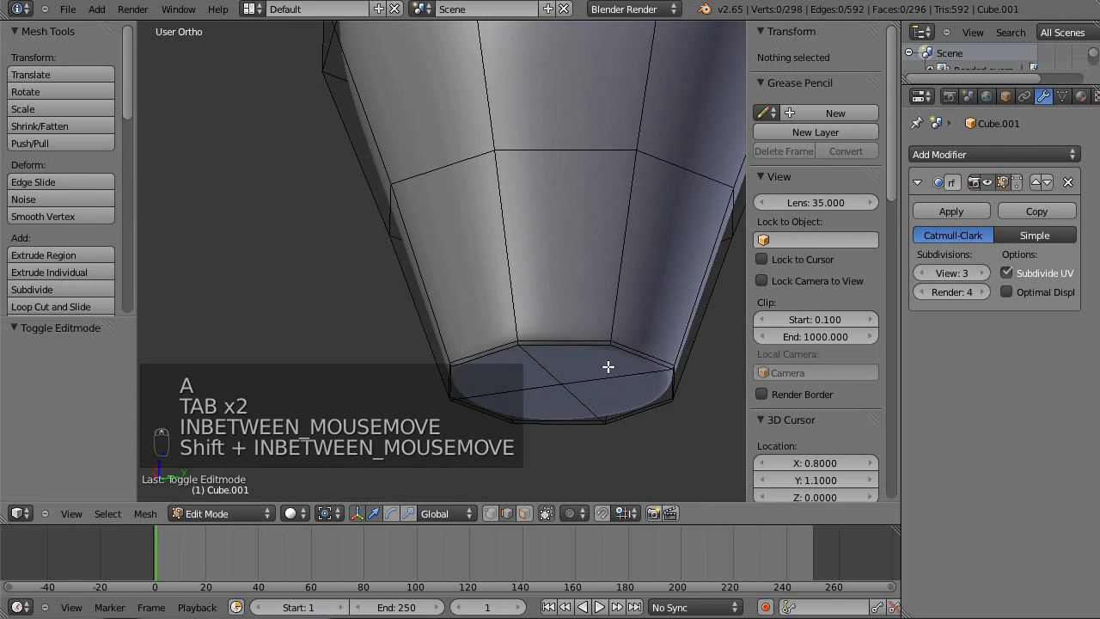
{"action": "middle_click_drag", "start_coordinate": [669, 338], "coordinate": [644, 301], "text": "shift"}
{"action": "key", "text": "ctrl+Tab"}
{"action": "left_click", "coordinate": [565, 308]}
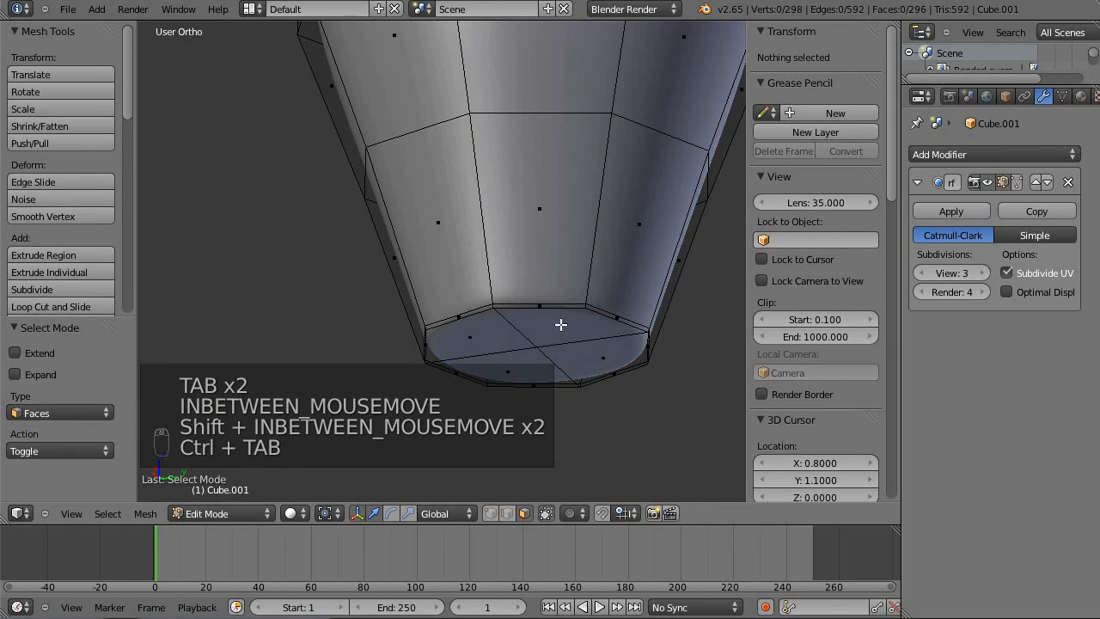
{"action": "right_click", "coordinate": [561, 325]}
{"action": "right_click", "coordinate": [483, 332], "text": "shift"}
{"action": "right_click", "coordinate": [555, 330], "text": "shift"}
{"action": "right_click", "coordinate": [559, 328], "text": "shift"}
{"action": "right_click", "coordinate": [583, 354], "text": "shift"}
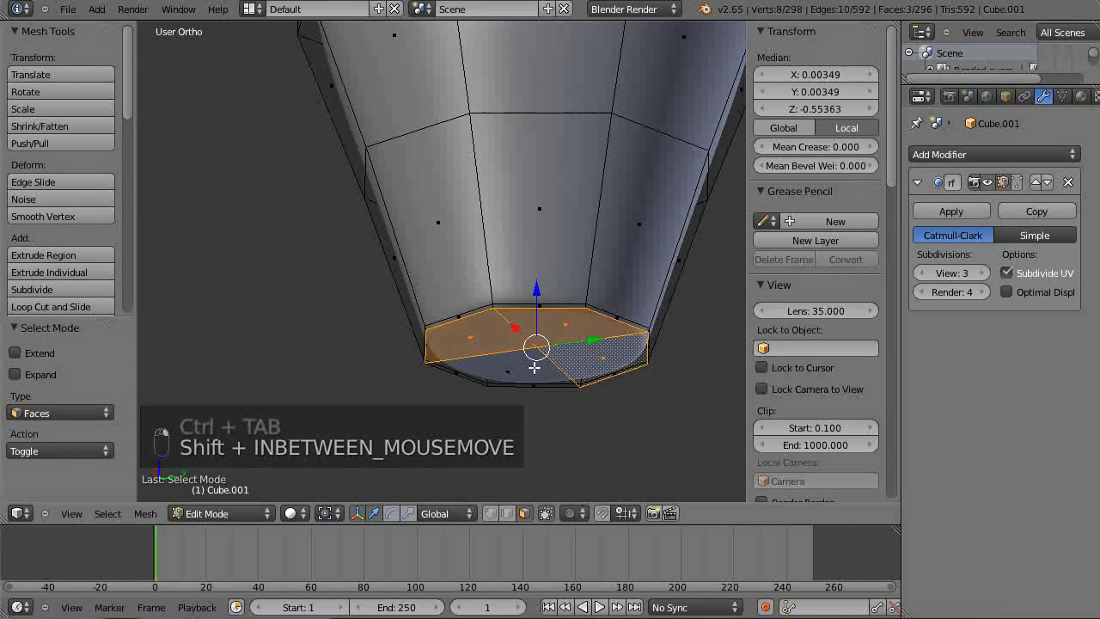
{"action": "right_click", "coordinate": [525, 367], "text": "shift"}
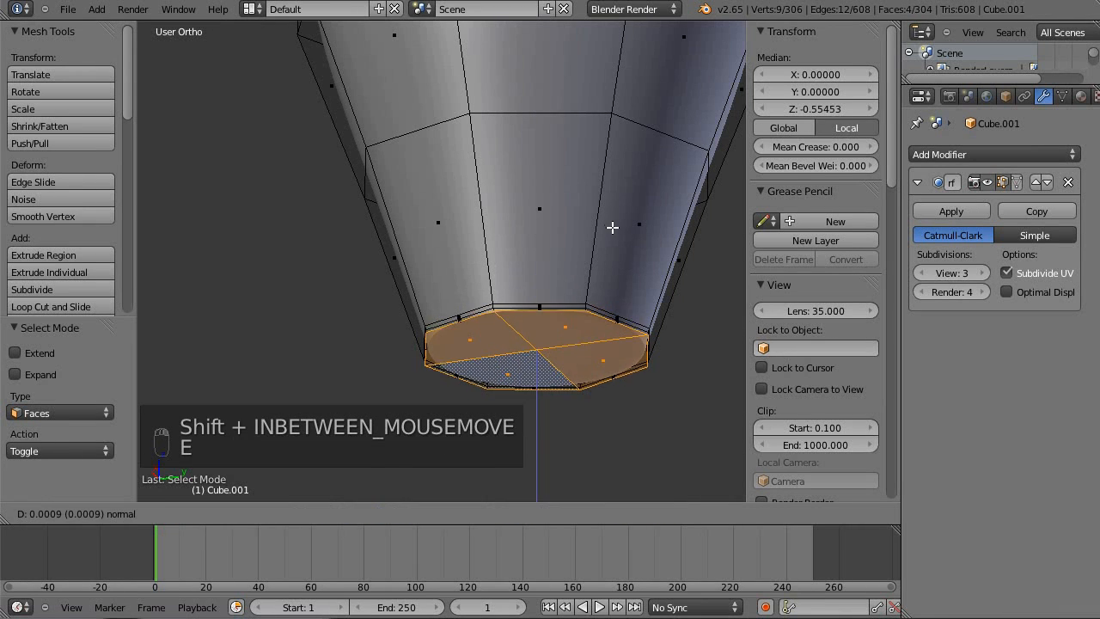
{"action": "key", "text": "e"}
{"action": "key", "text": "s"}
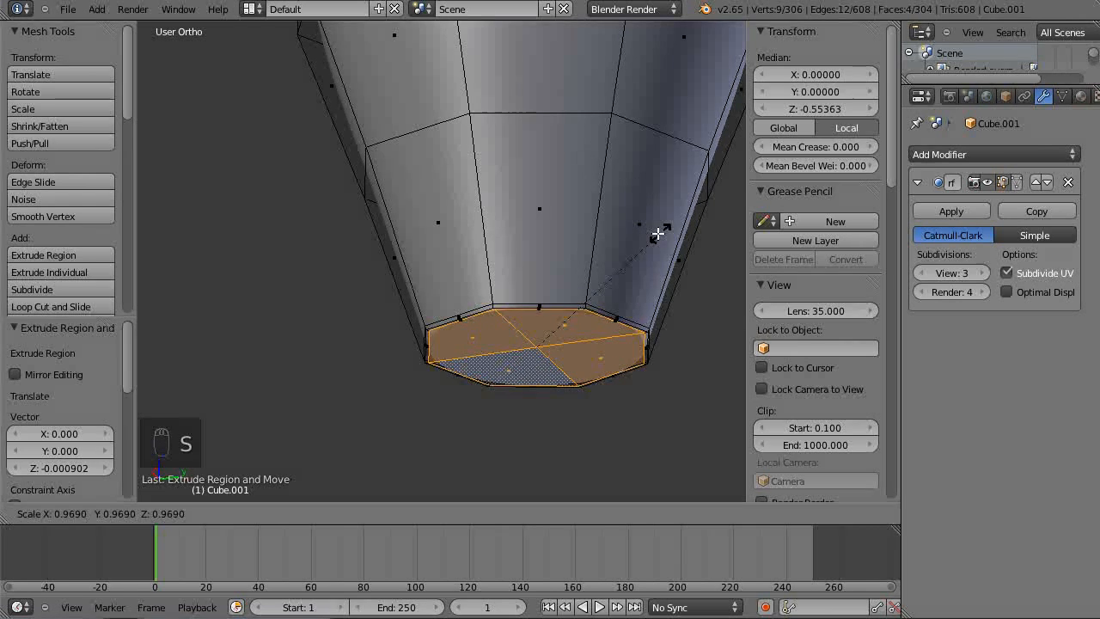
{"action": "left_click", "coordinate": [649, 232]}
{"action": "key", "text": "a"}
{"action": "key", "text": "Tab"}
- In wireframe top view, make a linked duplicate of the leg and move it -1.6 along X to the tabletop's opposite corner
{"action": "middle_click_drag", "start_coordinate": [579, 191], "coordinate": [572, 127]}
{"action": "scroll", "coordinate": [550, 87], "scroll_direction": "down", "scroll_amount": 12}
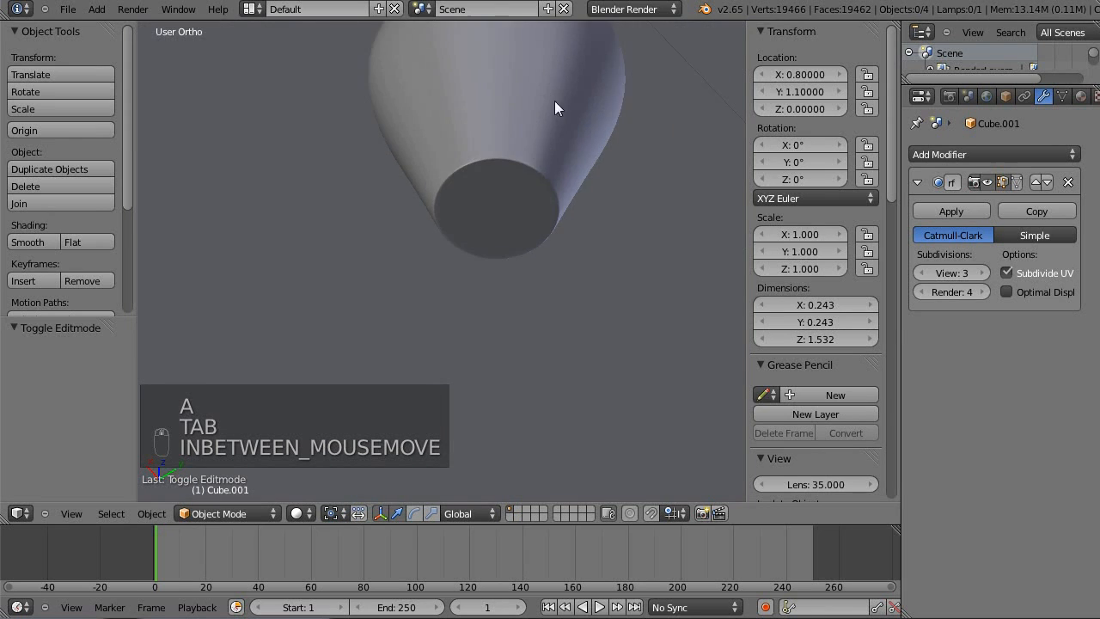
{"action": "middle_click_drag", "start_coordinate": [509, 146], "coordinate": [481, 182]}
{"action": "right_click", "coordinate": [612, 176]}
{"action": "middle_click_drag", "start_coordinate": [544, 244], "coordinate": [639, 342]}
{"action": "key", "text": "KP_7"}
{"action": "scroll", "coordinate": [557, 11], "scroll_direction": "down", "scroll_amount": 2}
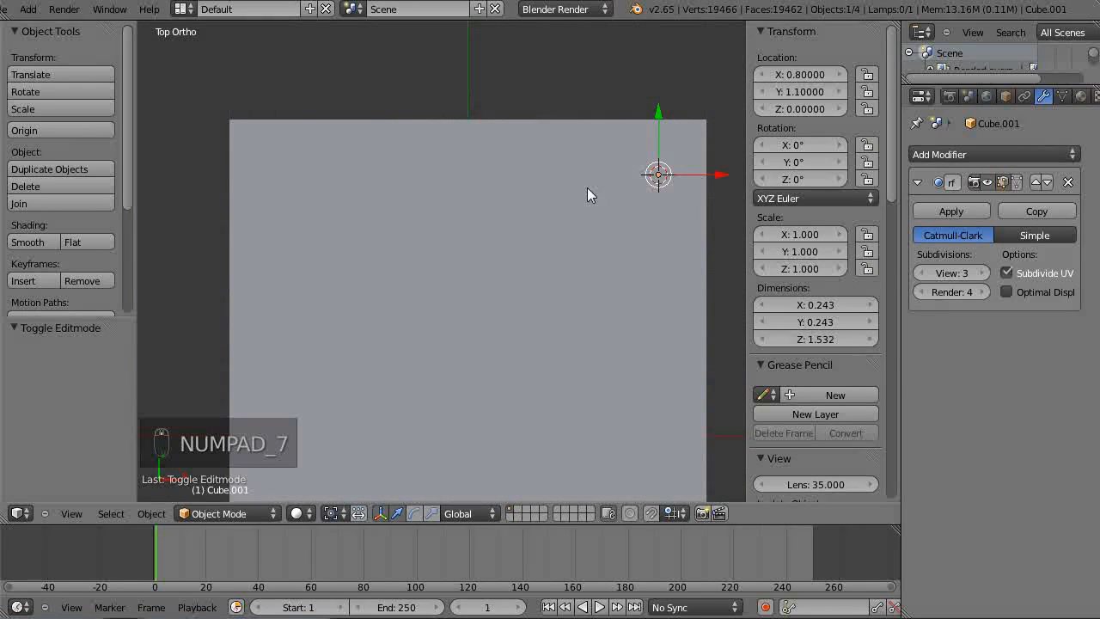
{"action": "key", "text": "z"}
{"action": "middle_click_drag", "start_coordinate": [604, 207], "coordinate": [554, 241], "text": "shift"}
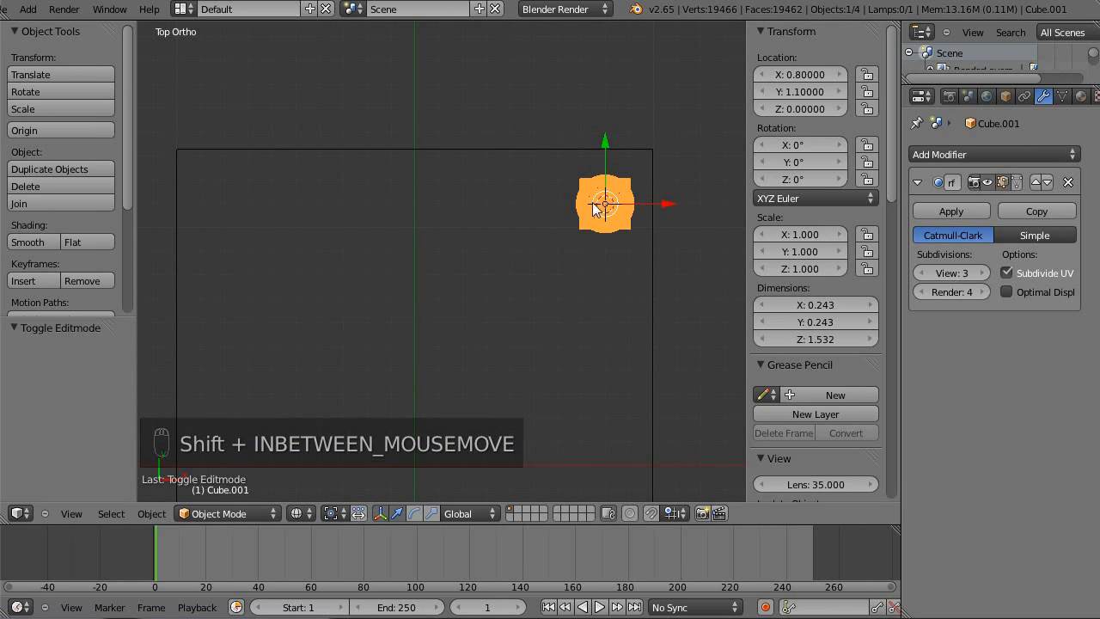
{"action": "key", "text": "alt+d"}
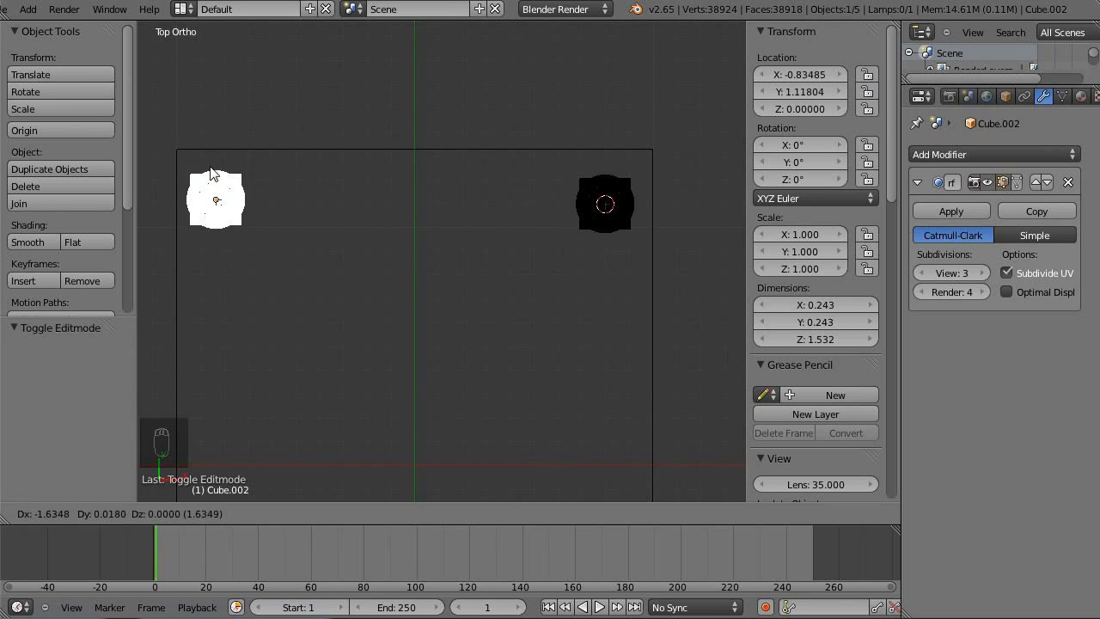
{"action": "right_click", "coordinate": [348, 96]}
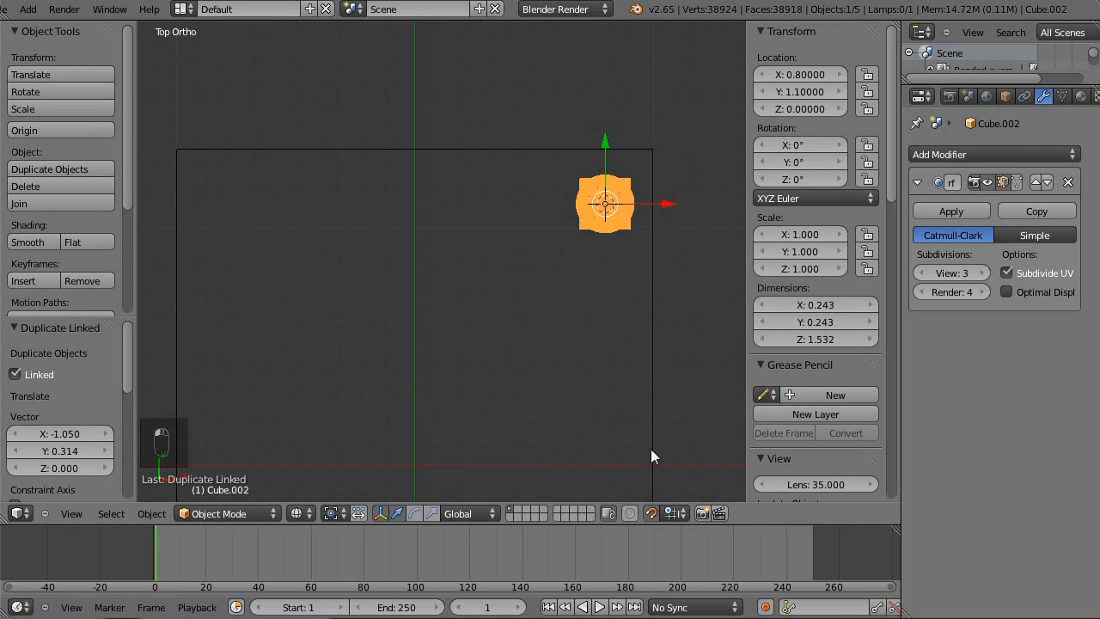
{"action": "key", "text": "g"}
{"action": "key", "text": "x"}
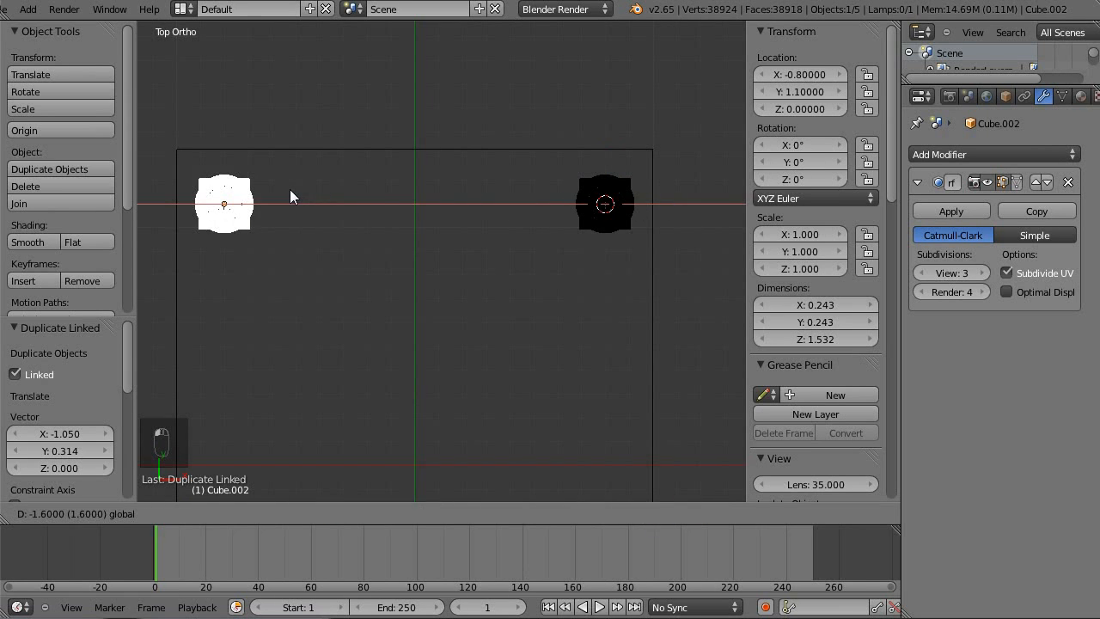
{"action": "left_click", "coordinate": [290, 191]}
- Make linked duplicates of both legs, move them along Y to Y -1.1 at the tabletop's other end, and clear the selection
{"action": "middle_click_drag", "start_coordinate": [454, 339], "coordinate": [497, 254], "text": "shift"}
{"action": "right_click", "coordinate": [672, 122], "text": "shift"}
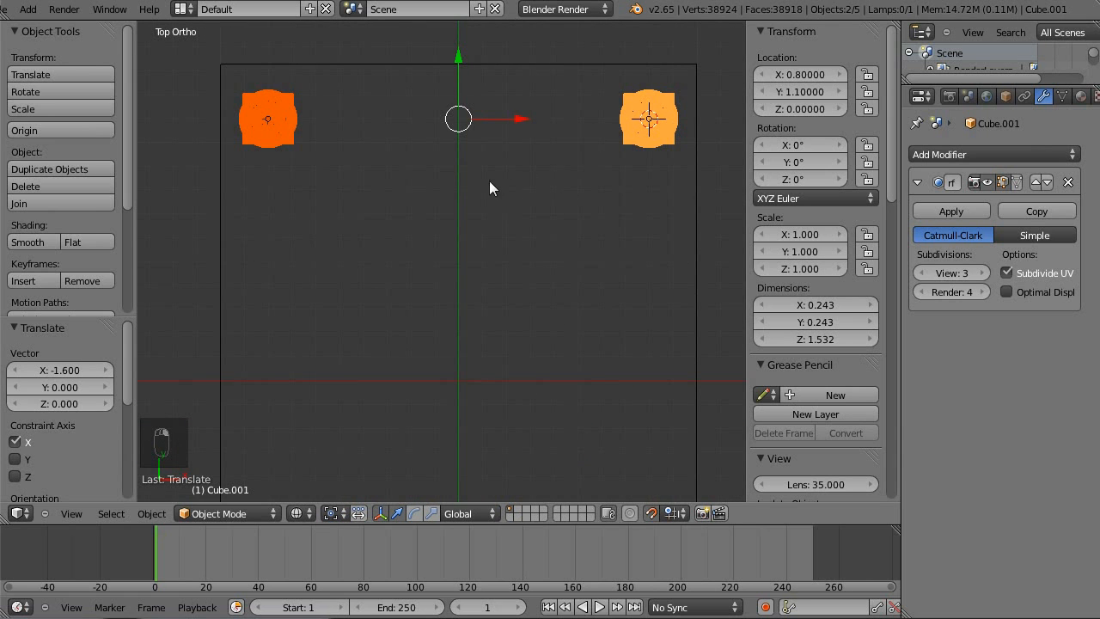
{"action": "key", "text": "alt+d"}
{"action": "right_click", "coordinate": [580, 143]}
{"action": "scroll", "coordinate": [433, 196], "scroll_direction": "down", "scroll_amount": 3}
{"action": "middle_click_drag", "start_coordinate": [483, 313], "coordinate": [511, 204], "text": "shift"}
{"action": "middle_click_drag", "start_coordinate": [496, 143], "coordinate": [485, 186], "text": "shift"}
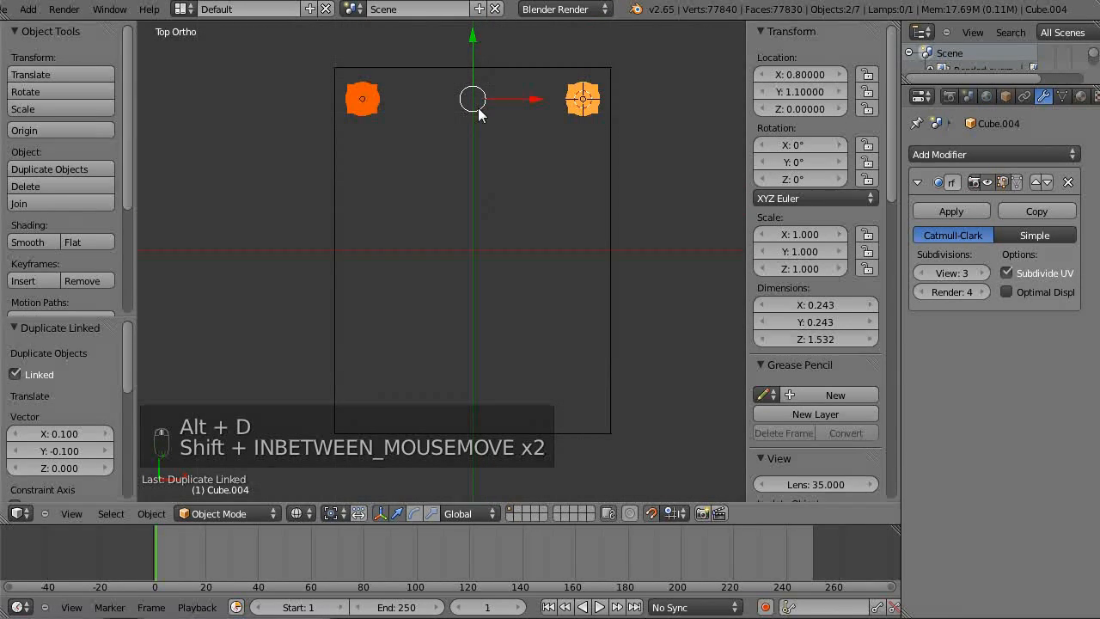
{"action": "key", "text": "g"}
{"action": "key", "text": "y"}
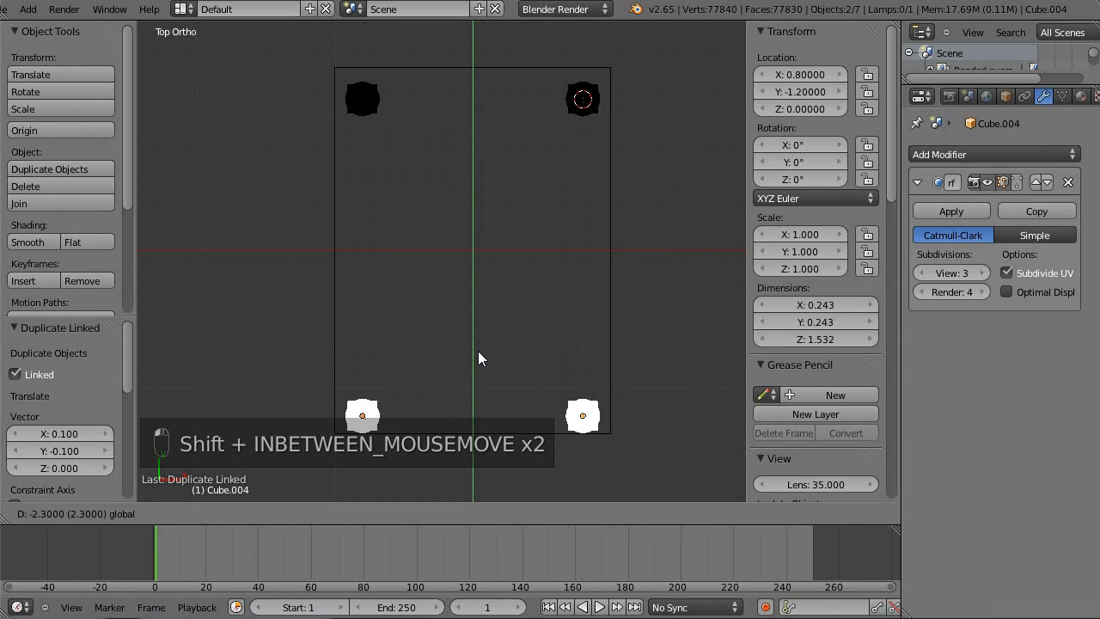
{"action": "left_click", "coordinate": [479, 347]}
{"action": "key", "text": "a"}
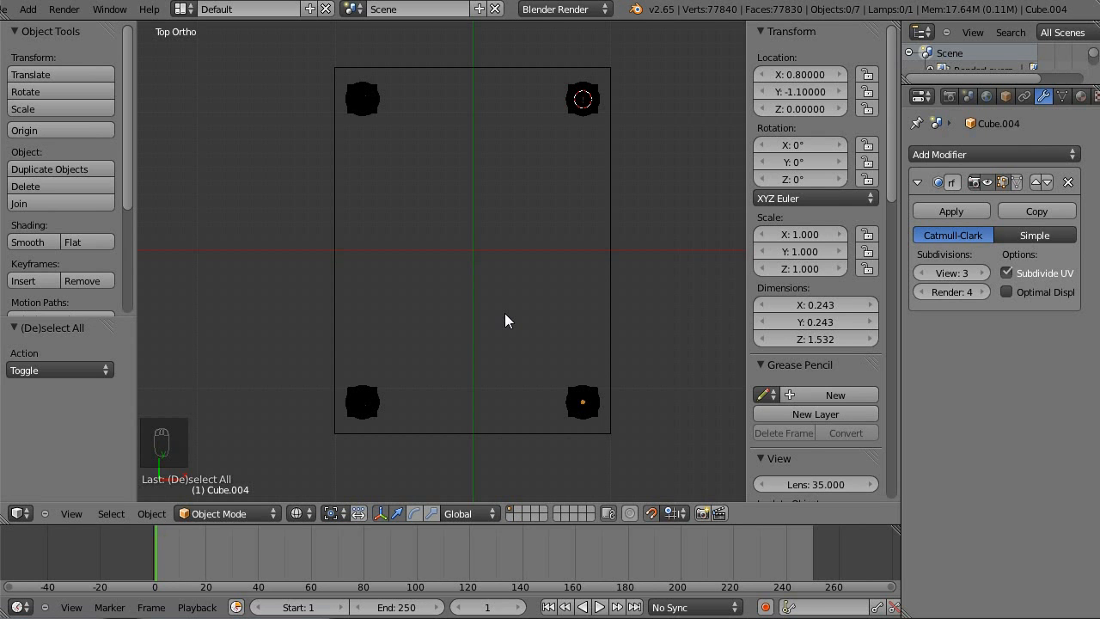
- Open the tabletop in Edit Mode and switch the view back to solid shading
{"action": "middle_click_drag", "start_coordinate": [608, 177], "coordinate": [497, 172]}
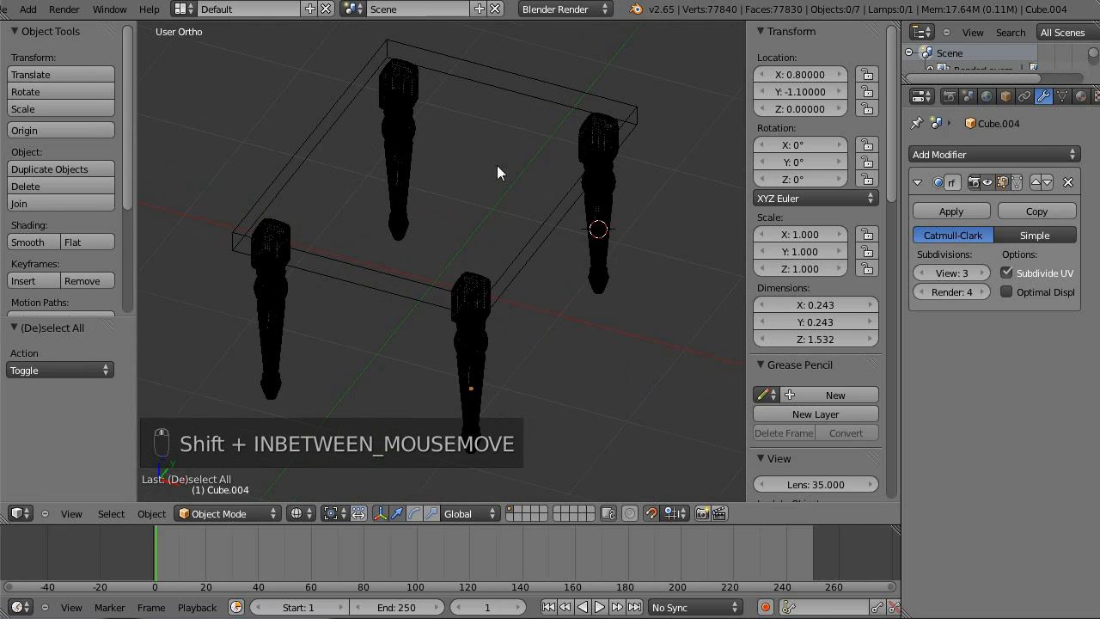
{"action": "key", "text": "Tab"}
{"action": "key", "text": "Tab"}
{"action": "right_click", "coordinate": [537, 256]}
{"action": "key", "text": "Tab"}
{"action": "mouse_move", "coordinate": [660, 353]}
{"action": "middle_mouse_down"}
{"action": "mouse_move", "coordinate": [525, 211]}
{"action": "mouse_move", "coordinate": [605, 250]}
{"action": "middle_mouse_up"}
{"action": "key", "text": "z"}
{"action": "scroll", "coordinate": [561, 222], "scroll_direction": "up", "scroll_amount": 5}
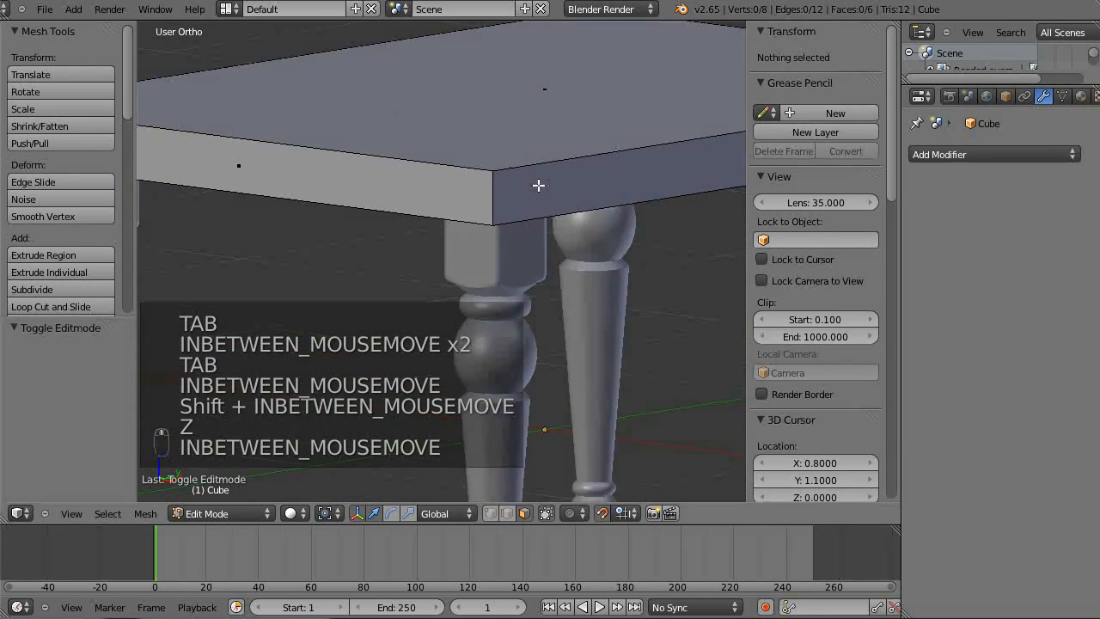
- Select the tabletop's underside face and raise it 0.115 along Z to thin the slab
{"action": "scroll", "coordinate": [560, 223], "scroll_direction": "down", "scroll_amount": 5}
{"action": "scroll", "coordinate": [565, 218], "scroll_direction": "up", "scroll_amount": 3}
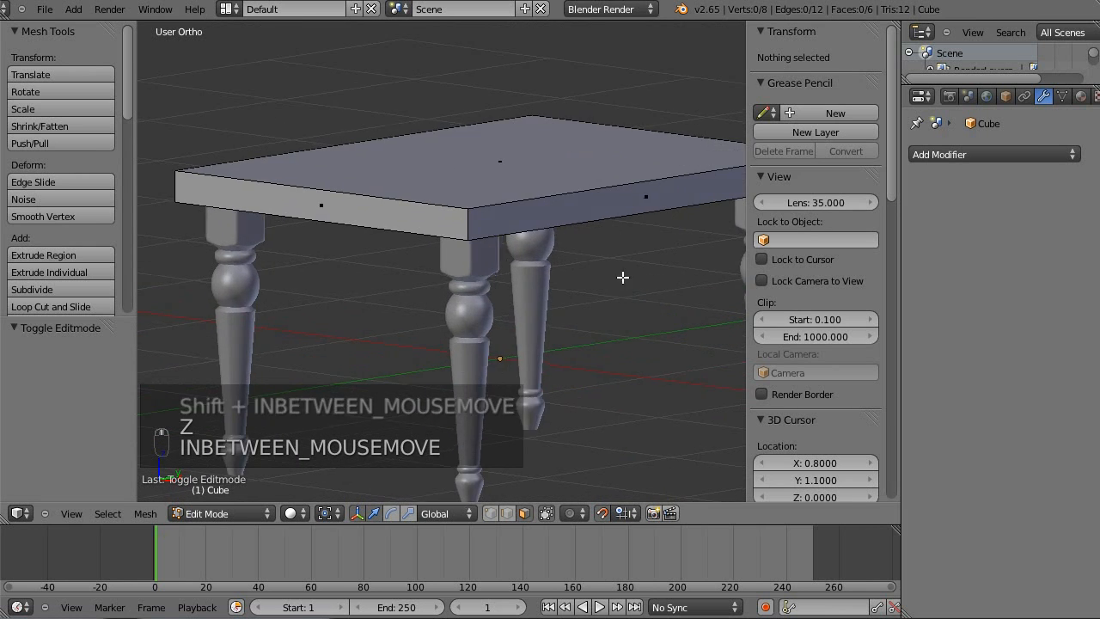
{"action": "middle_click_drag", "start_coordinate": [636, 284], "coordinate": [503, 191]}
{"action": "right_click", "coordinate": [484, 150]}
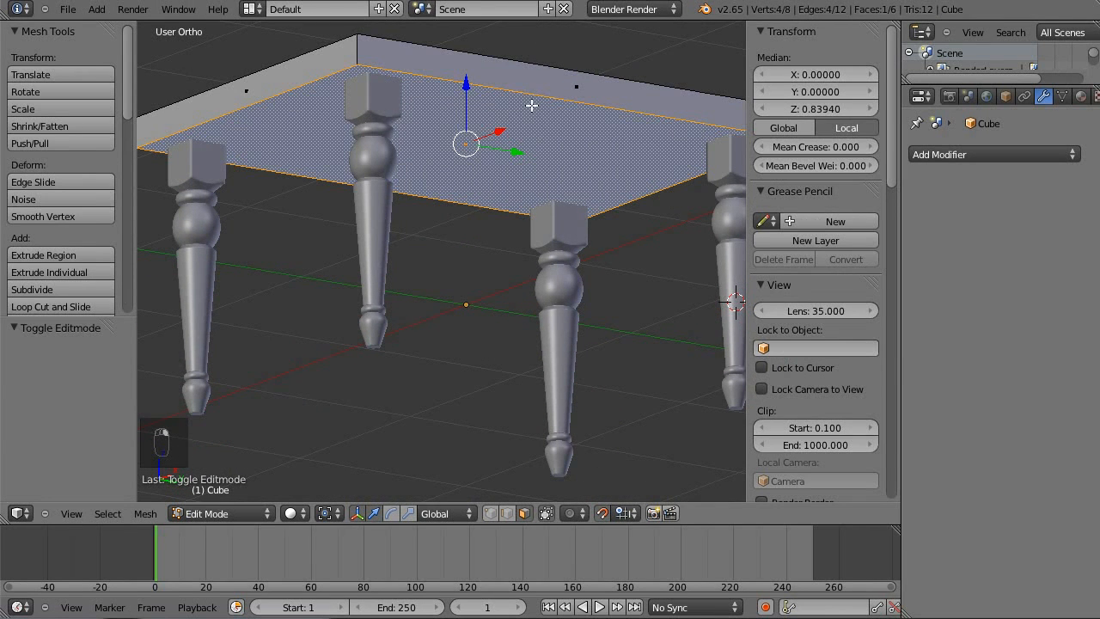
{"action": "middle_click_drag", "start_coordinate": [502, 126], "coordinate": [504, 186]}
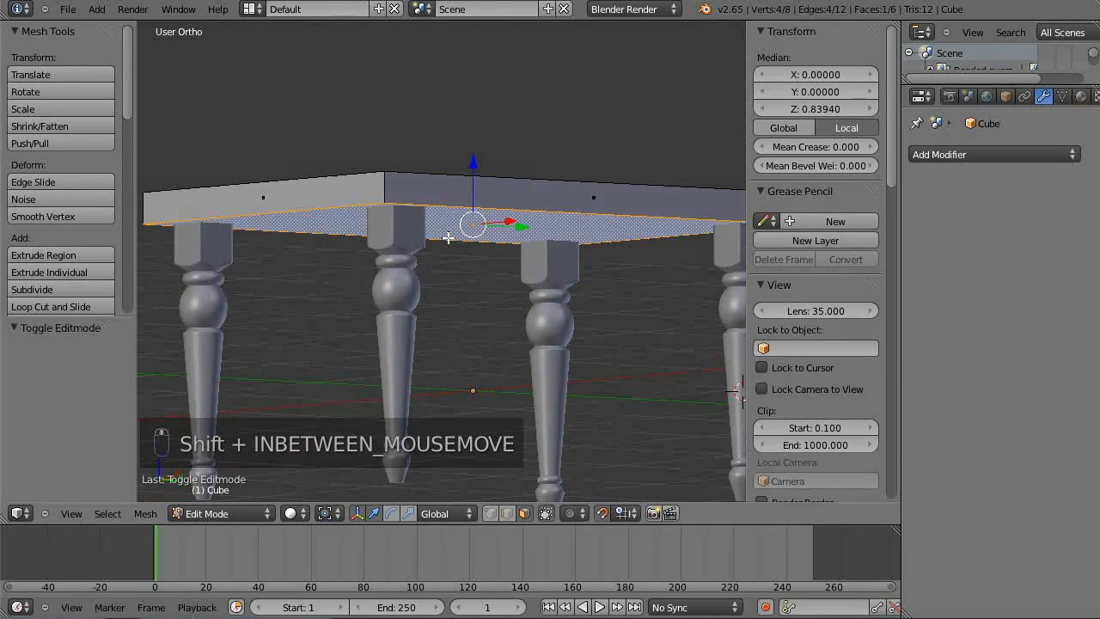
{"action": "left_click", "coordinate": [473, 173]}
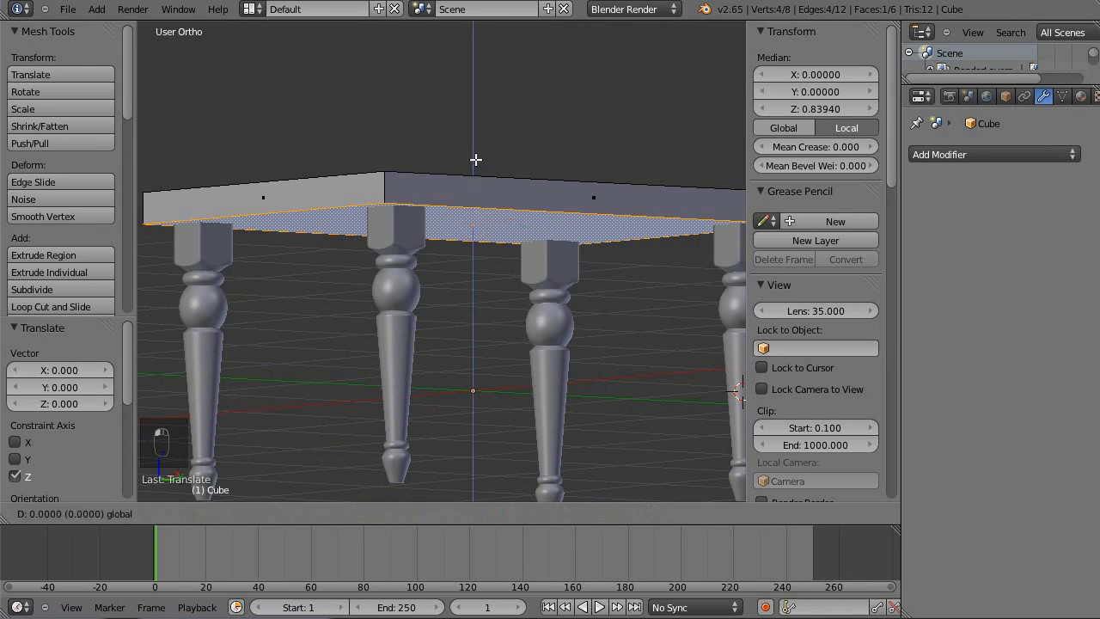
{"action": "scroll", "coordinate": [514, 249], "scroll_direction": "up", "scroll_amount": 2}
{"action": "left_click_drag", "start_coordinate": [489, 149], "coordinate": [501, 118]}
- Select the tabletop's upper face and scale it down by a factor of 0.871 so the sides slope inward
{"action": "middle_click_drag", "start_coordinate": [460, 78], "coordinate": [695, 185]}
{"action": "right_click", "coordinate": [497, 150]}
{"action": "key", "text": "s"}
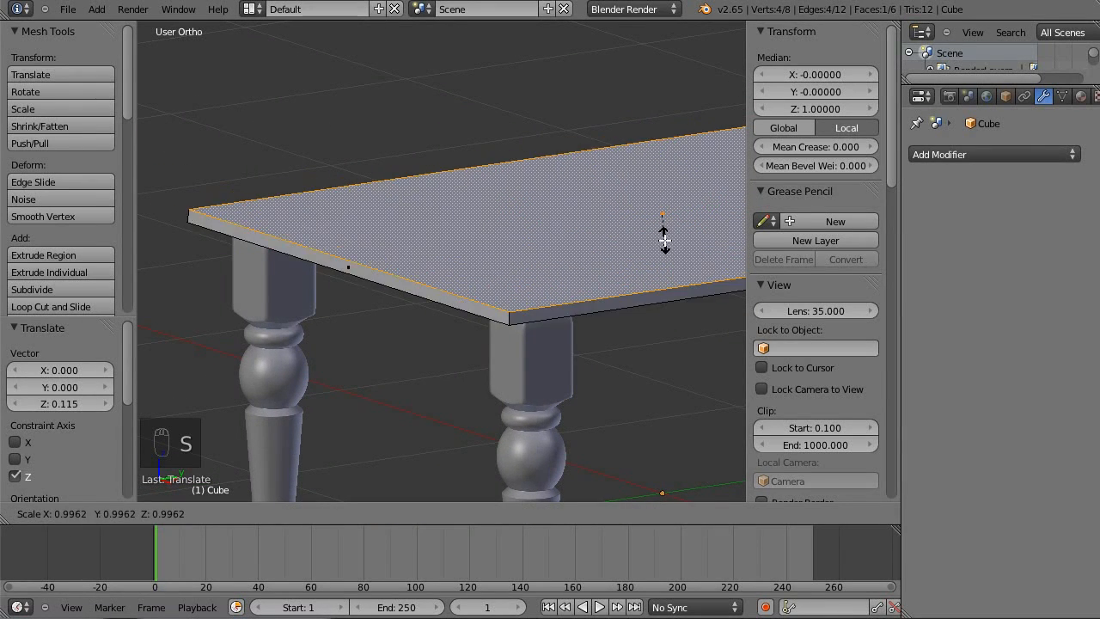
{"action": "right_click", "coordinate": [662, 236]}
{"action": "middle_click_drag", "start_coordinate": [636, 311], "coordinate": [632, 347], "text": "shift"}
{"action": "key", "text": "s"}
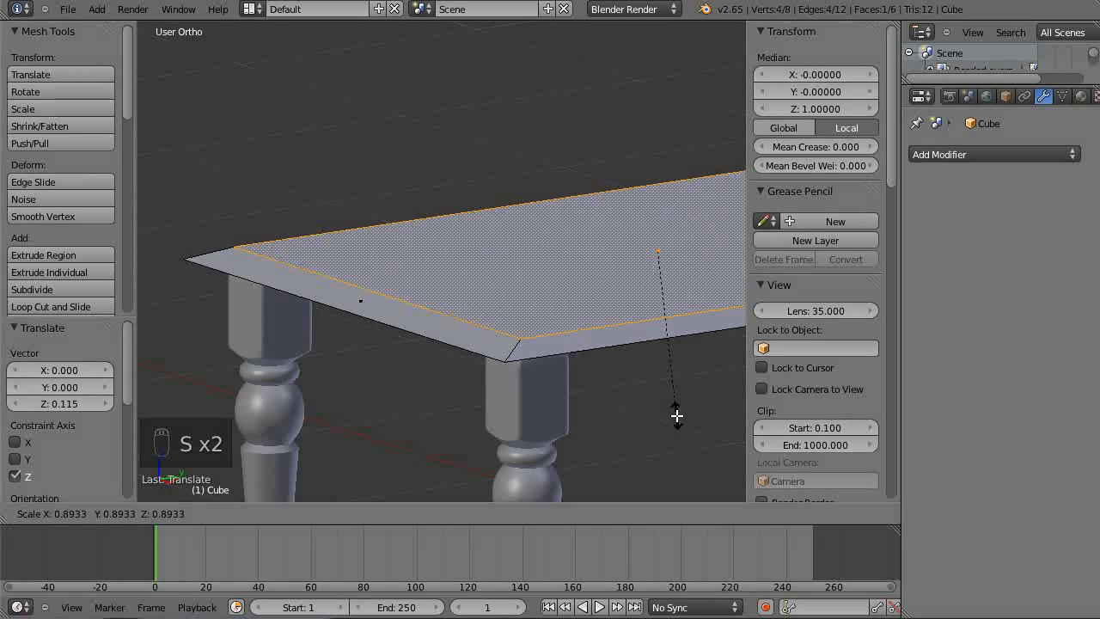
{"action": "left_click", "coordinate": [677, 412]}
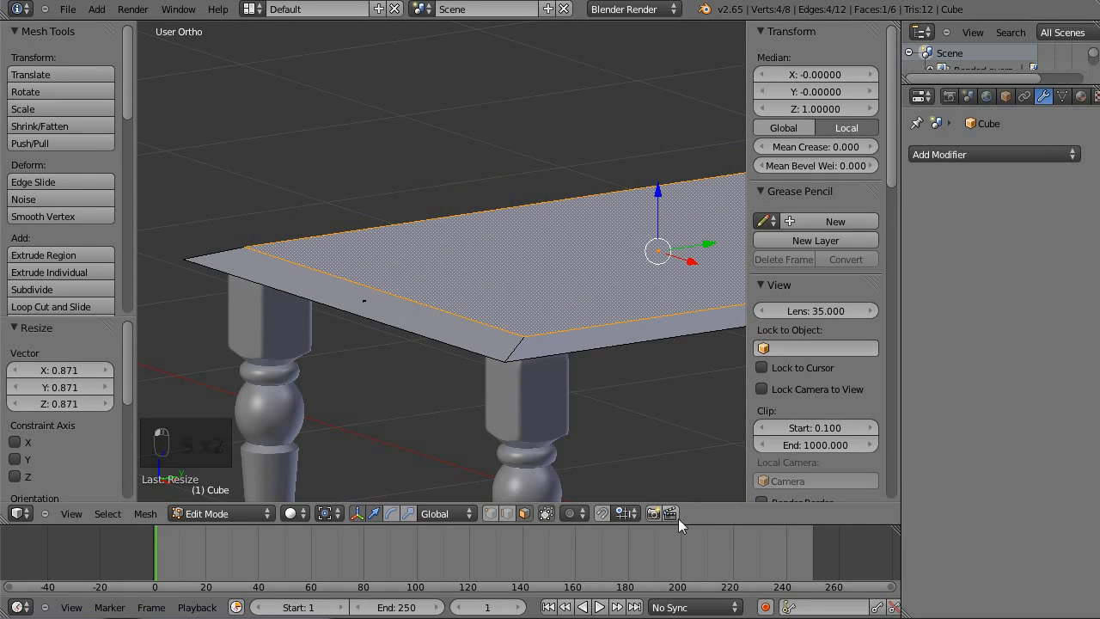
- Scale the tabletop's upper face down slightly more, by a factor of about 0.98, and clear the selection
{"action": "middle_click_drag", "start_coordinate": [644, 332], "coordinate": [627, 289], "text": "shift"}
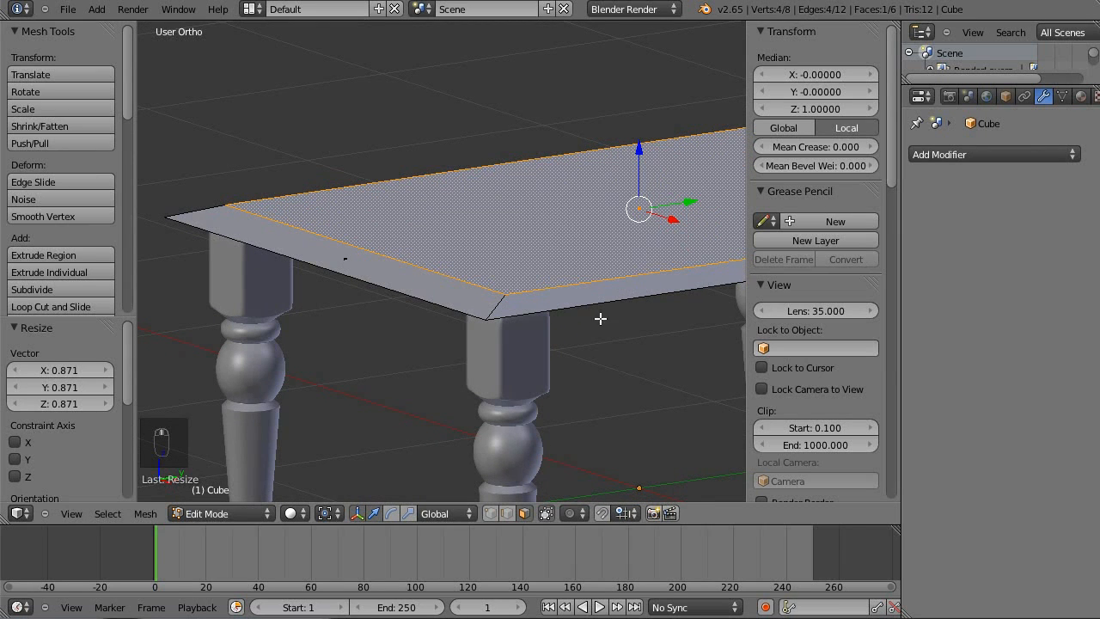
{"action": "middle_click_drag", "start_coordinate": [504, 241], "coordinate": [550, 225], "text": "shift"}
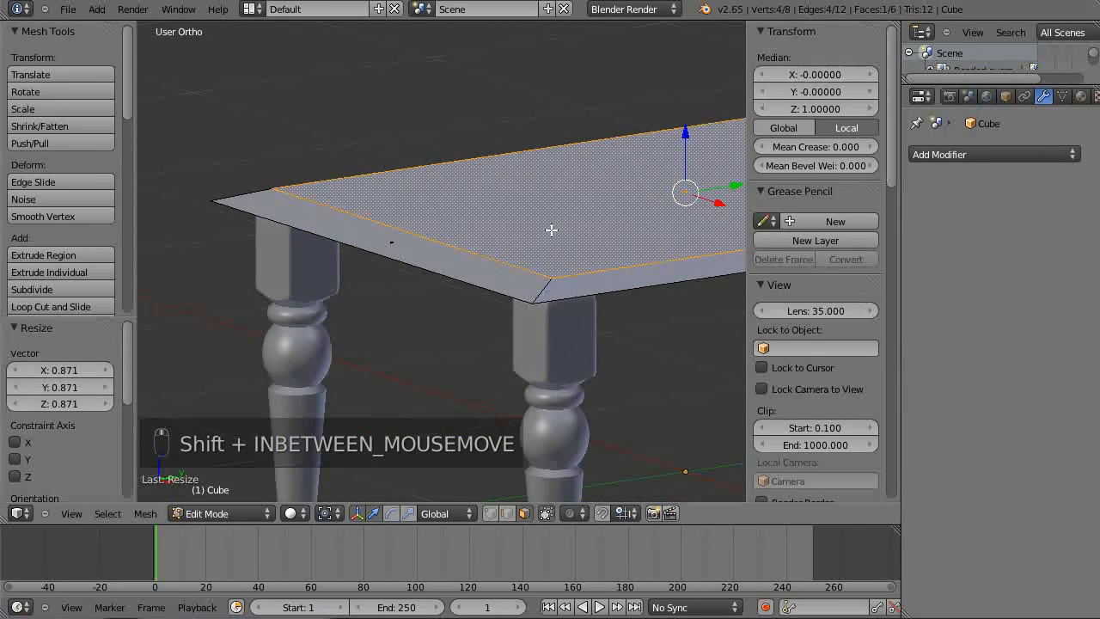
{"action": "middle_click_drag", "start_coordinate": [619, 329], "coordinate": [671, 442]}
{"action": "middle_click_drag", "start_coordinate": [558, 222], "coordinate": [657, 268]}
{"action": "key", "text": "s"}
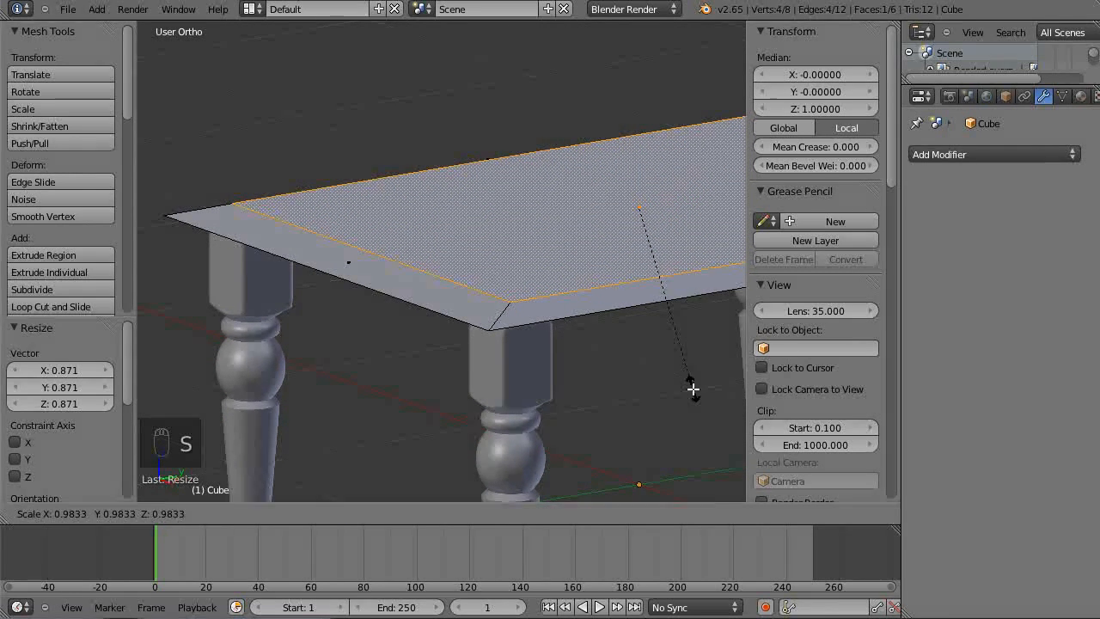
{"action": "left_click", "coordinate": [682, 389]}
{"action": "middle_click_drag", "start_coordinate": [681, 389], "coordinate": [673, 419]}
{"action": "key", "text": "a"}
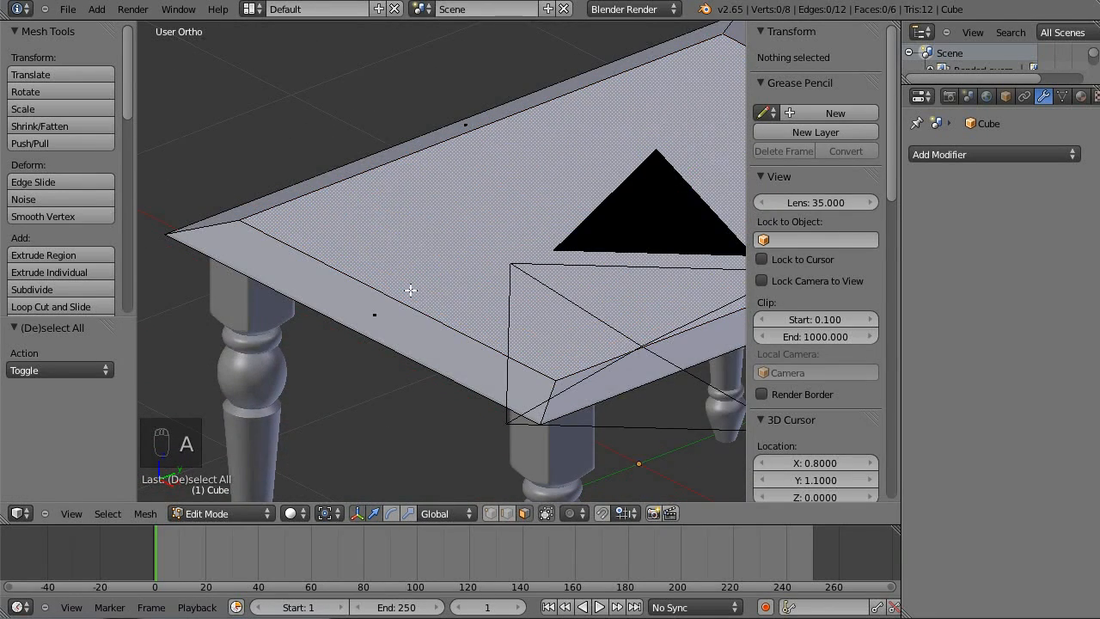
- Add a horizontal loop cut around the tabletop's sloped sides, midway between the upper and lower edges
{"action": "middle_click_drag", "start_coordinate": [410, 289], "coordinate": [486, 253], "text": "shift"}
{"action": "key", "text": "ctrl+r"}
{"action": "left_click", "coordinate": [310, 187]}
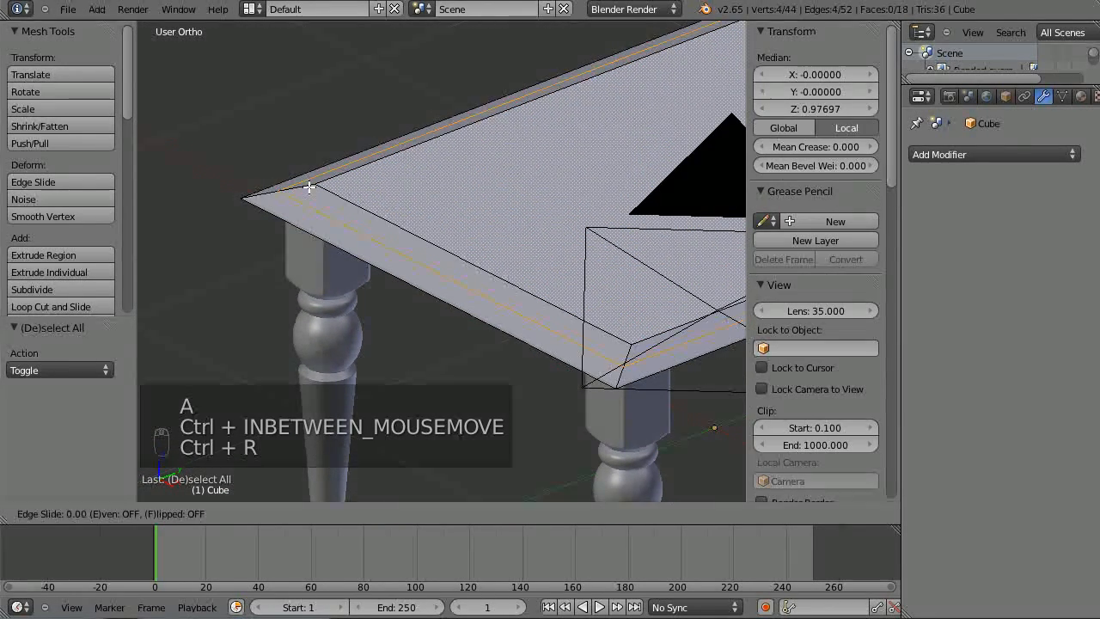
{"action": "left_click", "coordinate": [473, 172]}
{"action": "middle_click_drag", "start_coordinate": [474, 172], "coordinate": [456, 229]}
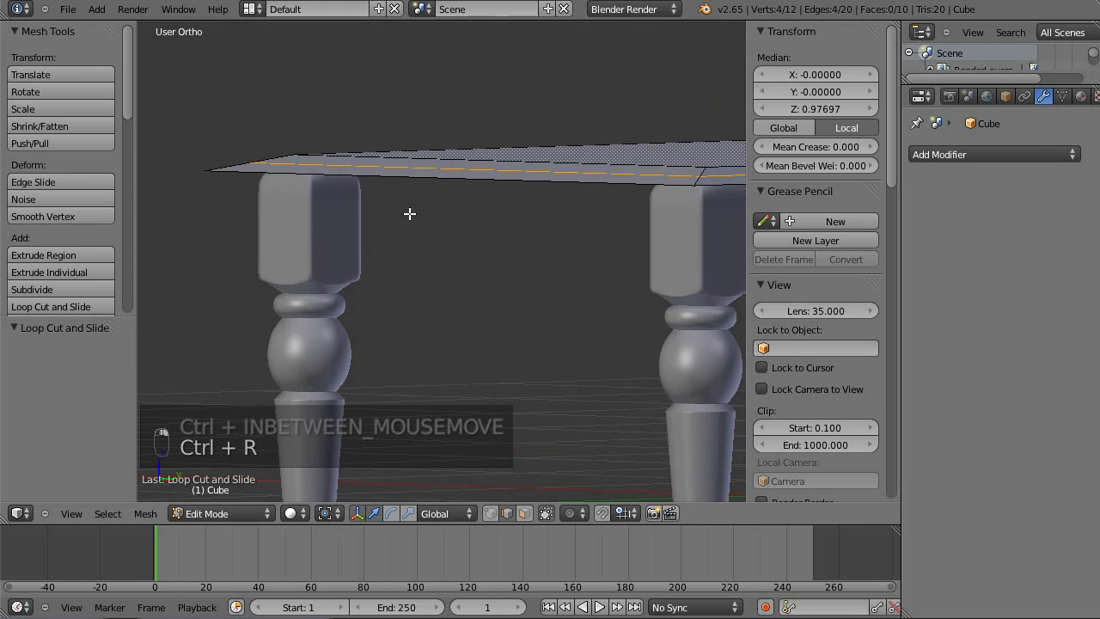
- Scale the tabletop's middle edge loop up by a factor of 1.03 and raise it about 0.005 along Z
{"action": "key", "text": "s"}
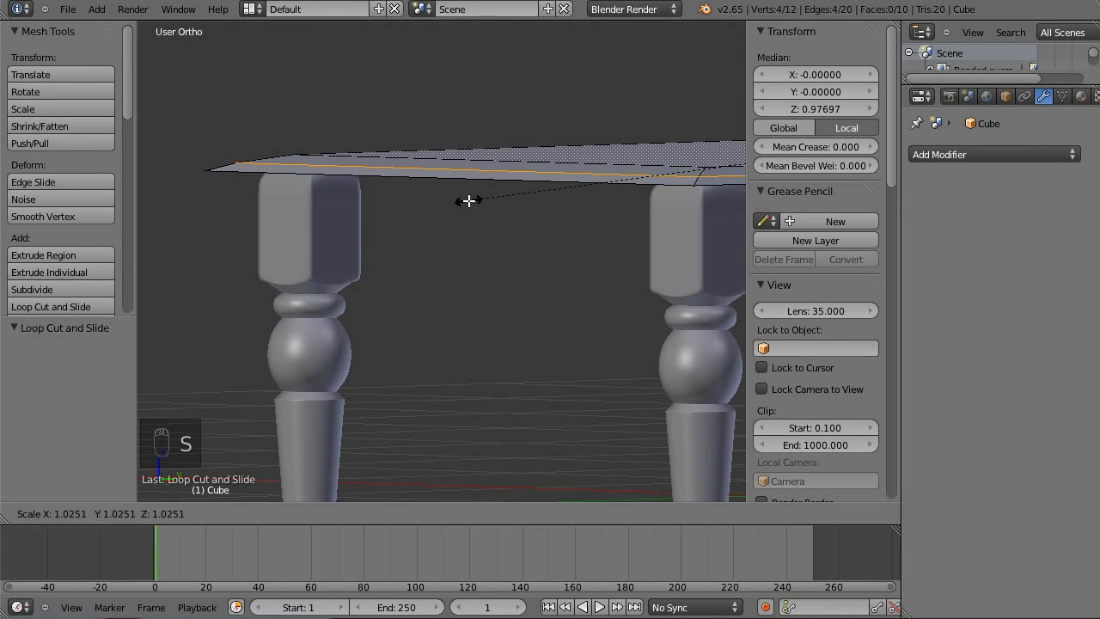
{"action": "left_click", "coordinate": [467, 199]}
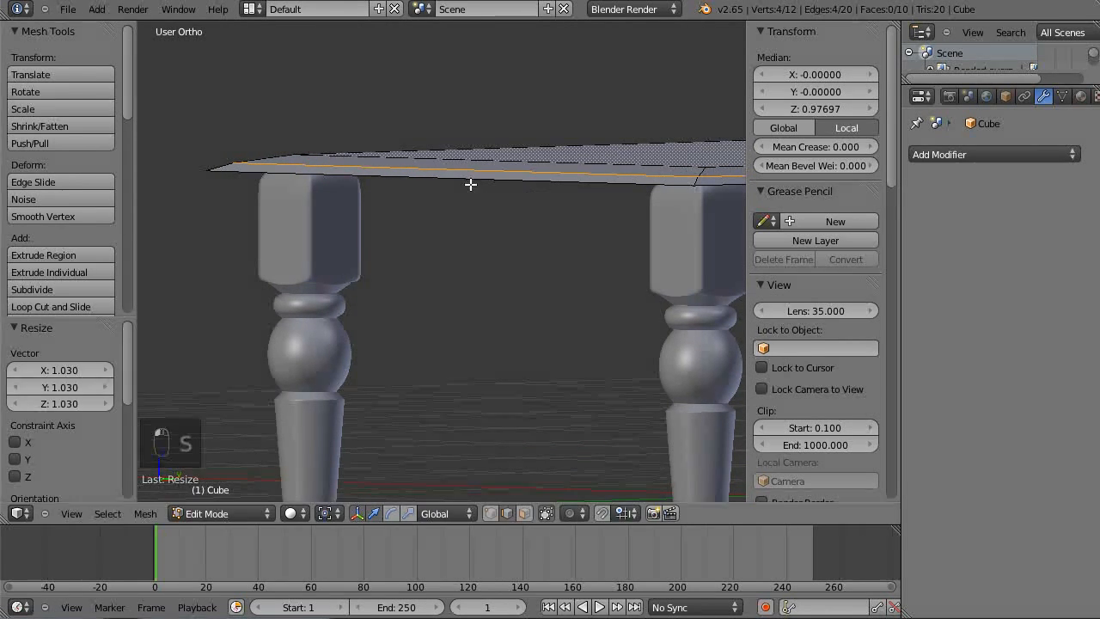
{"action": "key", "text": "g"}
{"action": "key", "text": "z"}
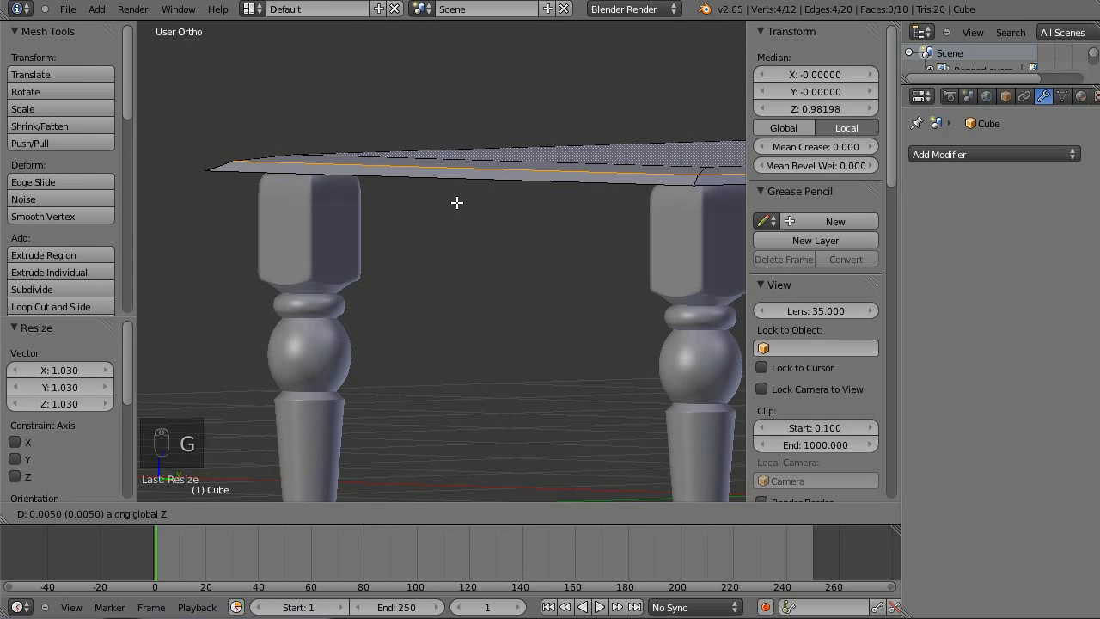
{"action": "left_click", "coordinate": [459, 200]}
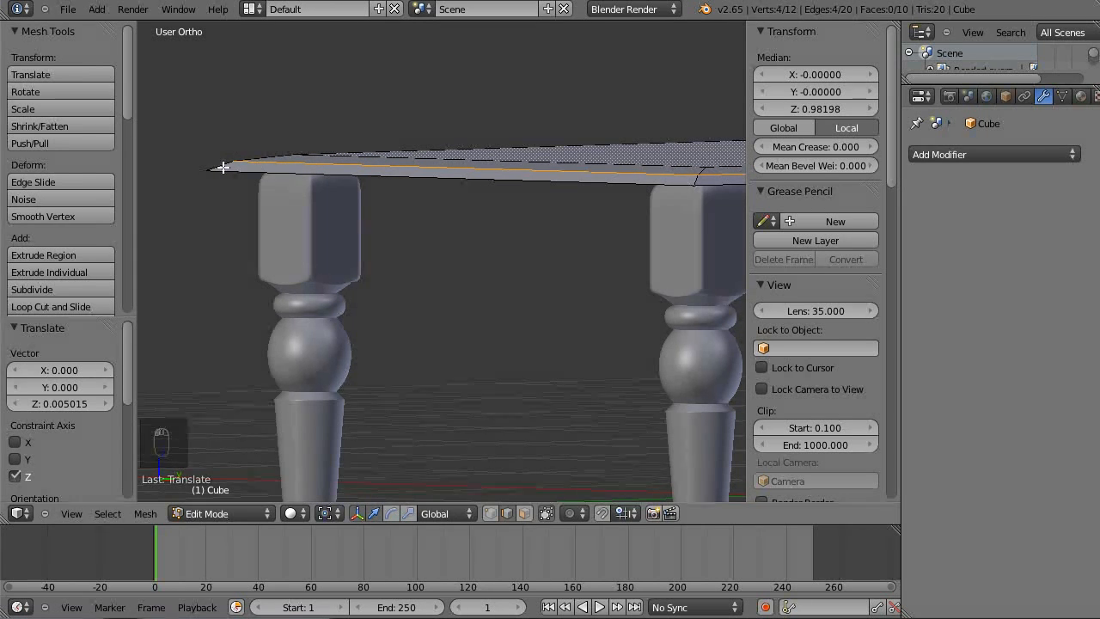
- Widen the middle edge loop in X and Y only by a factor of 1.018, keeping its height fixed
{"action": "middle_click_drag", "start_coordinate": [376, 140], "coordinate": [450, 221]}
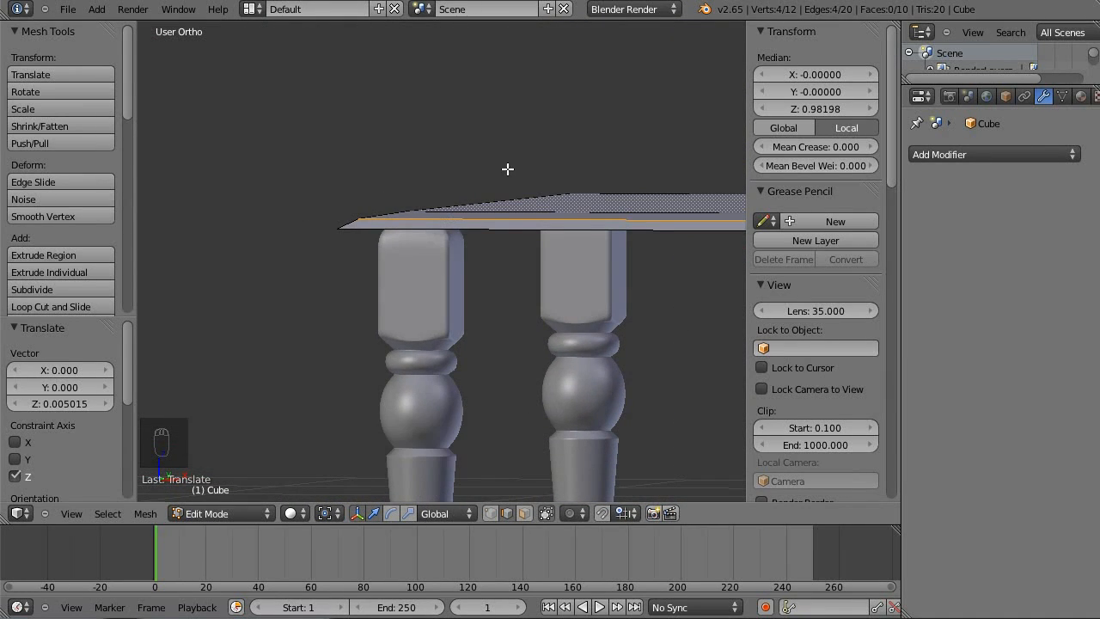
{"action": "key", "text": "s"}
{"action": "key", "text": "shift+z"}
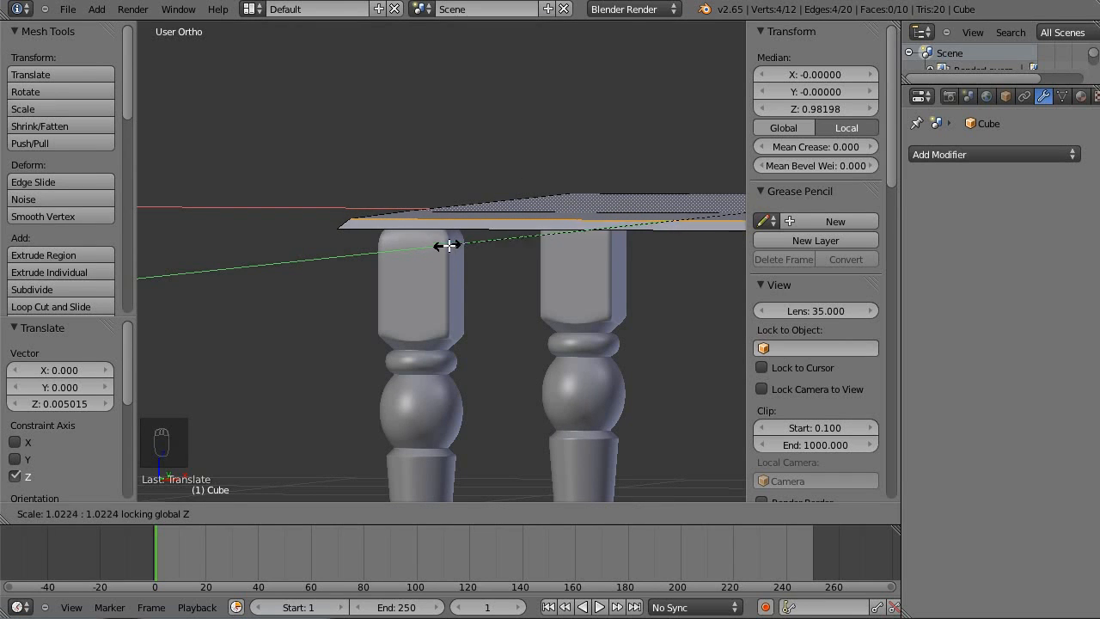
{"action": "left_click", "coordinate": [458, 235]}
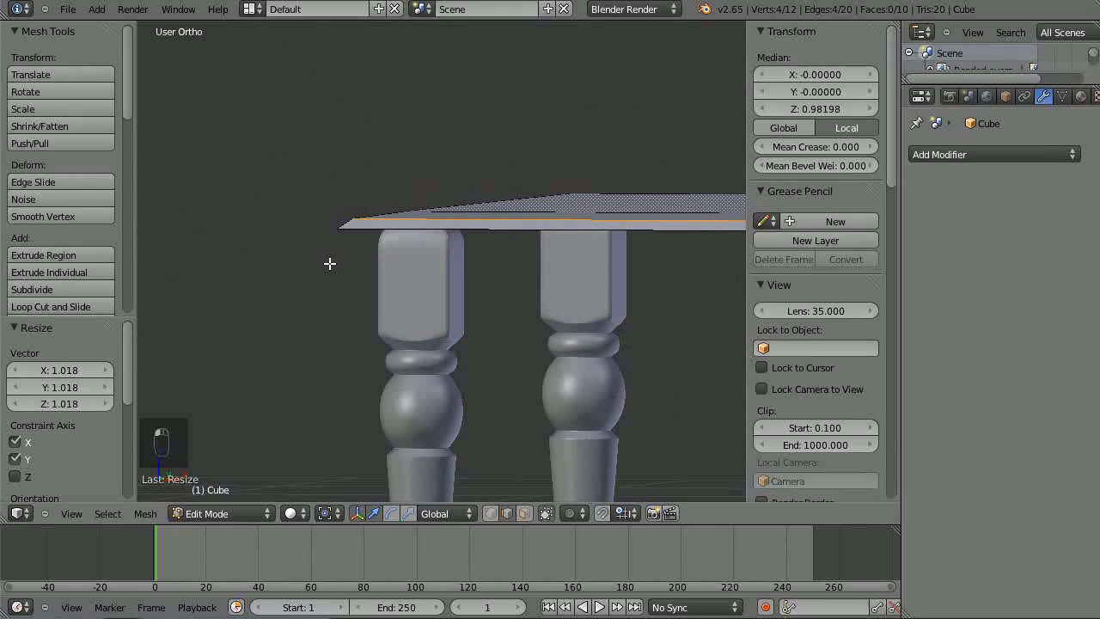
- Select the tabletop's upper face in face select mode and scale it up by a factor of 1.091
{"action": "middle_click_drag", "start_coordinate": [375, 202], "coordinate": [373, 172]}
{"action": "middle_click_drag", "start_coordinate": [459, 155], "coordinate": [391, 173]}
{"action": "scroll", "coordinate": [533, 189], "scroll_direction": "down", "scroll_amount": 3}
{"action": "middle_click_drag", "start_coordinate": [664, 227], "coordinate": [530, 216], "text": "shift"}
{"action": "right_click", "coordinate": [529, 214]}
{"action": "right_click", "coordinate": [505, 222]}
{"action": "key", "text": "ctrl+Tab"}
{"action": "left_click", "coordinate": [388, 203]}
{"action": "middle_click_drag", "start_coordinate": [474, 214], "coordinate": [597, 236]}
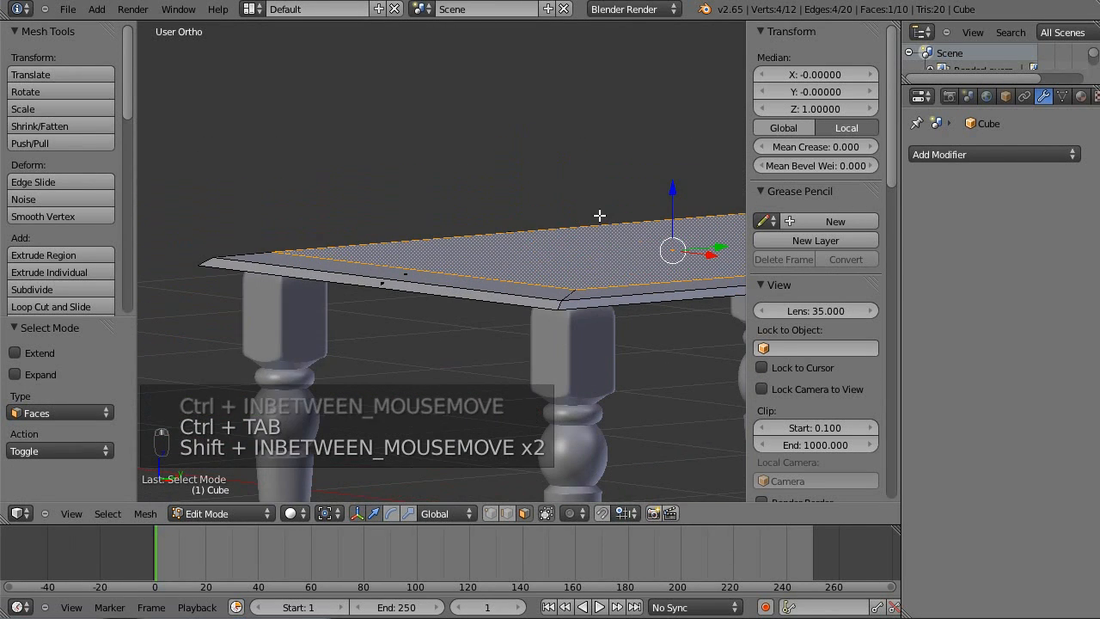
{"action": "key", "text": "s"}
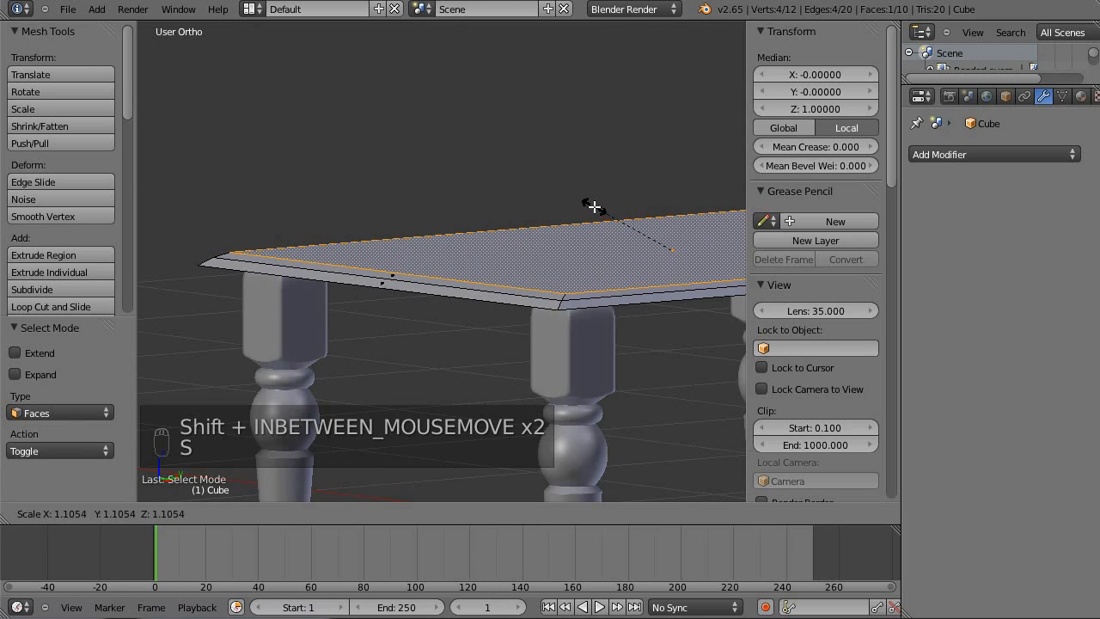
{"action": "left_click", "coordinate": [598, 203]}
- Enlarge the tabletop's upper face slightly more, by a factor of 1.01, and inspect the edge profile
{"action": "mouse_move", "coordinate": [526, 229]}
{"action": "middle_mouse_down"}
{"action": "mouse_move", "coordinate": [543, 216]}
{"action": "mouse_move", "coordinate": [528, 248]}
{"action": "mouse_move", "coordinate": [501, 252]}
{"action": "mouse_move", "coordinate": [516, 229]}
{"action": "middle_mouse_up"}
{"action": "key", "text": "s"}
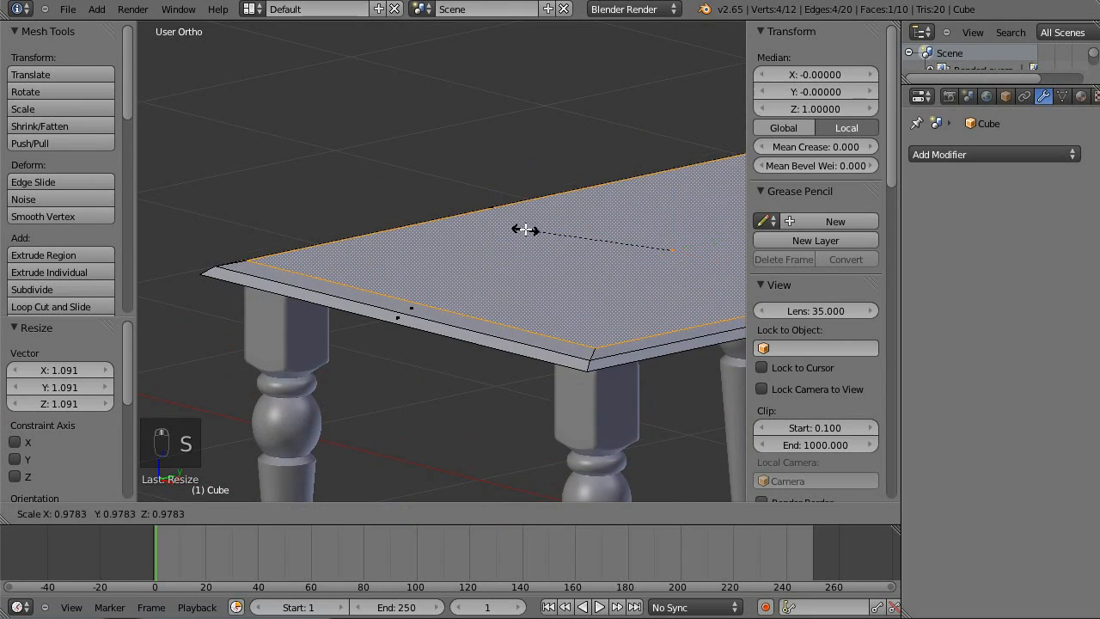
{"action": "left_click", "coordinate": [522, 227]}
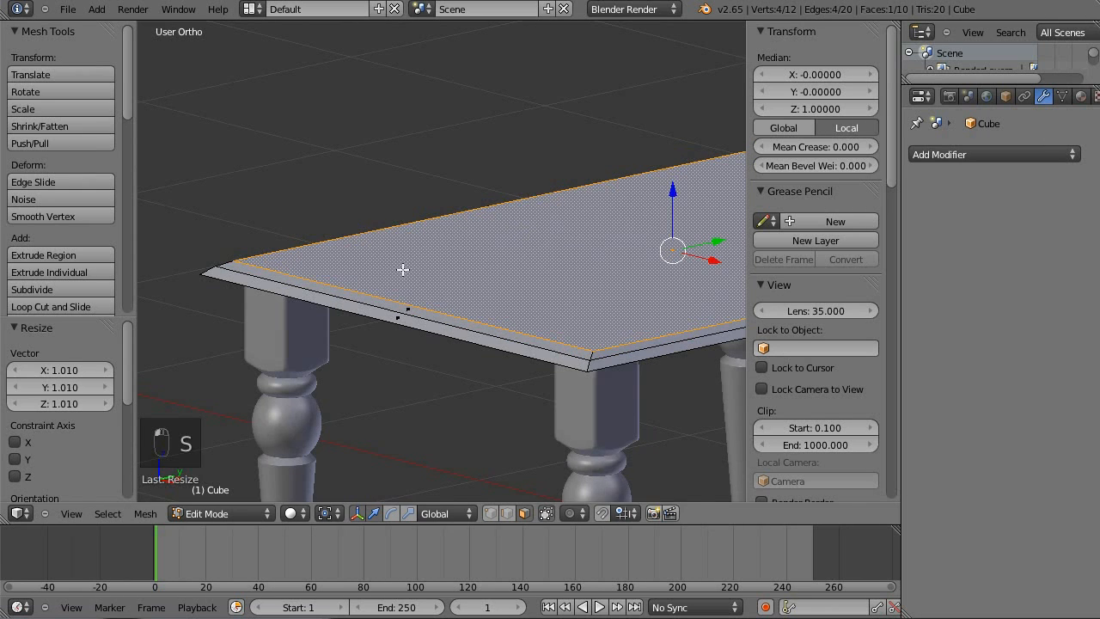
{"action": "scroll", "coordinate": [503, 245], "scroll_direction": "up", "scroll_amount": 3}
{"action": "middle_click_drag", "start_coordinate": [383, 286], "coordinate": [479, 221], "text": "shift"}
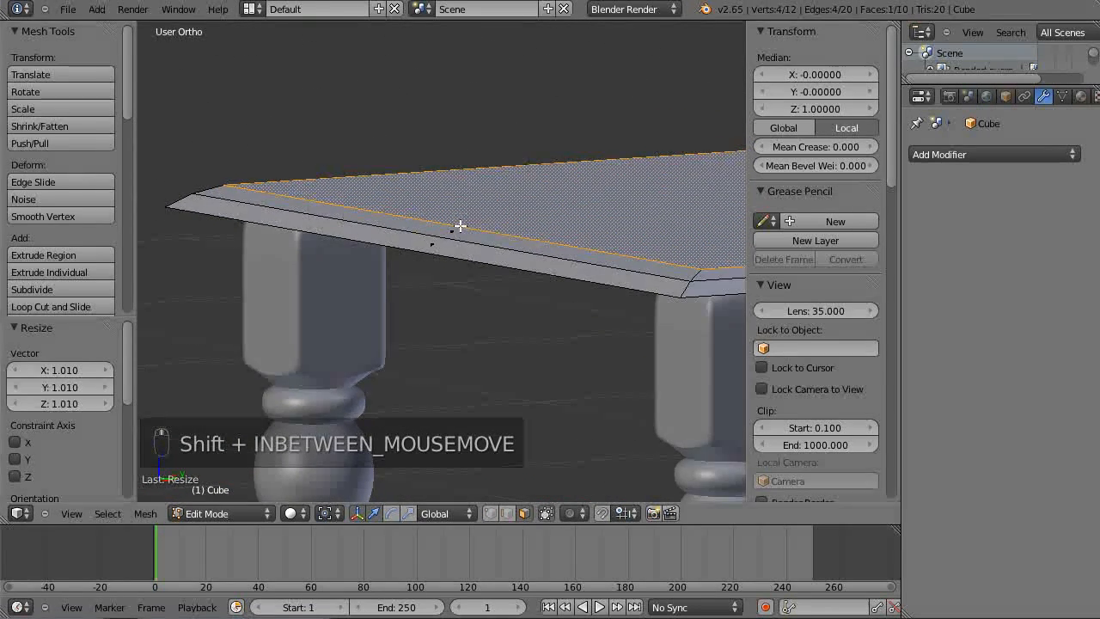
{"action": "scroll", "coordinate": [464, 224], "scroll_direction": "down", "scroll_amount": 3}
{"action": "middle_click_drag", "start_coordinate": [545, 252], "coordinate": [436, 259], "text": "shift"}
{"action": "scroll", "coordinate": [555, 297], "scroll_direction": "down", "scroll_amount": 4}
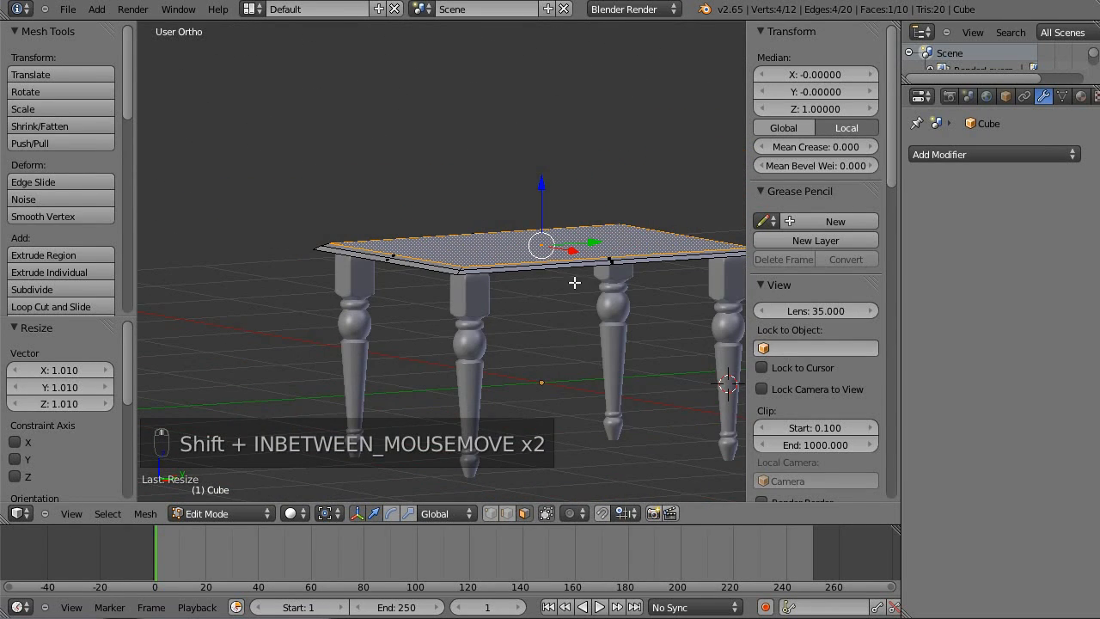
- Extrude the tabletop's upper face slightly upward to form a raised slab, clear the selection and leave Edit Mode
{"action": "scroll", "coordinate": [587, 272], "scroll_direction": "up", "scroll_amount": 5}
{"action": "key", "text": "e"}
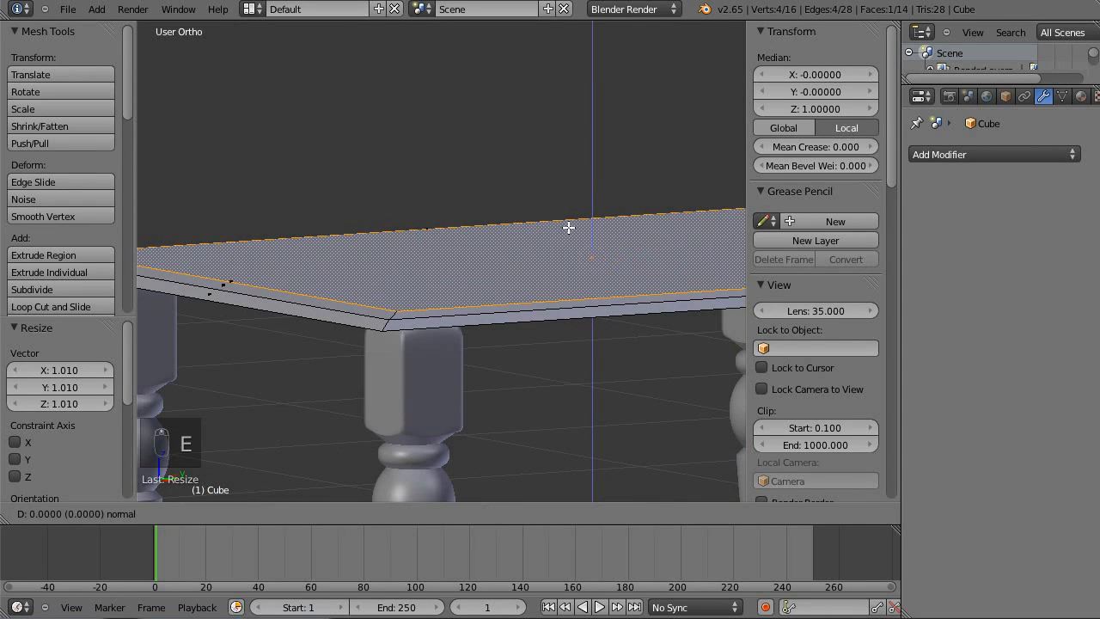
{"action": "left_click", "coordinate": [569, 219]}
{"action": "key", "text": "a"}
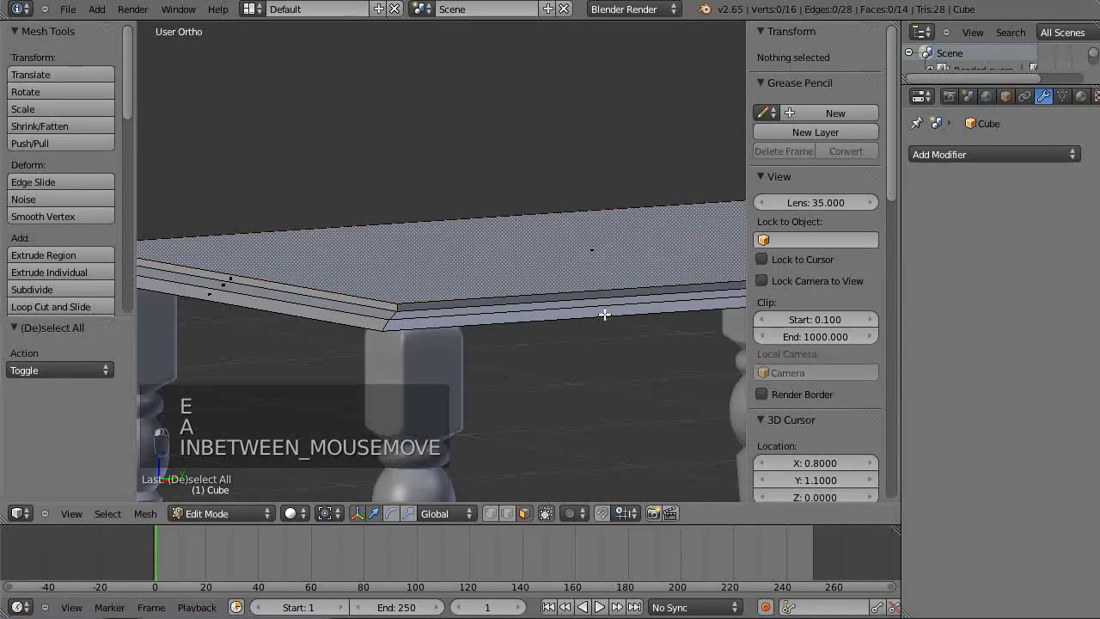
{"action": "scroll", "coordinate": [604, 314], "scroll_direction": "down", "scroll_amount": 4}
{"action": "middle_click_drag", "start_coordinate": [604, 314], "coordinate": [550, 323]}
{"action": "key", "text": "Tab"}
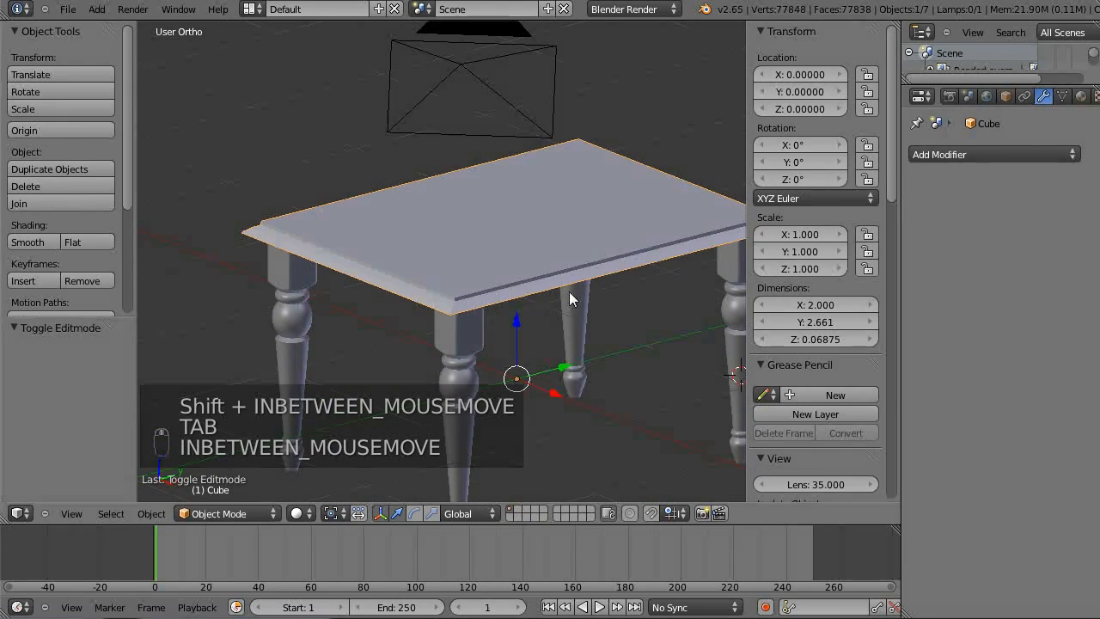
- Snap the 3D cursor to the centre of the scene
{"action": "middle_click_drag", "start_coordinate": [578, 263], "coordinate": [489, 314]}
{"action": "scroll", "coordinate": [505, 255], "scroll_direction": "down", "scroll_amount": 3}
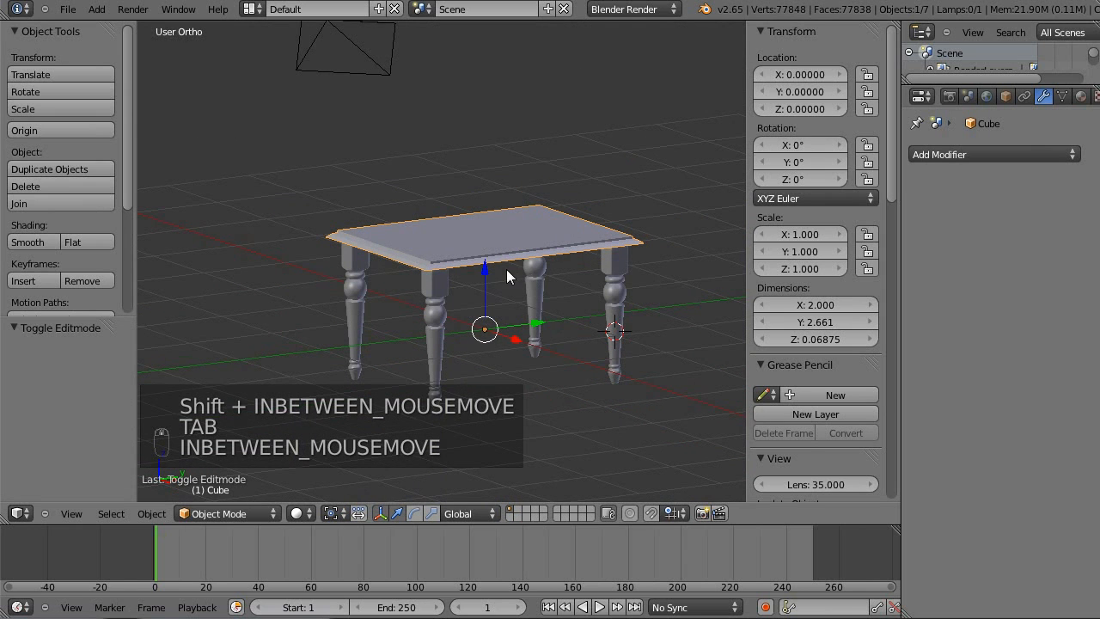
{"action": "key", "text": "shift+s"}
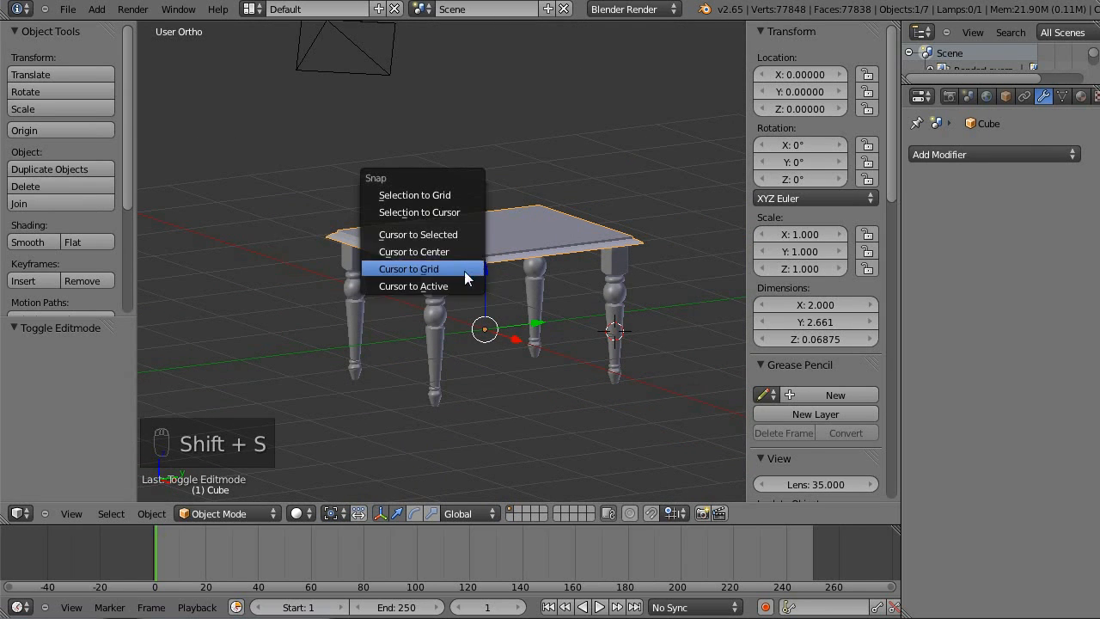
{"action": "left_click", "coordinate": [467, 252]}
{"action": "scroll", "coordinate": [563, 305], "scroll_direction": "up", "scroll_amount": 5}
{"action": "scroll", "coordinate": [559, 318], "scroll_direction": "down", "scroll_amount": 4}
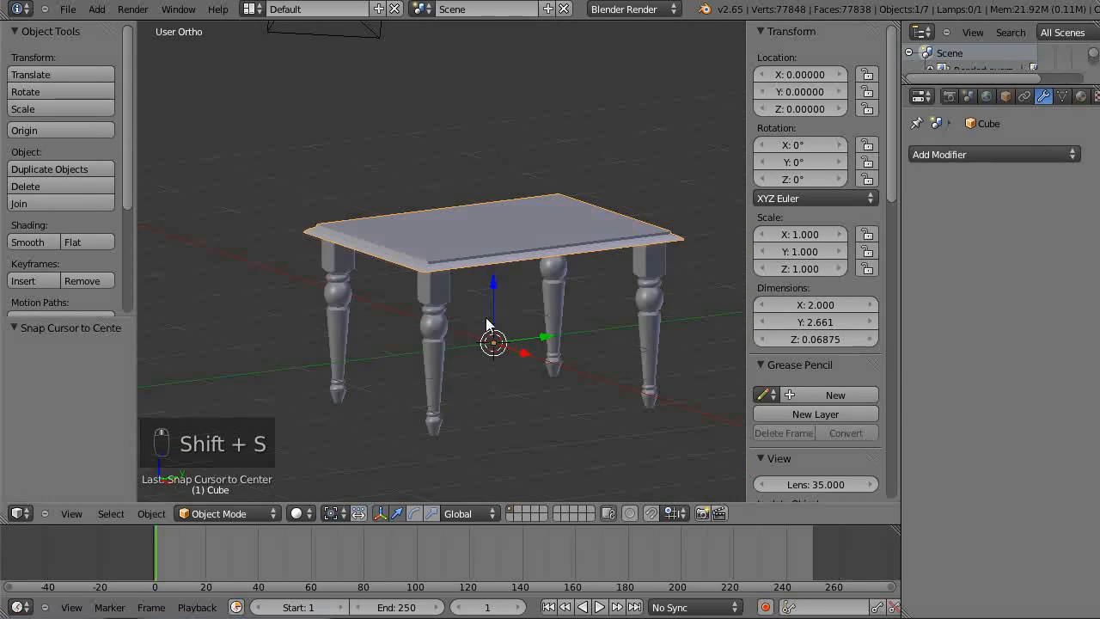
- Add a cube mesh at the 3D cursor and open it for mesh editing in the right side view
{"action": "key", "text": "shift+a"}
{"action": "mouse_move", "coordinate": [537, 336]}
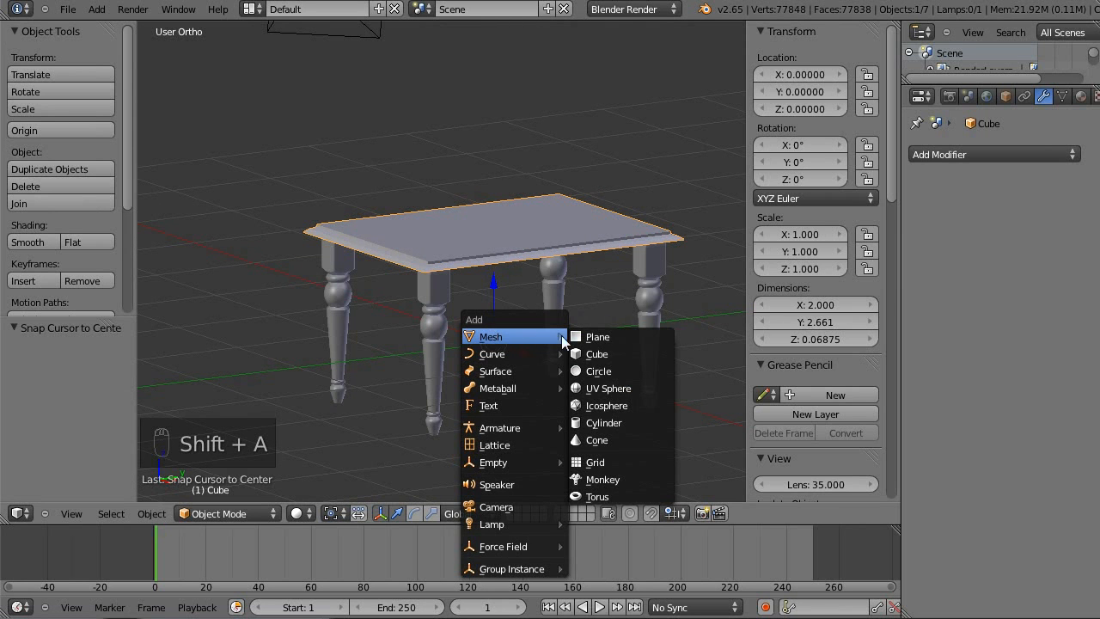
{"action": "left_click", "coordinate": [578, 353]}
{"action": "middle_click_drag", "start_coordinate": [519, 282], "coordinate": [584, 298]}
{"action": "key", "text": "Tab"}
{"action": "key", "text": "KP_3"}
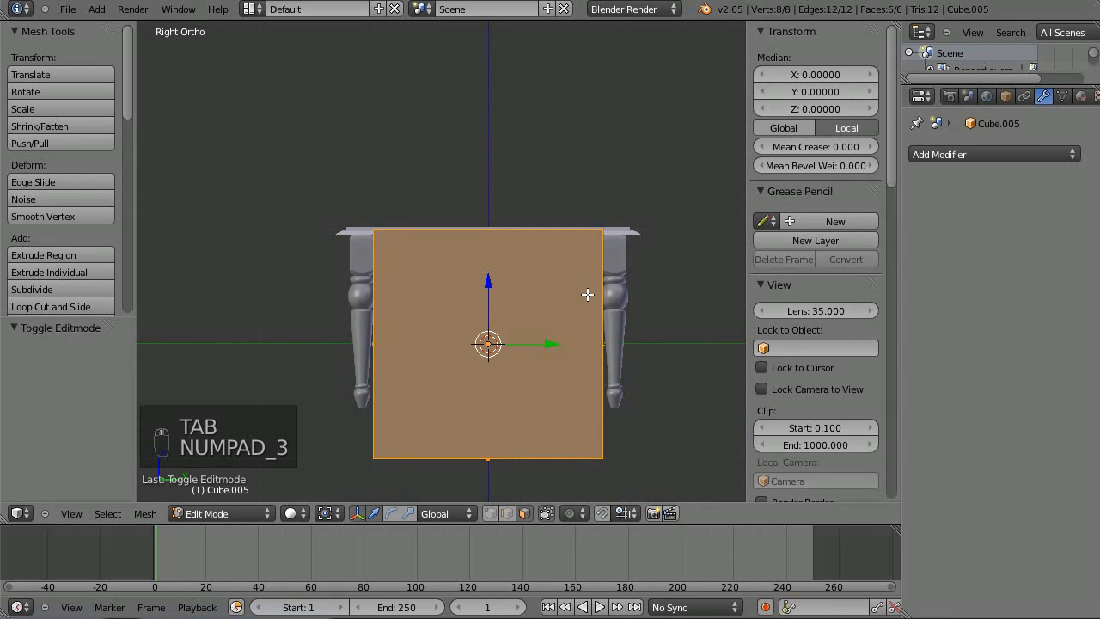
- Select the new cube's lower vertices in wireframe and raise them about 1.706 along Z to form a shallow box
{"action": "key", "text": "z"}
{"action": "key", "text": "a"}
{"action": "key", "text": "b"}
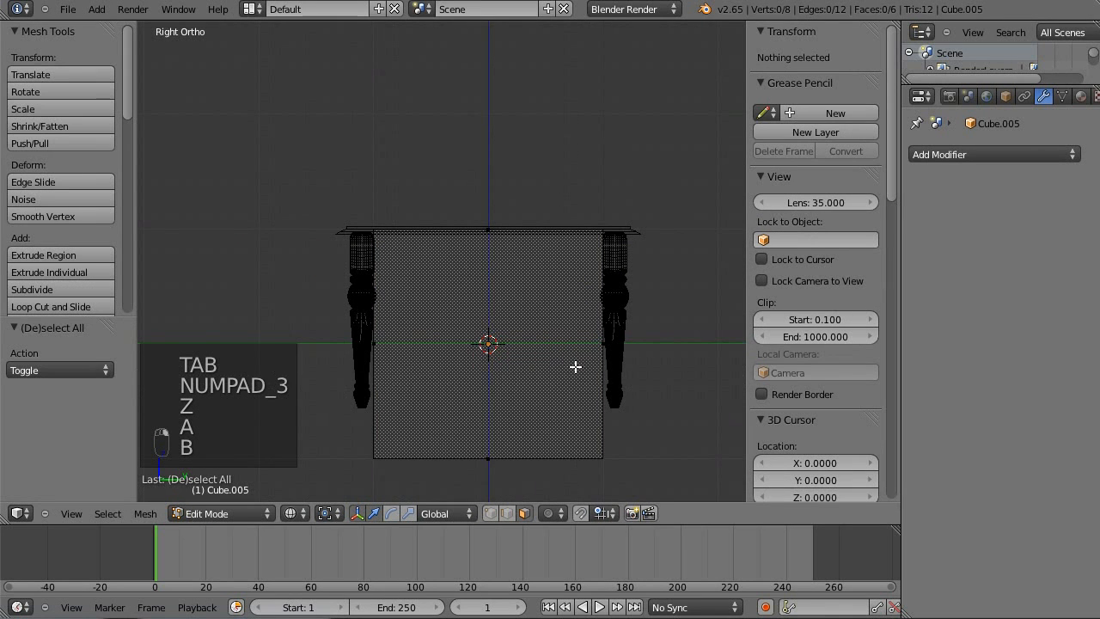
{"action": "key", "text": "ctrl+Tab"}
{"action": "left_click", "coordinate": [522, 327]}
{"action": "key", "text": "b"}
{"action": "left_click_drag", "start_coordinate": [288, 399], "coordinate": [704, 493]}
{"action": "left_click_drag", "start_coordinate": [489, 396], "coordinate": [553, 205]}
{"action": "left_click", "coordinate": [555, 206]}
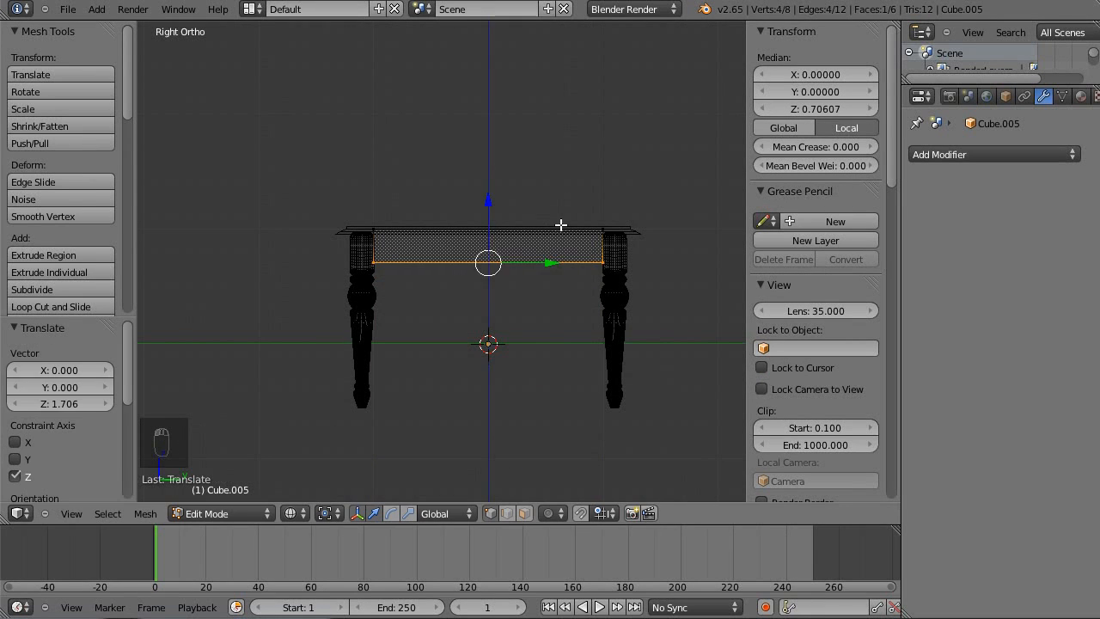
- Select the whole box and lower it about 0.012 along Z so it sits beneath the tabletop's surface
{"action": "scroll", "coordinate": [555, 206], "scroll_direction": "up", "scroll_amount": 5}
{"action": "scroll", "coordinate": [500, 249], "scroll_direction": "down", "scroll_amount": 3}
{"action": "key", "text": "a"}
{"action": "key", "text": "b"}
{"action": "key", "text": "b"}
{"action": "left_click_drag", "start_coordinate": [255, 184], "coordinate": [679, 302]}
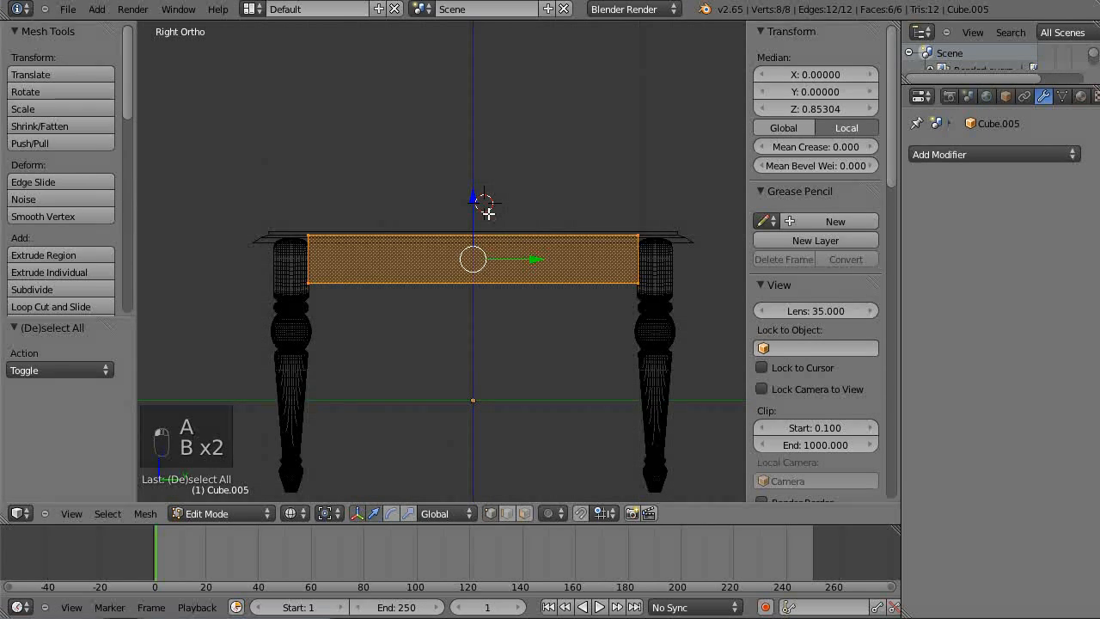
{"action": "key", "text": "z"}
{"action": "scroll", "coordinate": [482, 203], "scroll_direction": "up", "scroll_amount": 3}
{"action": "left_click_drag", "start_coordinate": [496, 199], "coordinate": [498, 210]}
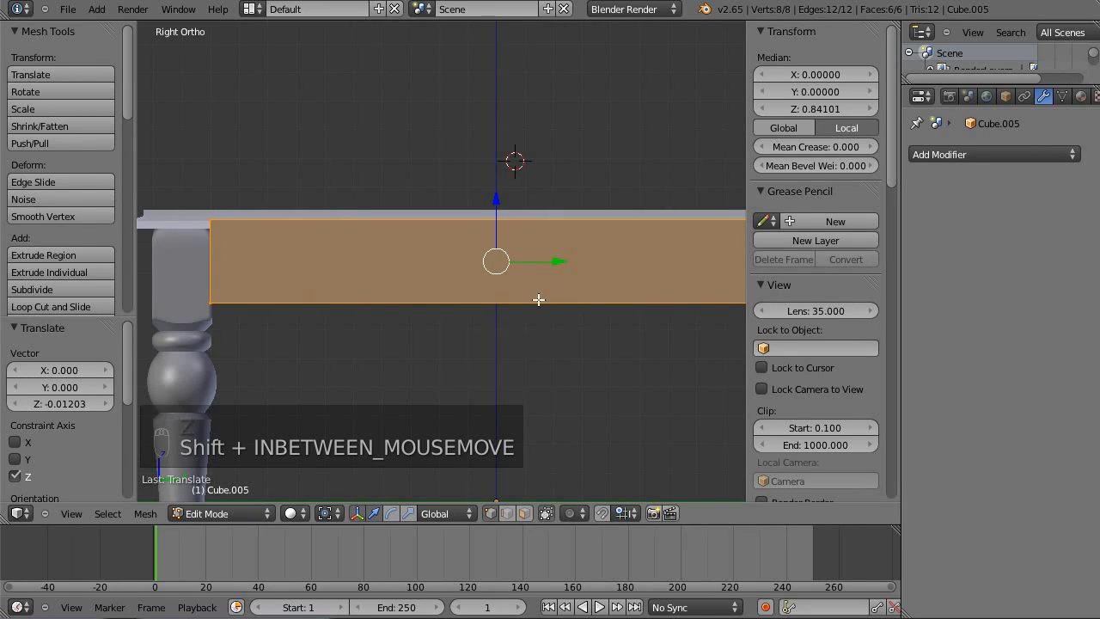
{"action": "middle_click_drag", "start_coordinate": [570, 307], "coordinate": [504, 263], "text": "shift"}
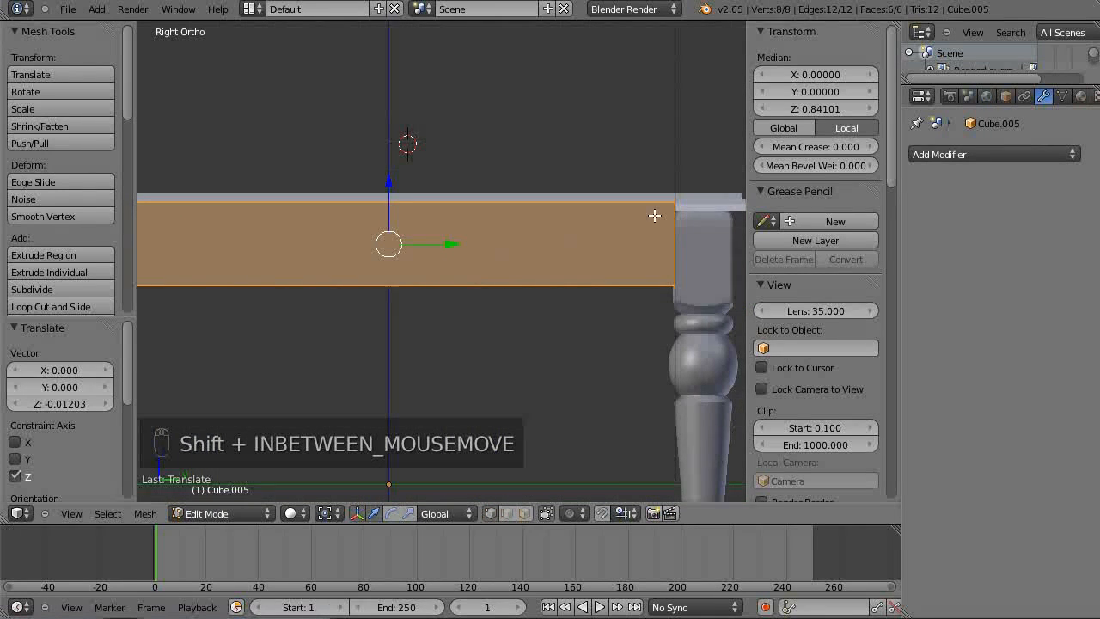
{"action": "middle_click_drag", "start_coordinate": [391, 186], "coordinate": [611, 209], "text": "shift"}
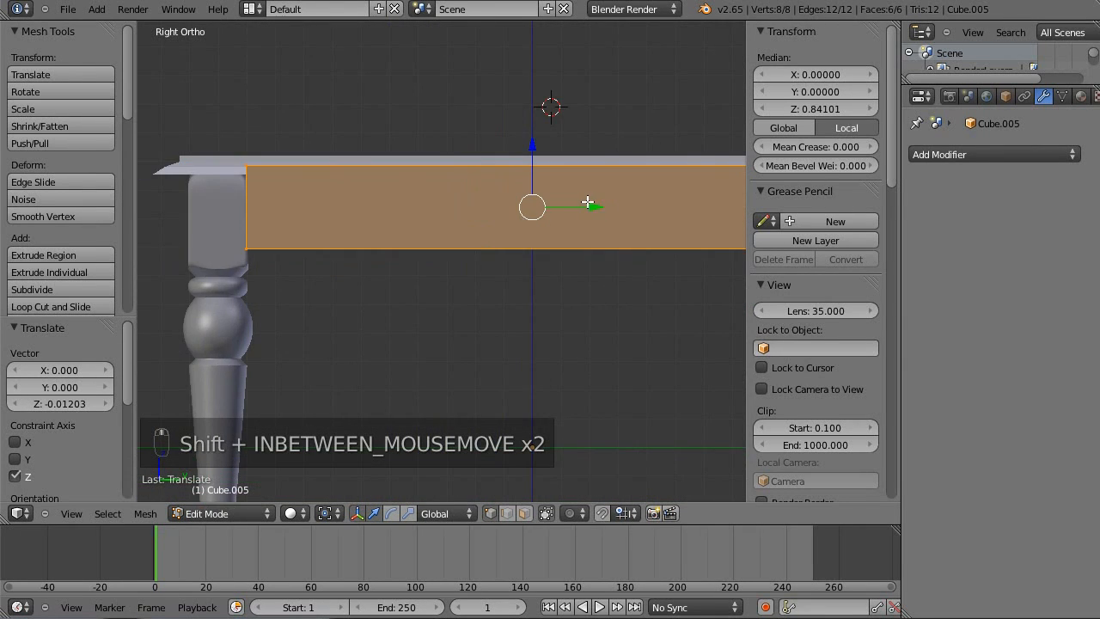
- Scale the box along Y by a factor of 1.068 so its ends reach into the legs
{"action": "key", "text": "s"}
{"action": "key", "text": "y"}
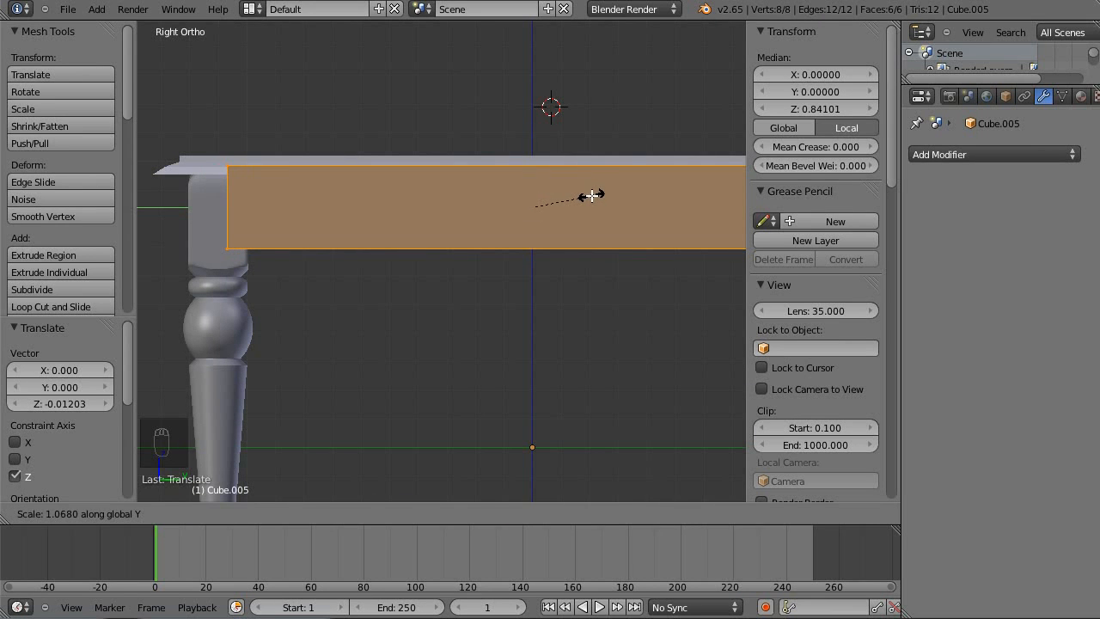
{"action": "left_click", "coordinate": [592, 196]}
{"action": "middle_click_drag", "start_coordinate": [489, 289], "coordinate": [375, 265], "text": "shift"}
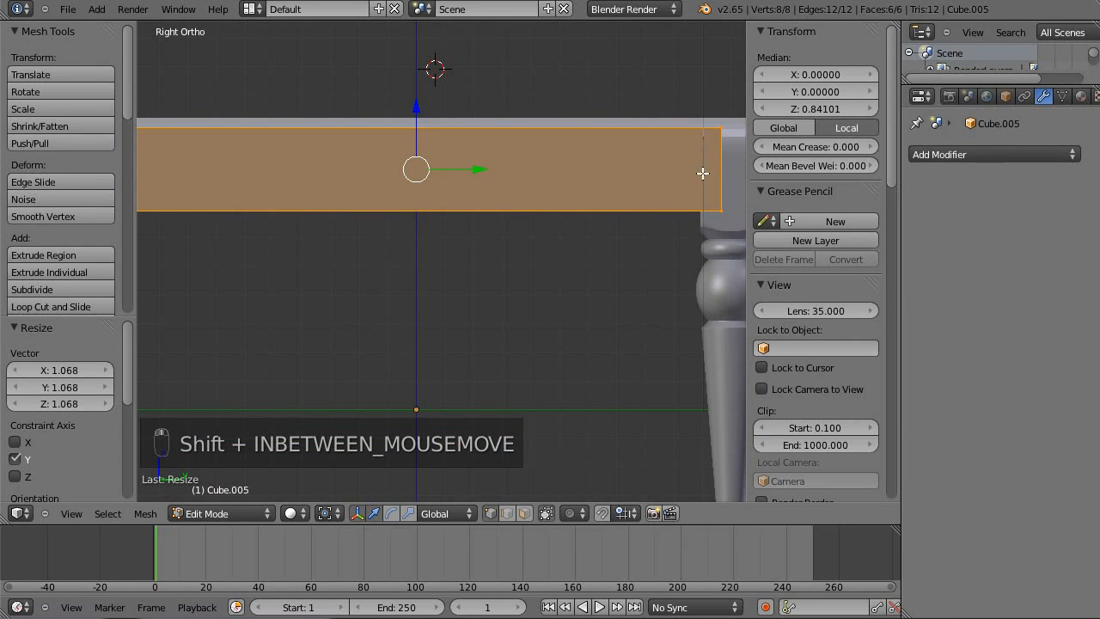
{"action": "middle_click_drag", "start_coordinate": [404, 224], "coordinate": [491, 235], "text": "shift"}
{"action": "middle_click_drag", "start_coordinate": [222, 226], "coordinate": [196, 259], "text": "shift"}
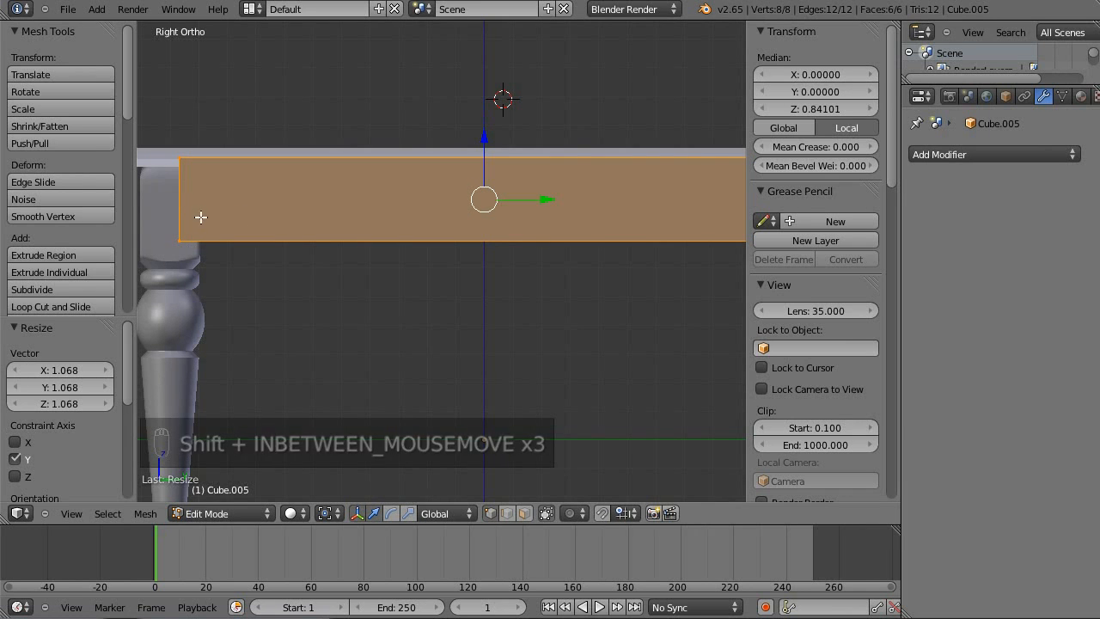
{"action": "middle_click_drag", "start_coordinate": [310, 169], "coordinate": [555, 174]}
{"action": "key", "text": "s"}
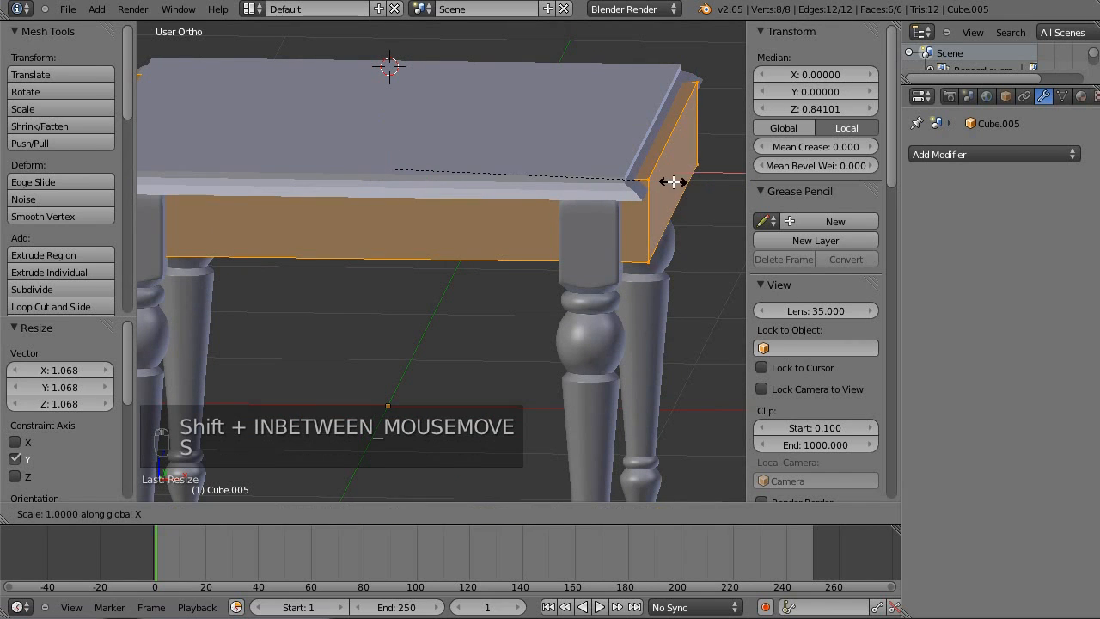
{"action": "key", "text": "x"}
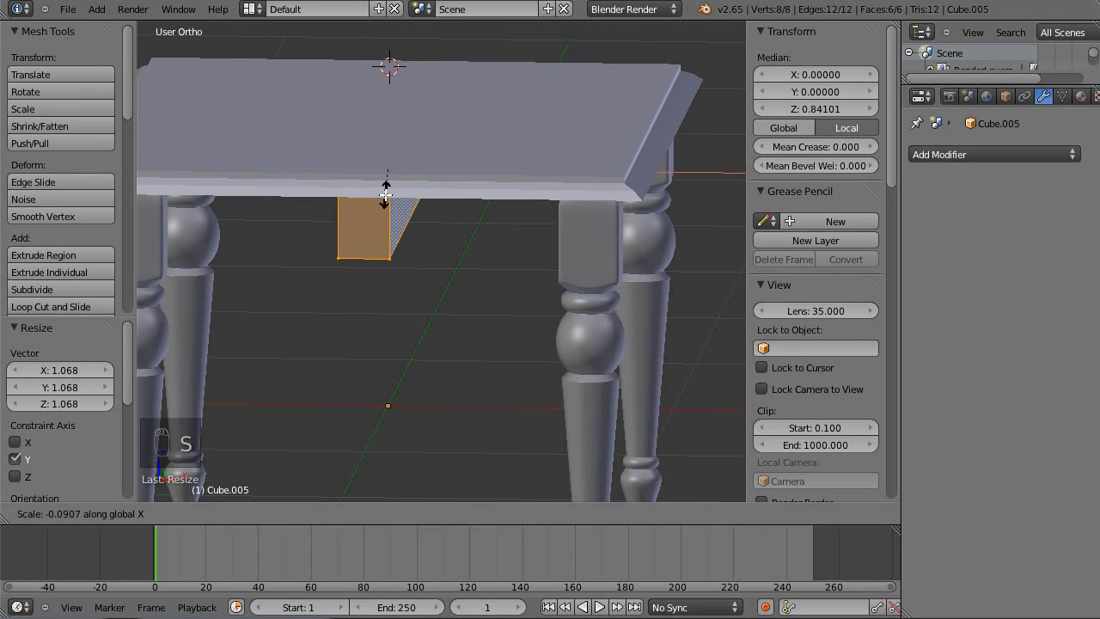
{"action": "right_click", "coordinate": [487, 203]}
- Scale the box along X by a factor of about 0.029 to turn it into a thin board
{"action": "key", "text": "s"}
{"action": "key", "text": "x"}
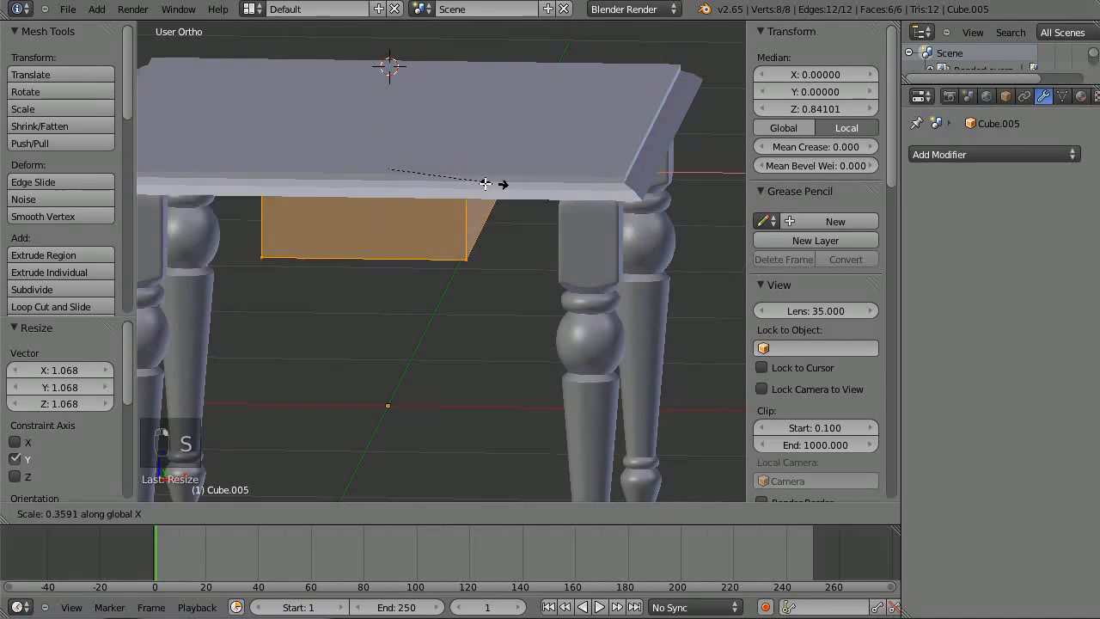
{"action": "left_click", "coordinate": [395, 167]}
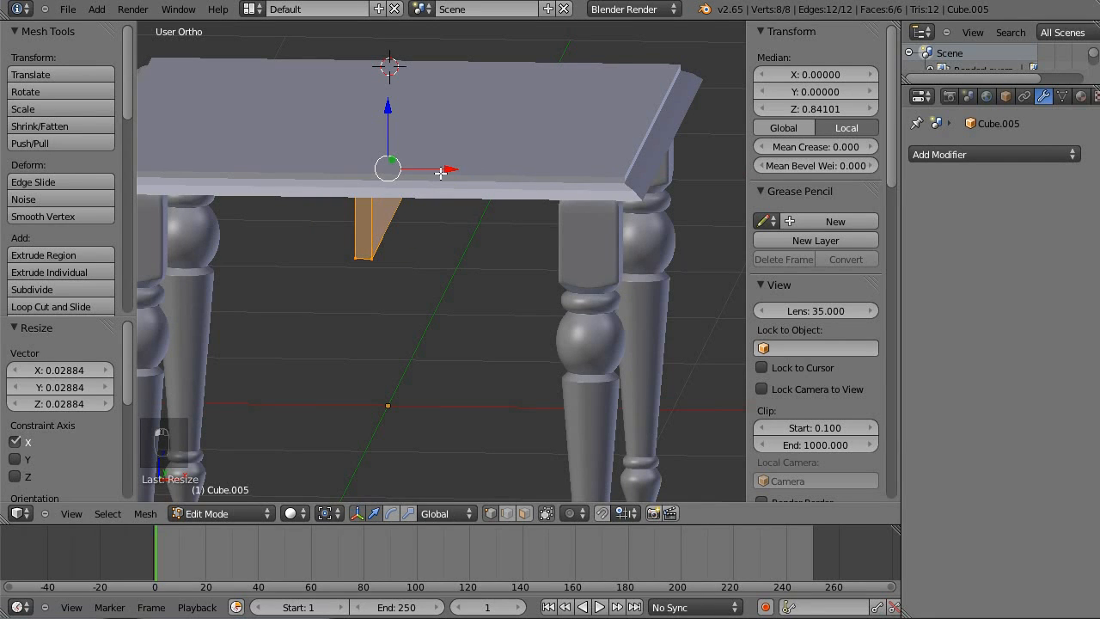
- Move the thin board about 0.861 along X to sit between the two legs at the table's edge
{"action": "scroll", "coordinate": [417, 177], "scroll_direction": "down", "scroll_amount": 3}
{"action": "left_click_drag", "start_coordinate": [469, 210], "coordinate": [611, 230]}
{"action": "middle_click_drag", "start_coordinate": [610, 267], "coordinate": [496, 277], "text": "shift"}
{"action": "scroll", "coordinate": [541, 288], "scroll_direction": "up", "scroll_amount": 4}
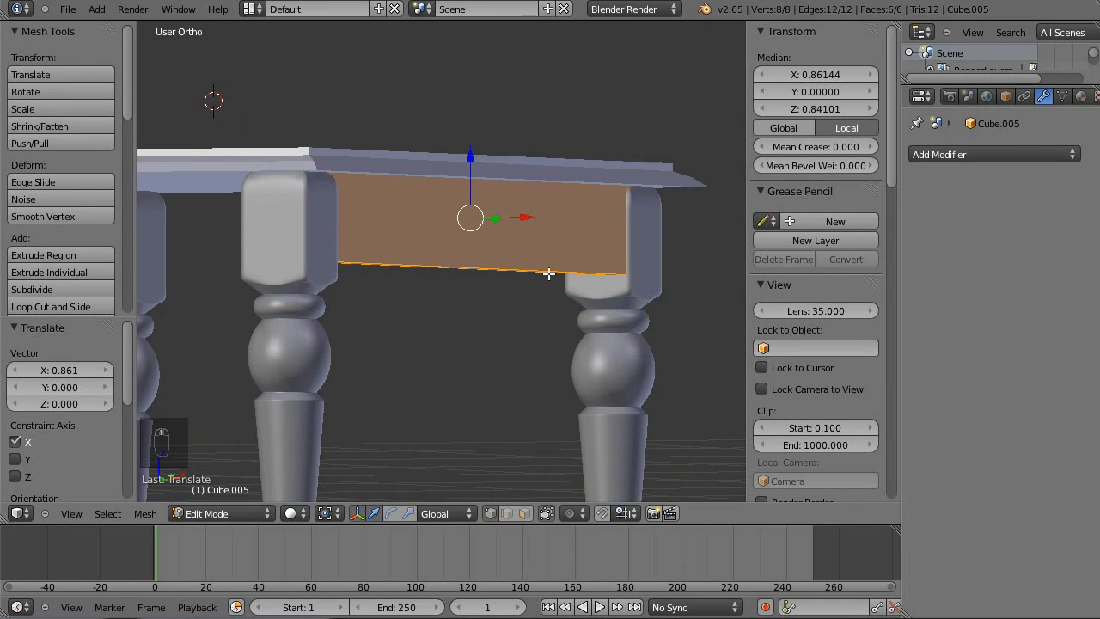
- Shift the thin board about -0.02 along X toward the table's center and leave mesh editing
{"action": "left_click_drag", "start_coordinate": [527, 215], "coordinate": [521, 218]}
{"action": "key", "text": "Tab"}
{"action": "scroll", "coordinate": [625, 264], "scroll_direction": "down", "scroll_amount": 4}
{"action": "key", "text": "a"}
{"action": "middle_click_drag", "start_coordinate": [559, 273], "coordinate": [470, 281]}
{"action": "right_click", "coordinate": [469, 281]}
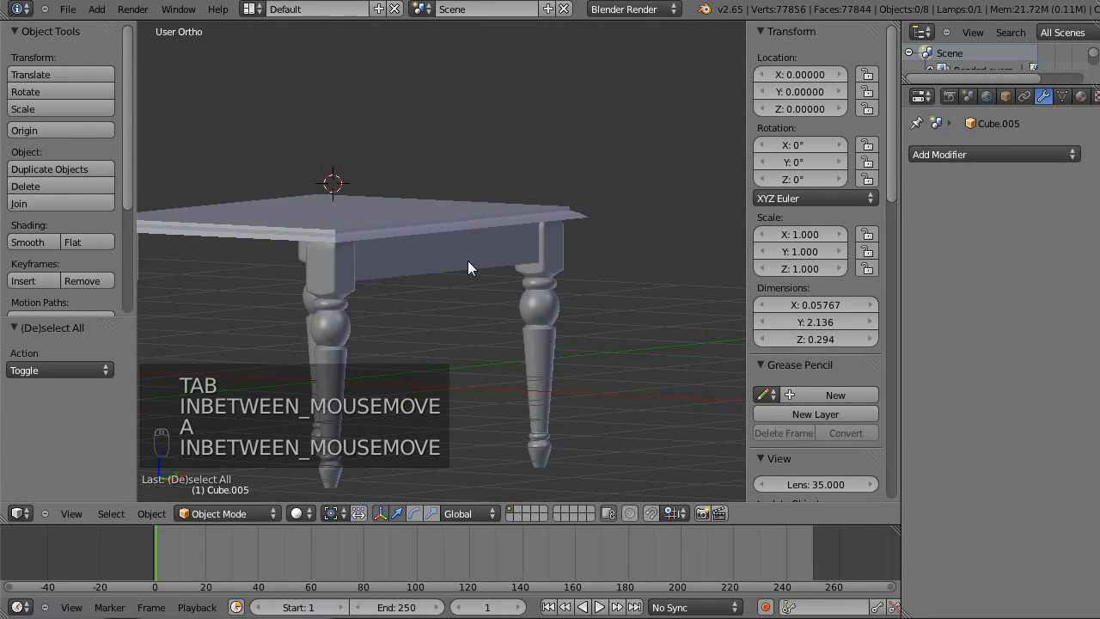
{"action": "middle_click_drag", "start_coordinate": [403, 241], "coordinate": [495, 218], "text": "shift"}
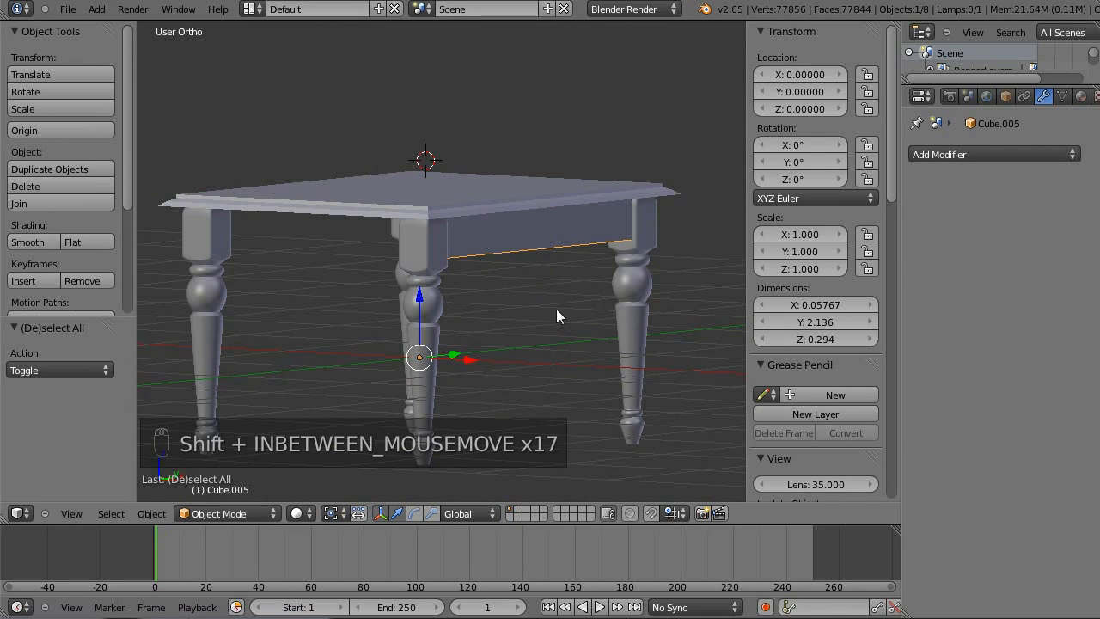
{"action": "key", "text": "shift+d"}
{"action": "left_click", "coordinate": [669, 328]}
{"action": "key", "text": "KP_7"}
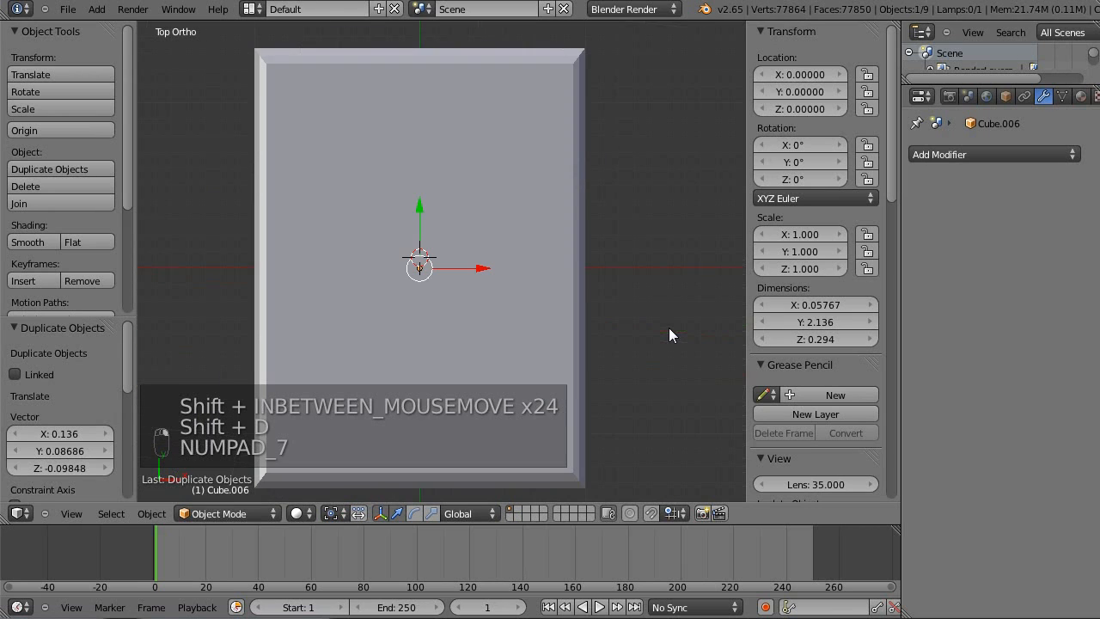
{"action": "middle_click_drag", "start_coordinate": [589, 284], "coordinate": [552, 224]}
{"action": "key", "text": "x"}
{"action": "left_click", "coordinate": [555, 162]}
- Select the apron board and add a Subdivision Surface modifier with 2 subdivisions
{"action": "right_click", "coordinate": [553, 225]}
{"action": "middle_click_drag", "start_coordinate": [509, 192], "coordinate": [489, 177]}
{"action": "scroll", "coordinate": [489, 177], "scroll_direction": "up", "scroll_amount": 4}
{"action": "middle_click_drag", "start_coordinate": [519, 234], "coordinate": [524, 231]}
{"action": "key", "text": "ctrl+2"}
{"action": "scroll", "coordinate": [673, 270], "scroll_direction": "down", "scroll_amount": 3}
{"action": "middle_click_drag", "start_coordinate": [673, 270], "coordinate": [516, 263]}
- Enter mesh editing on the apron board and set all its faces to smooth shading
{"action": "key", "text": "Tab"}
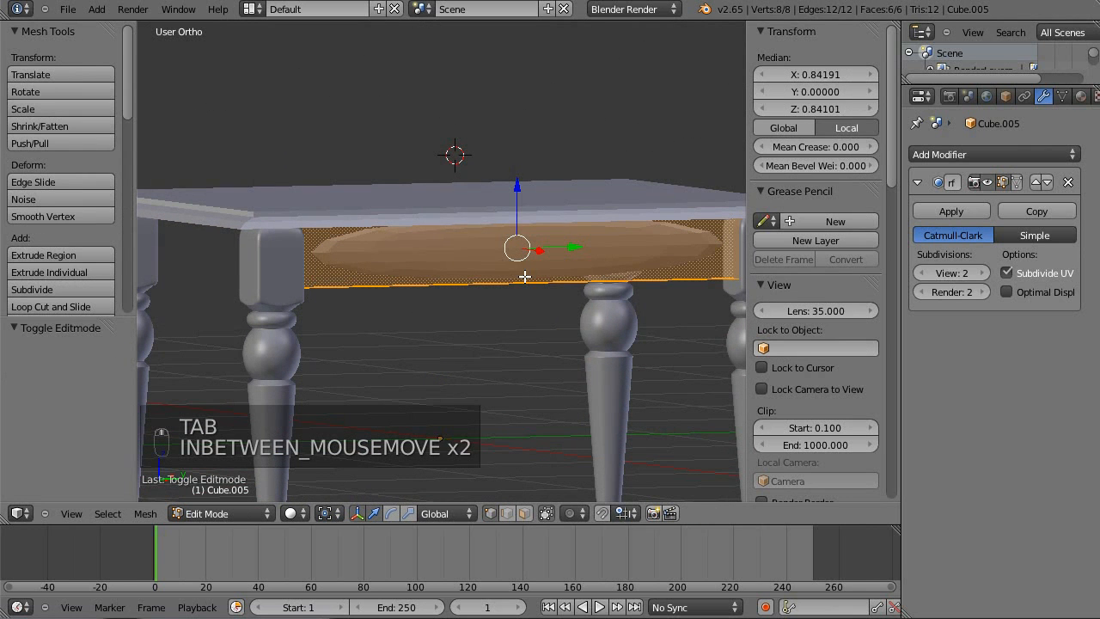
{"action": "key", "text": "w"}
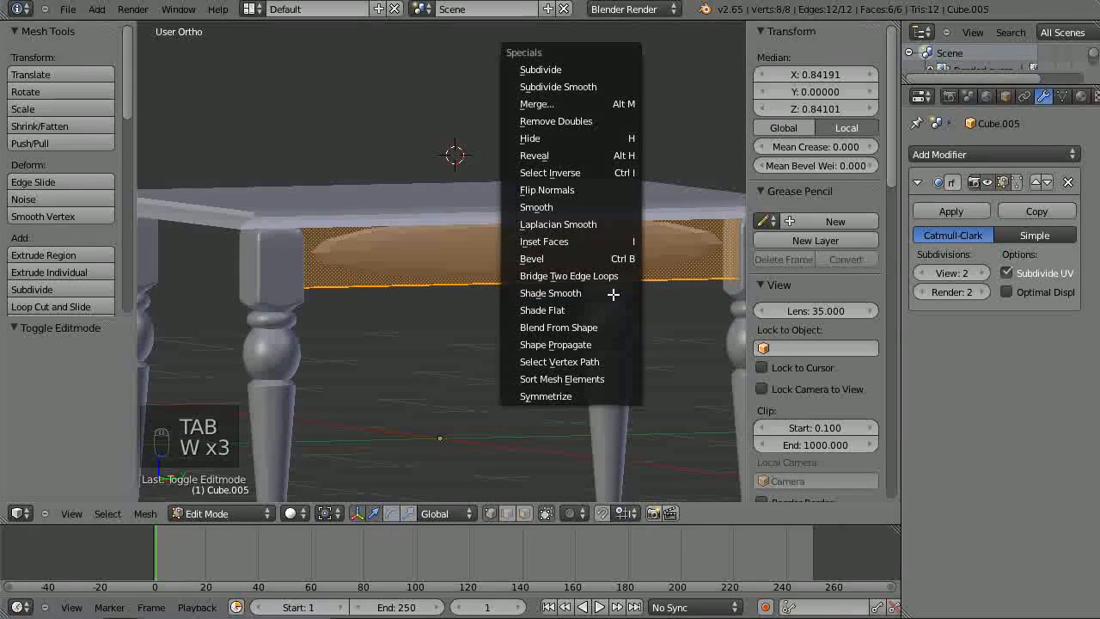
{"action": "left_click", "coordinate": [607, 293]}
{"action": "middle_click_drag", "start_coordinate": [491, 289], "coordinate": [553, 290]}
{"action": "key", "text": "a"}
{"action": "scroll", "coordinate": [490, 265], "scroll_direction": "up", "scroll_amount": 3}
{"action": "scroll", "coordinate": [495, 265], "scroll_direction": "down", "scroll_amount": 3}
{"action": "middle_click_drag", "start_coordinate": [466, 294], "coordinate": [527, 285]}
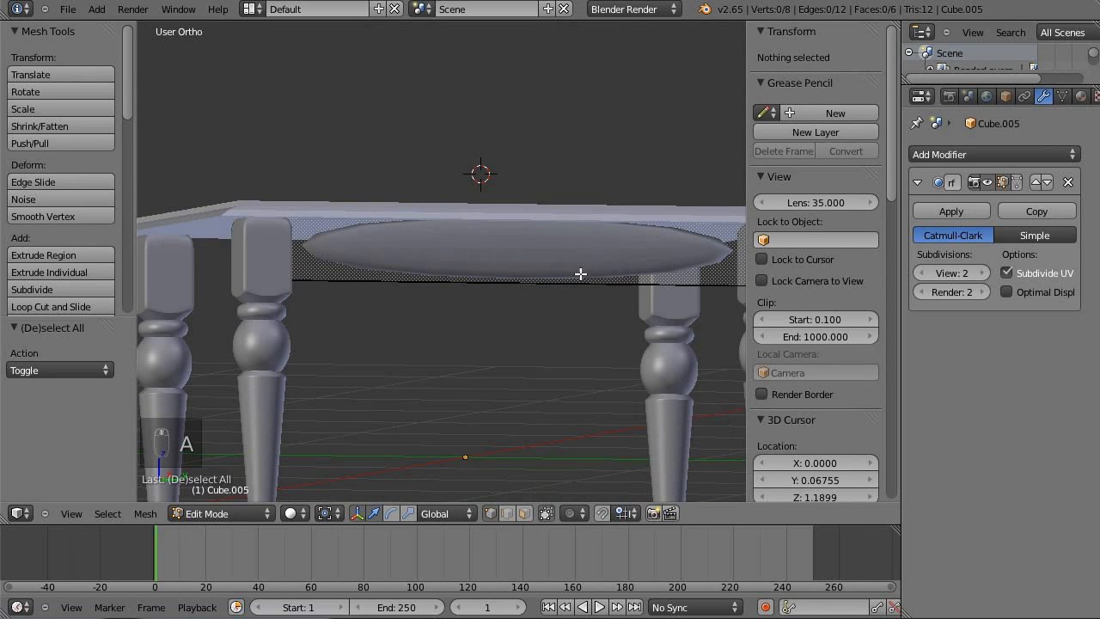
- Cut two edge loops across the board's length and scale them along Y by 3.172 to sharpen its ends
{"action": "key", "text": "ctrl+r"}
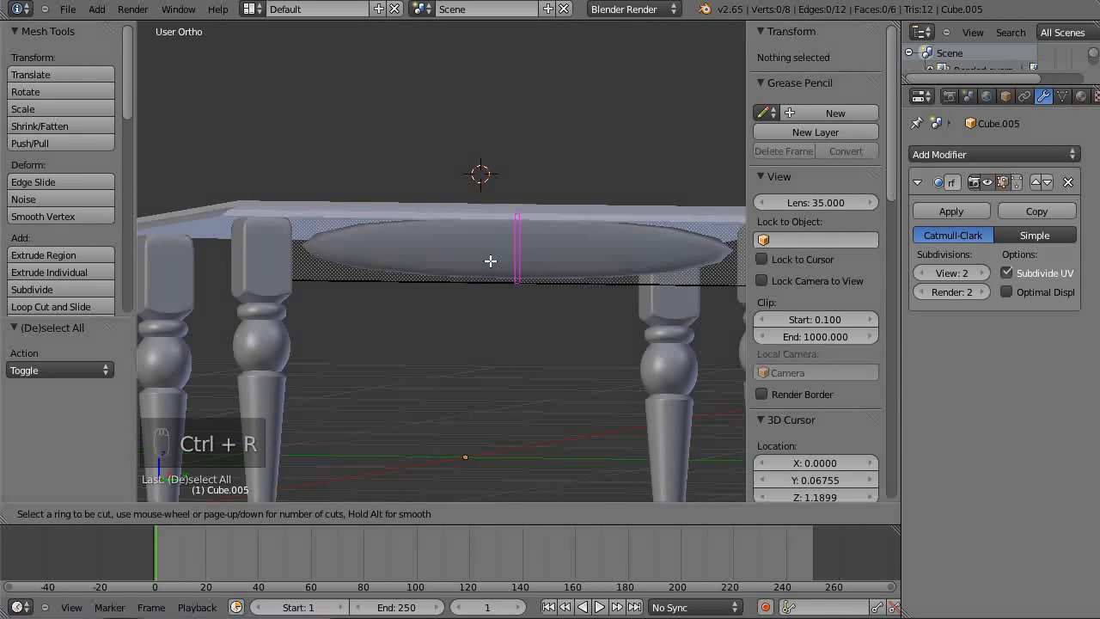
{"action": "scroll", "coordinate": [490, 261], "scroll_direction": "up", "scroll_amount": 1}
{"action": "left_click", "coordinate": [491, 260]}
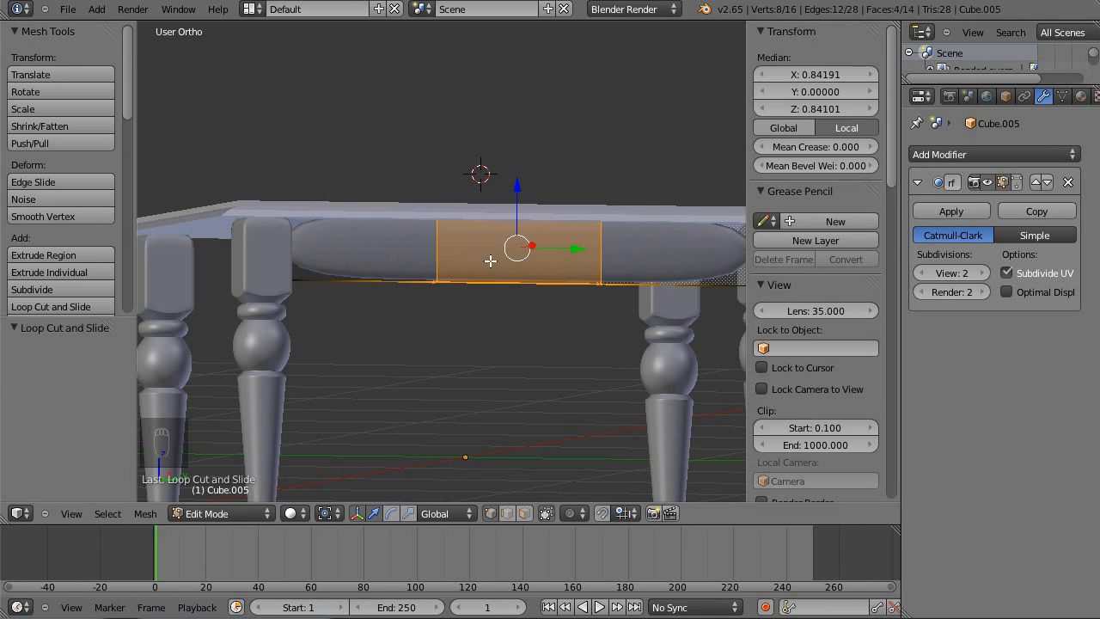
{"action": "key", "text": "s"}
{"action": "key", "text": "y"}
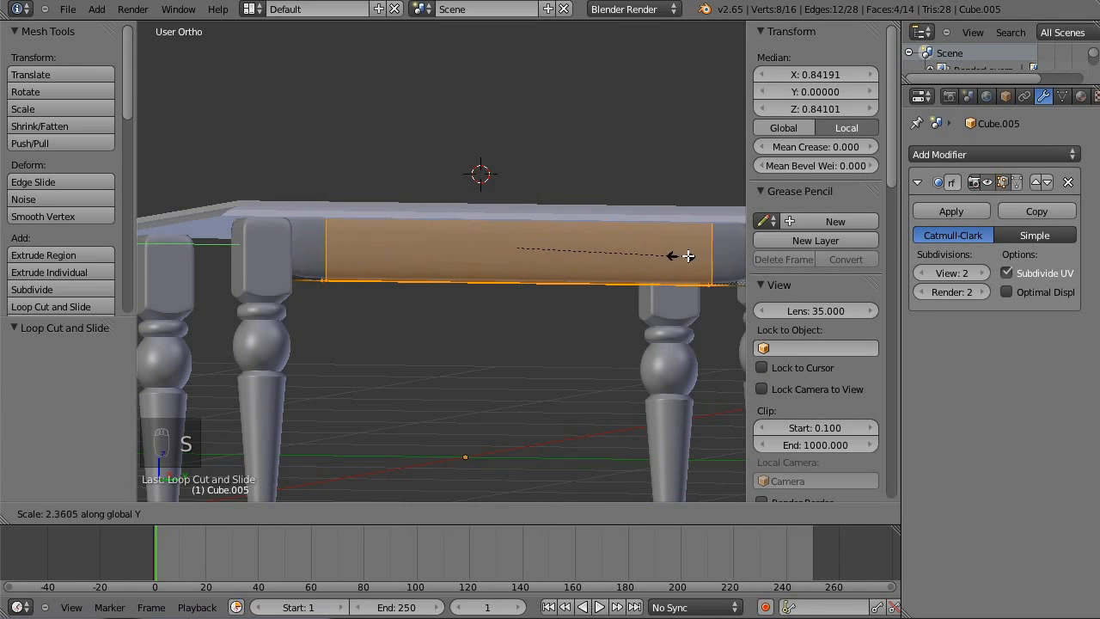
{"action": "left_click", "coordinate": [735, 249]}
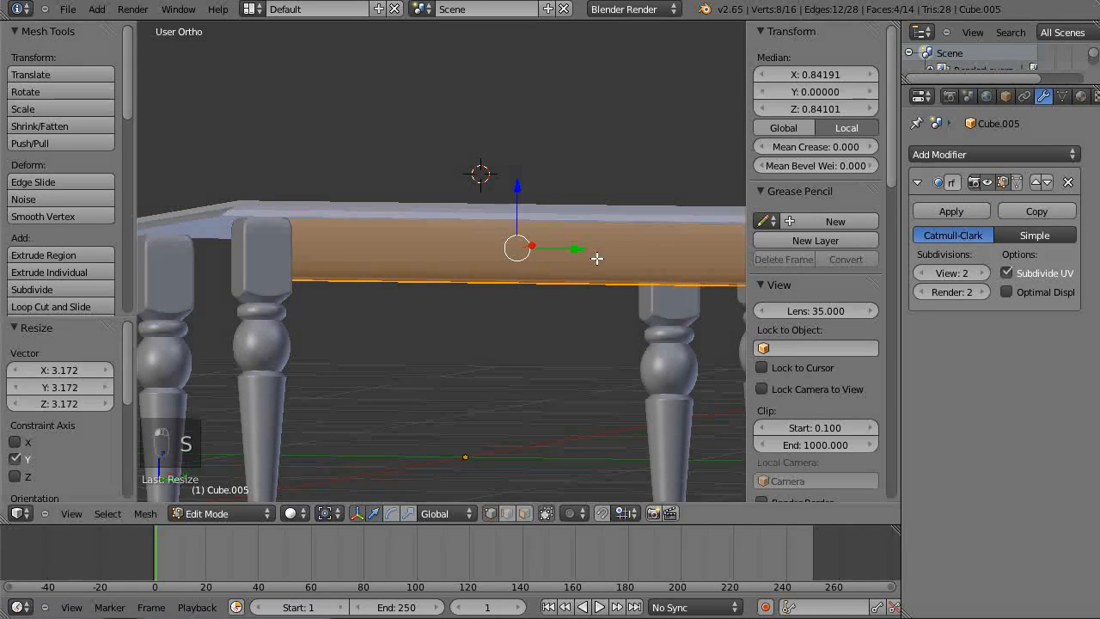
{"action": "key", "text": "a"}
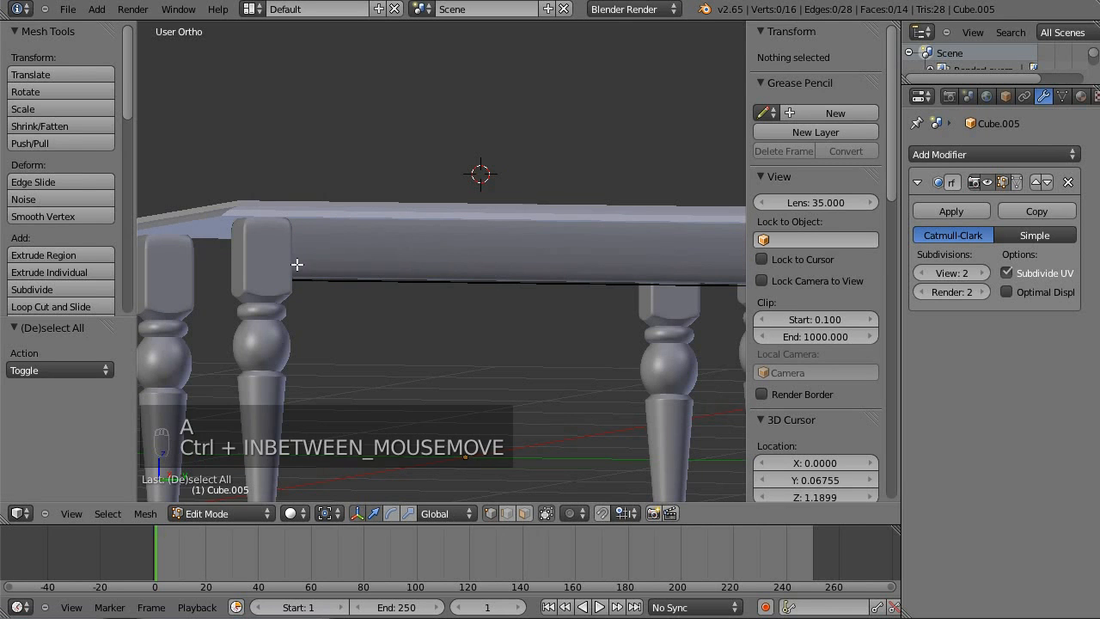
- Cut two lengthwise edge loops around the board and scale them along Z by 2.833 toward its upper and lower edges
{"action": "key", "text": "z"}
{"action": "key", "text": "ctrl+r"}
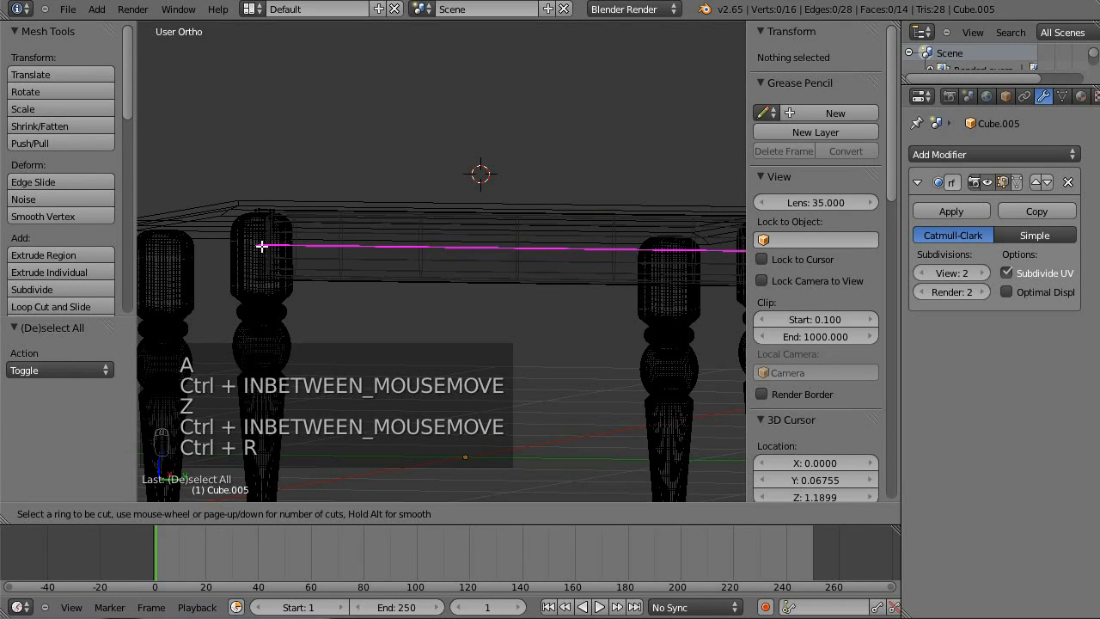
{"action": "scroll", "coordinate": [262, 247], "scroll_direction": "up", "scroll_amount": 1}
{"action": "left_click", "coordinate": [262, 247]}
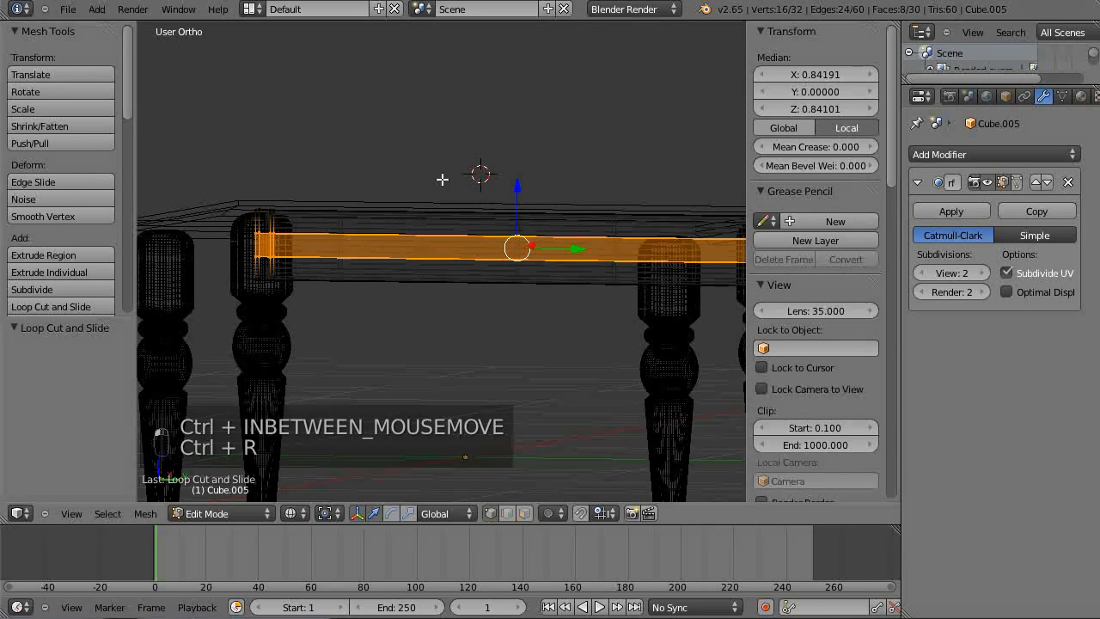
{"action": "key", "text": "s"}
{"action": "key", "text": "z"}
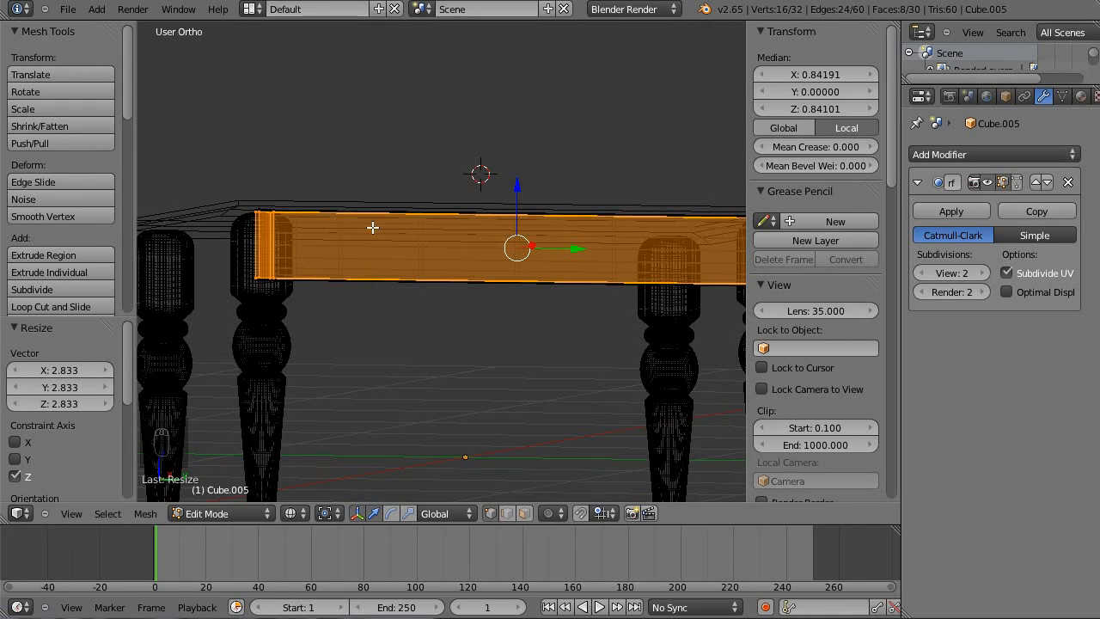
- Scale the lengthwise loops along Z by about 1.03 to tighten the board's edges, and return to solid Object Mode
{"action": "middle_click_drag", "start_coordinate": [373, 226], "coordinate": [495, 286]}
{"action": "scroll", "coordinate": [411, 290], "scroll_direction": "up", "scroll_amount": 2}
{"action": "scroll", "coordinate": [495, 286], "scroll_direction": "up", "scroll_amount": 1}
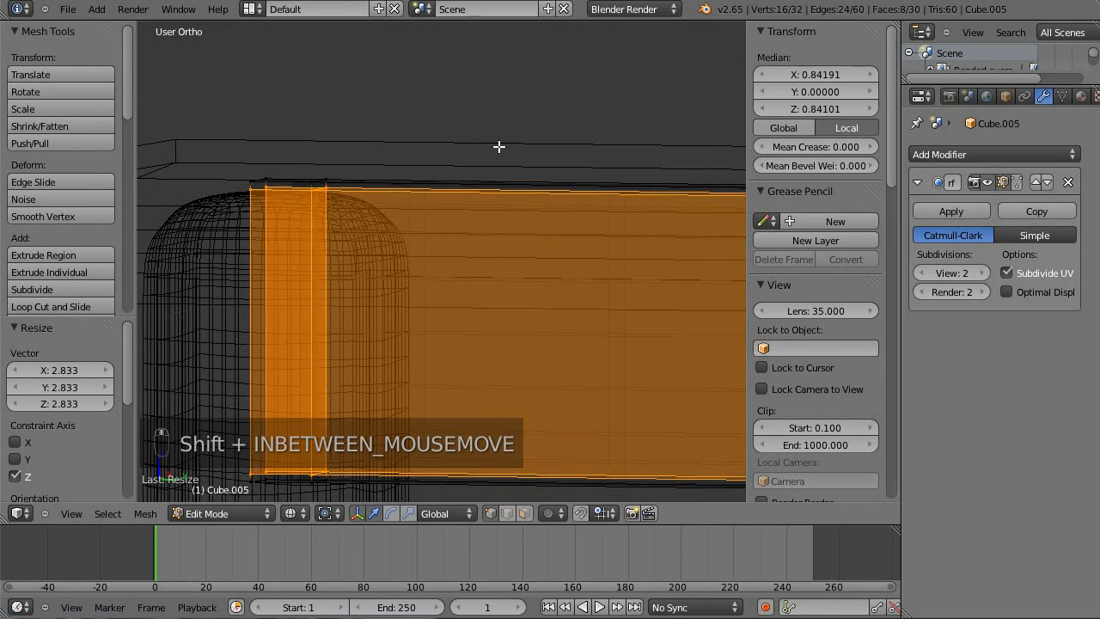
{"action": "key", "text": "s"}
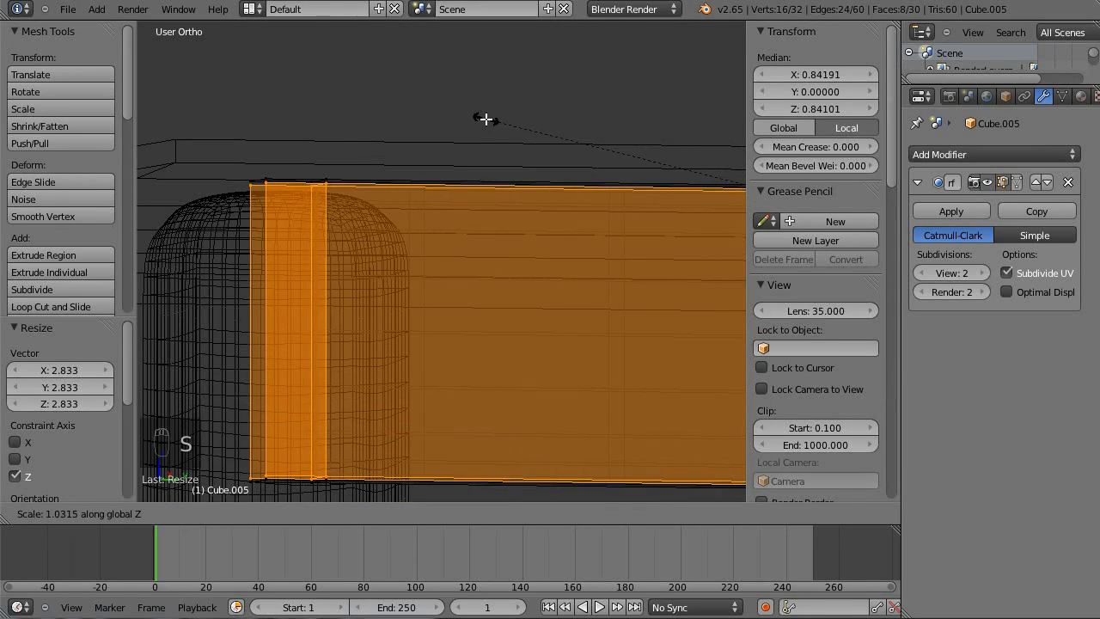
{"action": "key", "text": "a"}
{"action": "key", "text": "Tab"}
{"action": "key", "text": "a"}
{"action": "key", "text": "z"}
{"action": "key", "text": "z"}
{"action": "key", "text": "z"}
{"action": "mouse_move", "coordinate": [461, 293]}
{"action": "middle_mouse_down"}
{"action": "mouse_move", "coordinate": [560, 352]}
{"action": "mouse_move", "coordinate": [363, 263]}
{"action": "mouse_move", "coordinate": [332, 268]}
{"action": "mouse_move", "coordinate": [637, 307]}
{"action": "middle_mouse_up"}
- Add an edge loop to the leg's square block and slide it up close to the block's top edge
{"action": "right_click", "coordinate": [504, 275]}
{"action": "key", "text": "Tab"}
{"action": "scroll", "coordinate": [502, 300], "scroll_direction": "up", "scroll_amount": 3}
{"action": "middle_click_drag", "start_coordinate": [542, 208], "coordinate": [466, 260], "text": "shift"}
{"action": "key", "text": "z"}
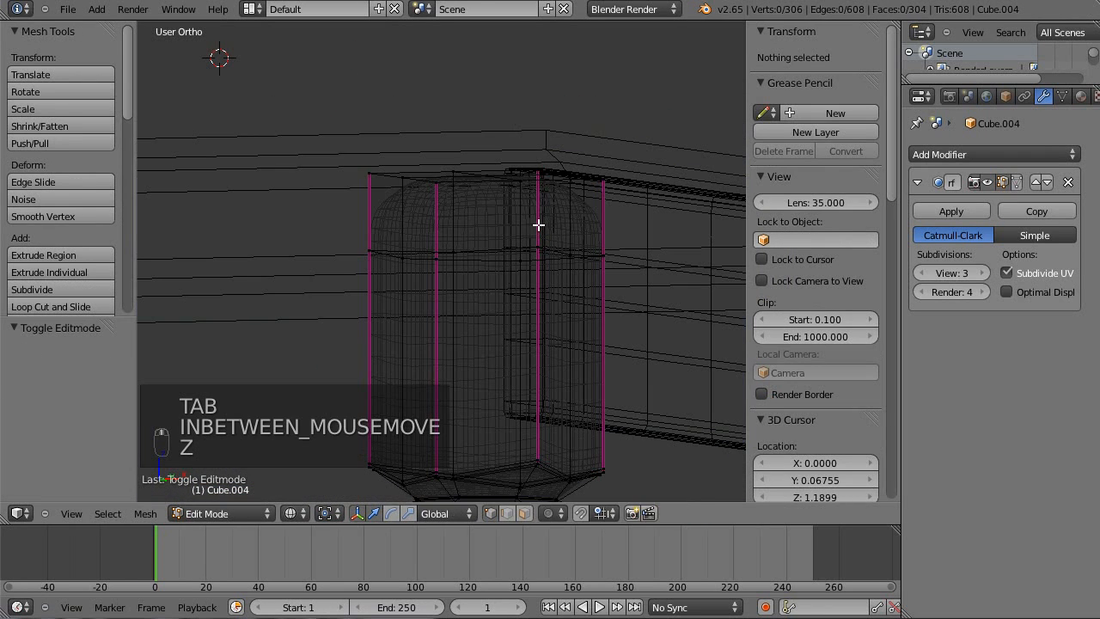
{"action": "key", "text": "ctrl+r"}
{"action": "left_click", "coordinate": [538, 216]}
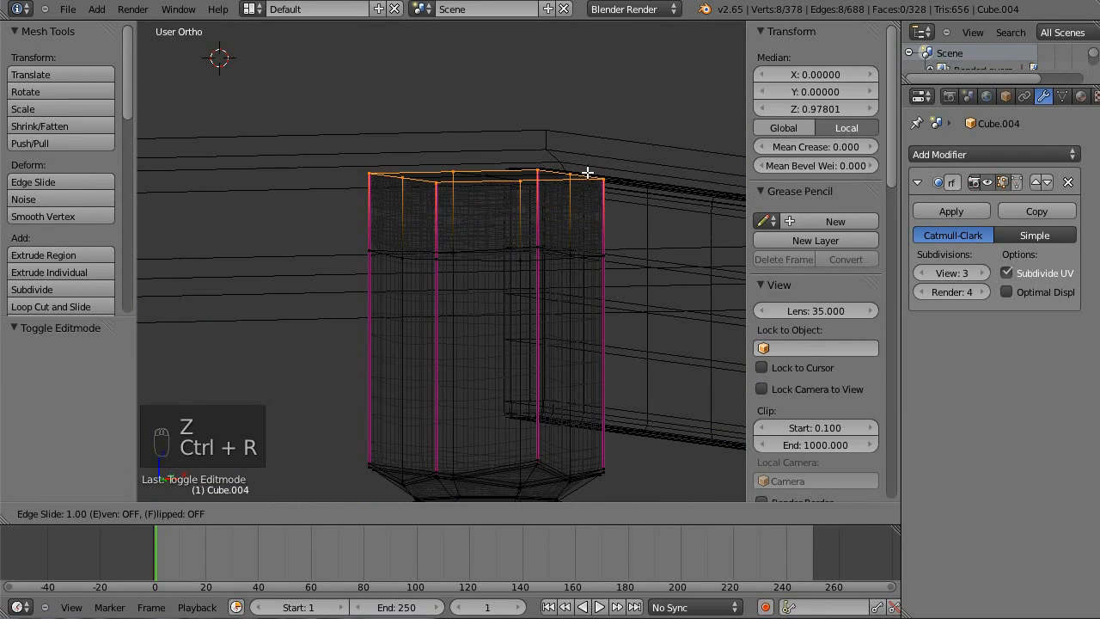
{"action": "left_click", "coordinate": [587, 181]}
{"action": "key", "text": "a"}
{"action": "key", "text": "Tab"}
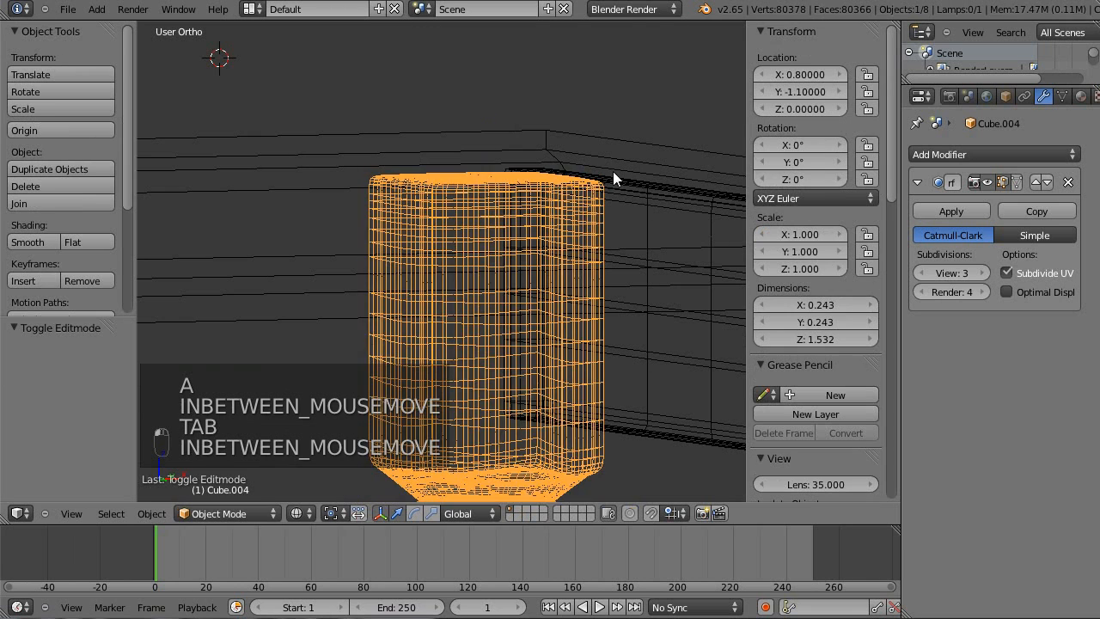
{"action": "key", "text": "a"}
{"action": "key", "text": "z"}
{"action": "scroll", "coordinate": [607, 171], "scroll_direction": "down", "scroll_amount": 2}
- Duplicate the apron board and place the copy at about X -1.682, between the opposite pair of legs
{"action": "middle_click_drag", "start_coordinate": [552, 294], "coordinate": [563, 232], "text": "shift"}
{"action": "right_click", "coordinate": [595, 189]}
{"action": "middle_click_drag", "start_coordinate": [598, 195], "coordinate": [621, 219]}
{"action": "key", "text": "shift+d"}
{"action": "right_click", "coordinate": [272, 254]}
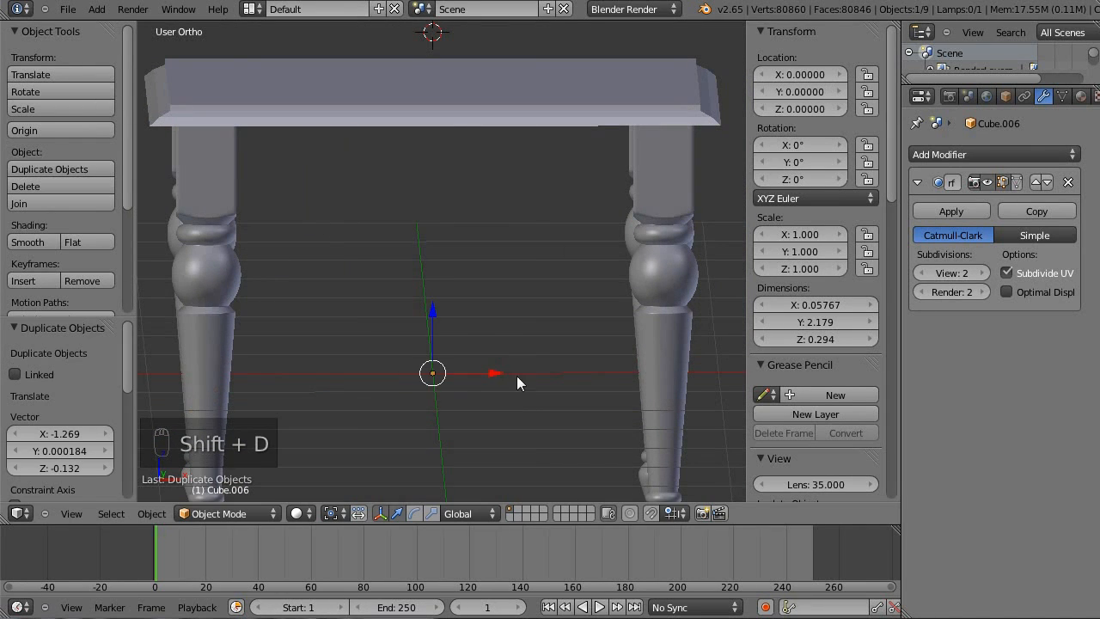
{"action": "scroll", "coordinate": [575, 323], "scroll_direction": "down", "scroll_amount": 2}
{"action": "middle_click_drag", "start_coordinate": [575, 323], "coordinate": [478, 368]}
{"action": "left_click_drag", "start_coordinate": [506, 326], "coordinate": [225, 317]}
{"action": "middle_click_drag", "start_coordinate": [271, 238], "coordinate": [325, 255]}
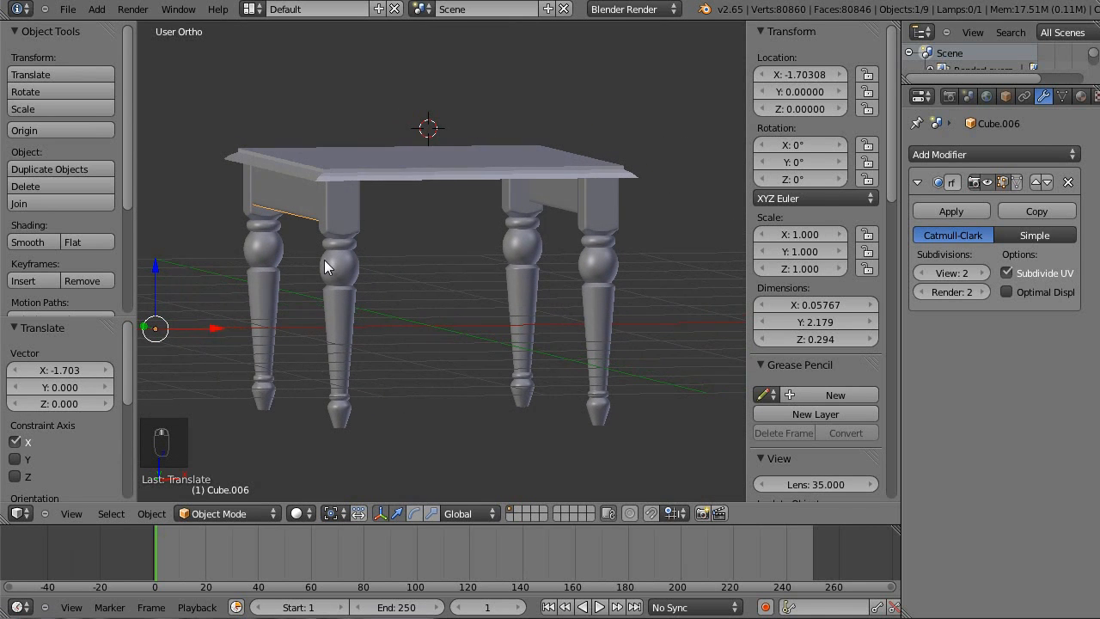
{"action": "left_click_drag", "start_coordinate": [216, 327], "coordinate": [219, 325]}
{"action": "middle_click_drag", "start_coordinate": [238, 321], "coordinate": [525, 231]}
- Duplicate the second apron board in place and rotate the copy 90° in top view
{"action": "key", "text": "shift+d"}
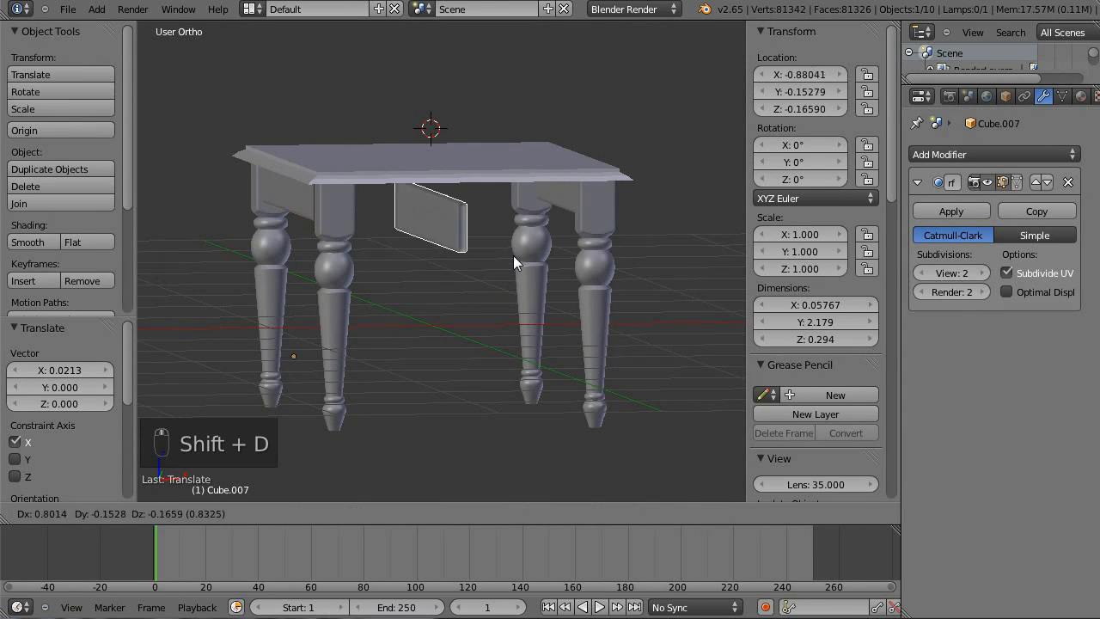
{"action": "left_click", "coordinate": [514, 256]}
{"action": "key", "text": "KP_7"}
{"action": "scroll", "coordinate": [513, 262], "scroll_direction": "down", "scroll_amount": 2}
{"action": "scroll", "coordinate": [513, 255], "scroll_direction": "down", "scroll_amount": 1}
{"action": "key", "text": "z"}
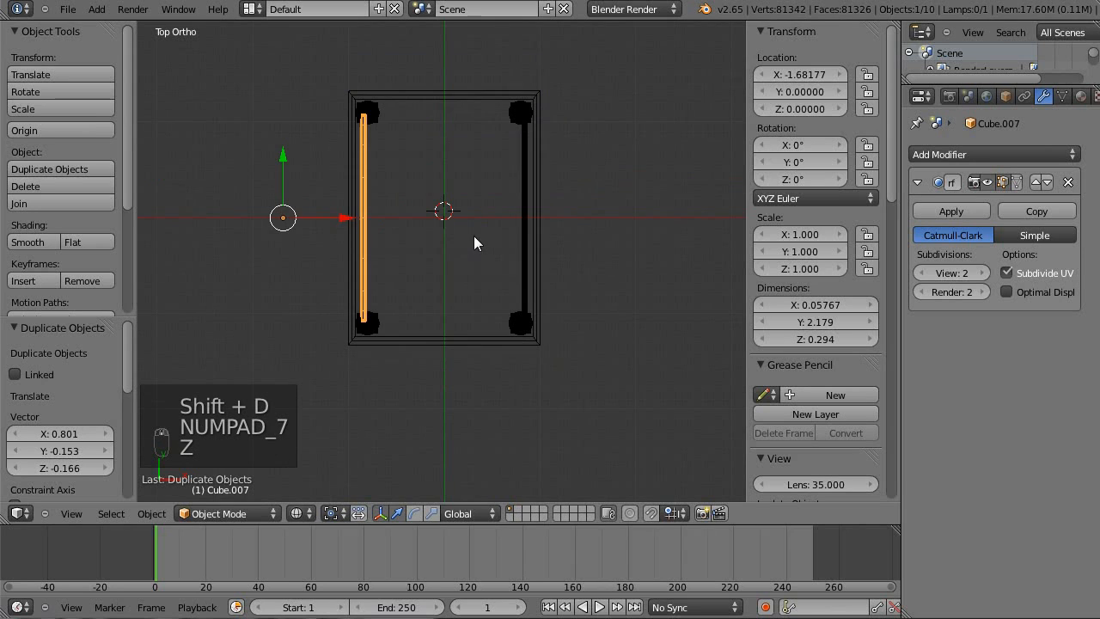
{"action": "key", "text": "r"}
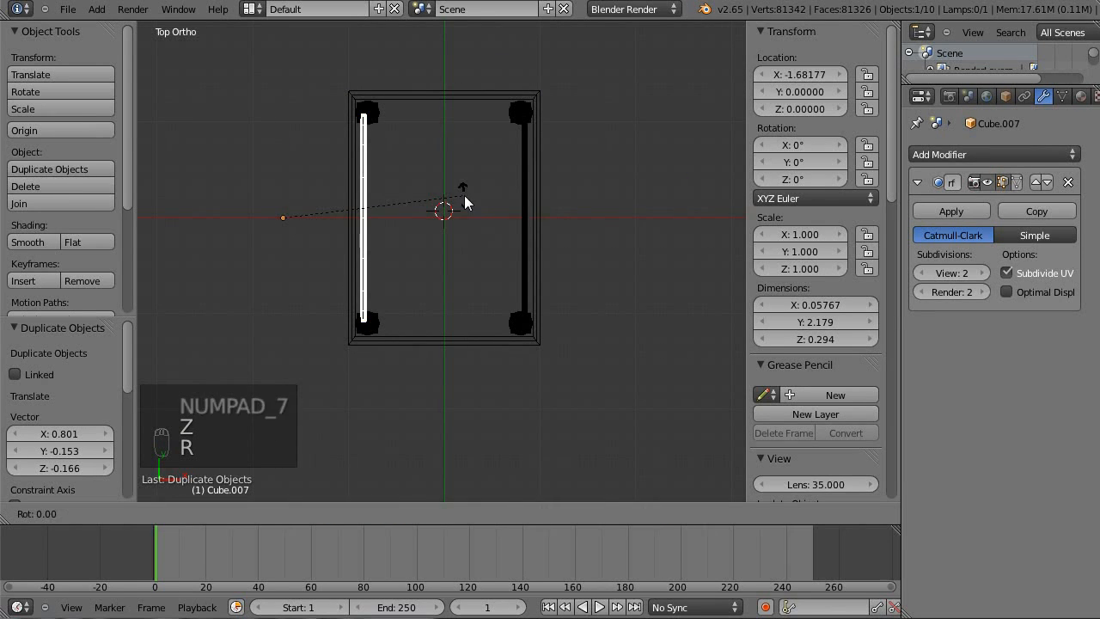
{"action": "type", "text": "90"}
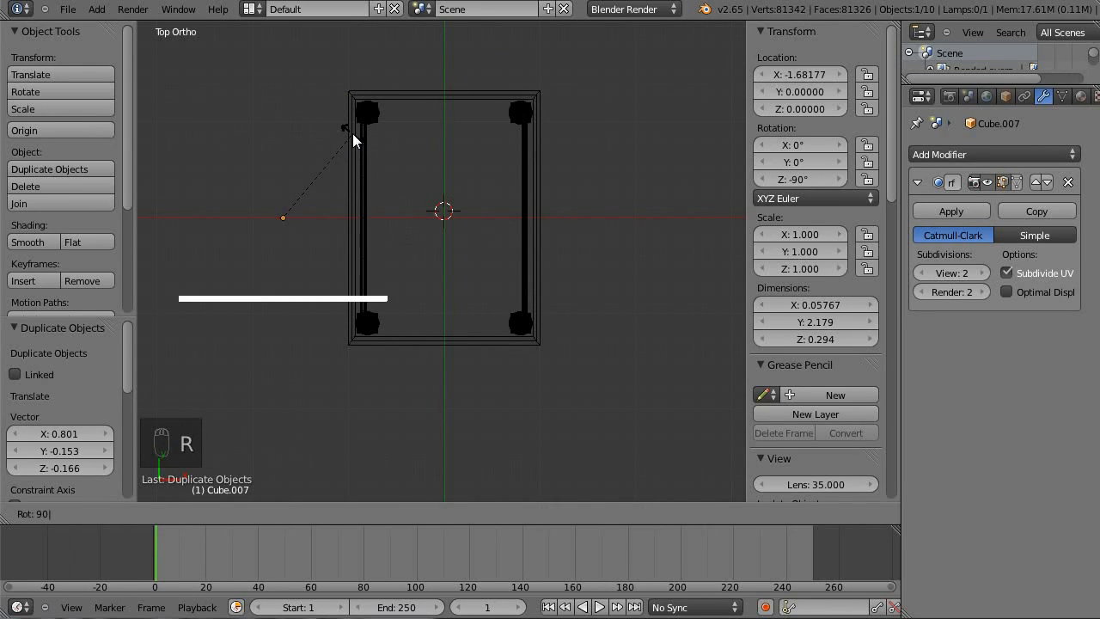
{"action": "key", "text": "Return"}
- Move the rotated board to the table's front end, with its location at about X 0.033, Y -0.308
{"action": "key", "text": "g"}
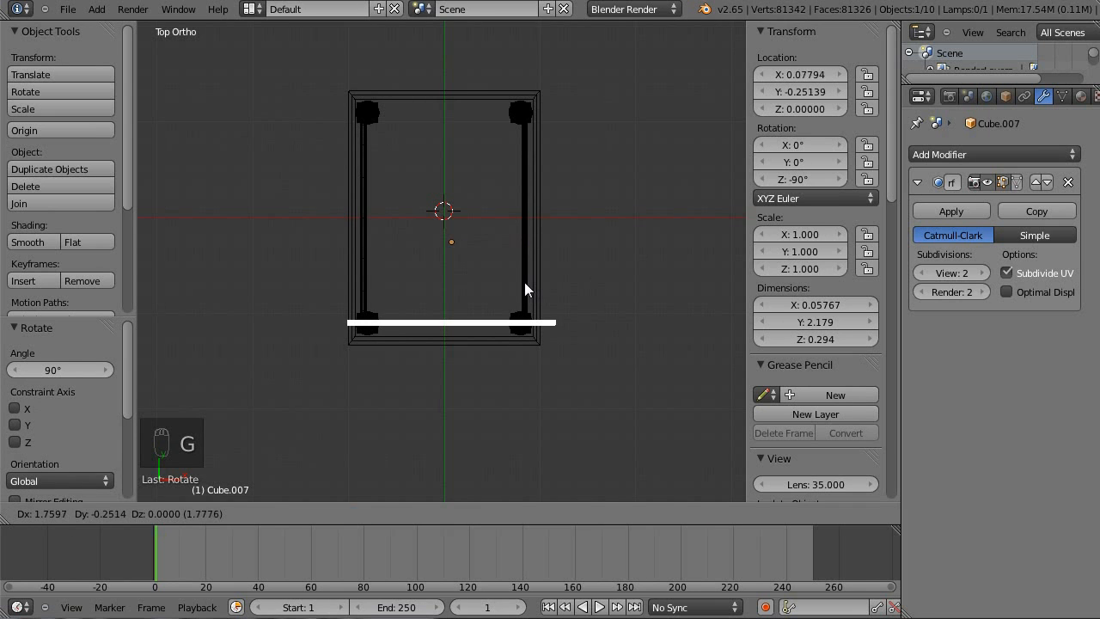
{"action": "left_click", "coordinate": [524, 283]}
{"action": "key", "text": "KP_1"}
{"action": "scroll", "coordinate": [527, 277], "scroll_direction": "up", "scroll_amount": 4}
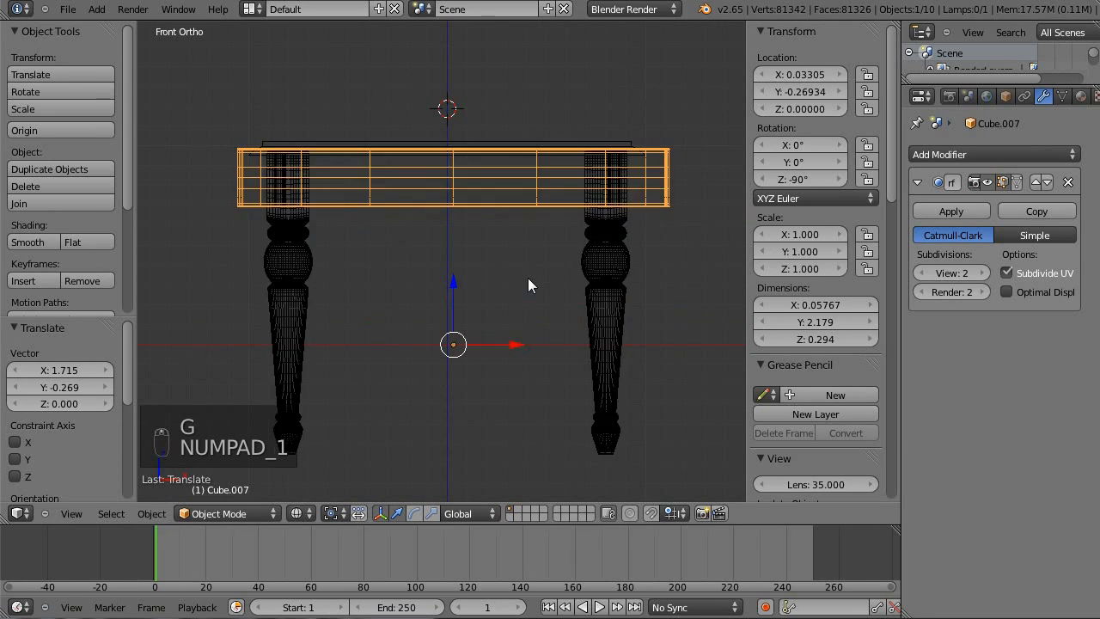
{"action": "key", "text": "z"}
{"action": "scroll", "coordinate": [533, 301], "scroll_direction": "up", "scroll_amount": 1, "text": "shift"}
{"action": "middle_click_drag", "start_coordinate": [570, 329], "coordinate": [447, 327]}
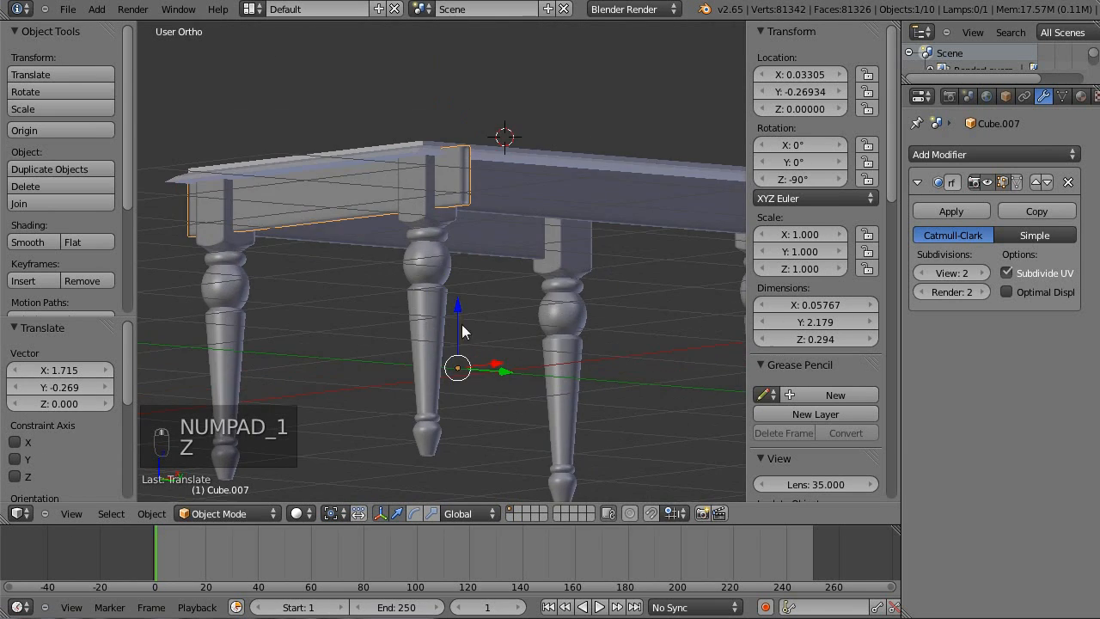
{"action": "key", "text": "KP_3"}
{"action": "middle_click_drag", "start_coordinate": [629, 324], "coordinate": [664, 337], "text": "shift"}
{"action": "left_click_drag", "start_coordinate": [577, 378], "coordinate": [569, 382]}
{"action": "middle_click_drag", "start_coordinate": [345, 189], "coordinate": [477, 215]}
- Scale the front board's whole mesh along X by about 0.75 so its ends stay within the two legs
{"action": "key", "text": "Tab"}
{"action": "key", "text": "a"}
{"action": "key", "text": "a"}
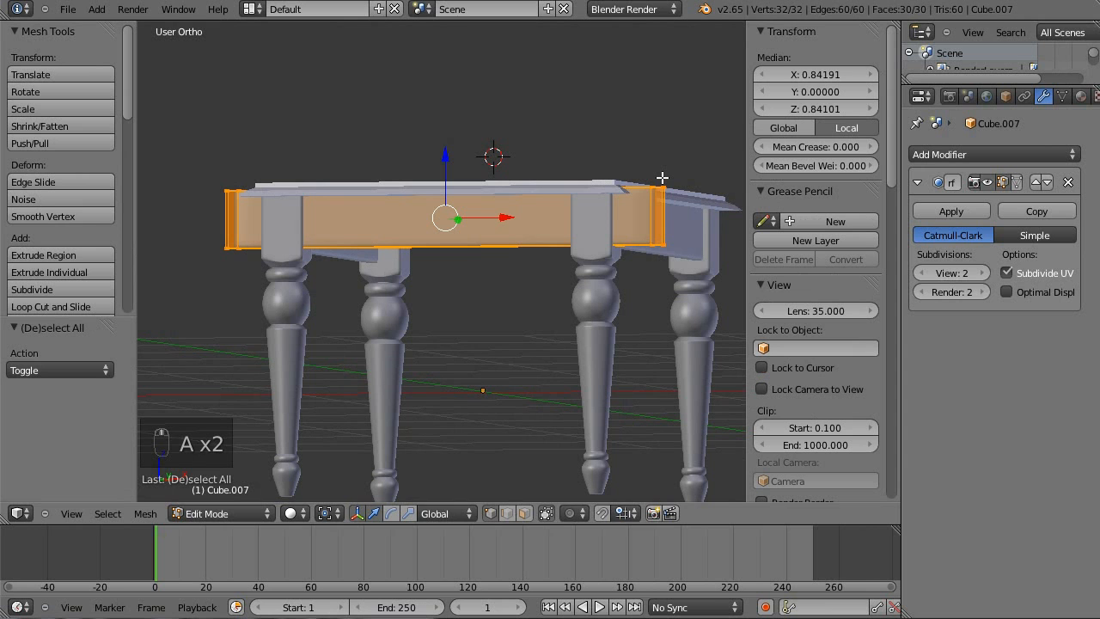
{"action": "key", "text": "s"}
{"action": "key", "text": "x"}
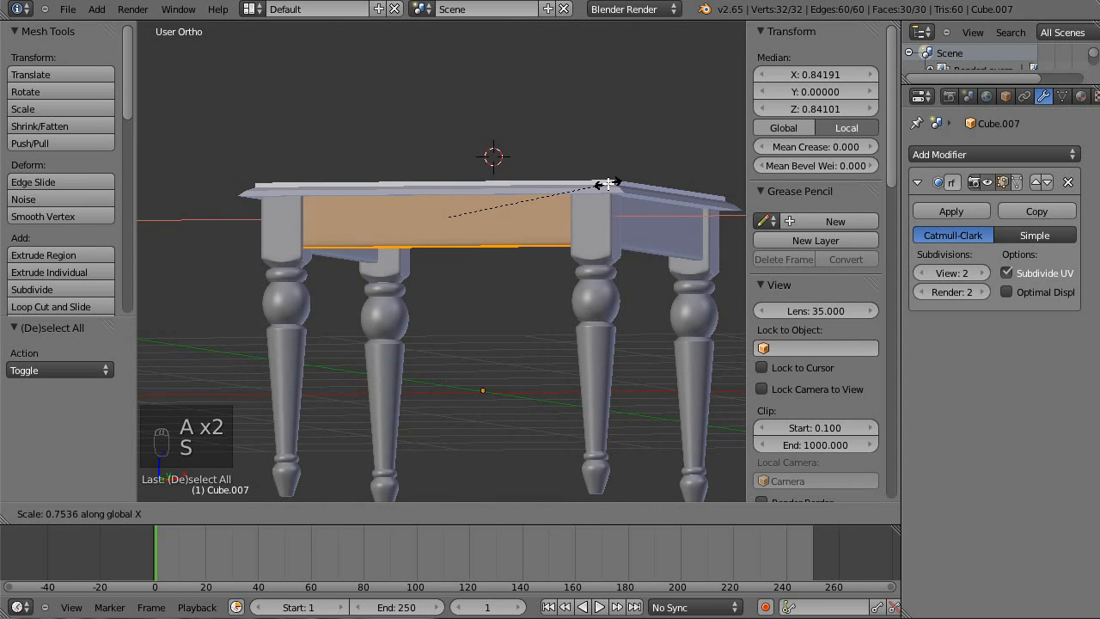
{"action": "left_click", "coordinate": [606, 183]}
{"action": "key", "text": "a"}
{"action": "key", "text": "Tab"}
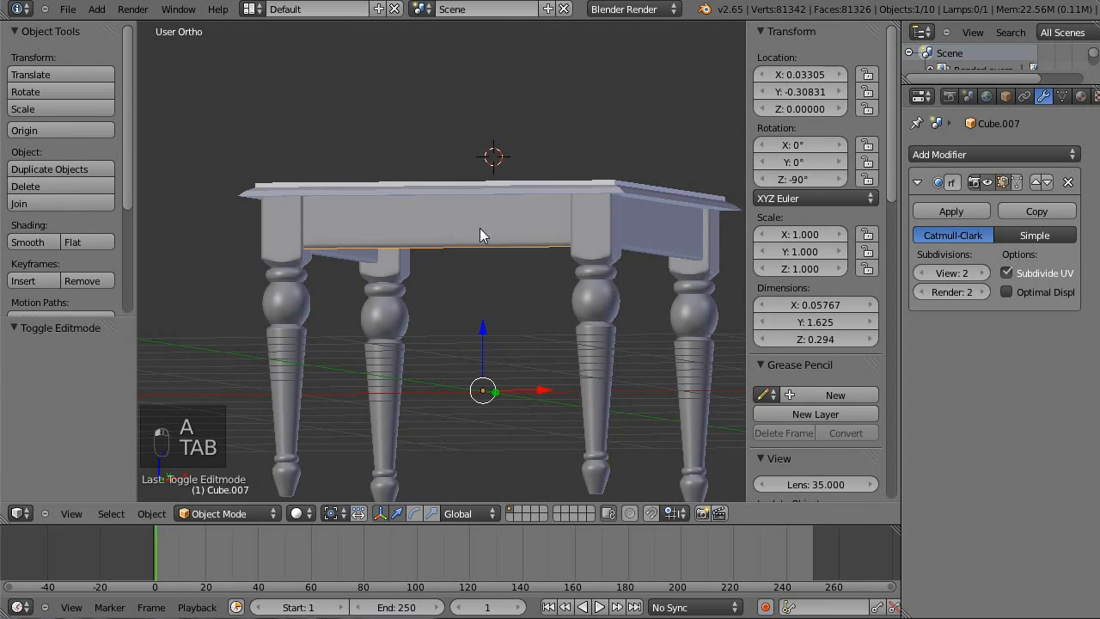
- Duplicate the front board and move the copy along Y to about 1.986, between the legs at the opposite end
{"action": "key", "text": "a"}
{"action": "key", "text": "a"}
{"action": "middle_click_drag", "start_coordinate": [482, 228], "coordinate": [559, 158]}
{"action": "key", "text": "shift+d"}
{"action": "right_click", "coordinate": [524, 317]}
{"action": "middle_click_drag", "start_coordinate": [559, 159], "coordinate": [498, 264]}
{"action": "left_click_drag", "start_coordinate": [527, 232], "coordinate": [630, 234]}
{"action": "middle_click_drag", "start_coordinate": [630, 234], "coordinate": [396, 303]}
{"action": "left_click_drag", "start_coordinate": [393, 302], "coordinate": [580, 308]}
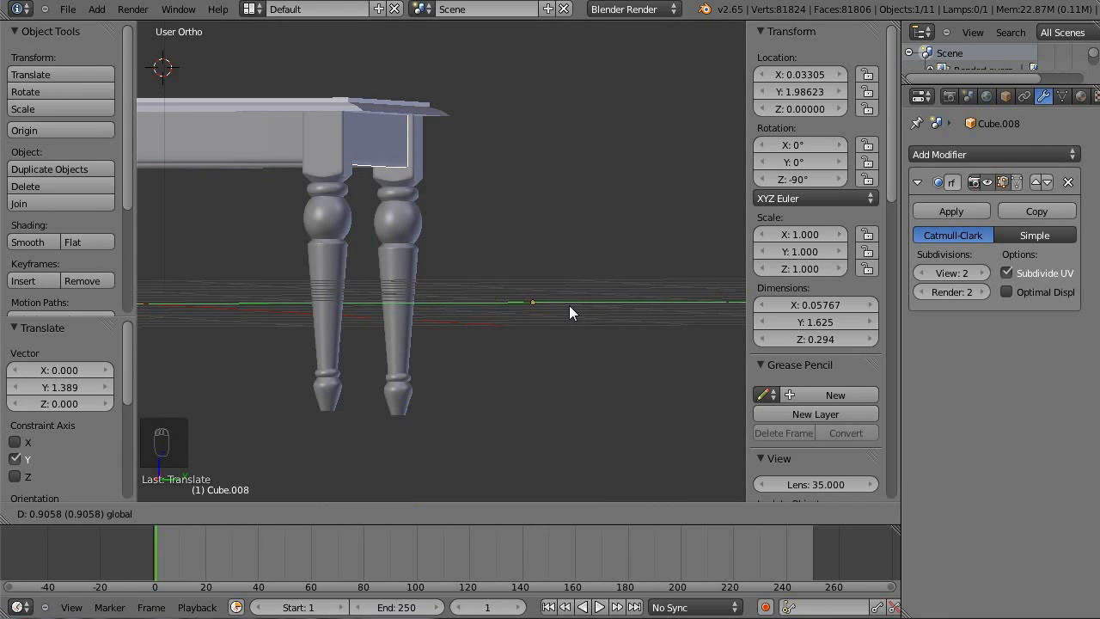
{"action": "left_click_drag", "start_coordinate": [570, 305], "coordinate": [568, 306]}
{"action": "middle_click_drag", "start_coordinate": [393, 196], "coordinate": [555, 220], "text": "shift"}
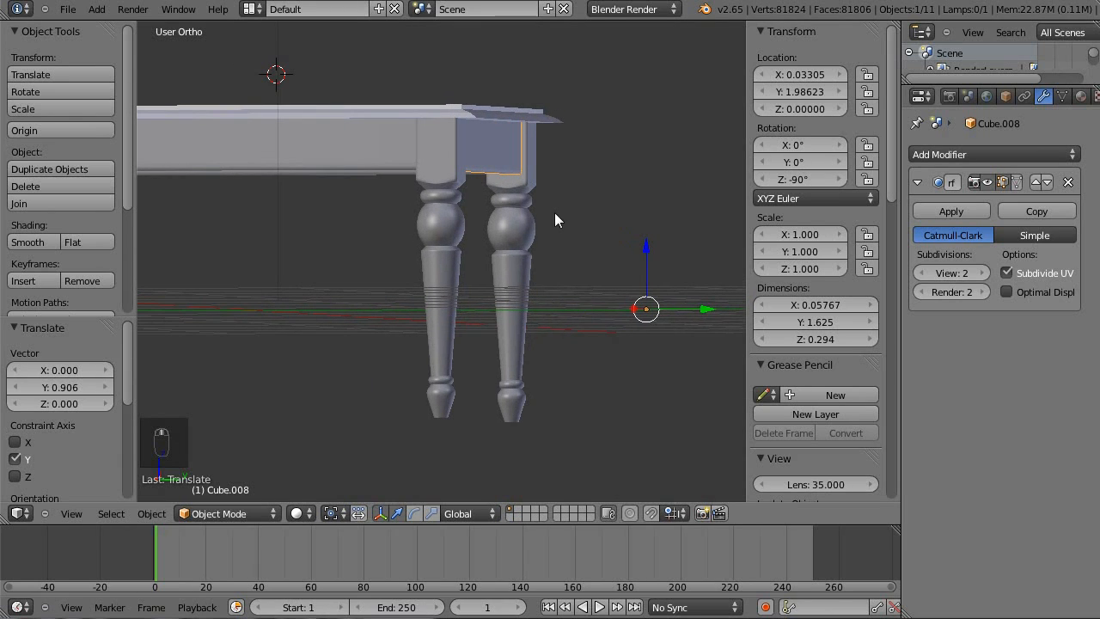
- Set the origins of the far-end apron board and the long board on the positive X side to their geometry
{"action": "left_click", "coordinate": [150, 514]}
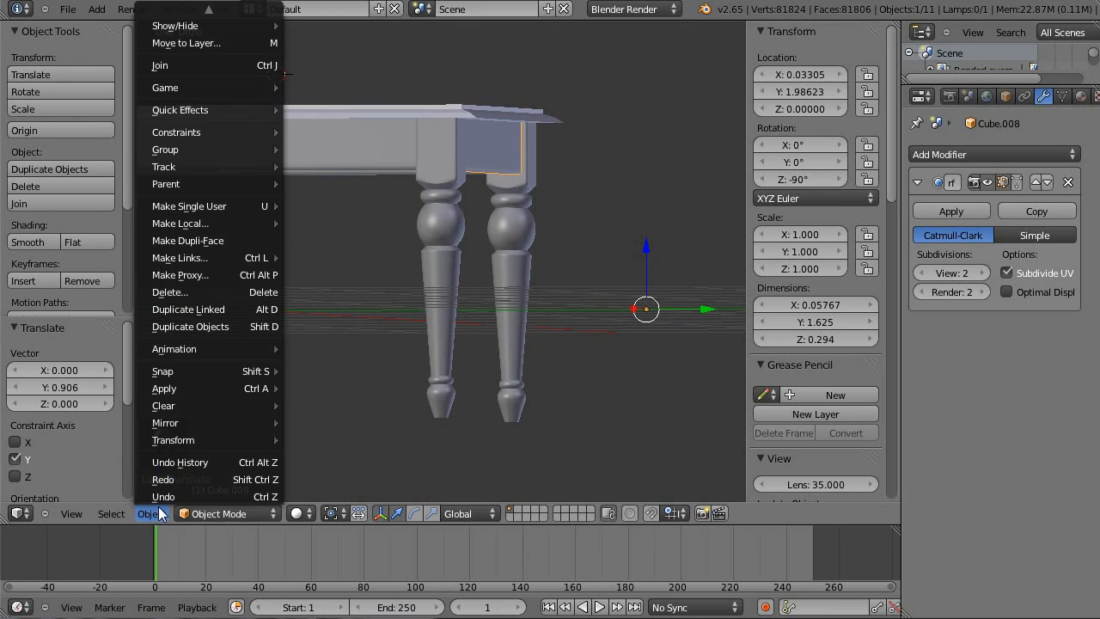
{"action": "mouse_move", "coordinate": [199, 444]}
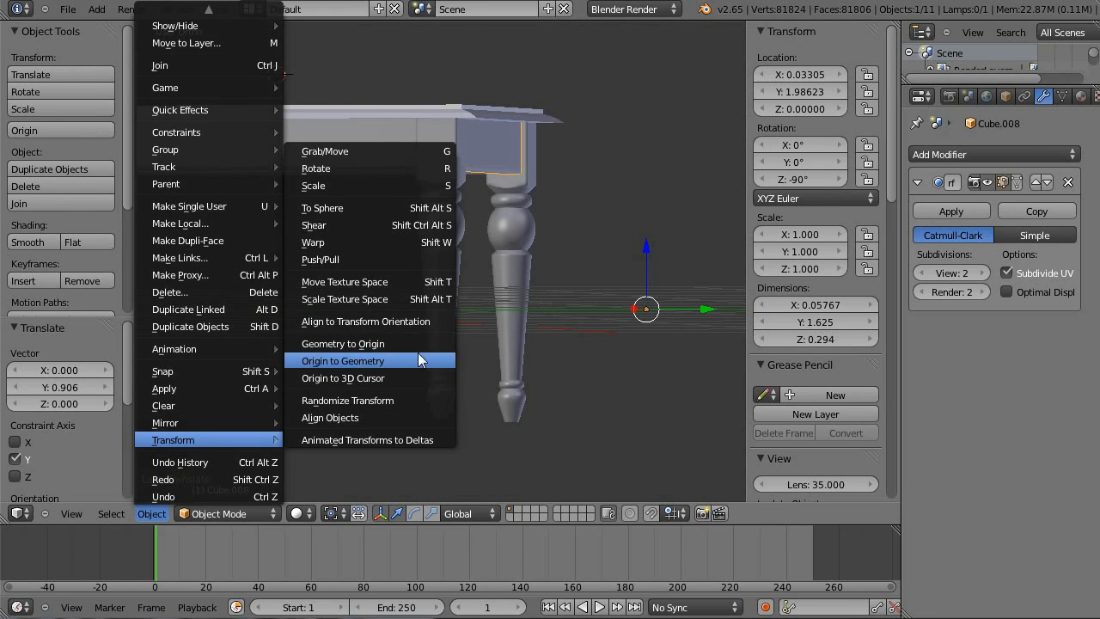
{"action": "left_click", "coordinate": [388, 361]}
{"action": "middle_click_drag", "start_coordinate": [305, 173], "coordinate": [489, 275], "text": "shift"}
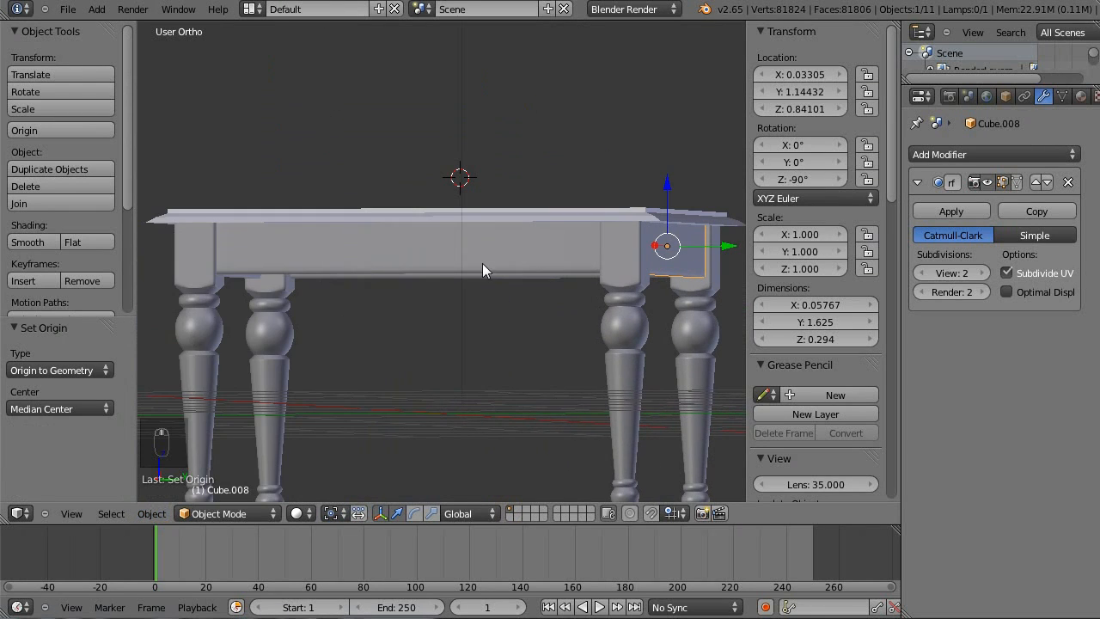
{"action": "left_click", "coordinate": [148, 513]}
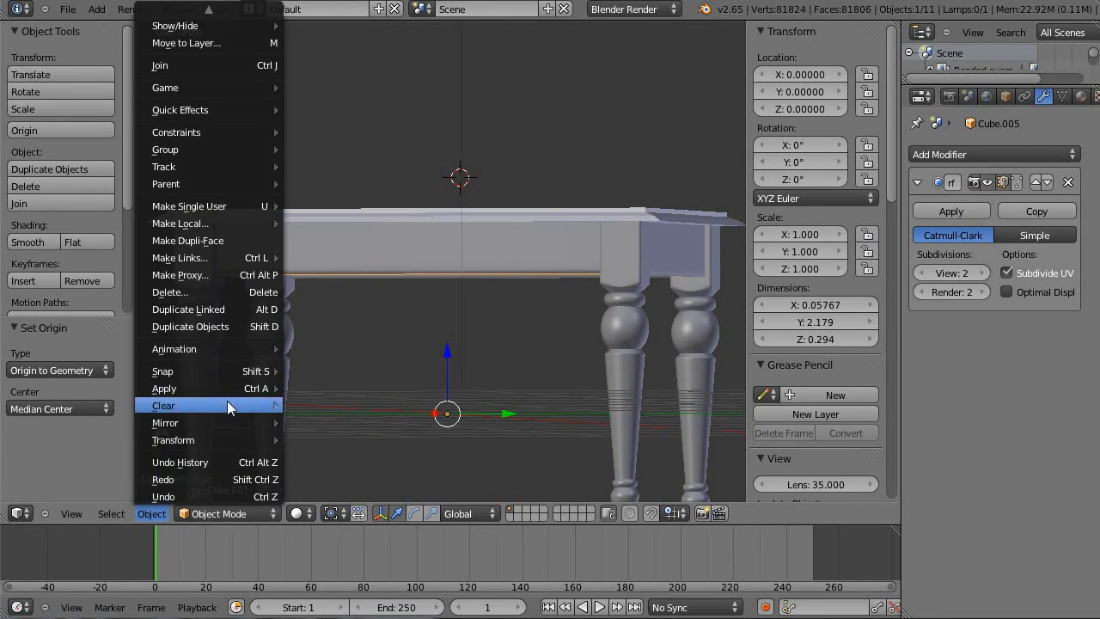
{"action": "mouse_move", "coordinate": [223, 440]}
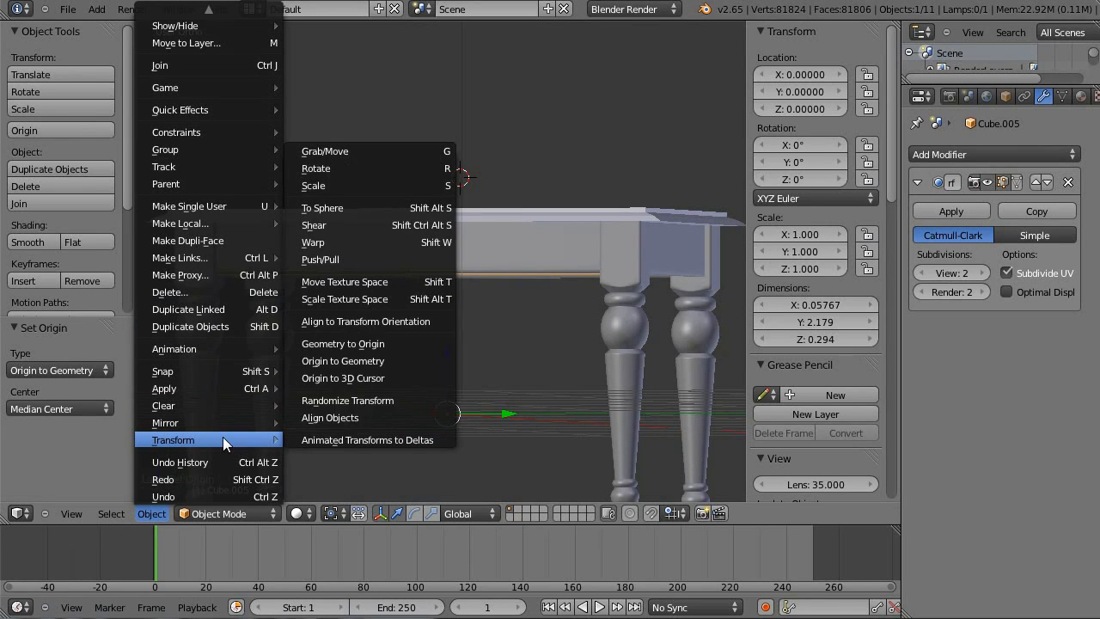
{"action": "left_click", "coordinate": [392, 361]}
- Set the origins of the remaining long apron board and the front-end board to their geometry
{"action": "middle_click_drag", "start_coordinate": [499, 301], "coordinate": [406, 327], "text": "shift"}
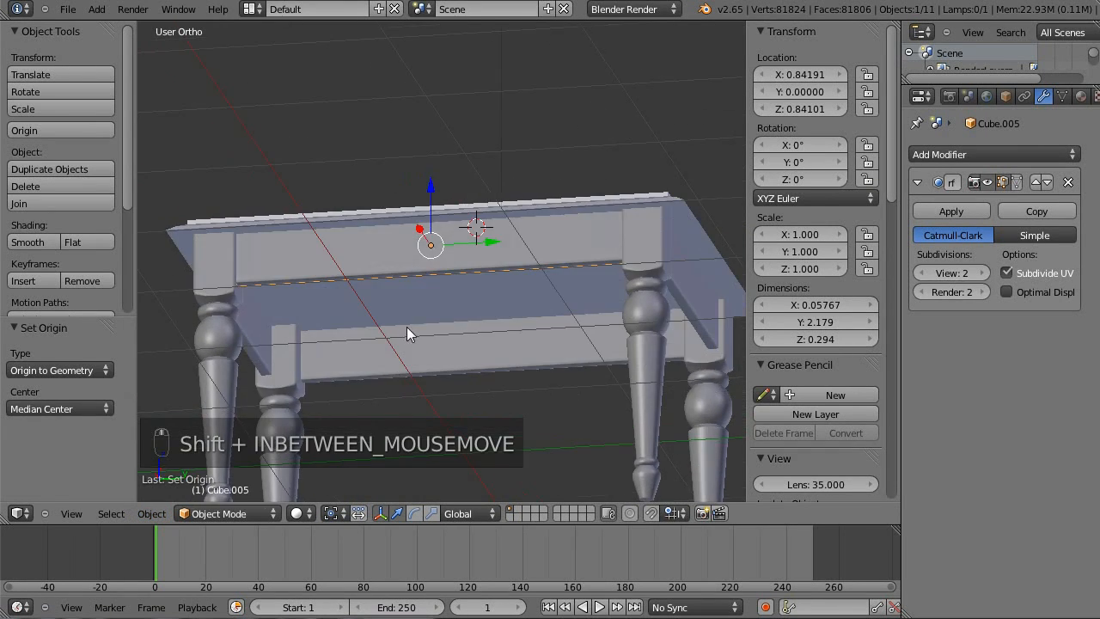
{"action": "left_click", "coordinate": [151, 514]}
{"action": "mouse_move", "coordinate": [222, 441]}
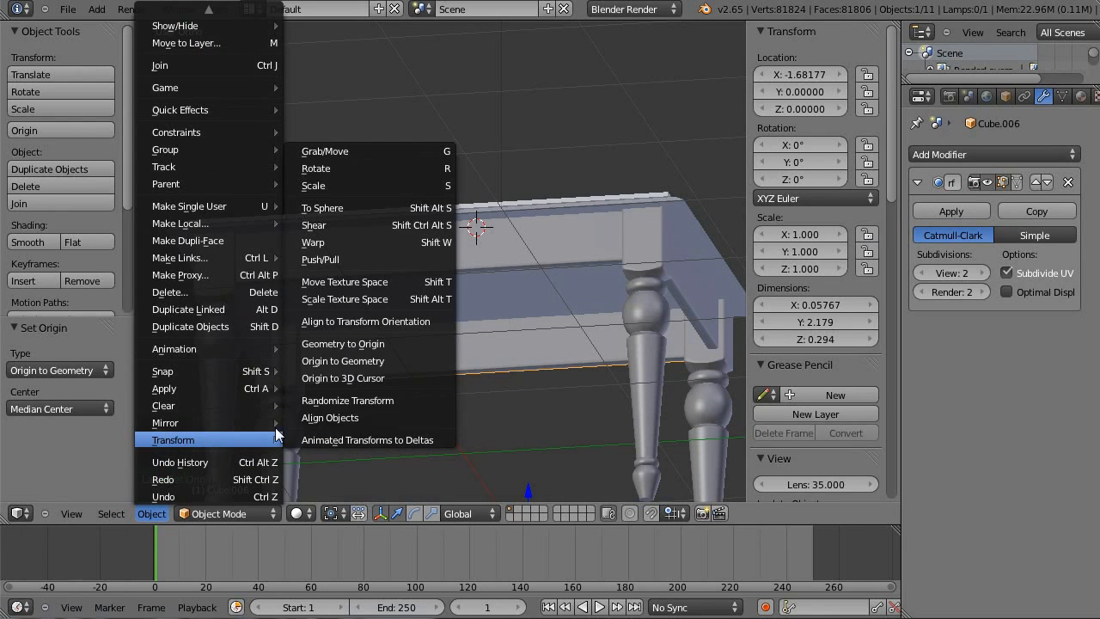
{"action": "left_click", "coordinate": [386, 362]}
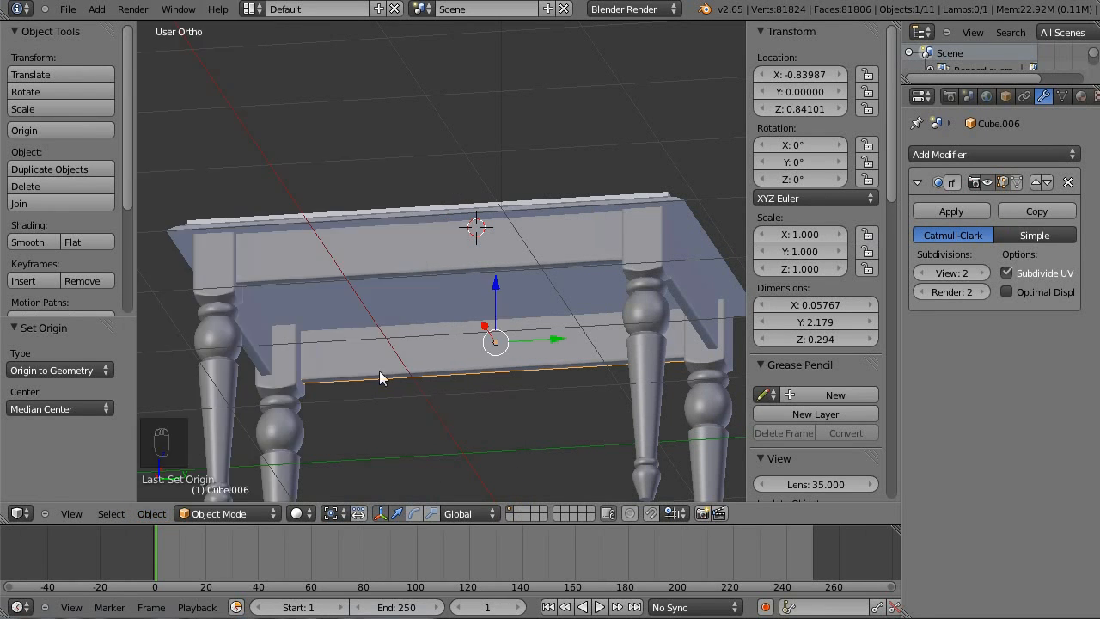
{"action": "middle_click_drag", "start_coordinate": [384, 367], "coordinate": [327, 395]}
{"action": "left_click", "coordinate": [153, 514]}
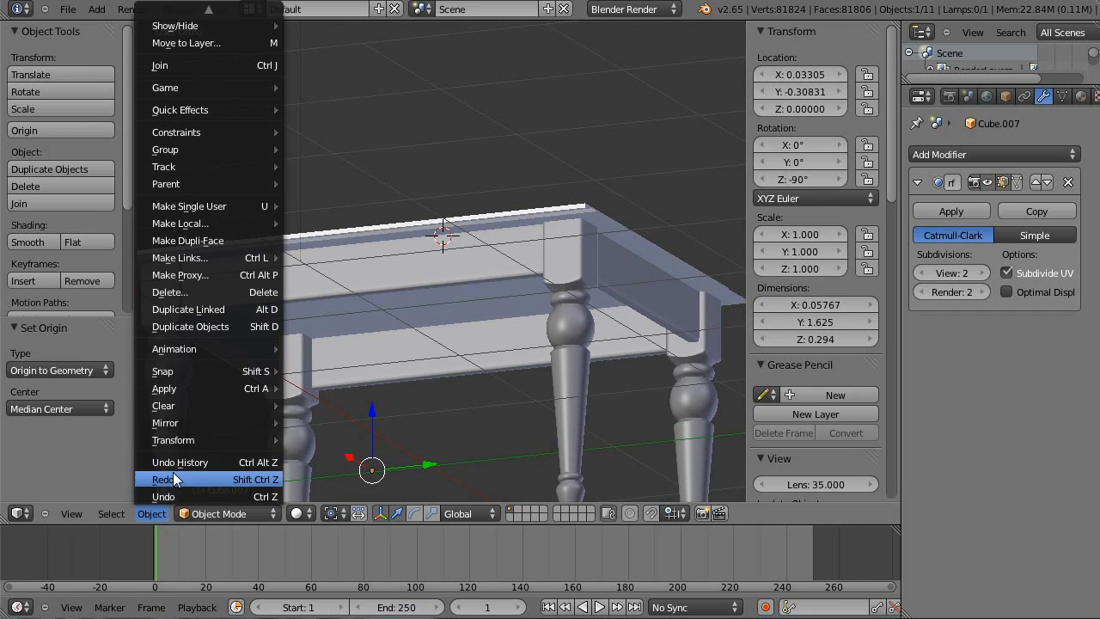
{"action": "mouse_move", "coordinate": [206, 440]}
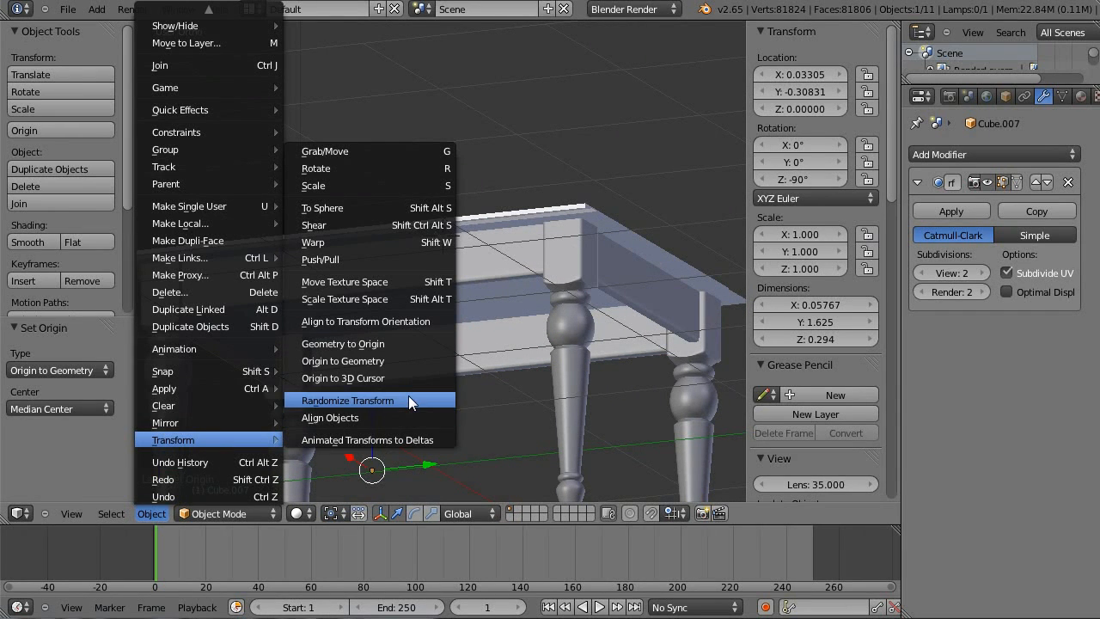
{"action": "left_click", "coordinate": [414, 362]}
- Add a level 2 Subdivision Surface modifier to the tabletop and open its mesh in Edit Mode with nothing selected
{"action": "middle_click_drag", "start_coordinate": [392, 258], "coordinate": [474, 297]}
{"action": "key", "text": "a"}
{"action": "key", "text": "Tab"}
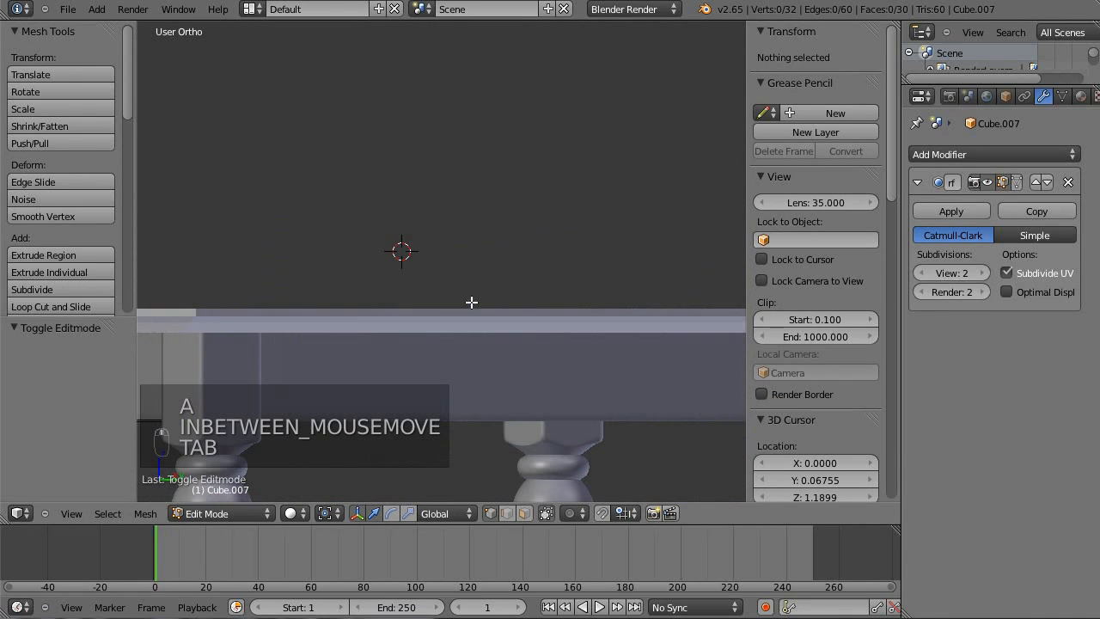
{"action": "key", "text": "Tab"}
{"action": "right_click", "coordinate": [345, 321]}
{"action": "middle_click_drag", "start_coordinate": [422, 212], "coordinate": [508, 204]}
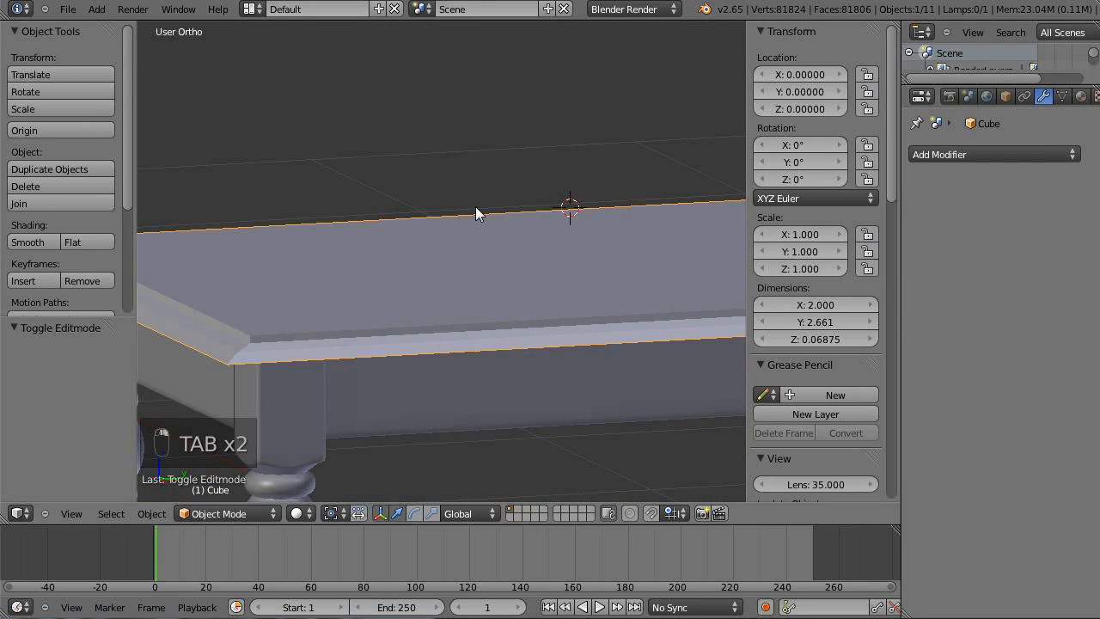
{"action": "key", "text": "ctrl+2"}
{"action": "scroll", "coordinate": [466, 263], "scroll_direction": "down", "scroll_amount": 3}
{"action": "key", "text": "Tab"}
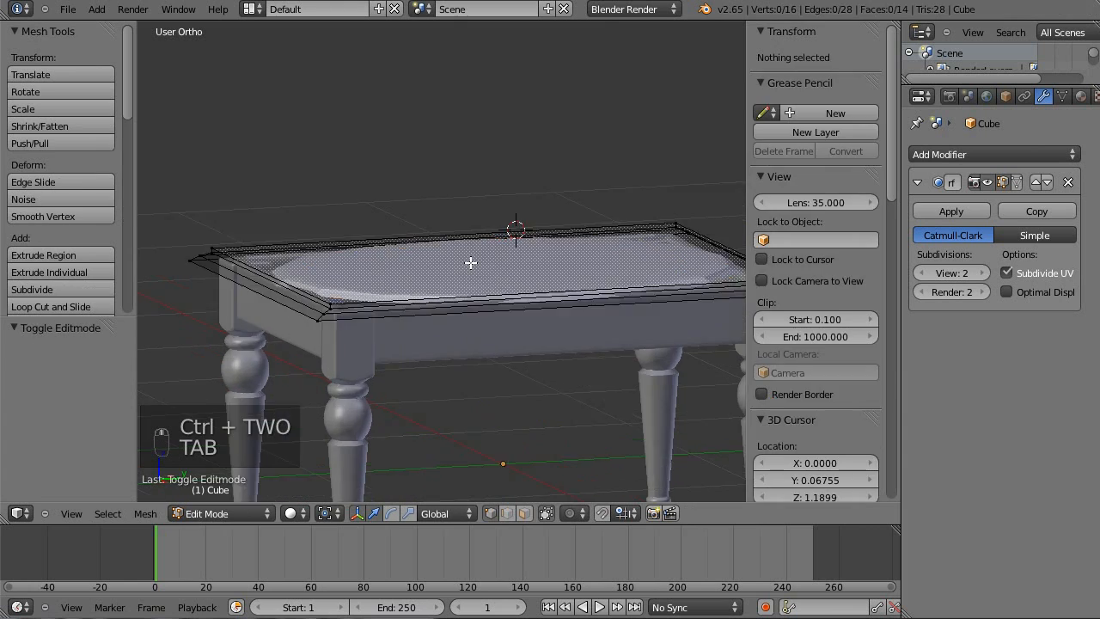
{"action": "scroll", "coordinate": [476, 310], "scroll_direction": "up", "scroll_amount": 3}
{"action": "key", "text": "a"}
{"action": "key", "text": "a"}
{"action": "key", "text": "a"}
{"action": "middle_click_drag", "start_coordinate": [437, 224], "coordinate": [655, 295]}
{"action": "key", "text": "ctrl+r"}
{"action": "left_click", "coordinate": [509, 180]}
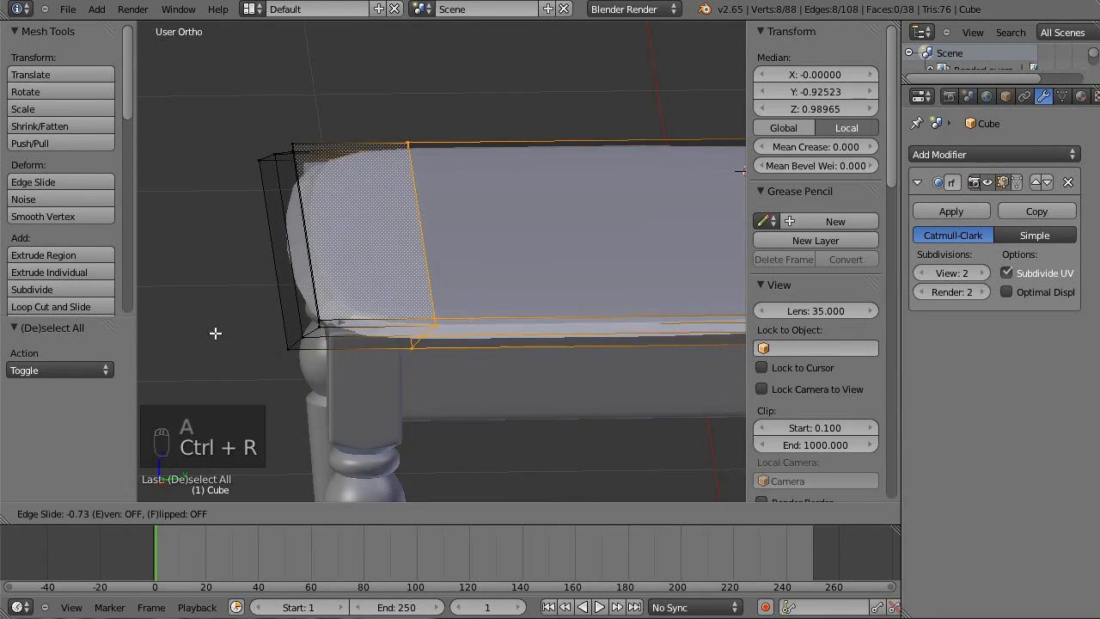
{"action": "left_click", "coordinate": [255, 319]}
{"action": "middle_click_drag", "start_coordinate": [255, 319], "coordinate": [404, 274]}
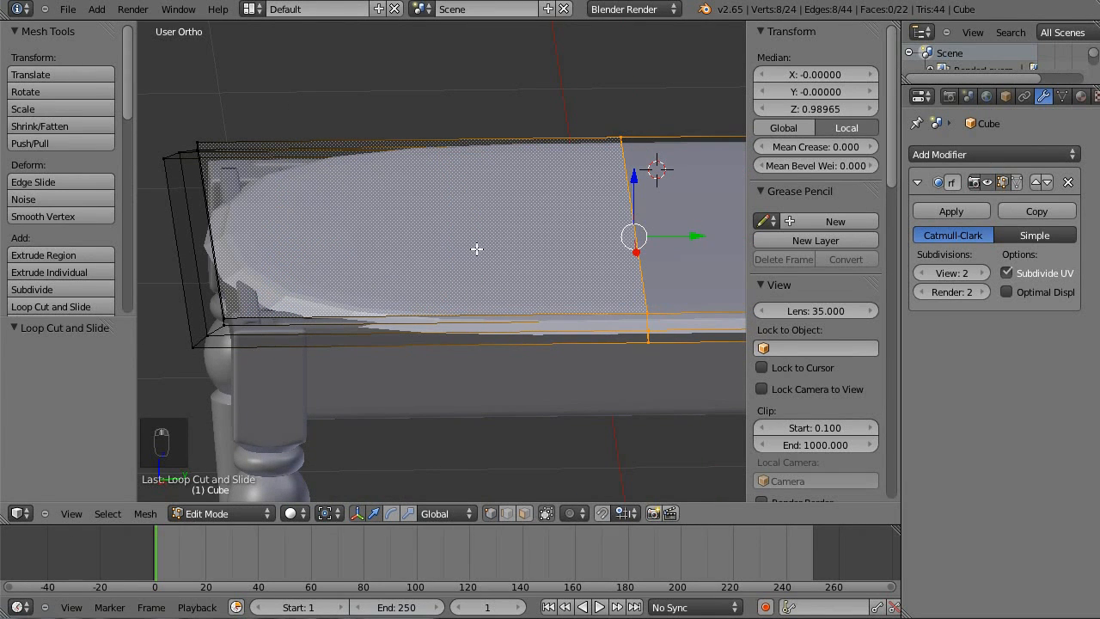
{"action": "key", "text": "ctrl+z"}
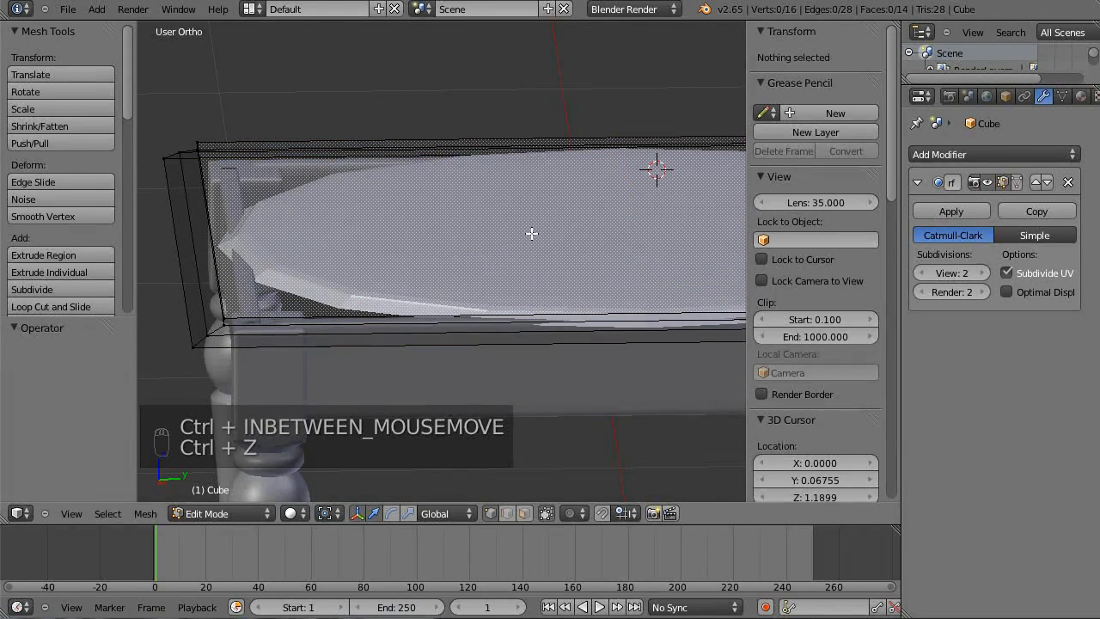
- Add a loop cut across the tabletop's width close to its front end, at about Y -1.254
{"action": "key", "text": "ctrl+r"}
{"action": "left_click", "coordinate": [607, 135]}
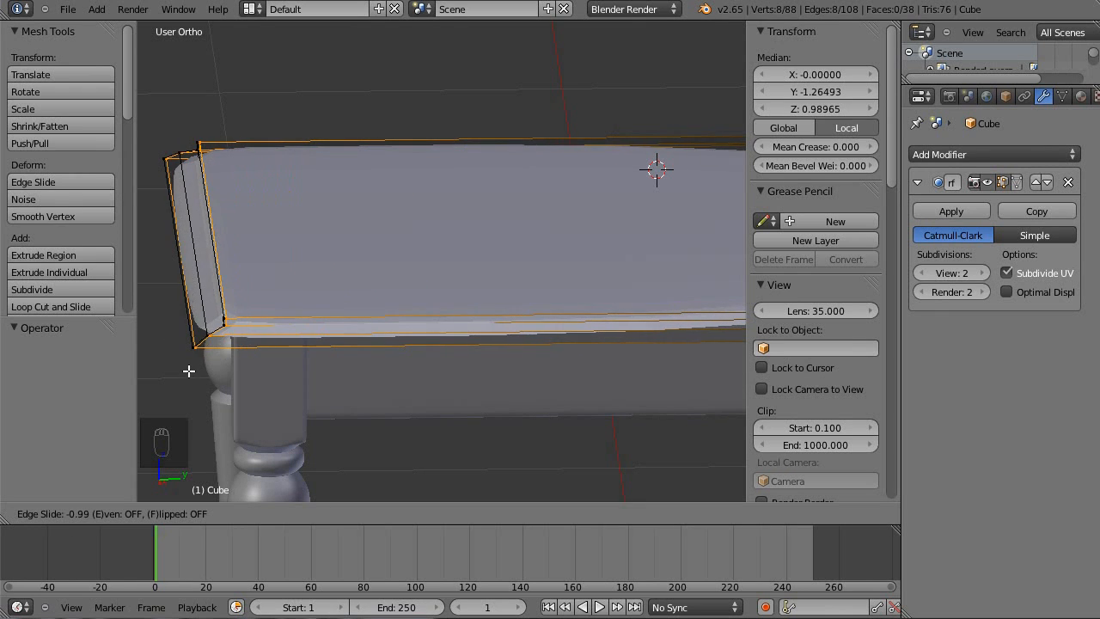
{"action": "left_click", "coordinate": [192, 365]}
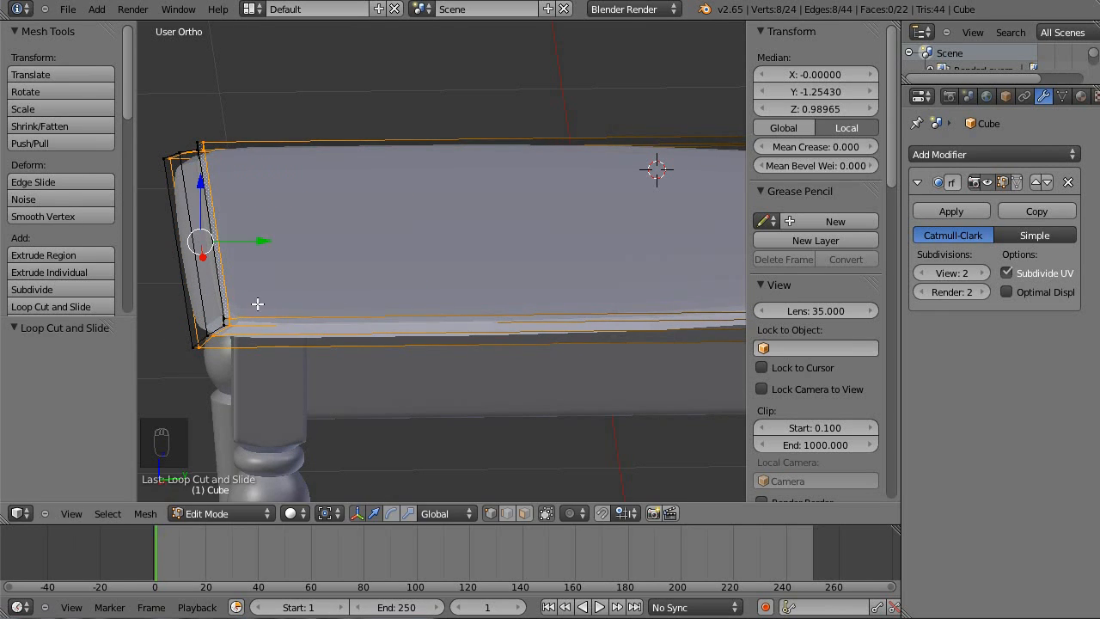
- Add a matching loop cut across the tabletop close to its opposite end, at about Y 1.258
{"action": "middle_click_drag", "start_coordinate": [475, 290], "coordinate": [369, 293], "text": "shift"}
{"action": "scroll", "coordinate": [438, 277], "scroll_direction": "down", "scroll_amount": 3}
{"action": "middle_click_drag", "start_coordinate": [600, 285], "coordinate": [514, 290], "text": "shift"}
{"action": "middle_click_drag", "start_coordinate": [574, 294], "coordinate": [580, 247]}
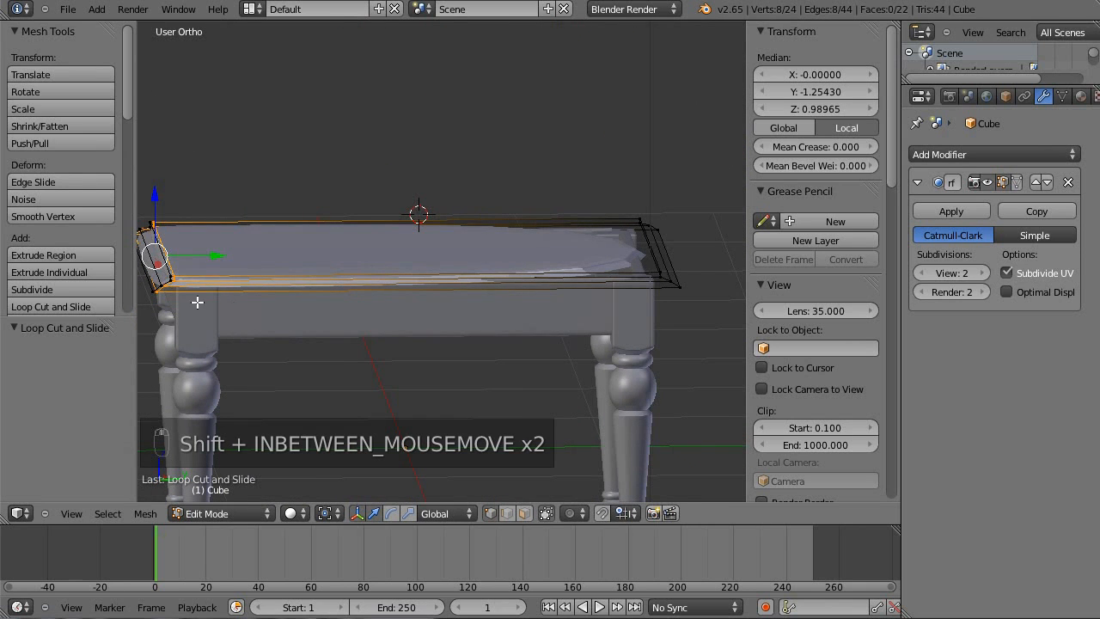
{"action": "middle_click_drag", "start_coordinate": [512, 242], "coordinate": [350, 306], "text": "shift"}
{"action": "key", "text": "ctrl+r"}
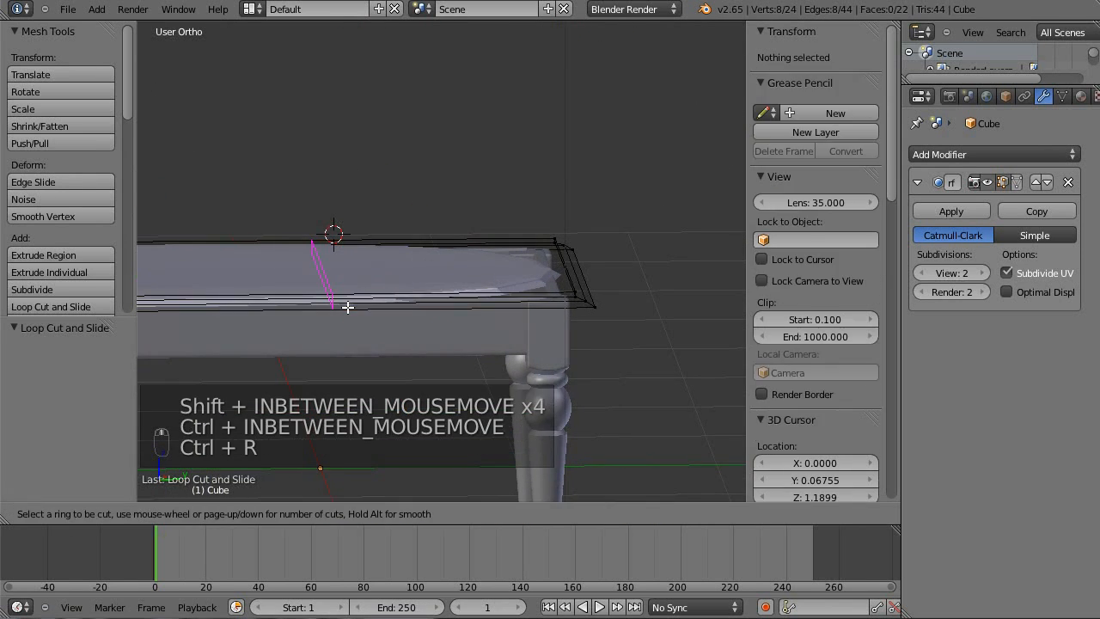
{"action": "left_click", "coordinate": [349, 307]}
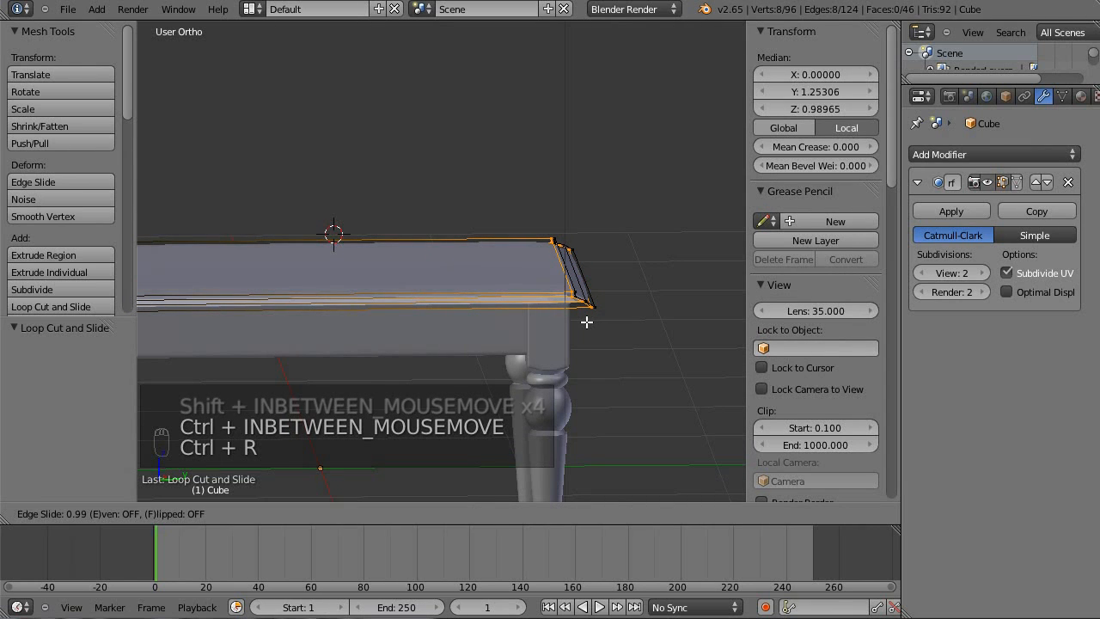
{"action": "left_click", "coordinate": [588, 320]}
- Add loop cuts along both long sides of the tabletop close to the edges, the first at about X 0.947, and return to Object Mode
{"action": "middle_click_drag", "start_coordinate": [588, 321], "coordinate": [379, 294]}
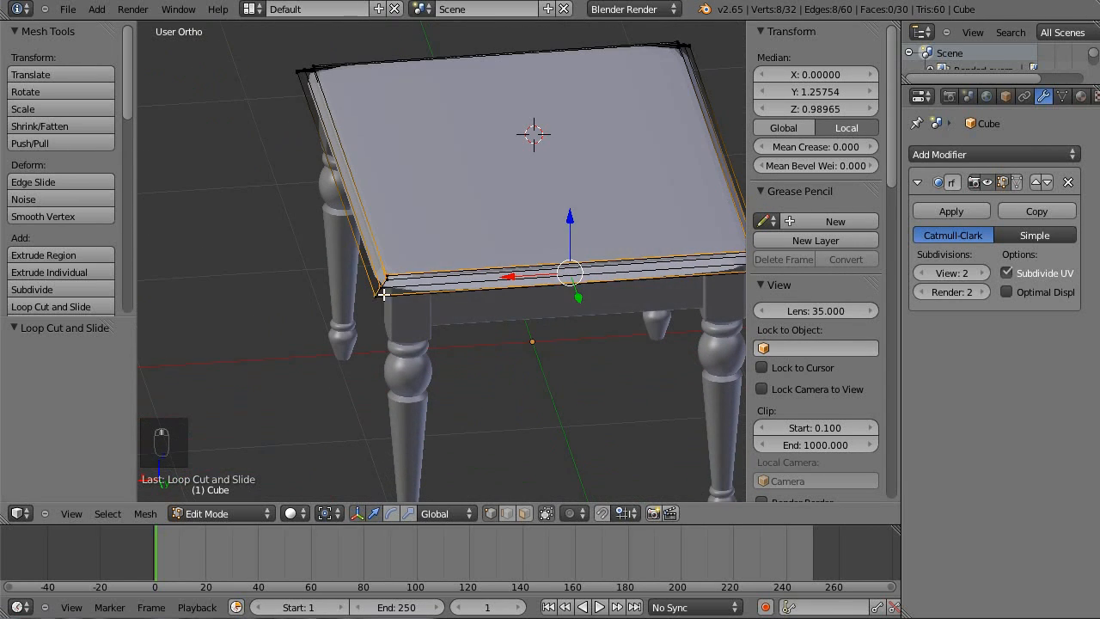
{"action": "key", "text": "a"}
{"action": "key", "text": "ctrl+r"}
{"action": "left_click", "coordinate": [563, 261]}
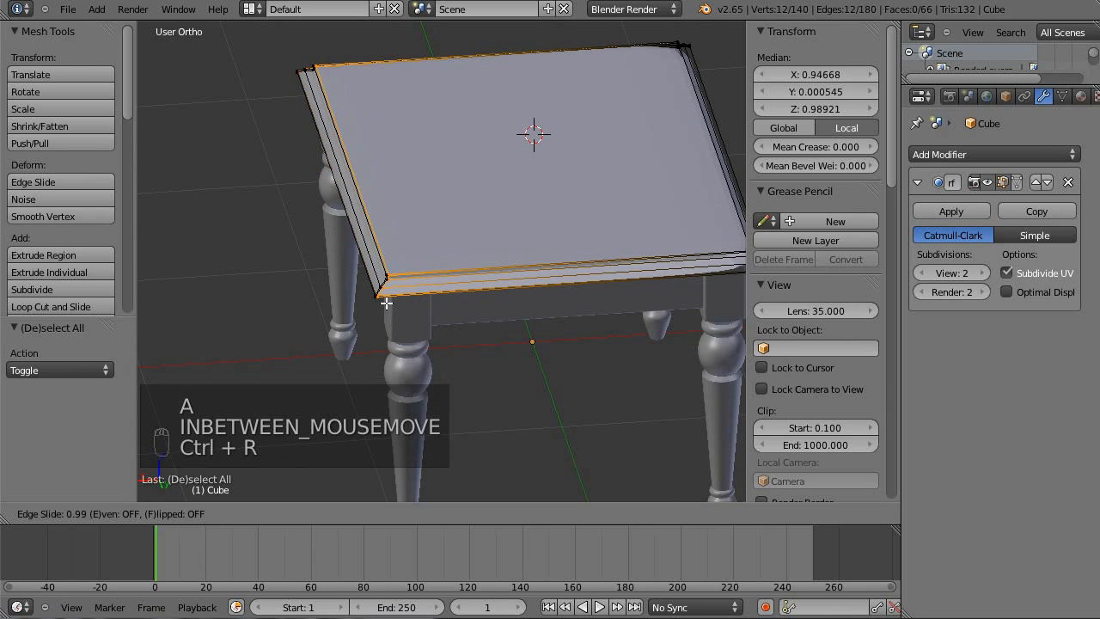
{"action": "left_click", "coordinate": [383, 302]}
{"action": "key", "text": "a"}
{"action": "key", "text": "ctrl+r"}
{"action": "left_click", "coordinate": [466, 270]}
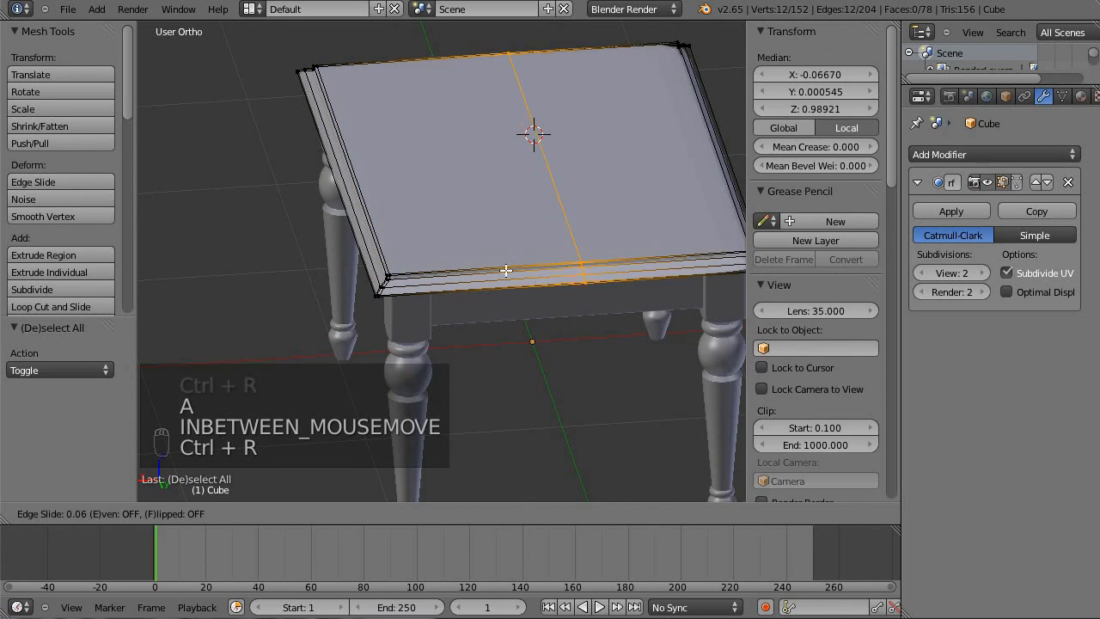
{"action": "left_click", "coordinate": [645, 284]}
{"action": "middle_click_drag", "start_coordinate": [647, 284], "coordinate": [587, 272]}
{"action": "key", "text": "a"}
{"action": "key", "text": "Tab"}
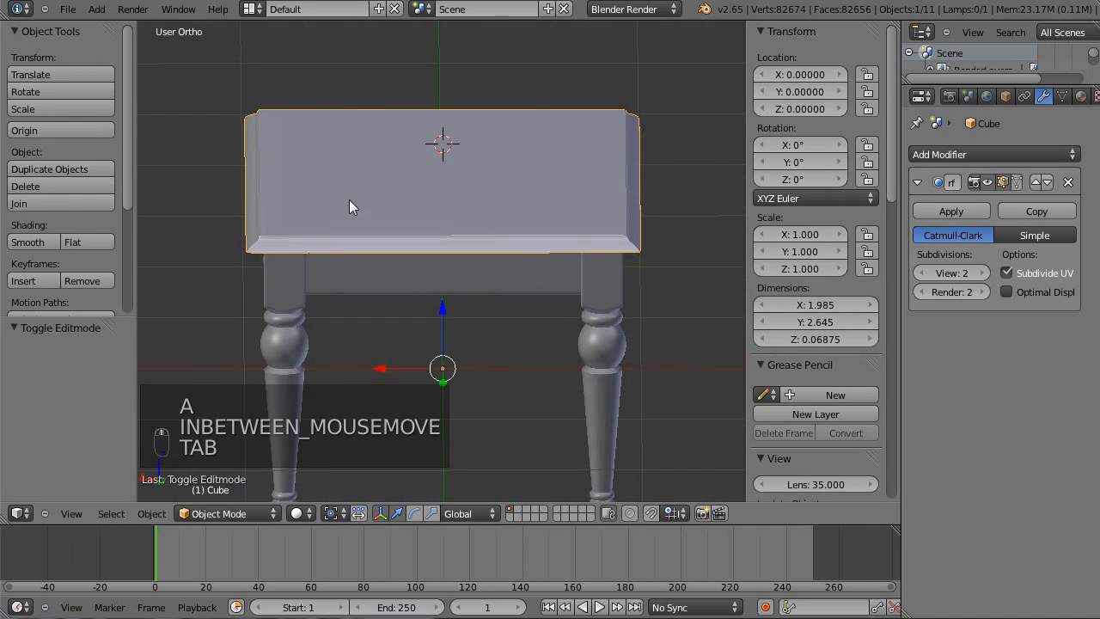
- Apply smooth shading to the tabletop's whole mesh and deselect everything
{"action": "middle_click_drag", "start_coordinate": [349, 200], "coordinate": [659, 188]}
{"action": "scroll", "coordinate": [675, 194], "scroll_direction": "up", "scroll_amount": 6}
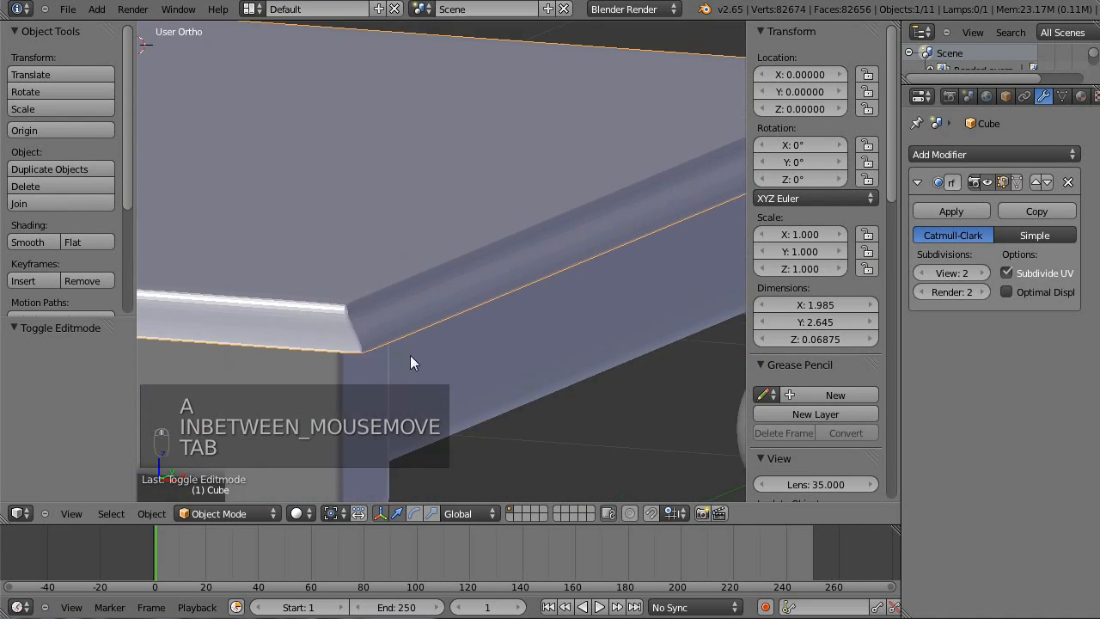
{"action": "key", "text": "Tab"}
{"action": "key", "text": "a"}
{"action": "key", "text": "a"}
{"action": "key", "text": "a"}
{"action": "key", "text": "w"}
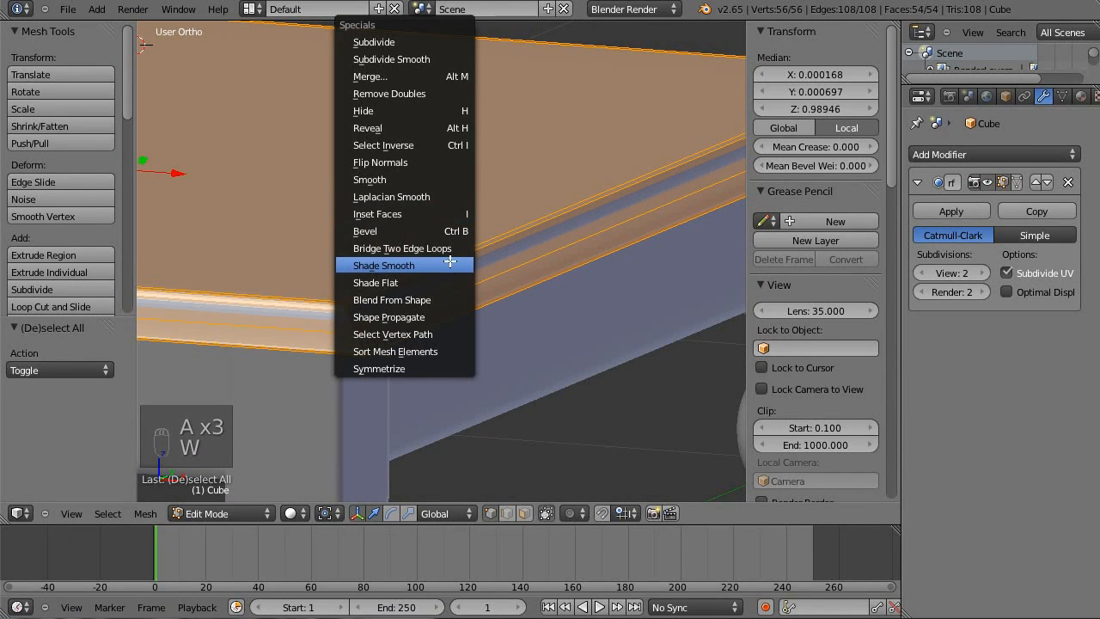
{"action": "left_click", "coordinate": [436, 265]}
{"action": "key", "text": "a"}
{"action": "key", "text": "Tab"}
{"action": "key", "text": "a"}
- Add a loop cut around the tabletop's upright lip near its base, at about Z 1.003, using wireframe display
{"action": "middle_click_drag", "start_coordinate": [552, 236], "coordinate": [547, 276]}
{"action": "scroll", "coordinate": [548, 275], "scroll_direction": "up", "scroll_amount": 4}
{"action": "key", "text": "Tab"}
{"action": "scroll", "coordinate": [542, 277], "scroll_direction": "up", "scroll_amount": 3}
{"action": "scroll", "coordinate": [516, 310], "scroll_direction": "down", "scroll_amount": 2}
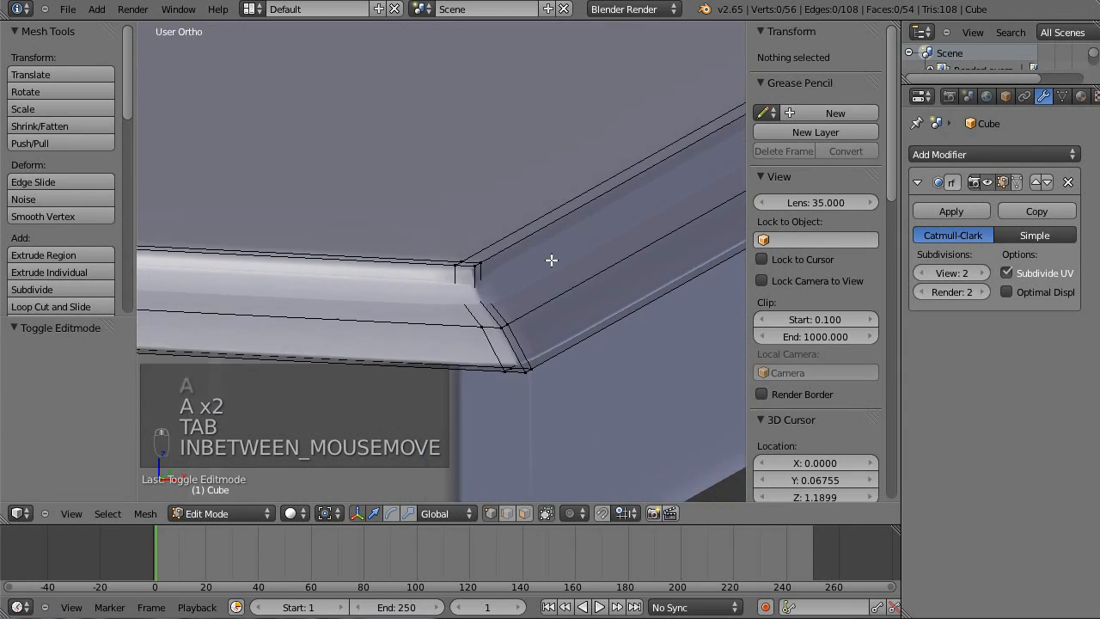
{"action": "key", "text": "z"}
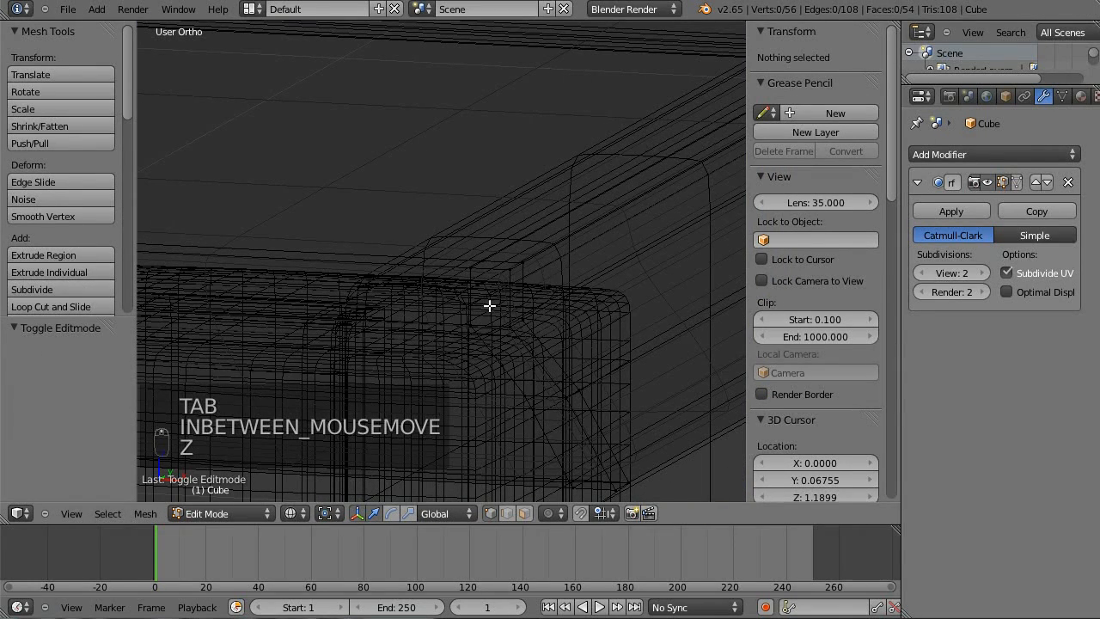
{"action": "key", "text": "ctrl+r"}
{"action": "left_click", "coordinate": [519, 296]}
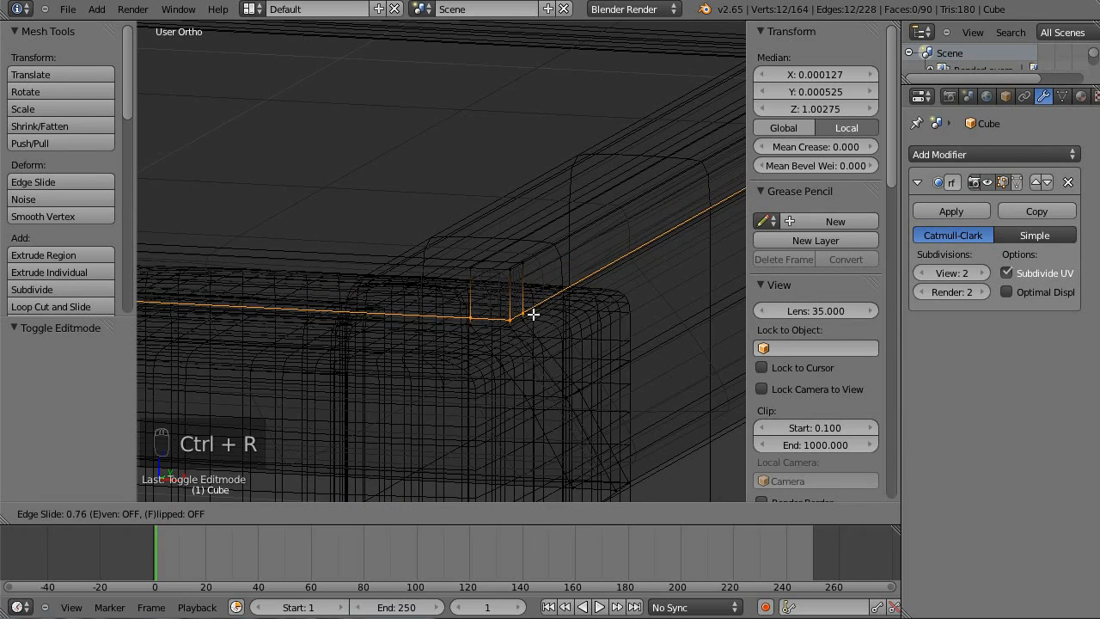
{"action": "left_click", "coordinate": [533, 317]}
{"action": "key", "text": "z"}
- Add two loop cuts around the tabletop's flared edge, one just beneath the lip and one near the lower rim, and leave Edit Mode
{"action": "key", "text": "ctrl+r"}
{"action": "left_click", "coordinate": [535, 340]}
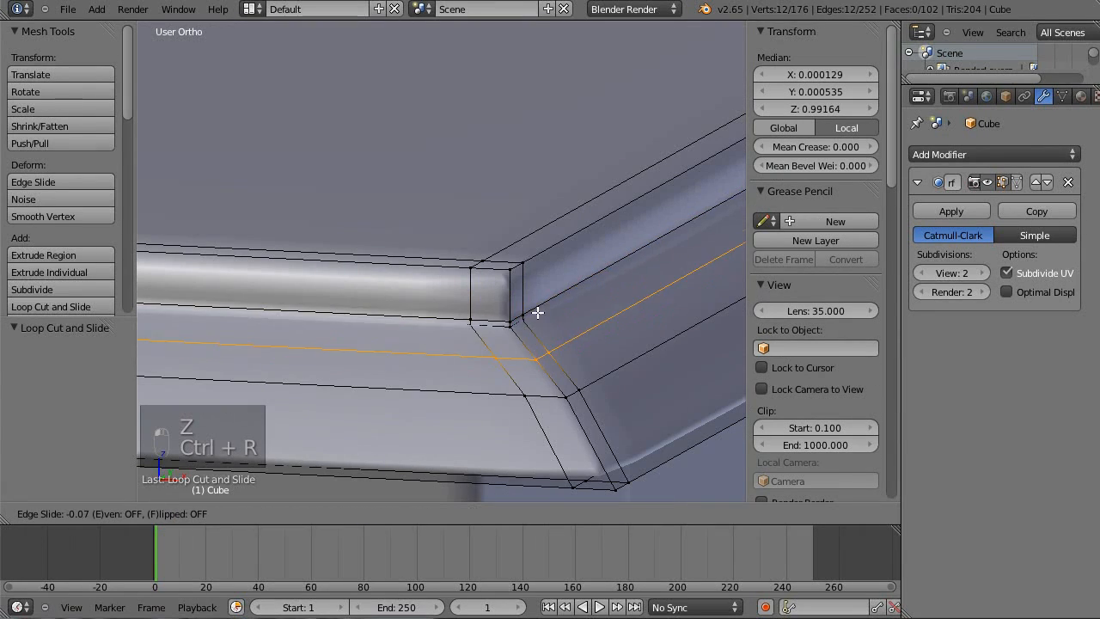
{"action": "left_click", "coordinate": [508, 263]}
{"action": "key", "text": "a"}
{"action": "key", "text": "ctrl+r"}
{"action": "left_click", "coordinate": [596, 437]}
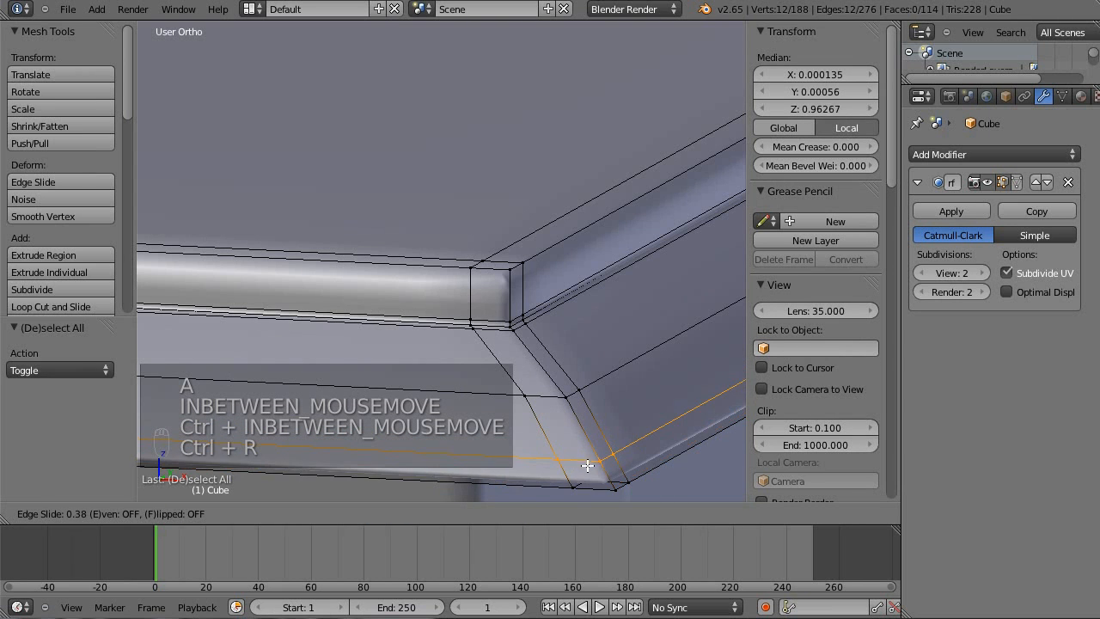
{"action": "left_click", "coordinate": [593, 460]}
{"action": "key", "text": "Tab"}
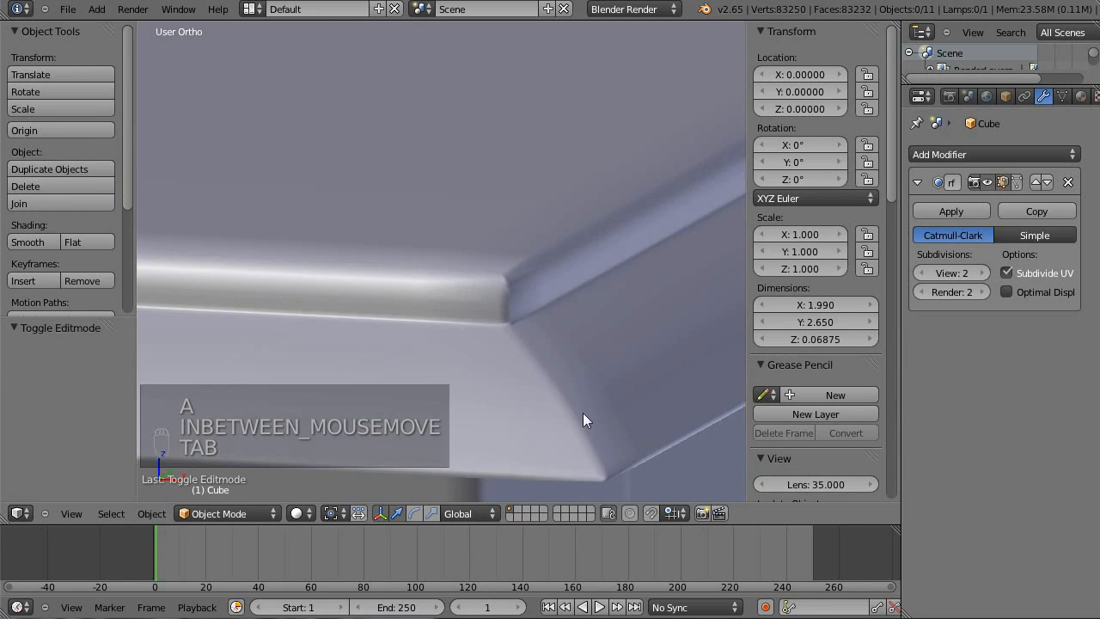
- Examine the smoothed edges of the turned leg up close, including the collar below the ball
{"action": "scroll", "coordinate": [517, 367], "scroll_direction": "down", "scroll_amount": 5}
{"action": "middle_click_drag", "start_coordinate": [419, 312], "coordinate": [587, 189]}
{"action": "scroll", "coordinate": [512, 296], "scroll_direction": "down", "scroll_amount": 4}
{"action": "scroll", "coordinate": [568, 275], "scroll_direction": "up", "scroll_amount": 6}
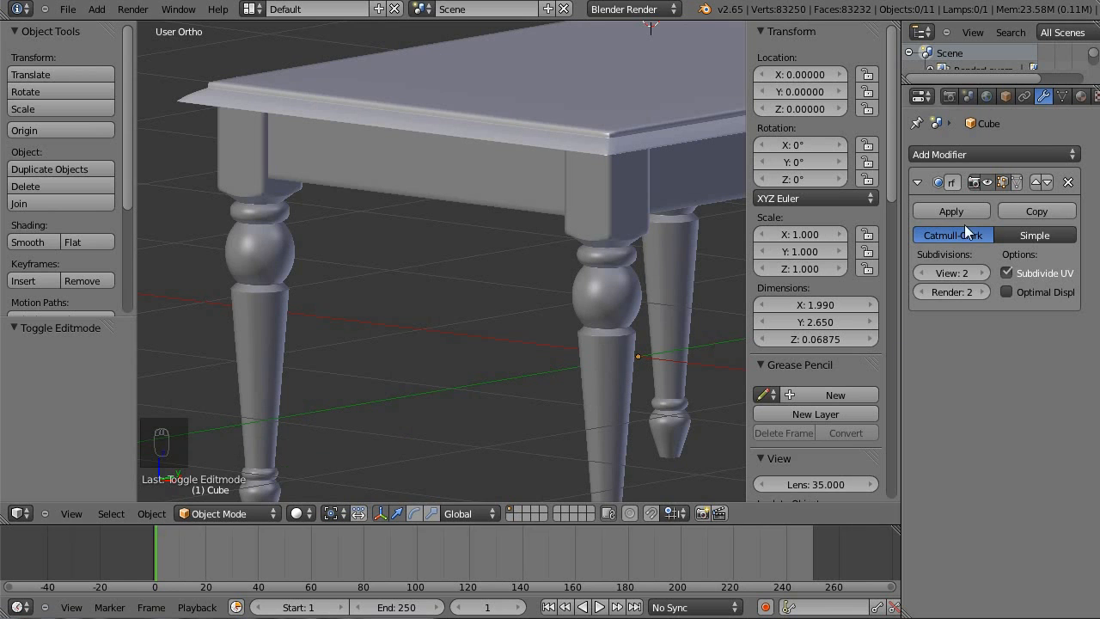
{"action": "middle_click_drag", "start_coordinate": [465, 154], "coordinate": [540, 130], "text": "shift"}
{"action": "scroll", "coordinate": [507, 178], "scroll_direction": "up", "scroll_amount": 4}
{"action": "middle_click_drag", "start_coordinate": [568, 226], "coordinate": [274, 176], "text": "shift"}
{"action": "scroll", "coordinate": [344, 209], "scroll_direction": "up", "scroll_amount": 5}
{"action": "middle_click_drag", "start_coordinate": [554, 328], "coordinate": [430, 135], "text": "shift"}
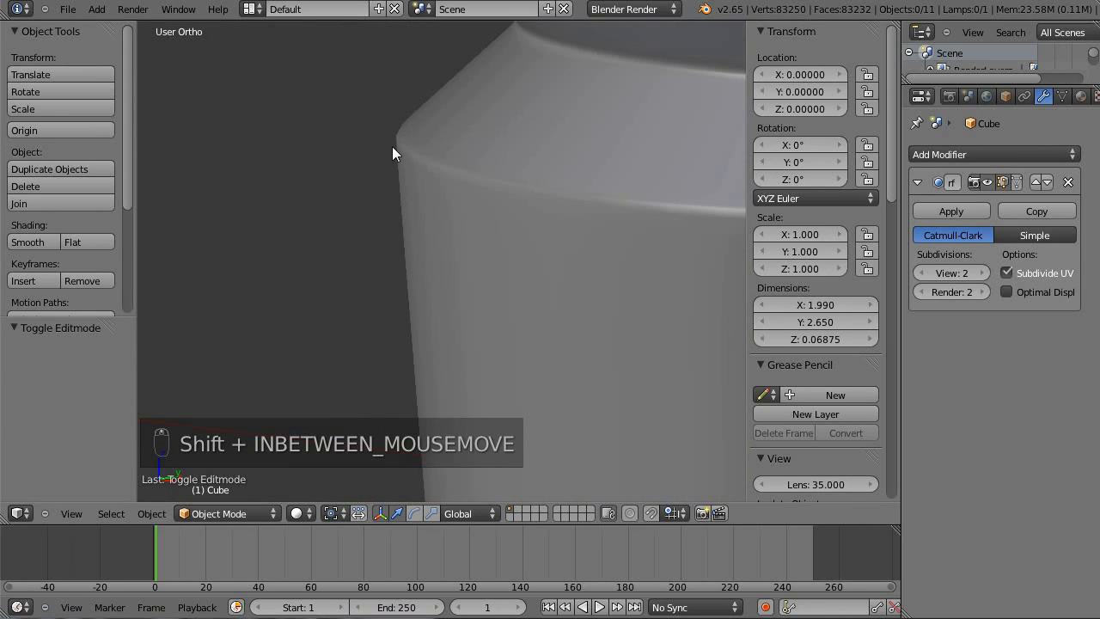
{"action": "scroll", "coordinate": [453, 113], "scroll_direction": "down", "scroll_amount": 9}
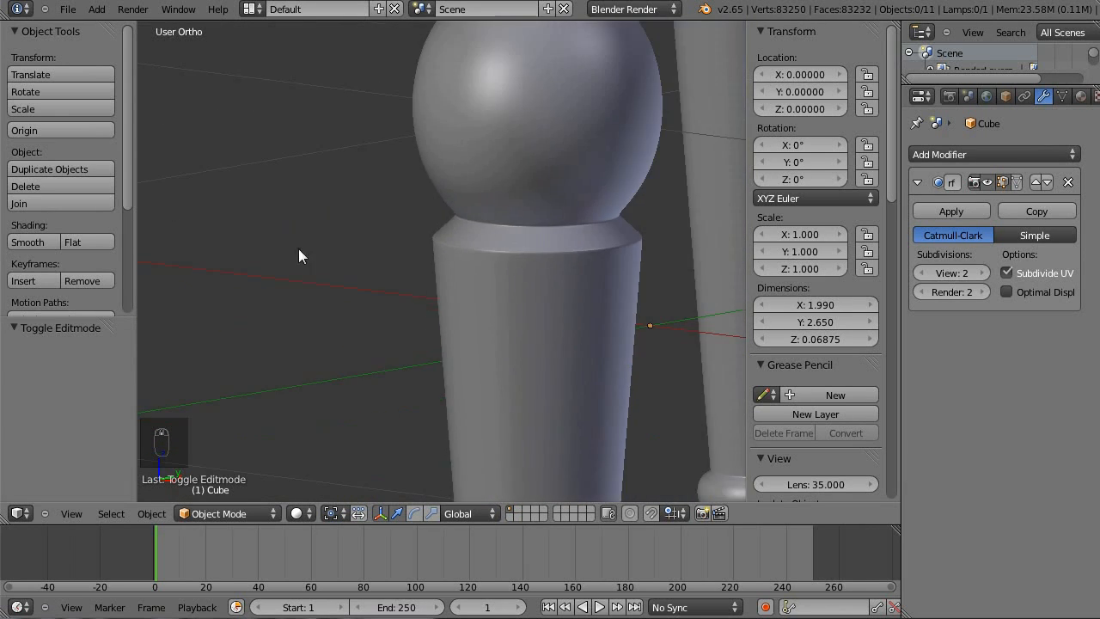
{"action": "middle_click_drag", "start_coordinate": [421, 291], "coordinate": [416, 311], "text": "shift"}
{"action": "scroll", "coordinate": [422, 281], "scroll_direction": "up", "scroll_amount": 8}
{"action": "middle_click_drag", "start_coordinate": [562, 141], "coordinate": [497, 396], "text": "shift"}
{"action": "scroll", "coordinate": [413, 271], "scroll_direction": "down", "scroll_amount": 3}
- Examine the tabletop's moulded edge and corner up close, and view the whole table
{"action": "middle_click_drag", "start_coordinate": [513, 225], "coordinate": [429, 408]}
{"action": "middle_click_drag", "start_coordinate": [597, 107], "coordinate": [515, 140]}
{"action": "scroll", "coordinate": [515, 140], "scroll_direction": "up", "scroll_amount": 8}
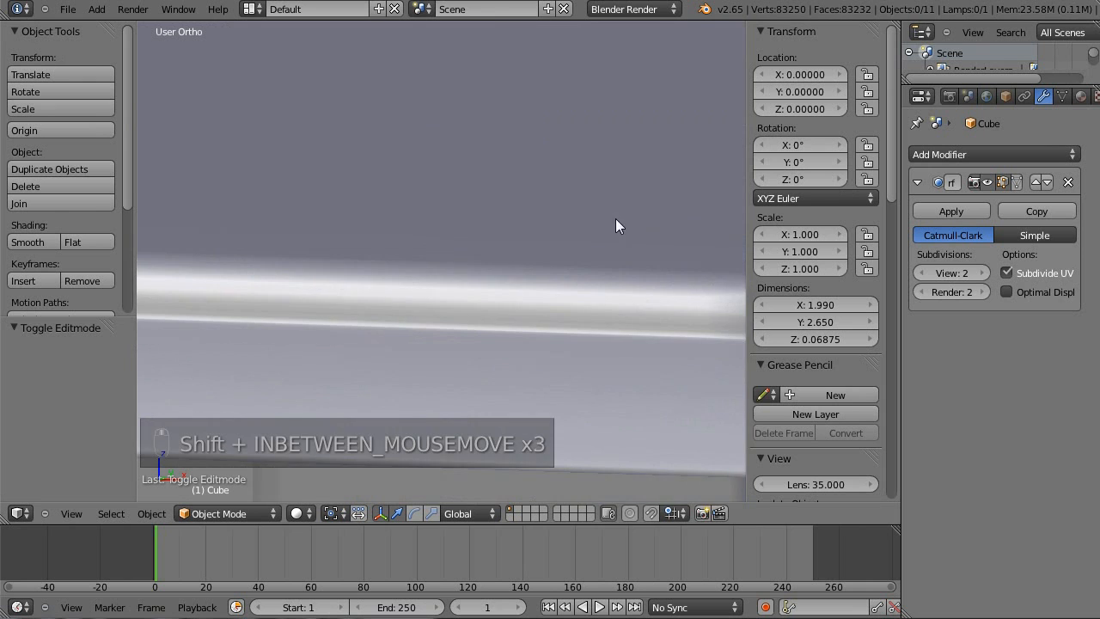
{"action": "middle_click_drag", "start_coordinate": [609, 207], "coordinate": [329, 121], "text": "shift"}
{"action": "scroll", "coordinate": [529, 198], "scroll_direction": "up", "scroll_amount": 2}
{"action": "middle_click_drag", "start_coordinate": [494, 173], "coordinate": [656, 290], "text": "shift"}
{"action": "scroll", "coordinate": [592, 313], "scroll_direction": "down", "scroll_amount": 4}
{"action": "middle_click_drag", "start_coordinate": [647, 331], "coordinate": [394, 360], "text": "shift"}
{"action": "scroll", "coordinate": [467, 204], "scroll_direction": "down", "scroll_amount": 4}
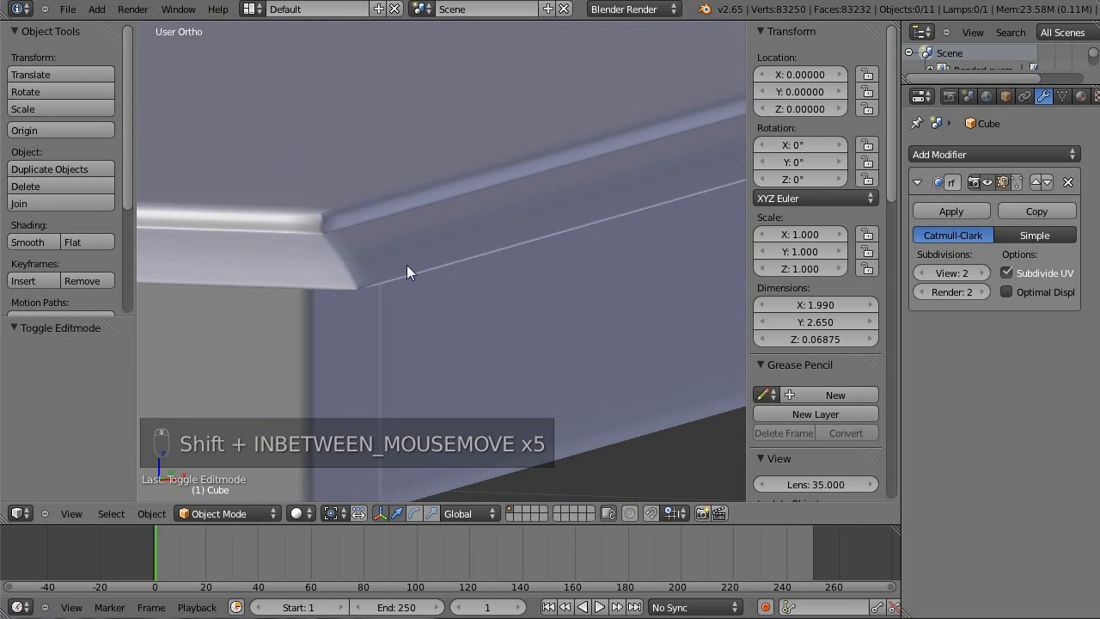
{"action": "scroll", "coordinate": [440, 255], "scroll_direction": "down", "scroll_amount": 4}
{"action": "scroll", "coordinate": [453, 273], "scroll_direction": "up", "scroll_amount": 4}
{"action": "middle_click_drag", "start_coordinate": [453, 273], "coordinate": [467, 291], "text": "shift"}
{"action": "scroll", "coordinate": [475, 325], "scroll_direction": "down", "scroll_amount": 5}
{"action": "scroll", "coordinate": [506, 351], "scroll_direction": "up", "scroll_amount": 5}
{"action": "scroll", "coordinate": [518, 320], "scroll_direction": "down", "scroll_amount": 2}
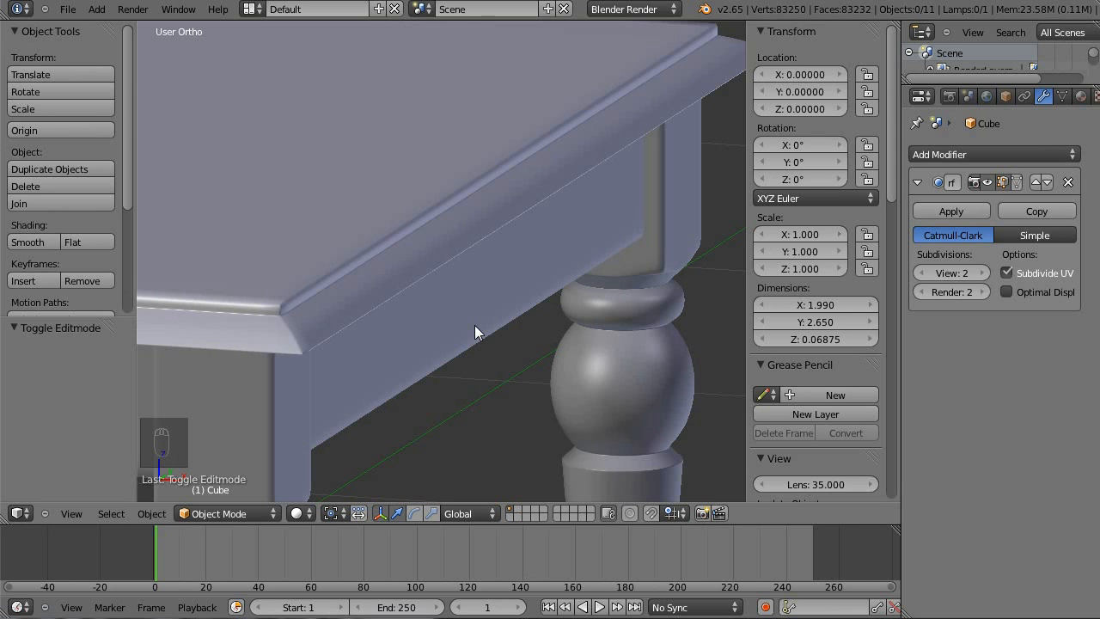
{"action": "middle_click_drag", "start_coordinate": [531, 226], "coordinate": [476, 329]}
{"action": "scroll", "coordinate": [474, 275], "scroll_direction": "down", "scroll_amount": 4}
{"action": "scroll", "coordinate": [493, 257], "scroll_direction": "down", "scroll_amount": 4}
{"action": "middle_click_drag", "start_coordinate": [493, 257], "coordinate": [463, 299]}
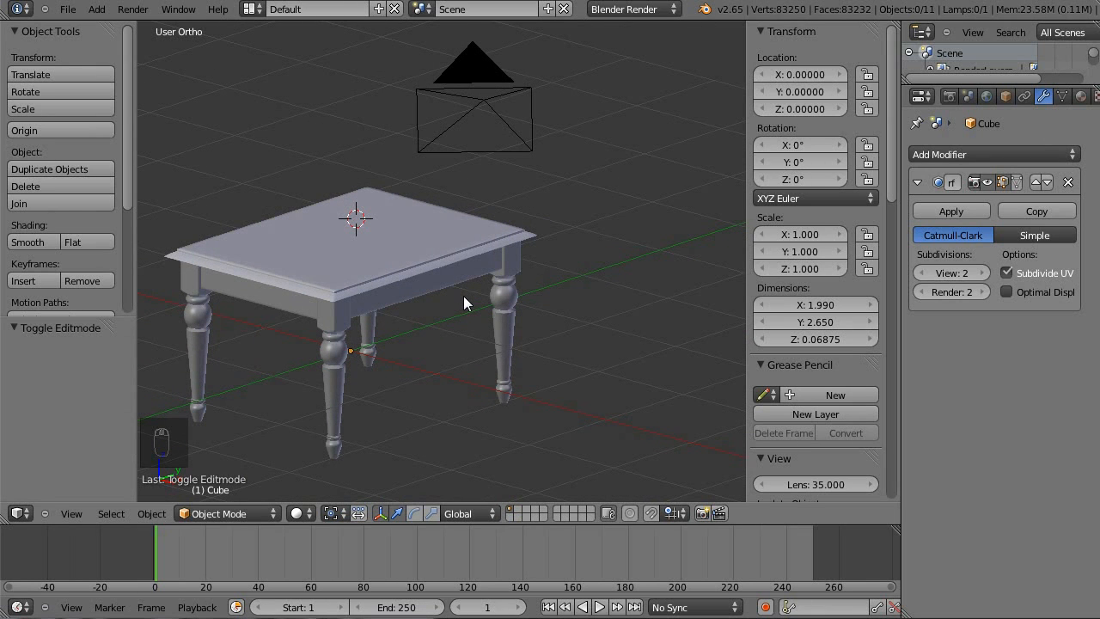